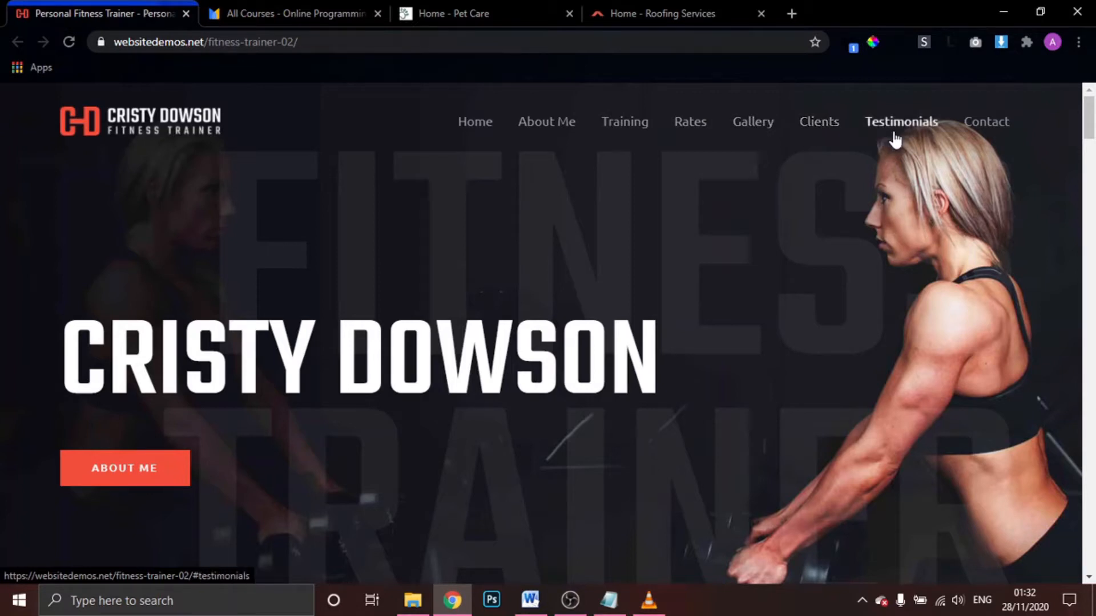
Browse the demo's About Me and Training Rates sections
left_click(559, 123)
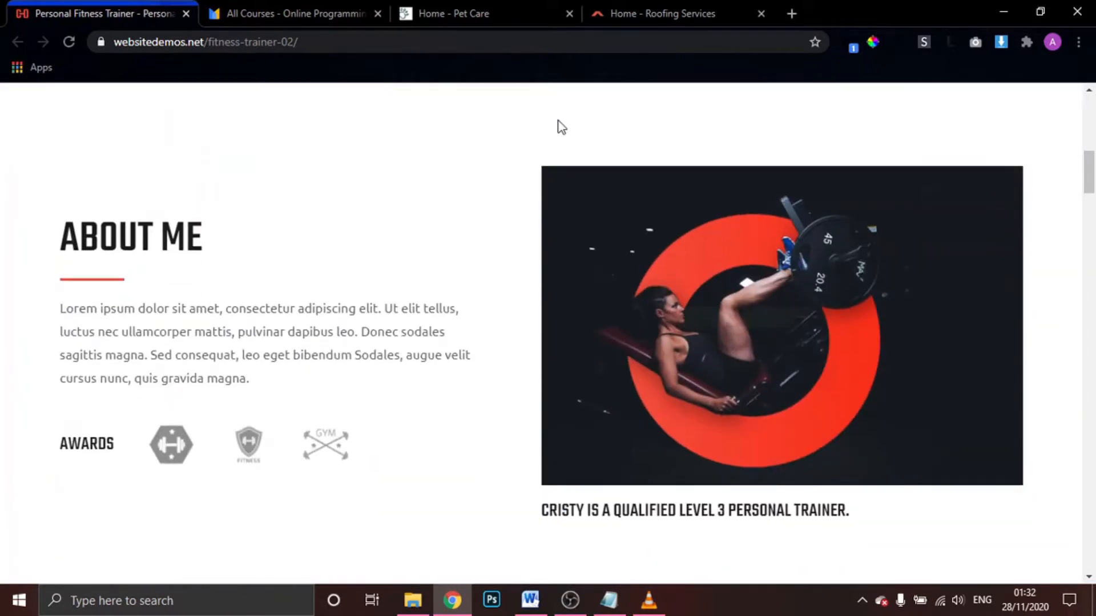
scroll(562, 126, "up", 10)
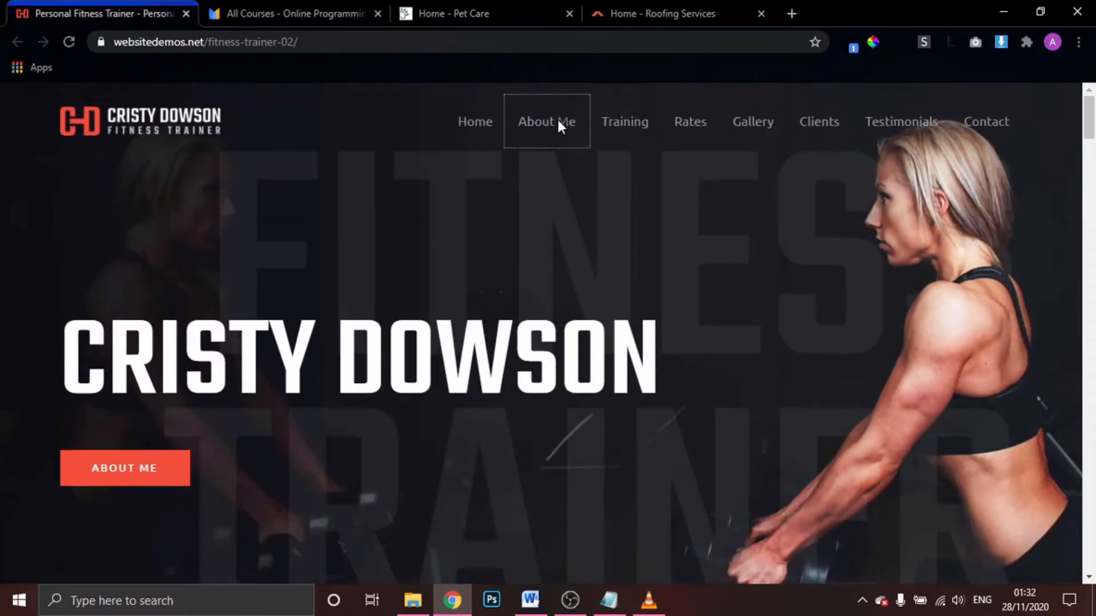
scroll(626, 127, "down", 4)
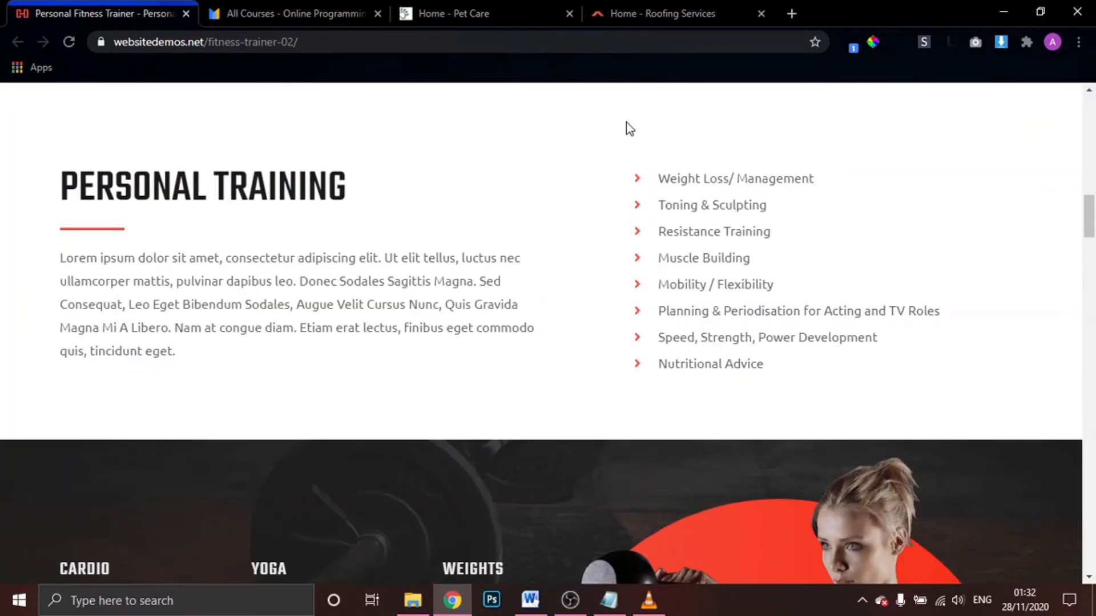
scroll(625, 122, "up", 10)
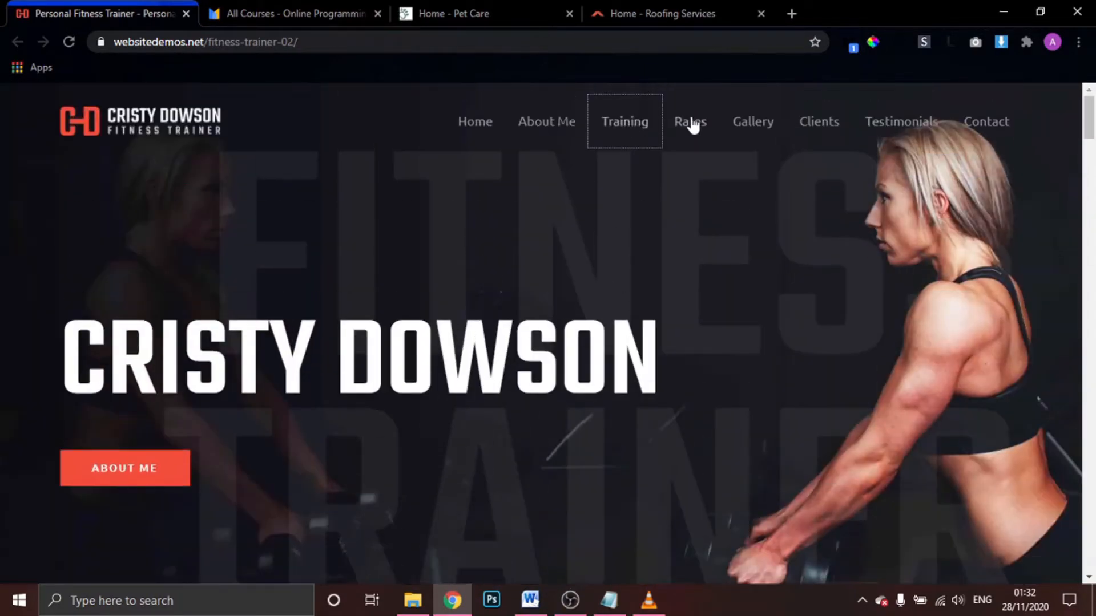
scroll(691, 118, "down", 4)
left_click(691, 118)
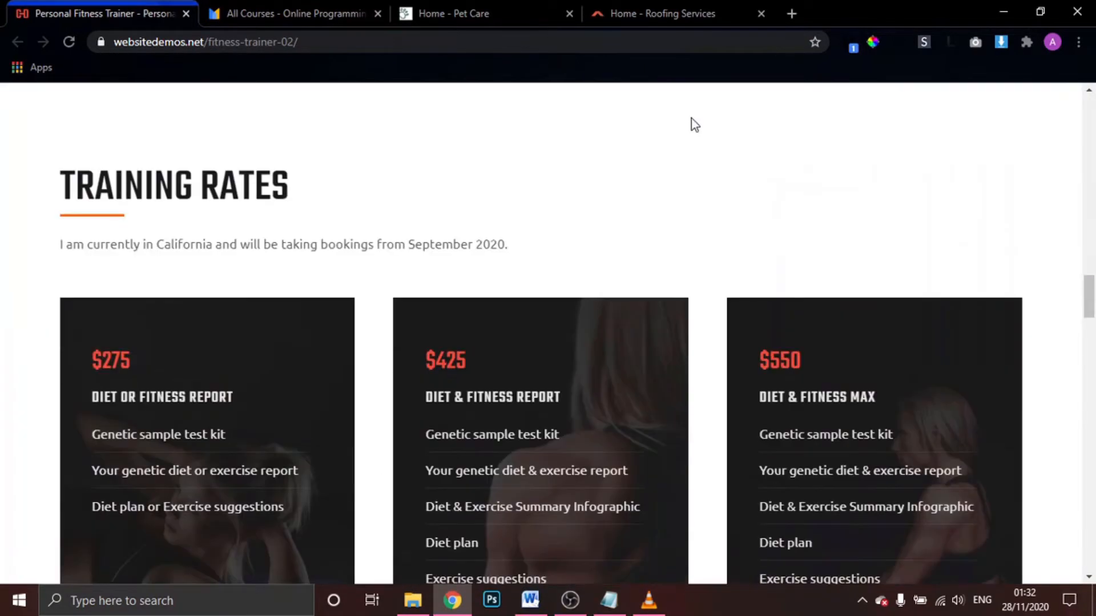
scroll(691, 119, "up", 15)
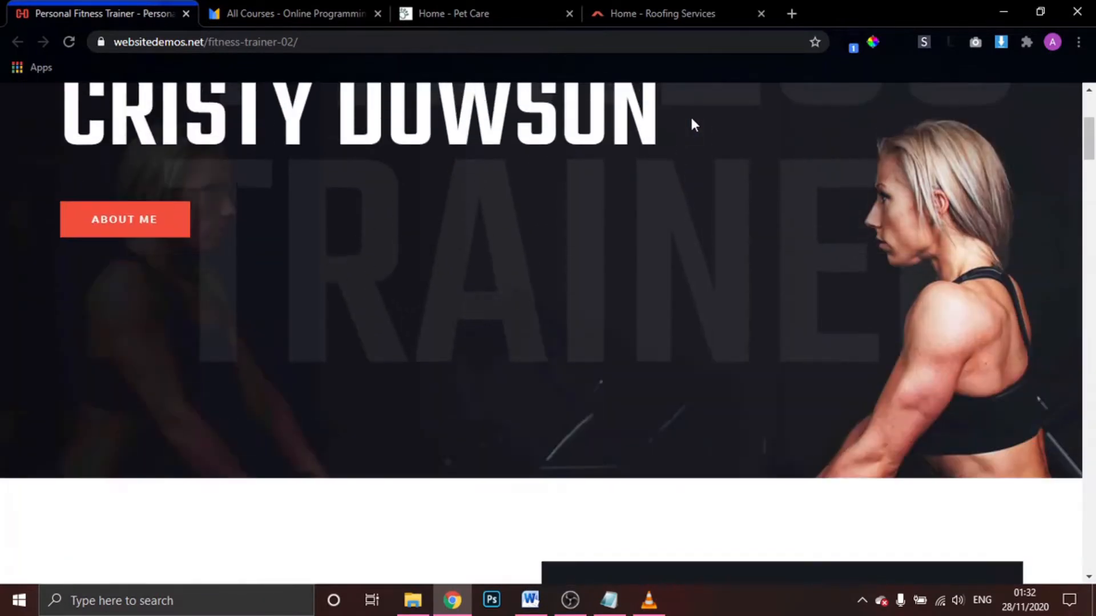
scroll(694, 124, "up", 4)
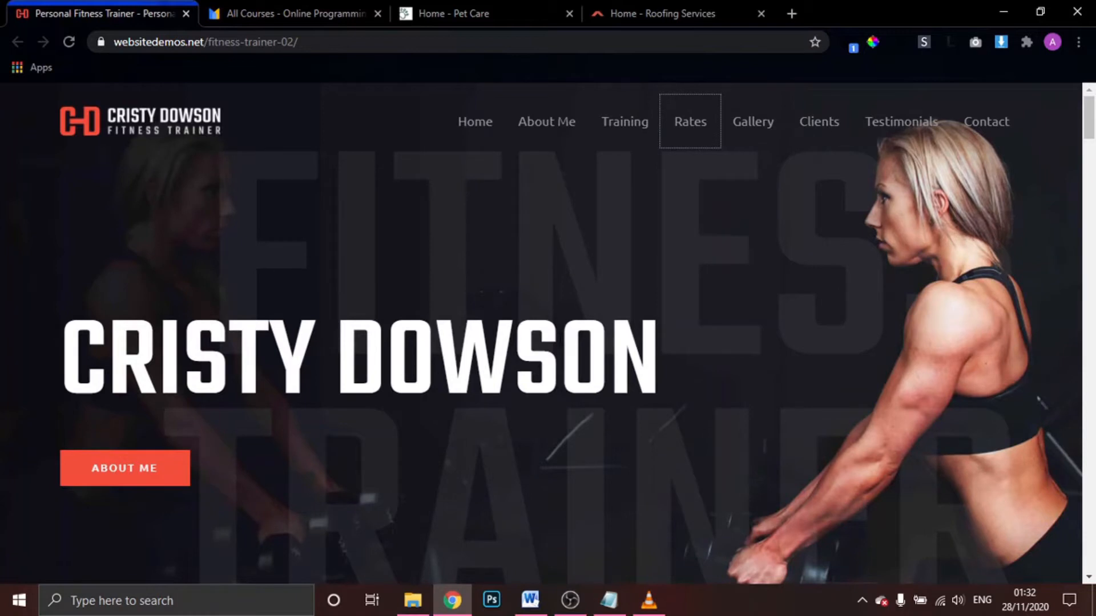
scroll(542, 334, "down", 10)
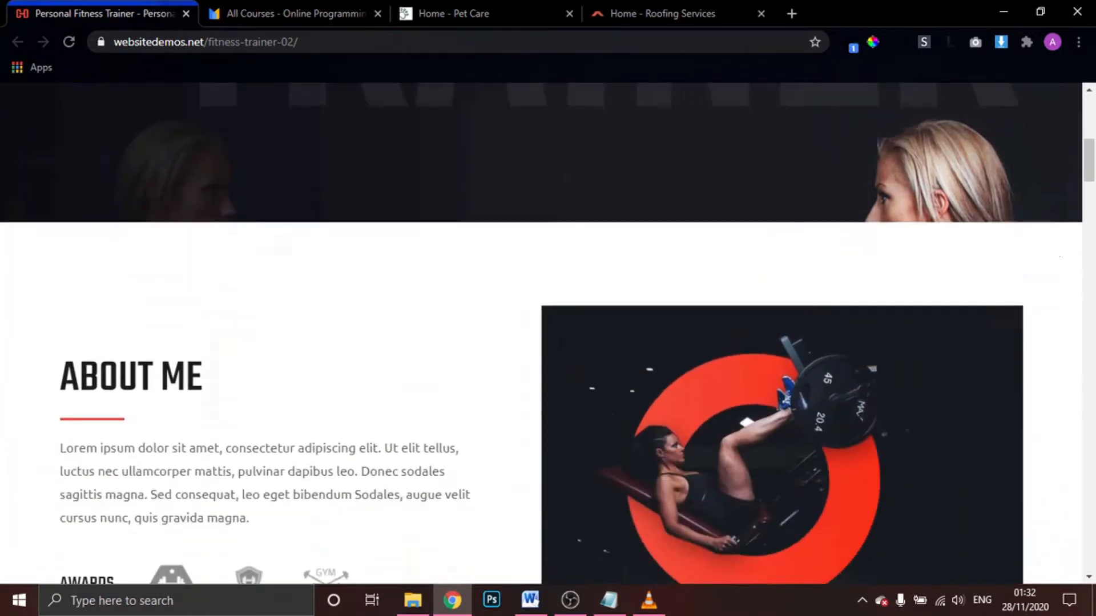
scroll(560, 339, "down", 7)
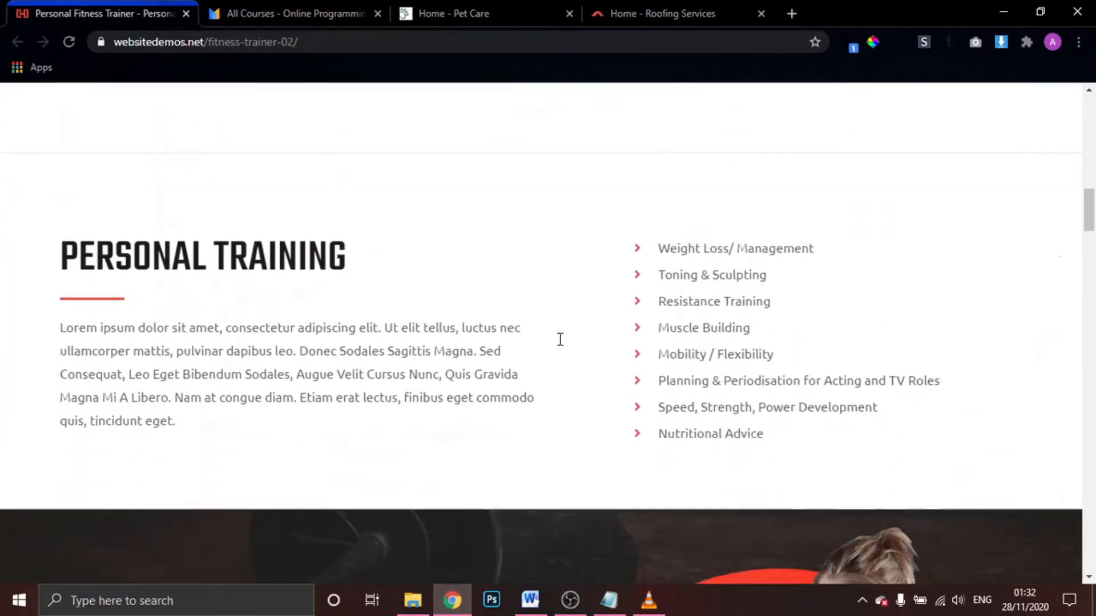
scroll(560, 339, "down", 7)
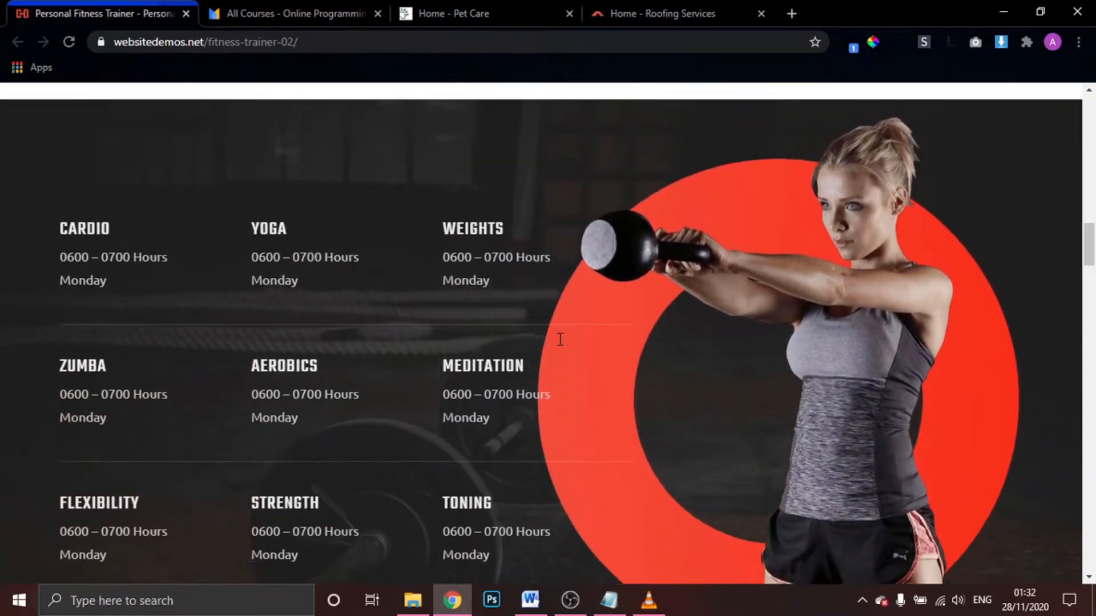
scroll(560, 339, "down", 8)
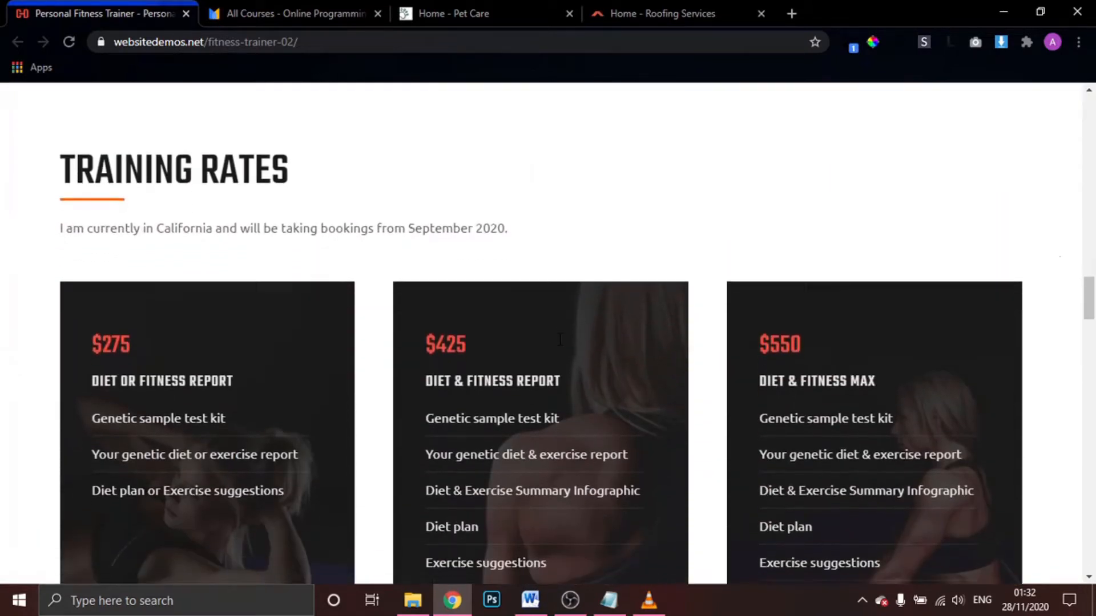
scroll(560, 339, "down", 8)
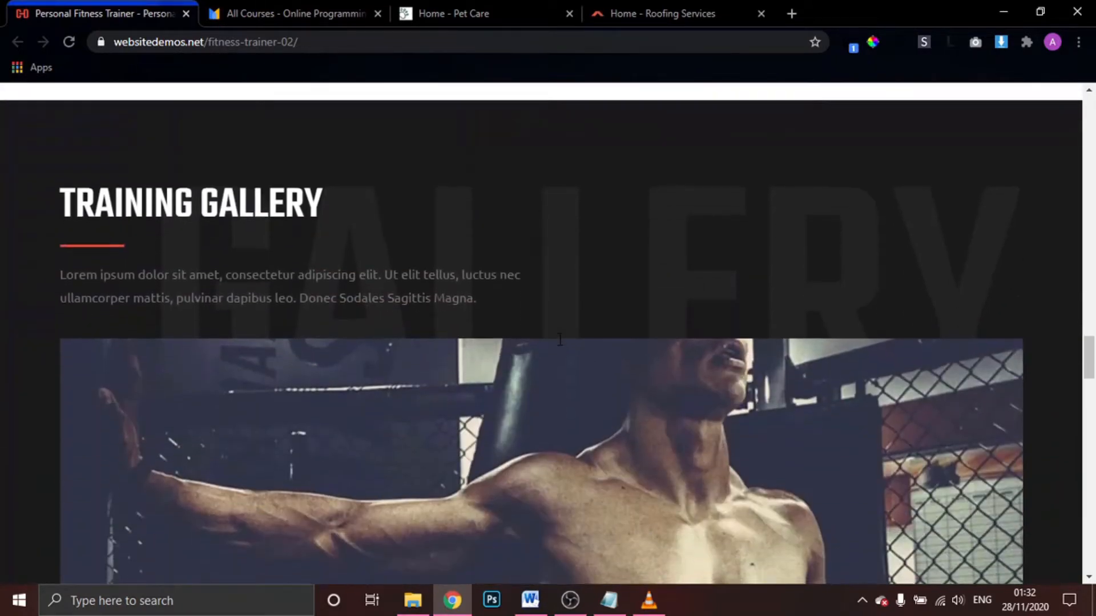
scroll(560, 339, "down", 5)
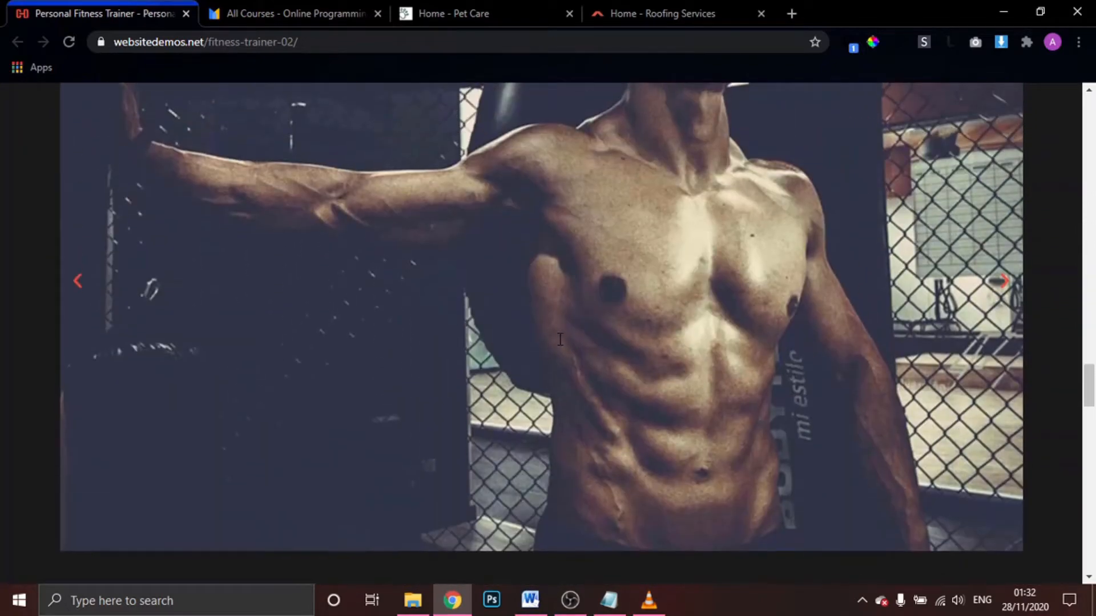
scroll(559, 339, "down", 10)
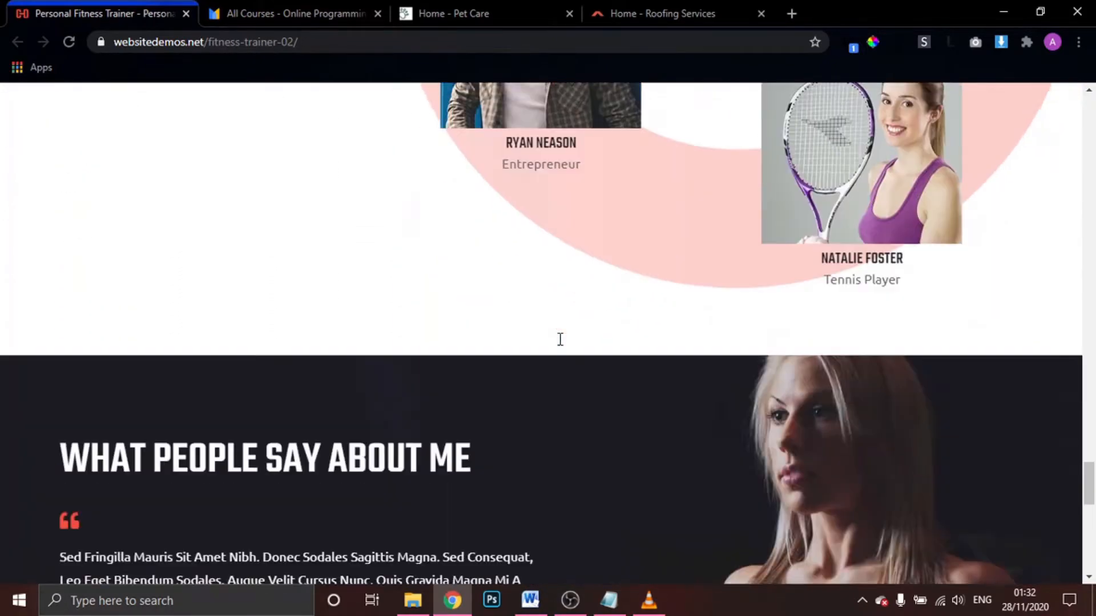
scroll(560, 339, "down", 12)
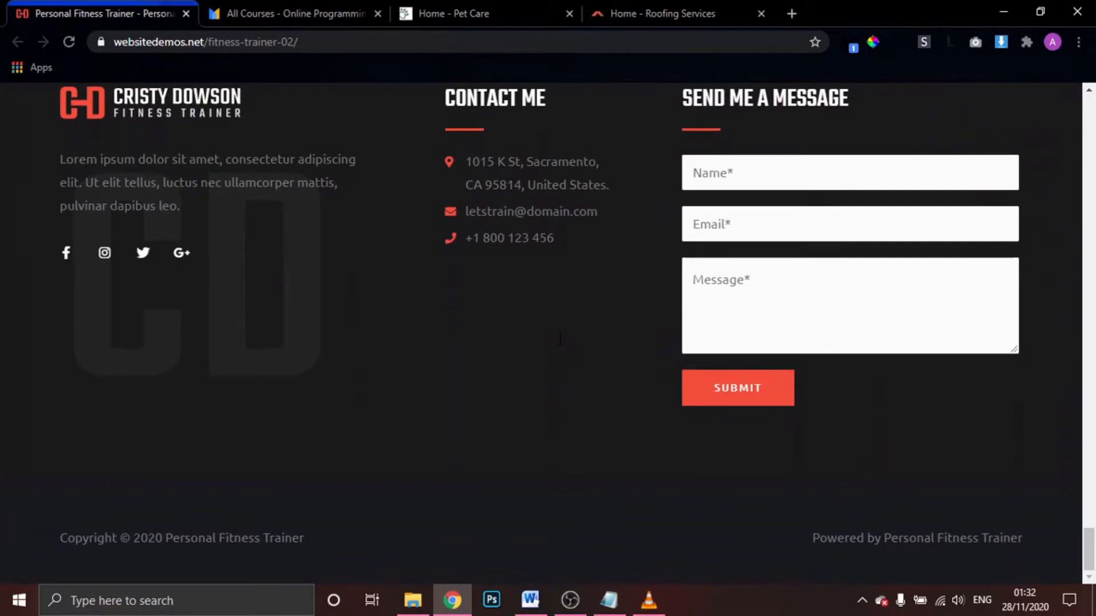
scroll(560, 339, "up", 20)
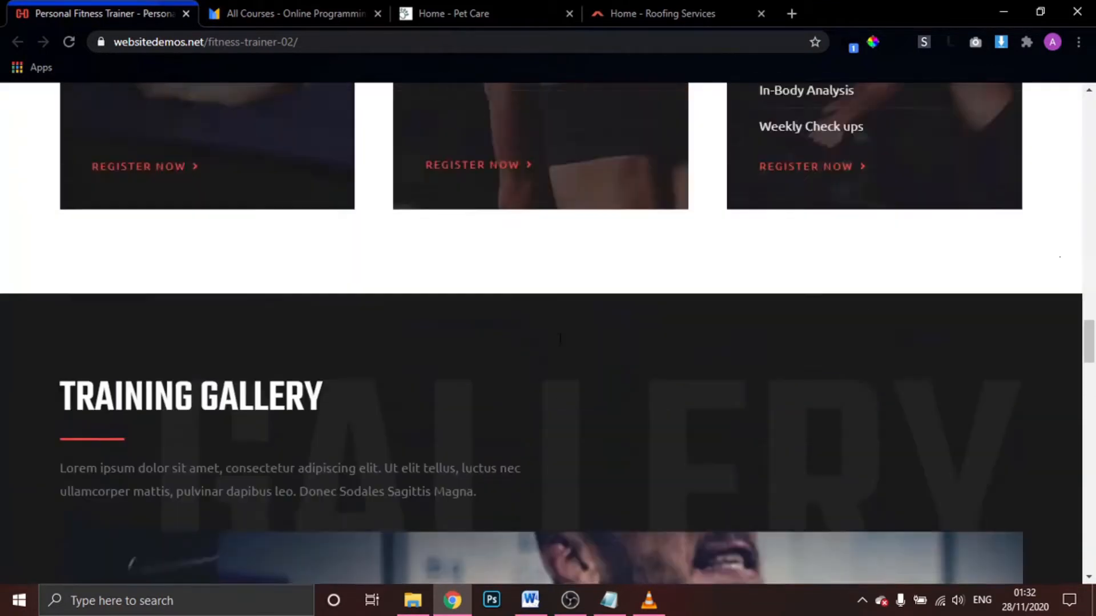
scroll(560, 339, "up", 20)
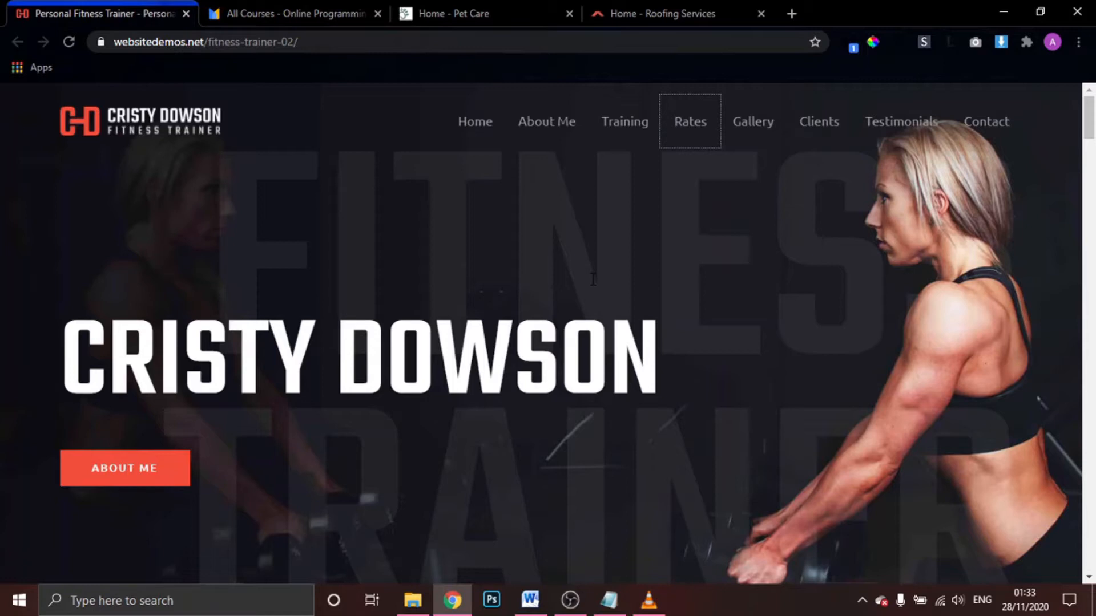
scroll(456, 122, "down", 3)
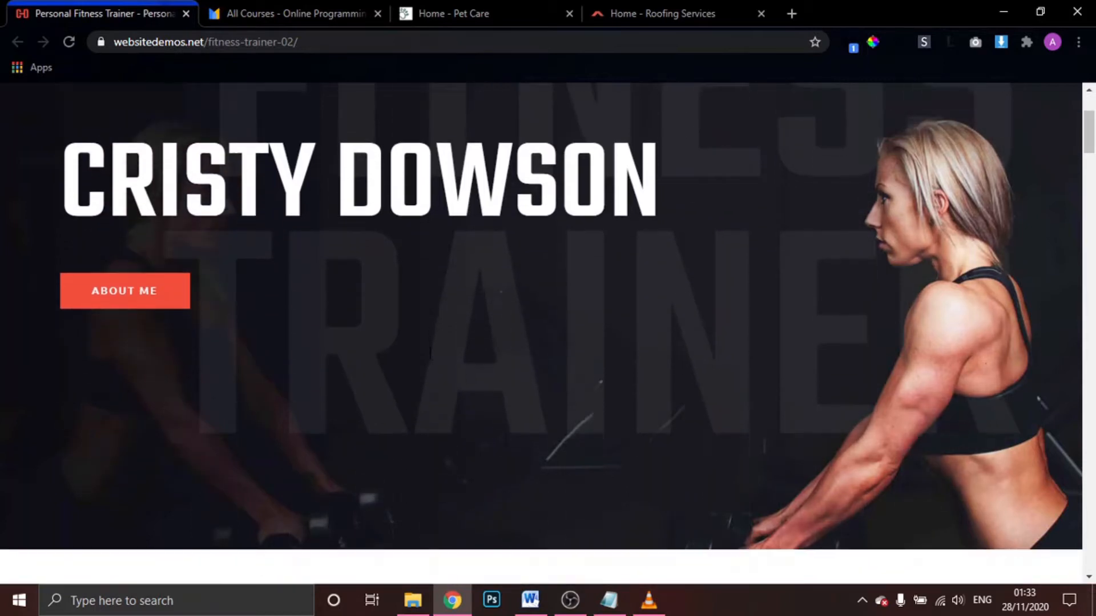
scroll(542, 331, "up", 3)
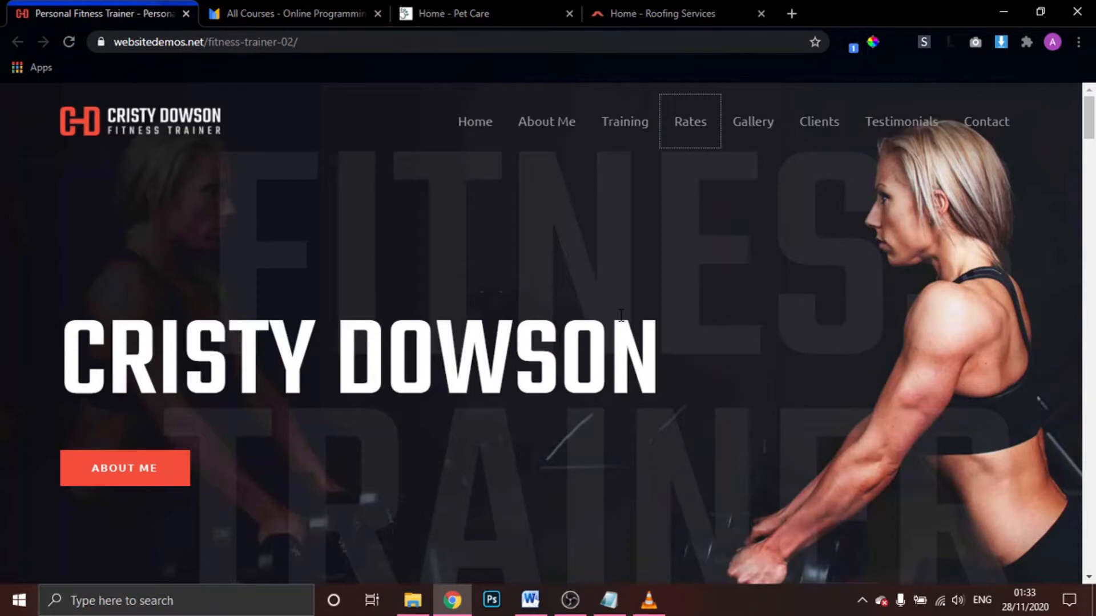
Close the All Courses, Pet Care and Roofing Services tabs
left_click(378, 14)
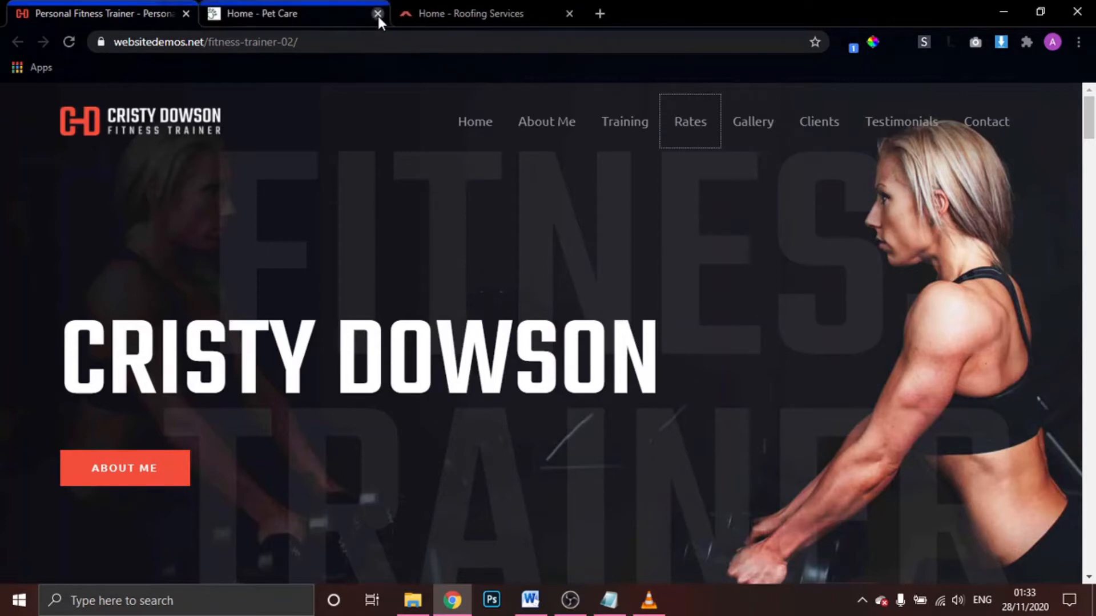
left_click(378, 14)
left_click(377, 13)
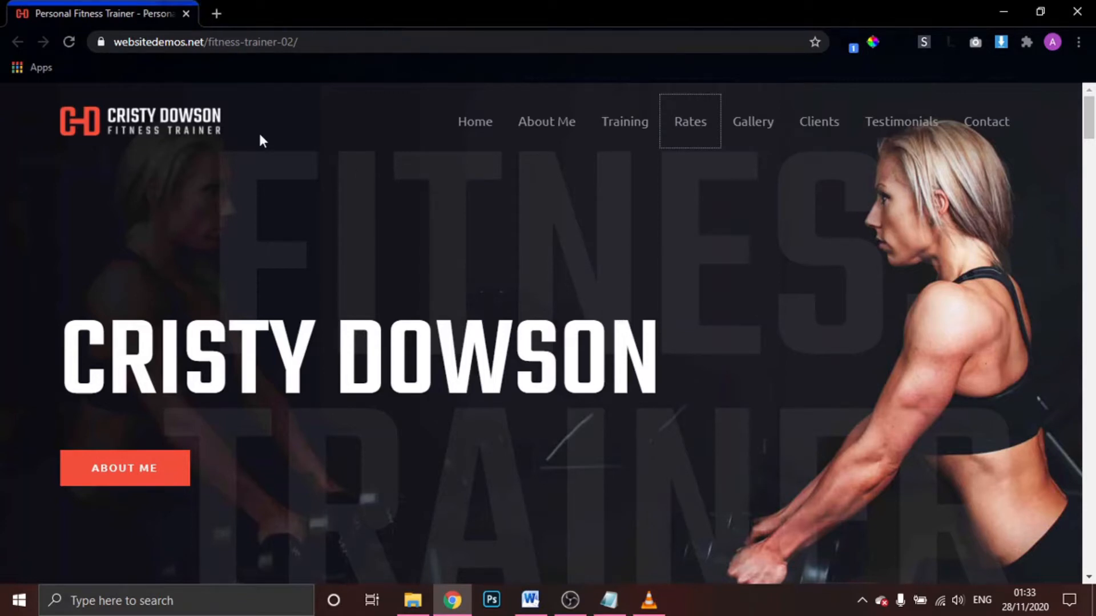
Load freenom.com in a new browser tab
left_click(216, 14)
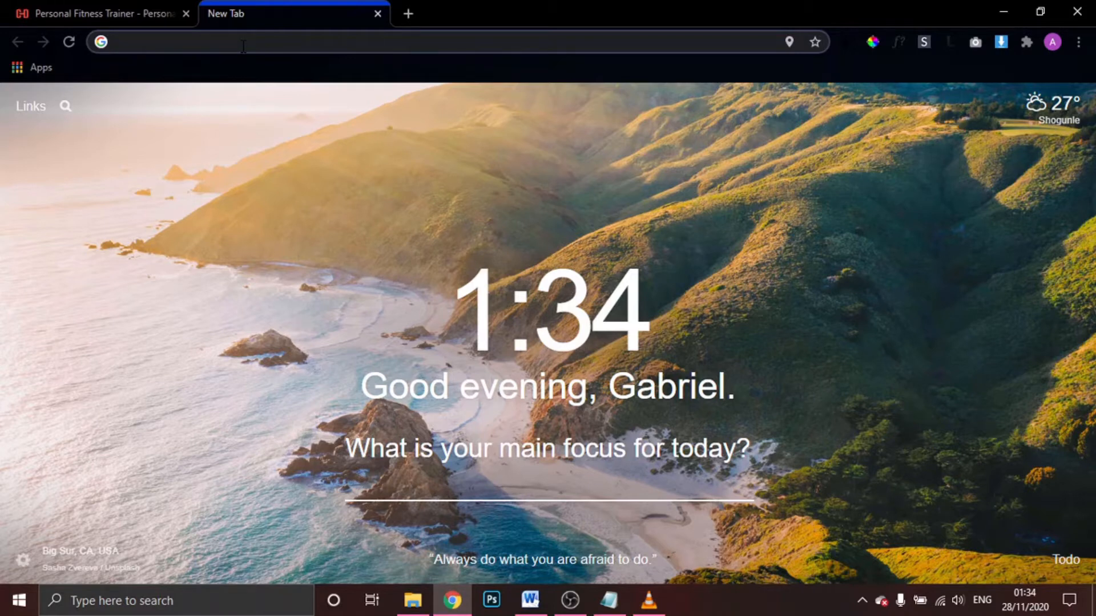
left_click(243, 46)
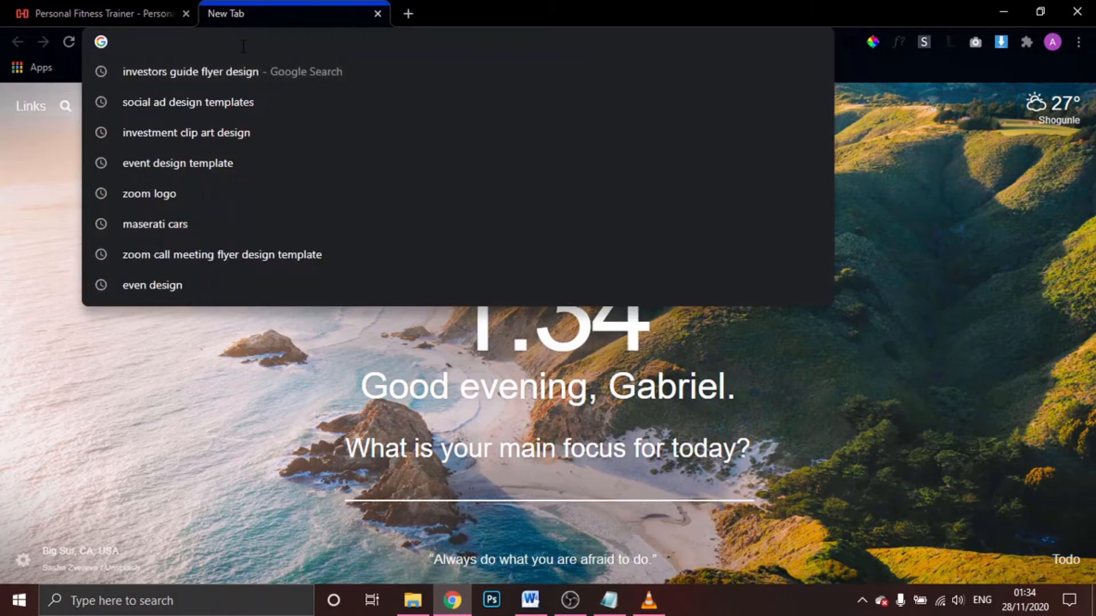
type("fren")
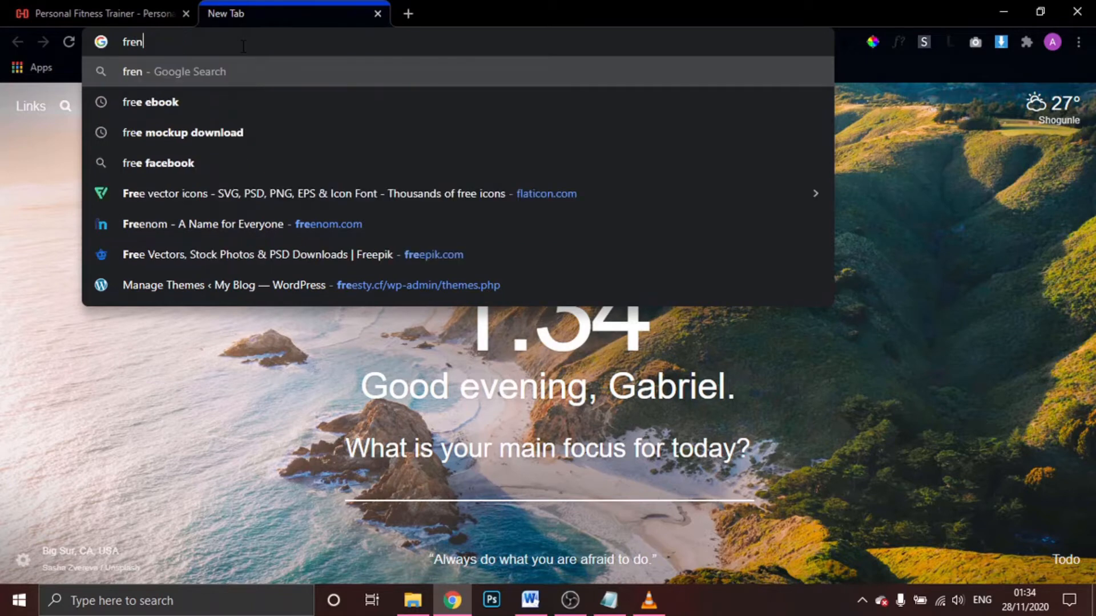
key("BackSpace")
type("enom.")
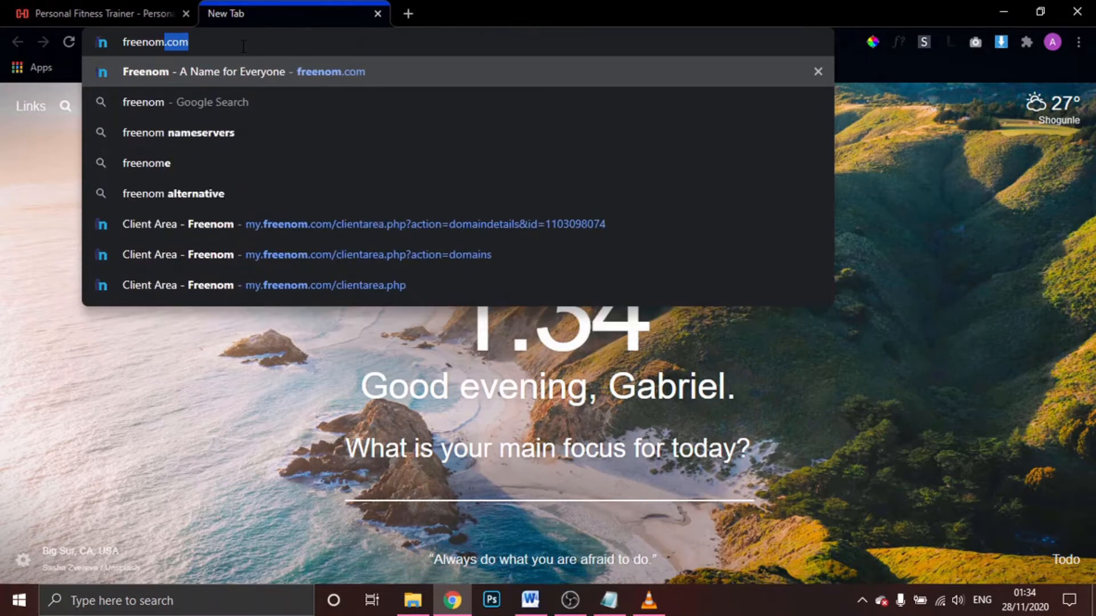
type("com")
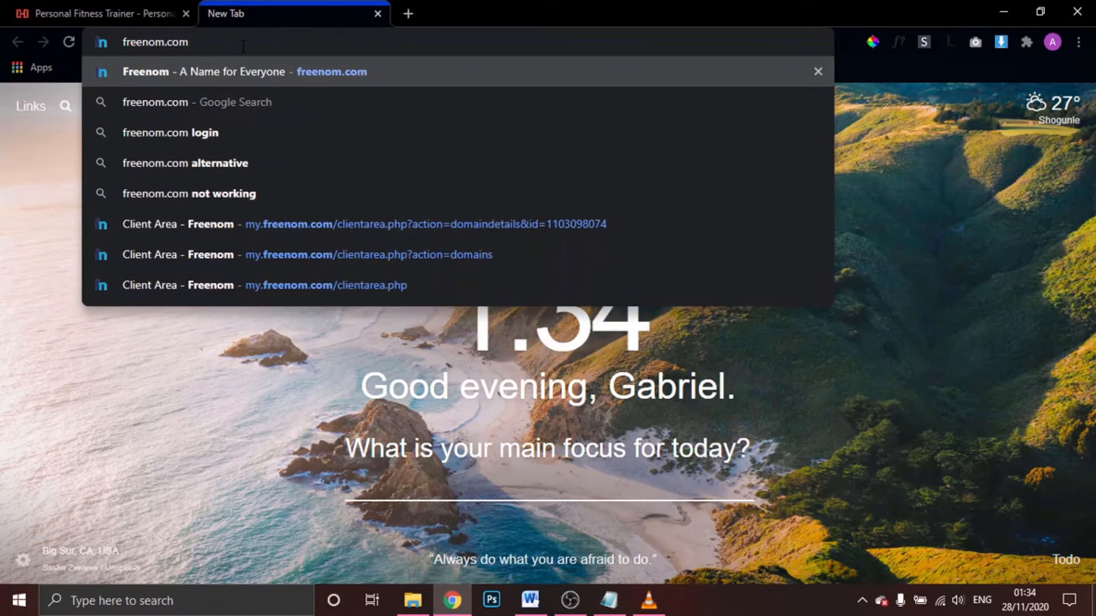
key("Return")
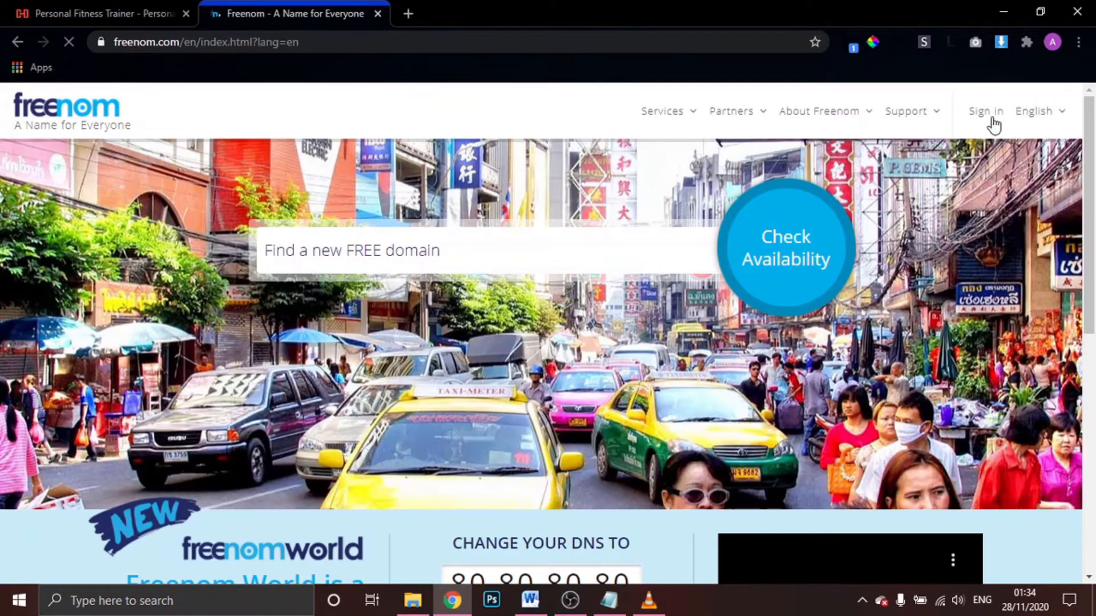
Open the Freenom sign-in page and review the filled-in login form
left_click(988, 114)
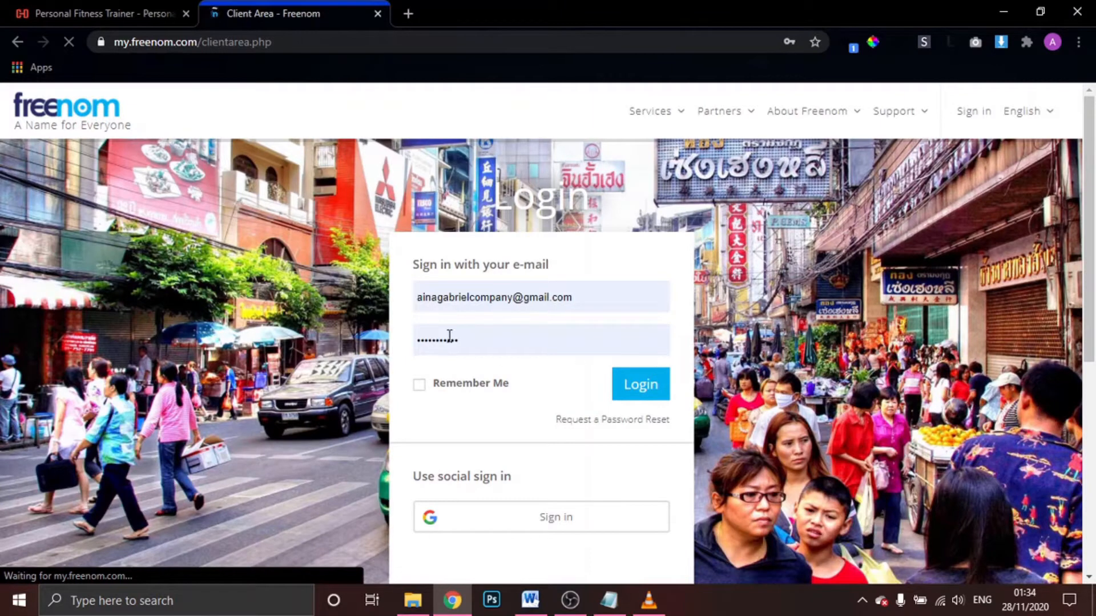
scroll(637, 391, "down", 2)
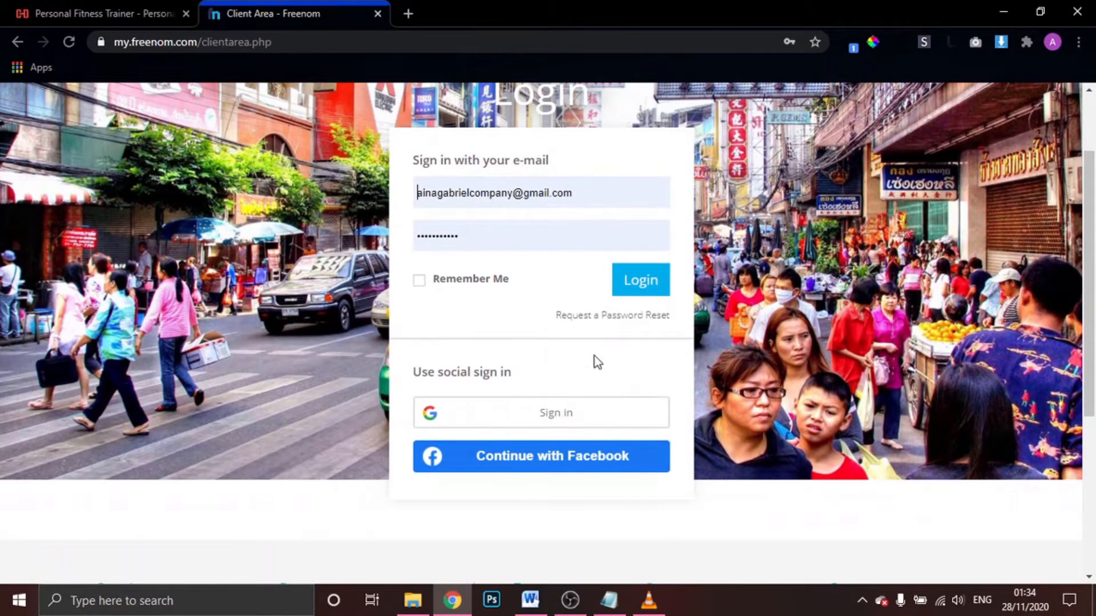
scroll(576, 296, "up", 2)
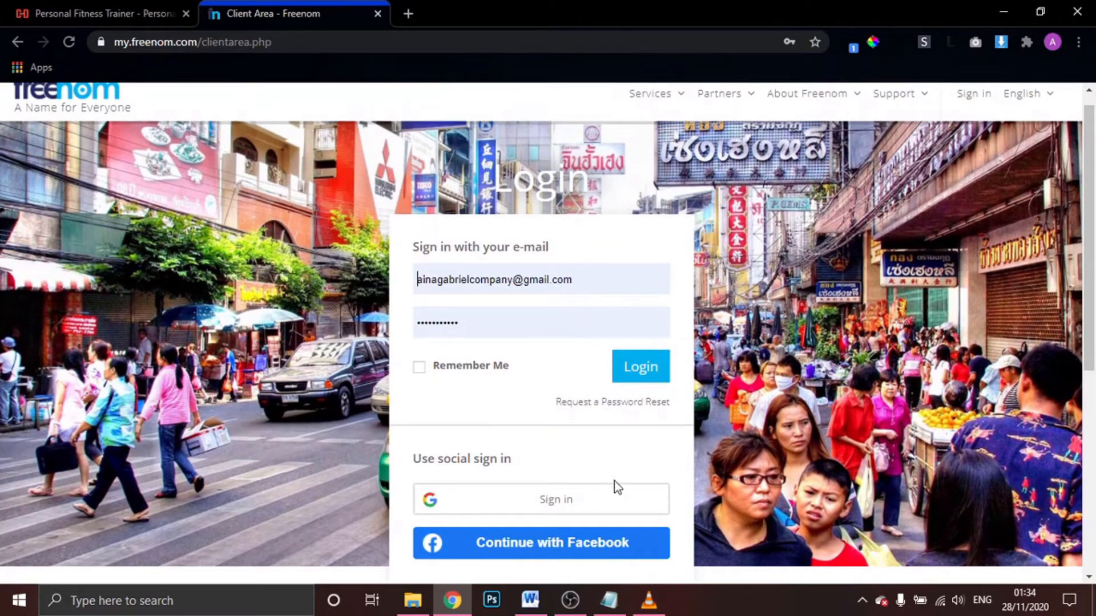
scroll(614, 482, "down", 2)
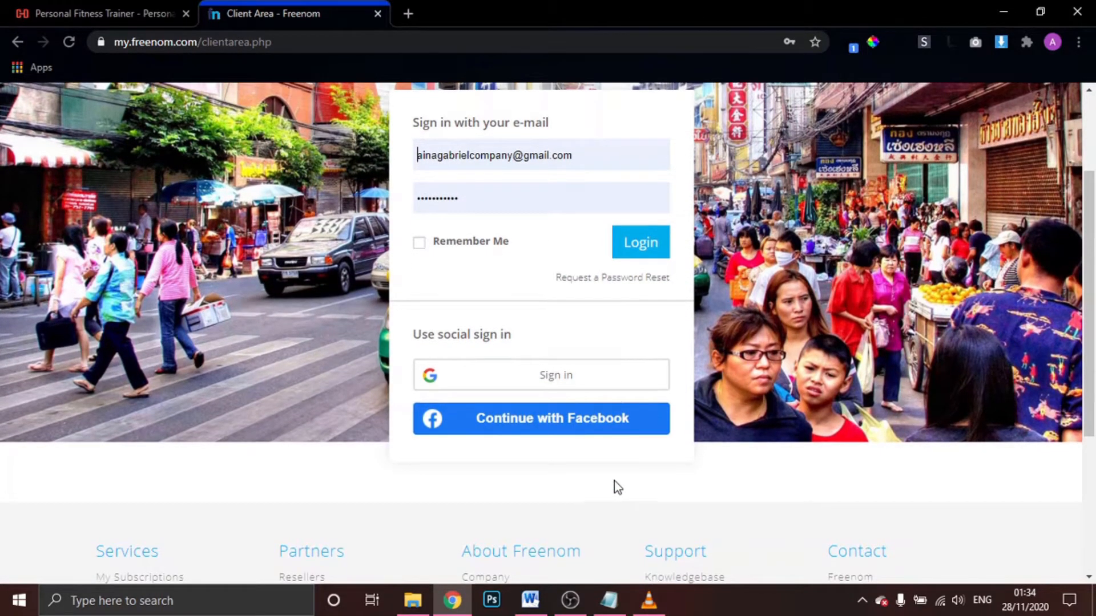
scroll(615, 482, "up", 2)
scroll(615, 482, "down", 2)
scroll(615, 482, "up", 2)
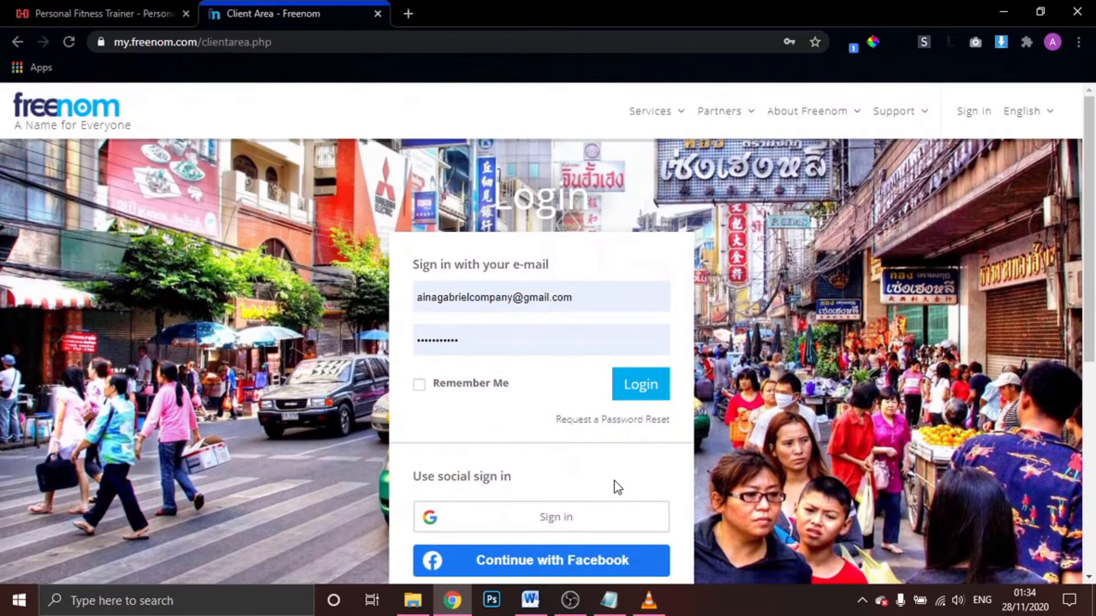
Log in and check the Freenom client area welcome page
left_click(653, 391)
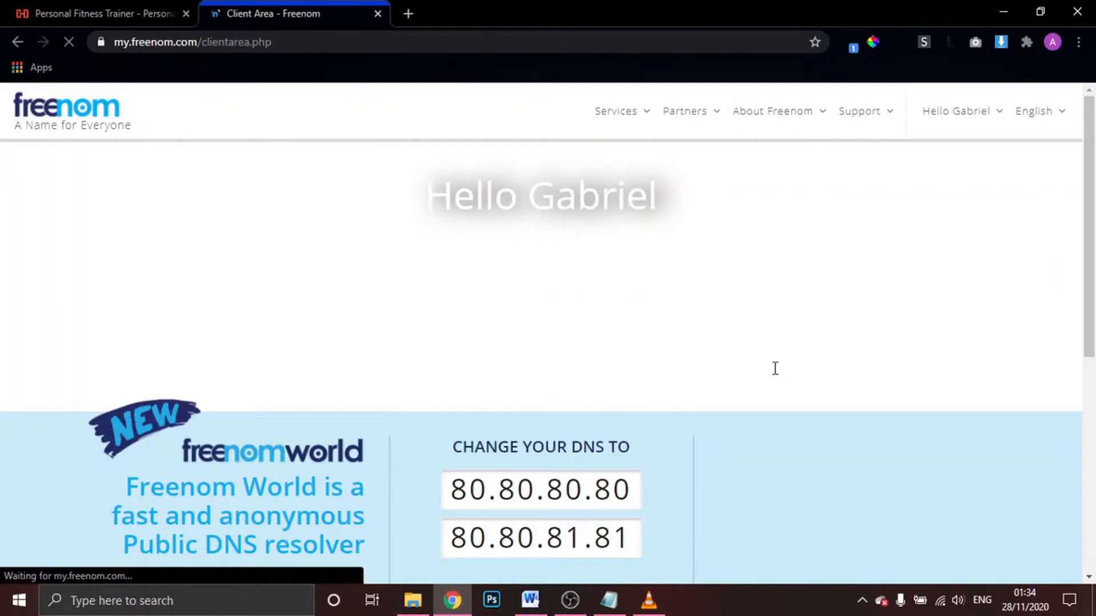
scroll(774, 369, "down", 2)
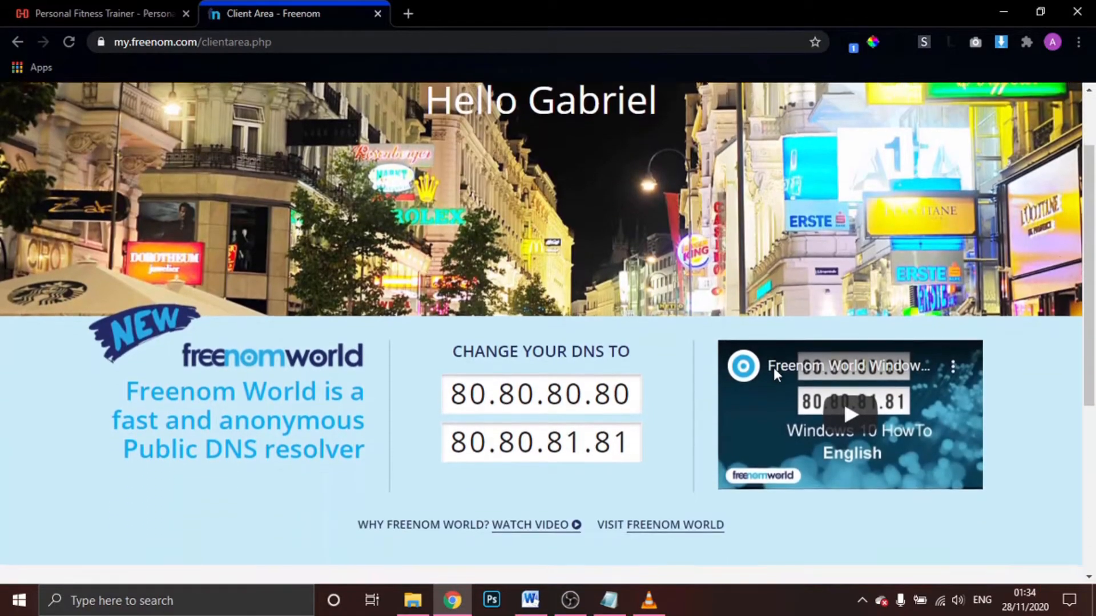
scroll(774, 369, "up", 2)
scroll(774, 368, "down", 2)
scroll(774, 369, "up", 2)
scroll(773, 368, "up", 1)
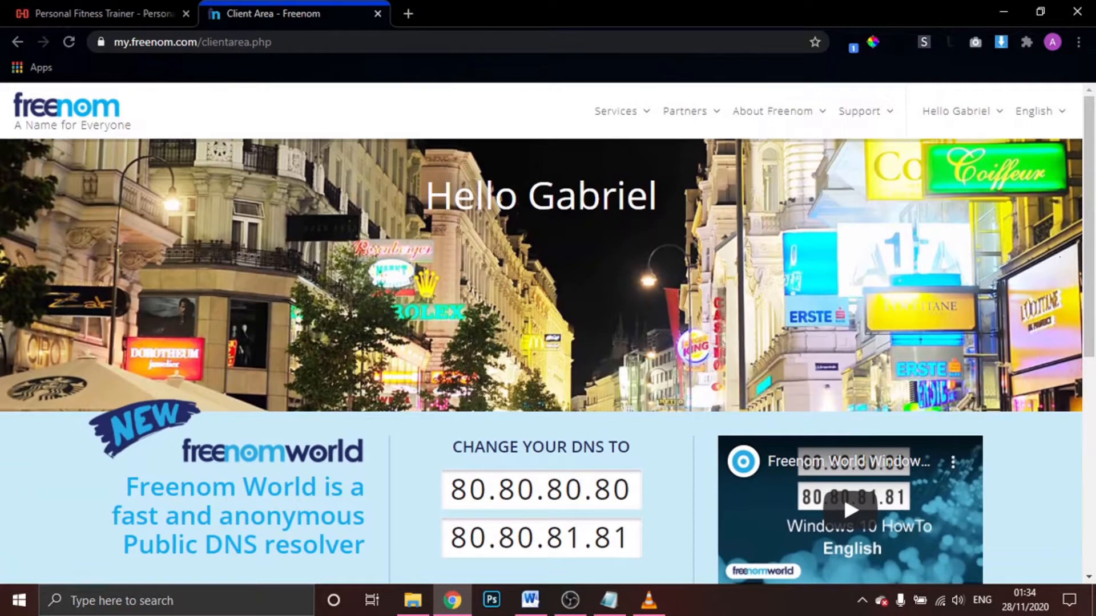
Choose Services > Register a New Domain to reach the Domain Checker
left_click(626, 124)
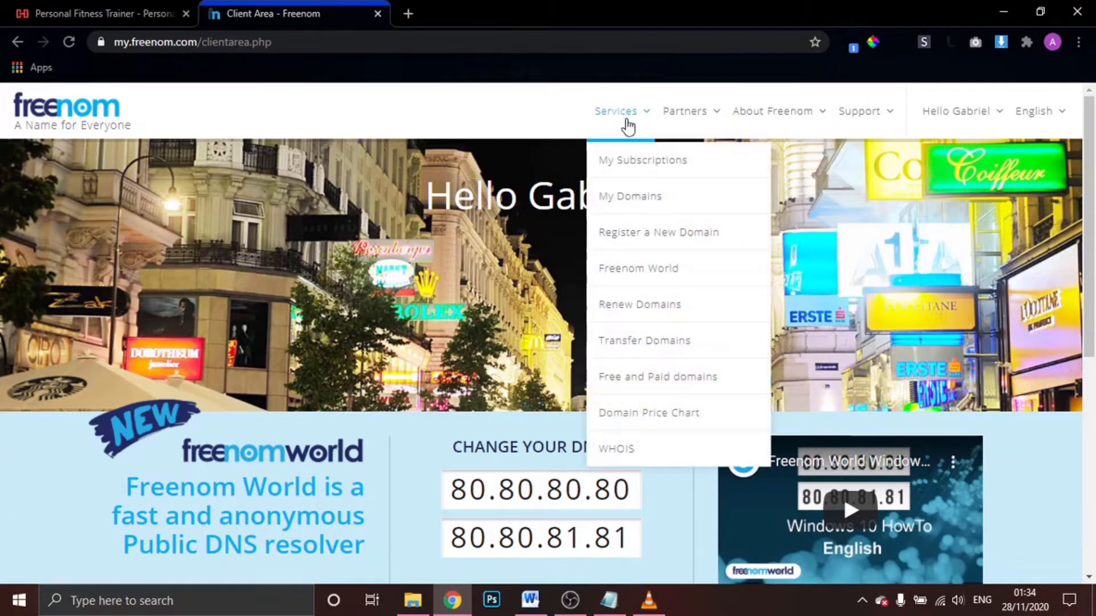
left_click(653, 235)
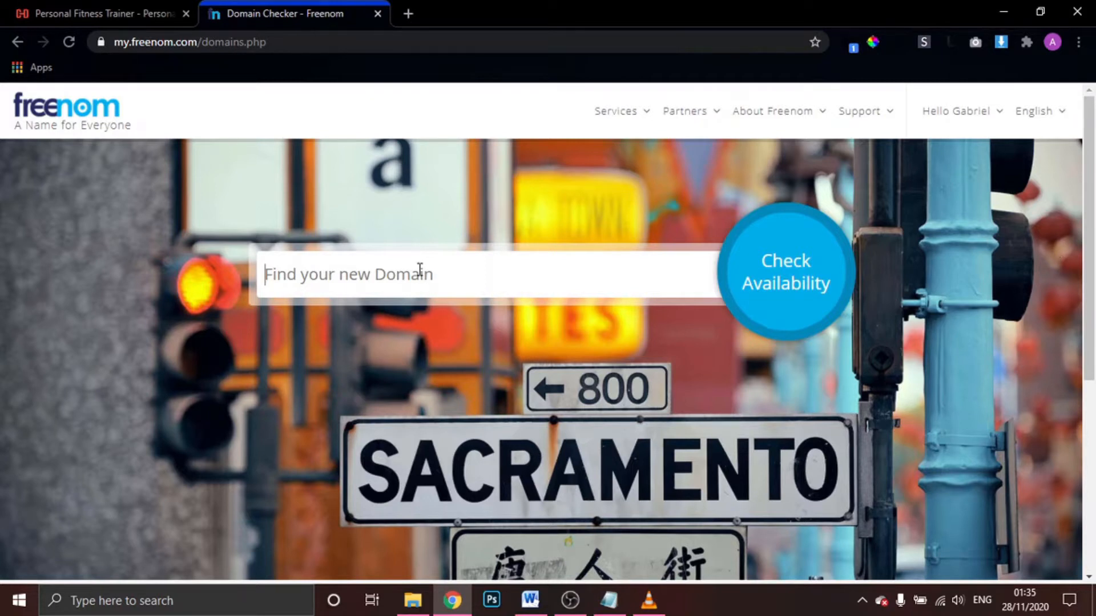
Check availability of 'trainertut' domains and review the results
type("trin")
key("BackSpace")
type("a")
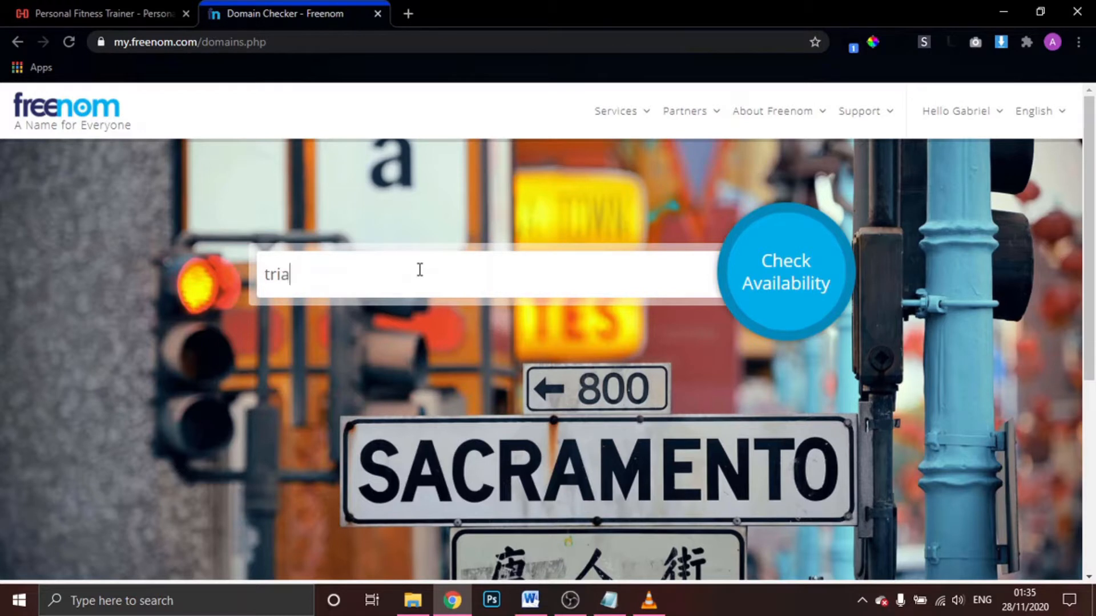
type("i")
key("BackSpace")
key("BackSpace")
key("BackSpace")
type("ainertut")
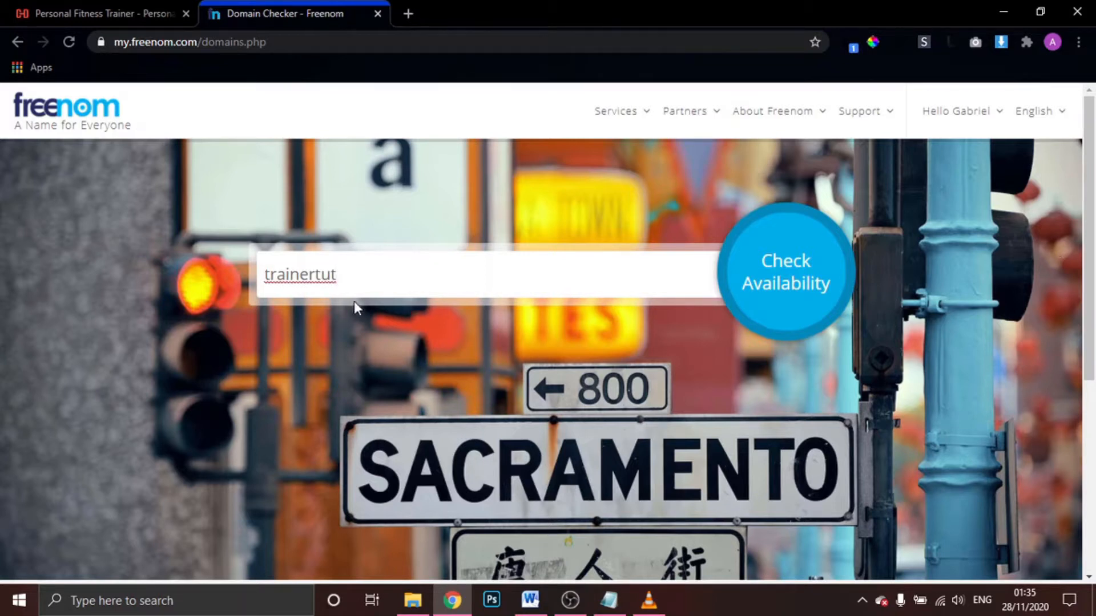
left_click(793, 285)
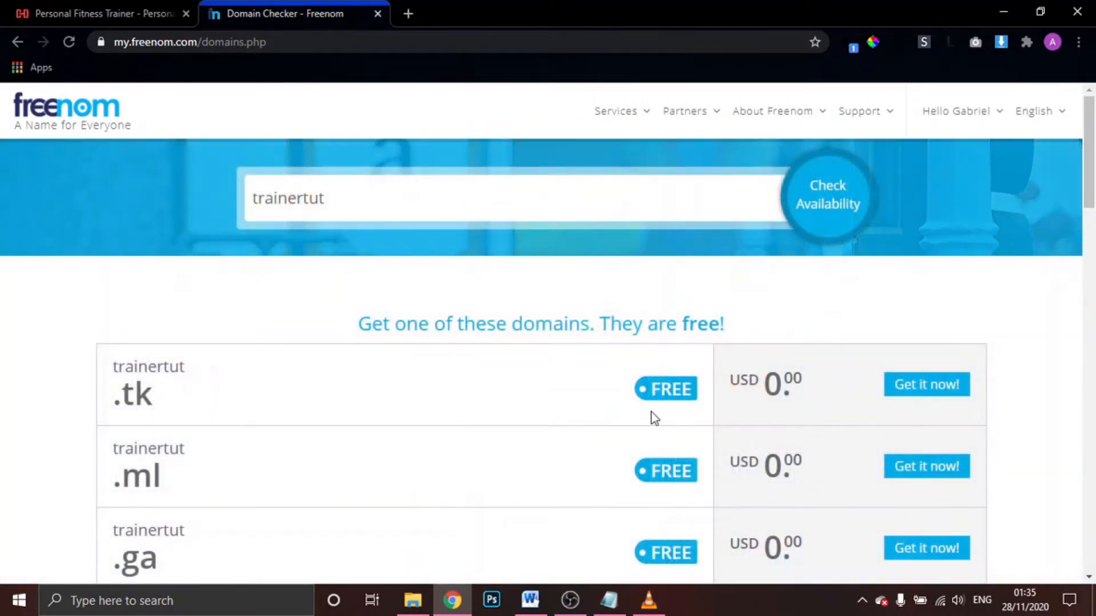
scroll(653, 419, "down", 5)
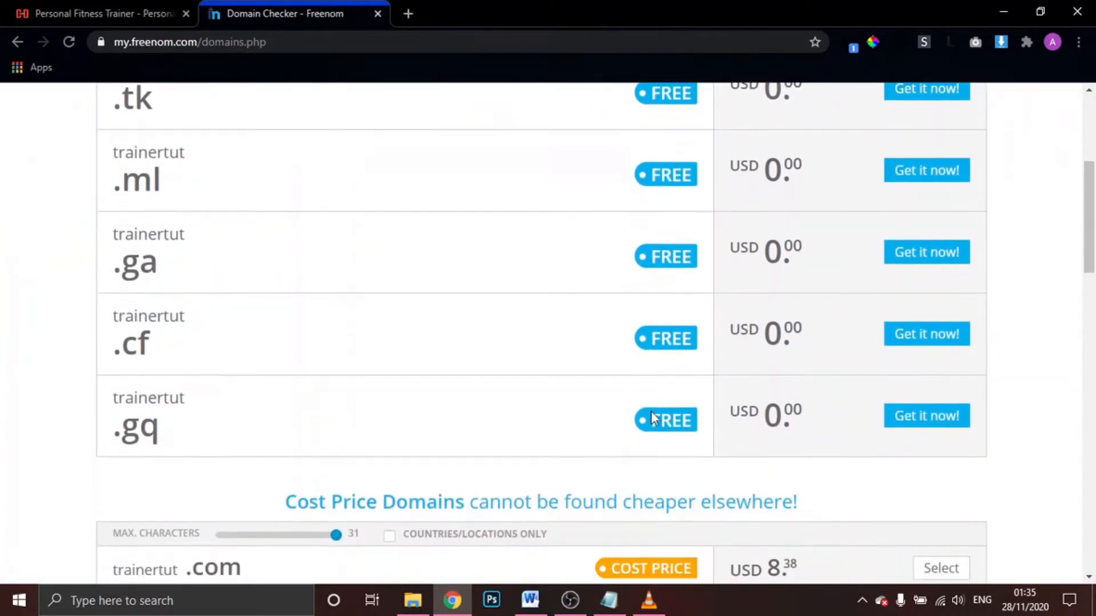
scroll(651, 411, "up", 5)
scroll(651, 411, "down", 2)
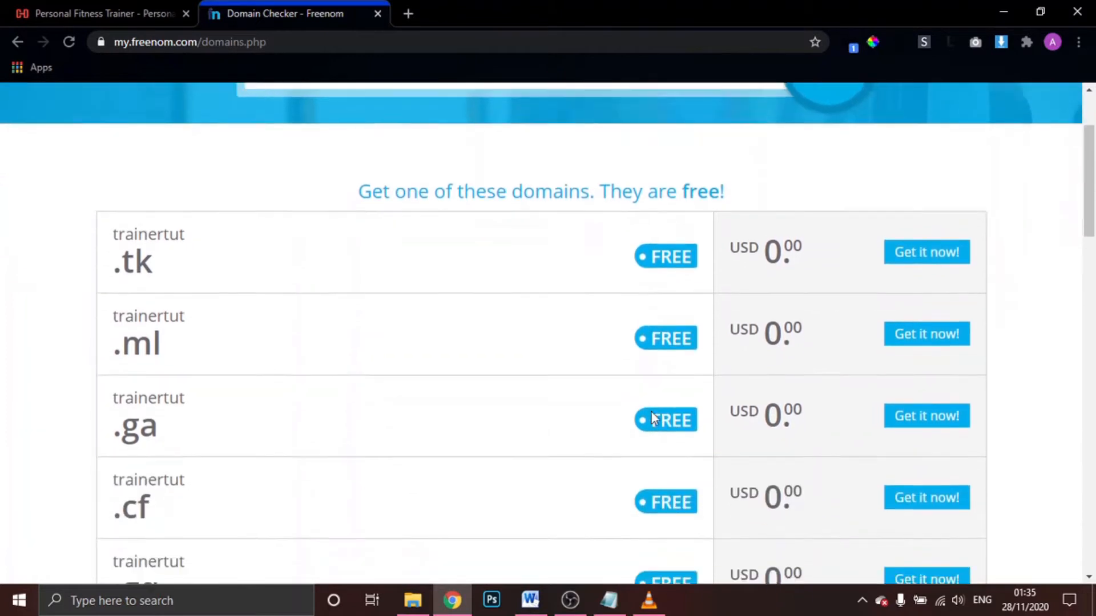
scroll(652, 419, "down", 2)
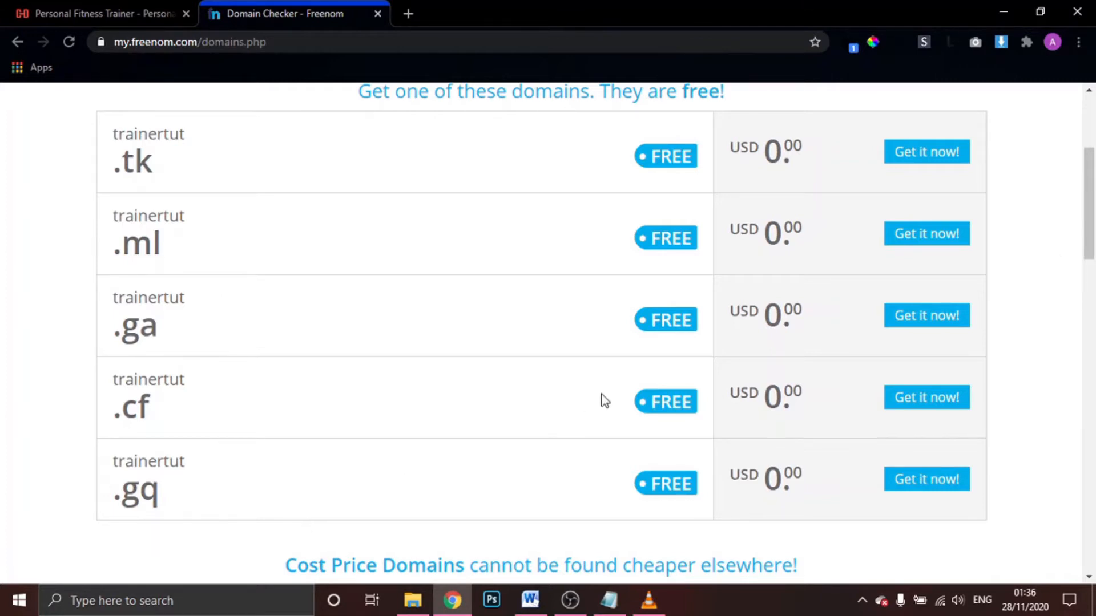
scroll(603, 400, "up", 5)
scroll(604, 400, "down", 4)
scroll(604, 400, "down", 1)
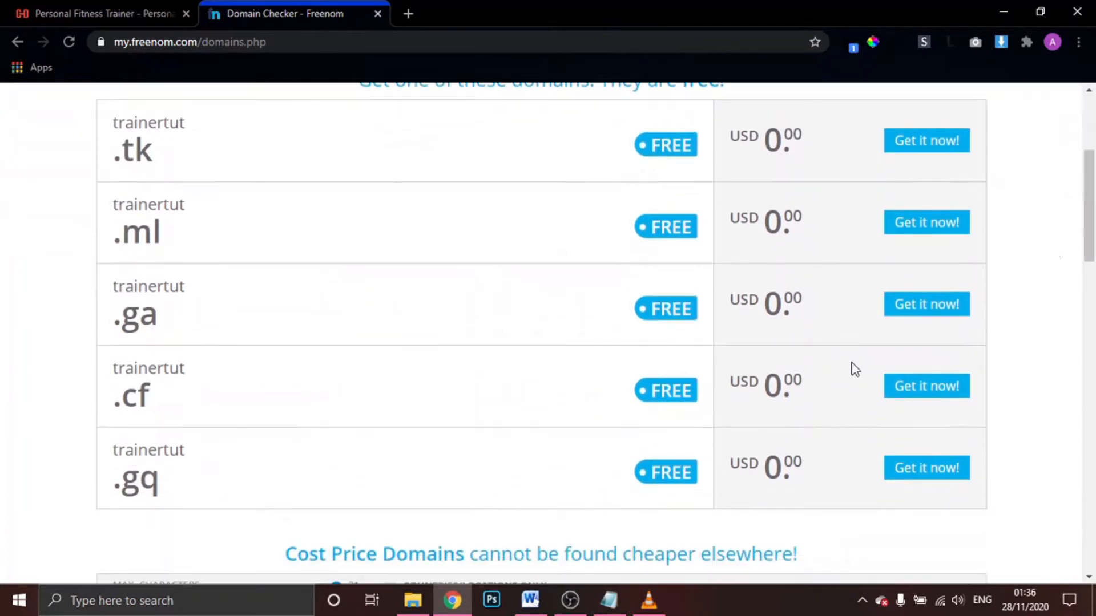
Add the free trainertut.cf to the cart and proceed to checkout
left_click(930, 394)
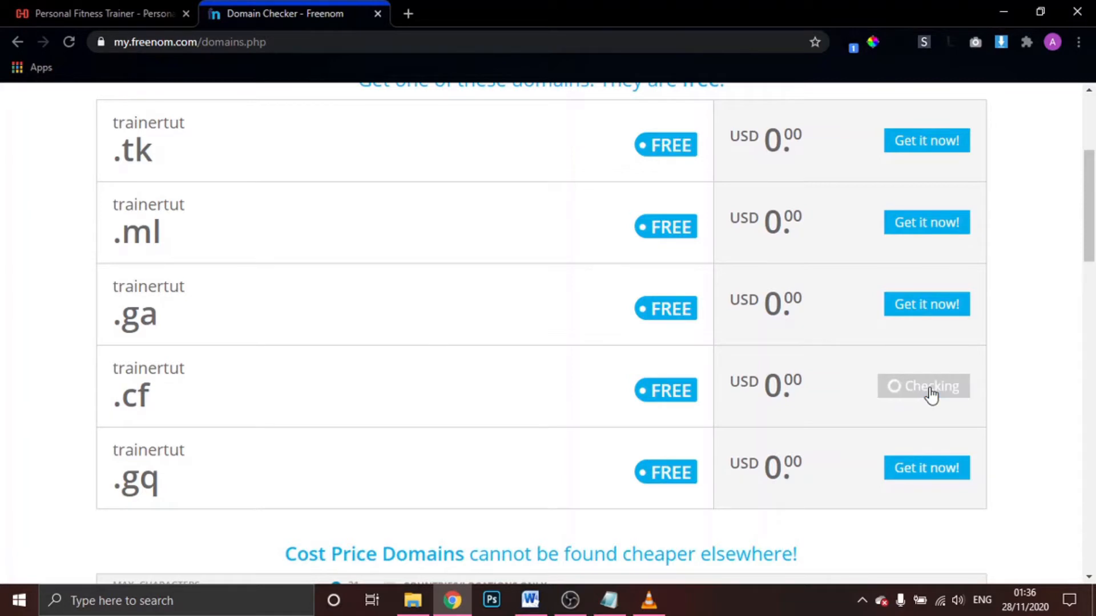
scroll(930, 394, "up", 4)
scroll(932, 394, "up", 1)
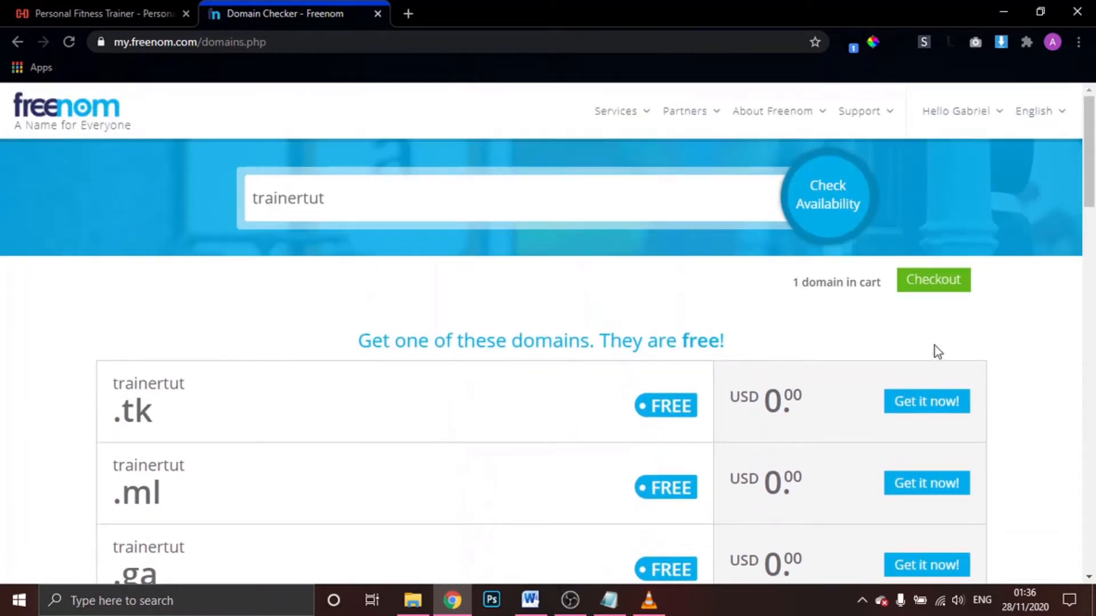
left_click(937, 289)
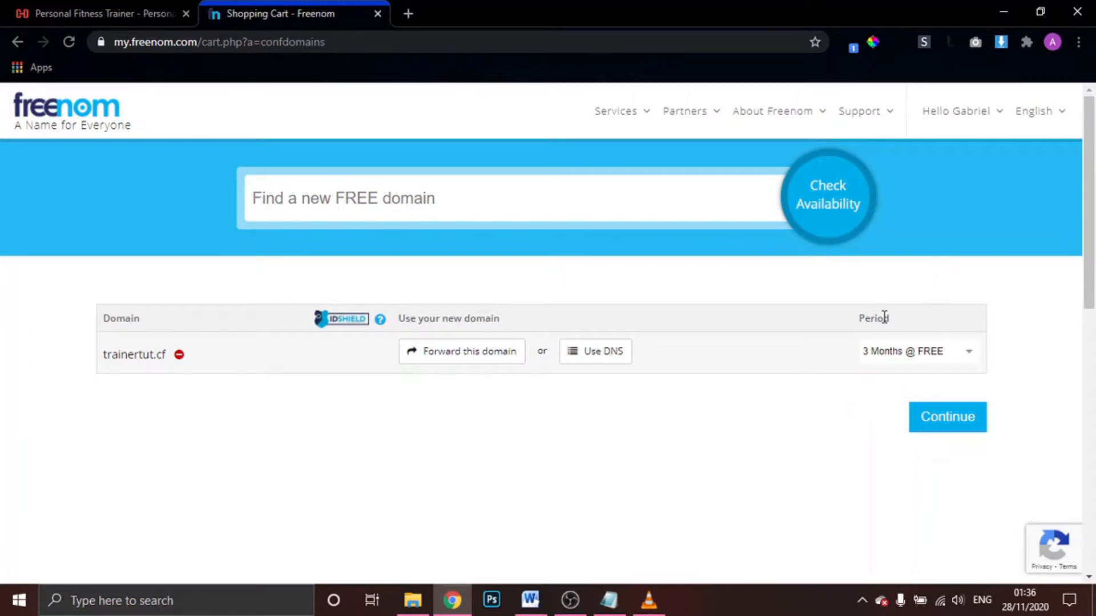
Set the trainertut.cf period to 12 Months @ FREE and continue
left_click(912, 361)
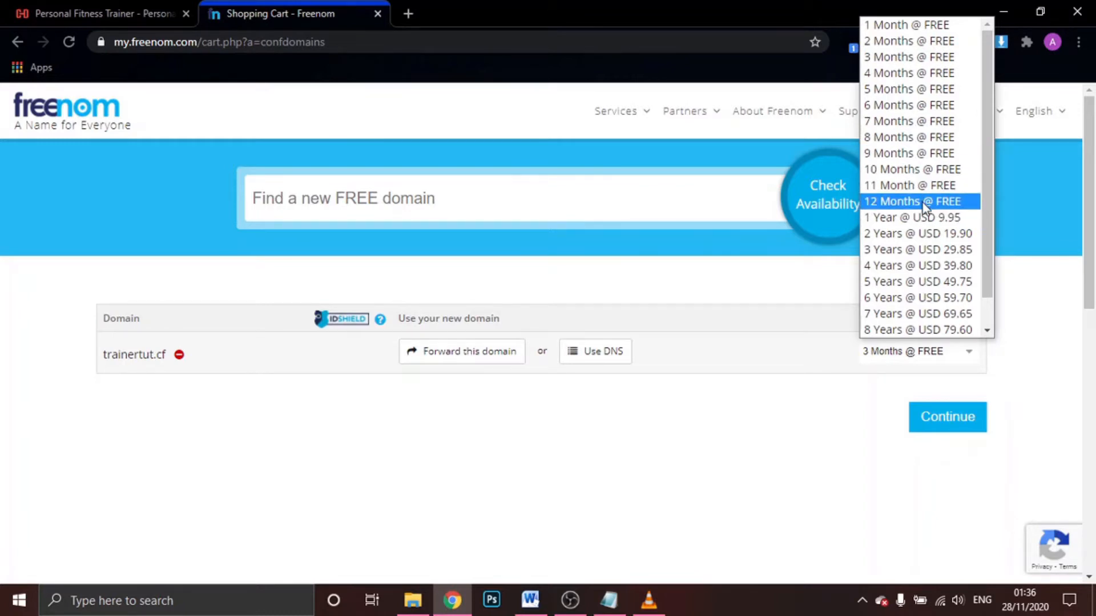
left_click(954, 204)
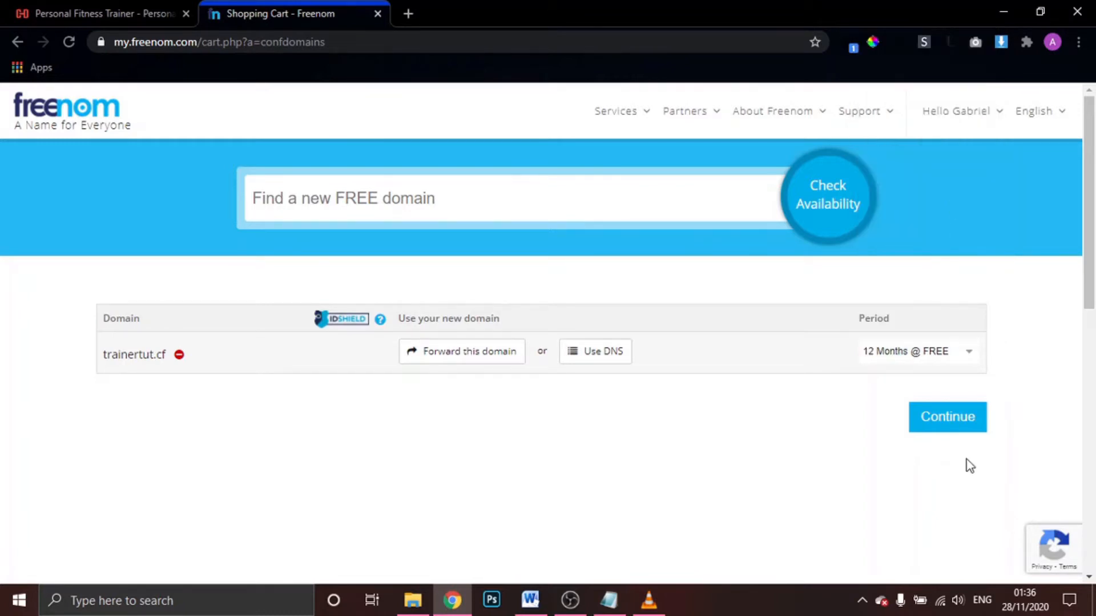
left_click(949, 427)
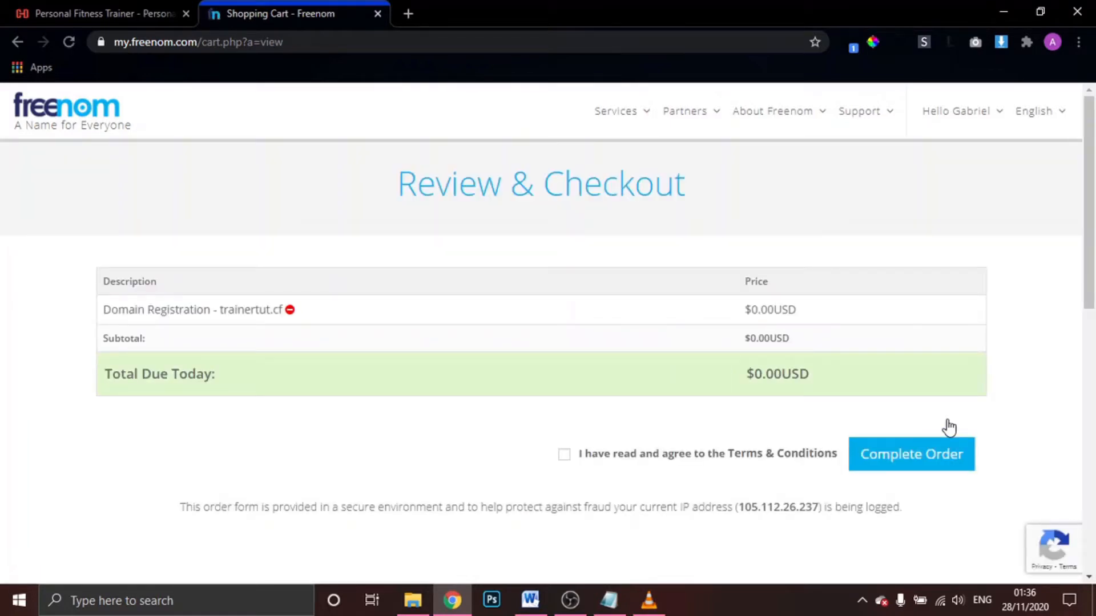
Accept the Terms & Conditions and complete the free domain order
scroll(522, 427, "down", 1)
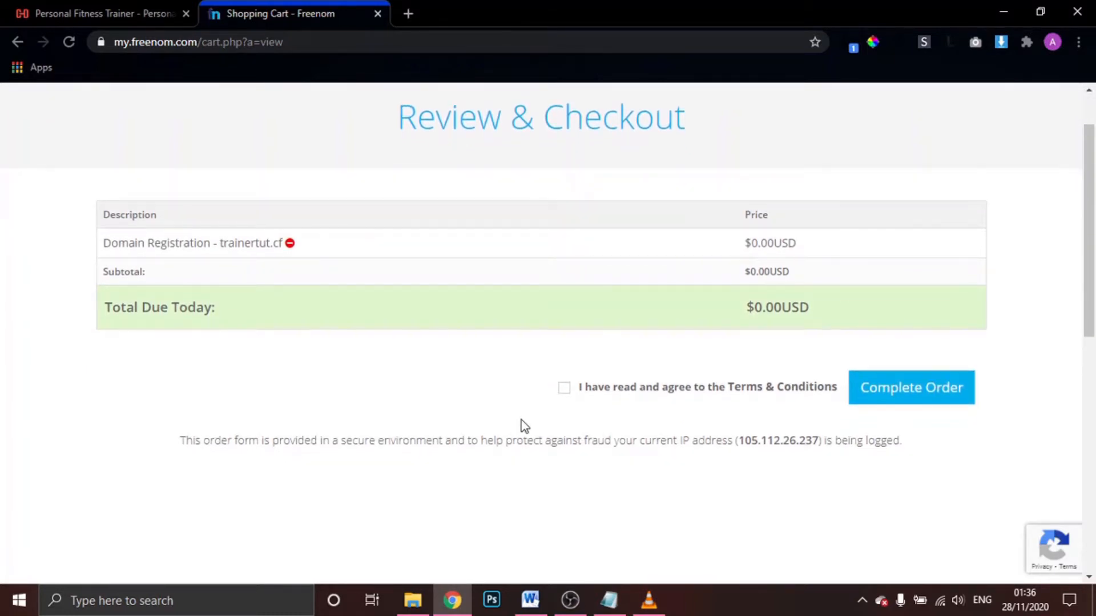
scroll(521, 427, "down", 1)
left_click(890, 349)
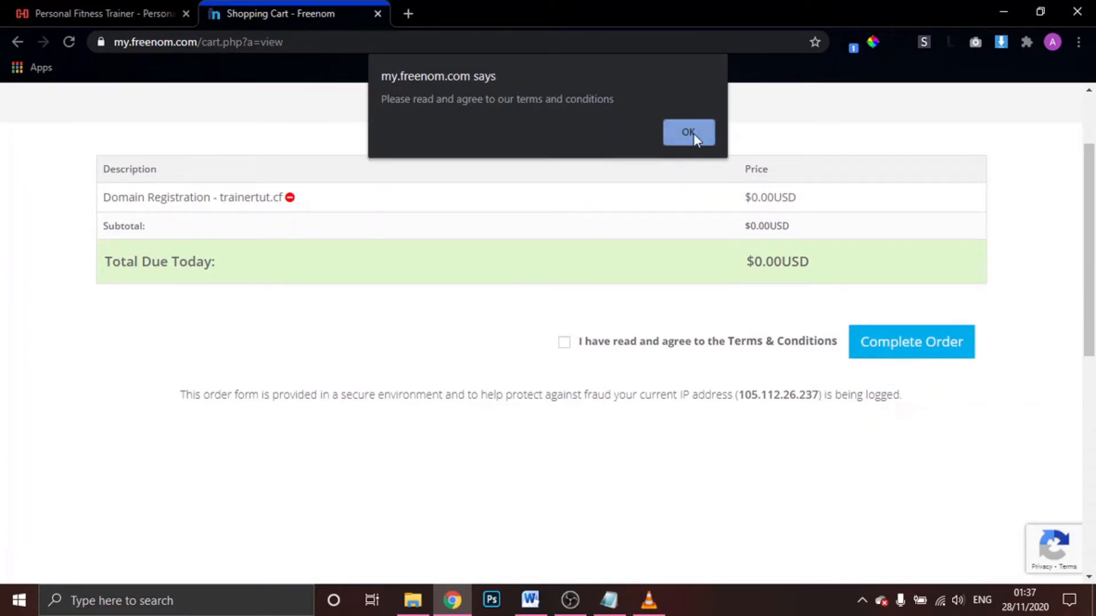
left_click(688, 136)
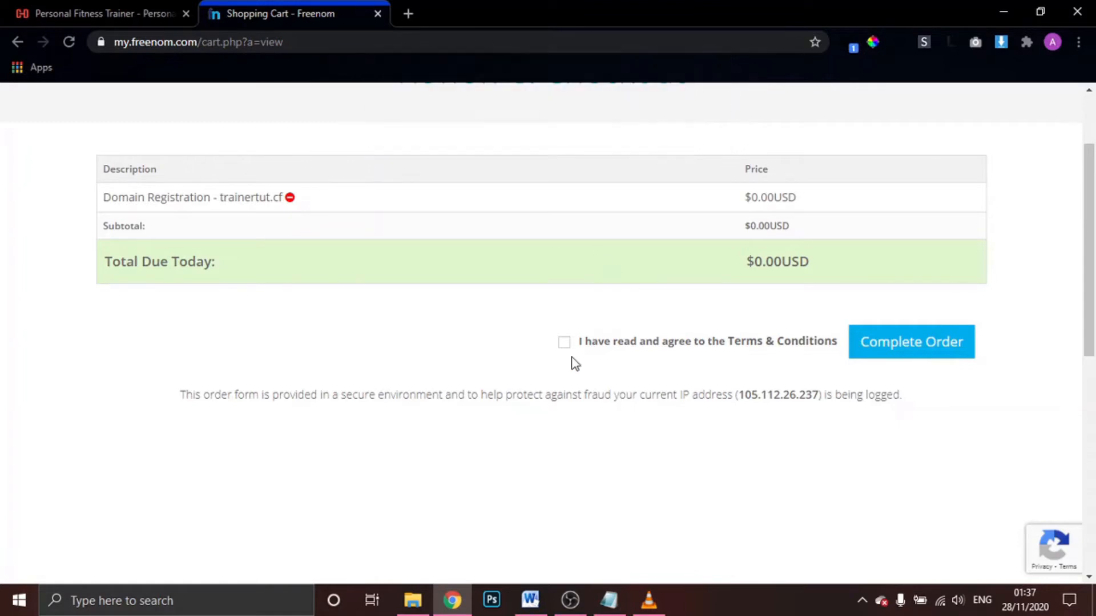
left_click(564, 353)
left_click(909, 342)
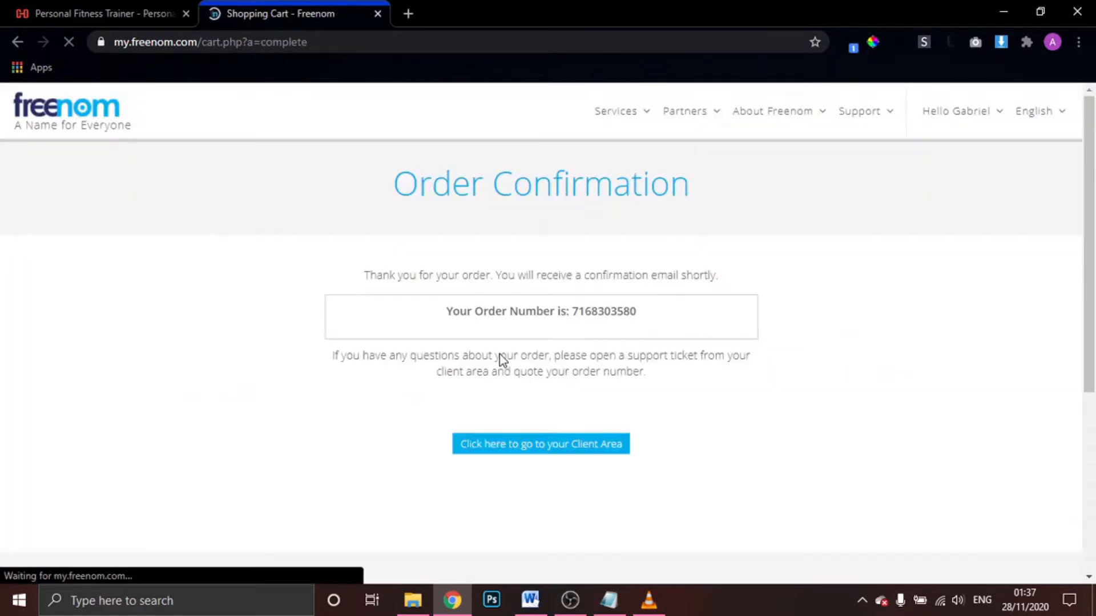
Open Manage Domain for trainertut.cf via Services > My Domains, then a new tab
scroll(580, 334, "down", 2)
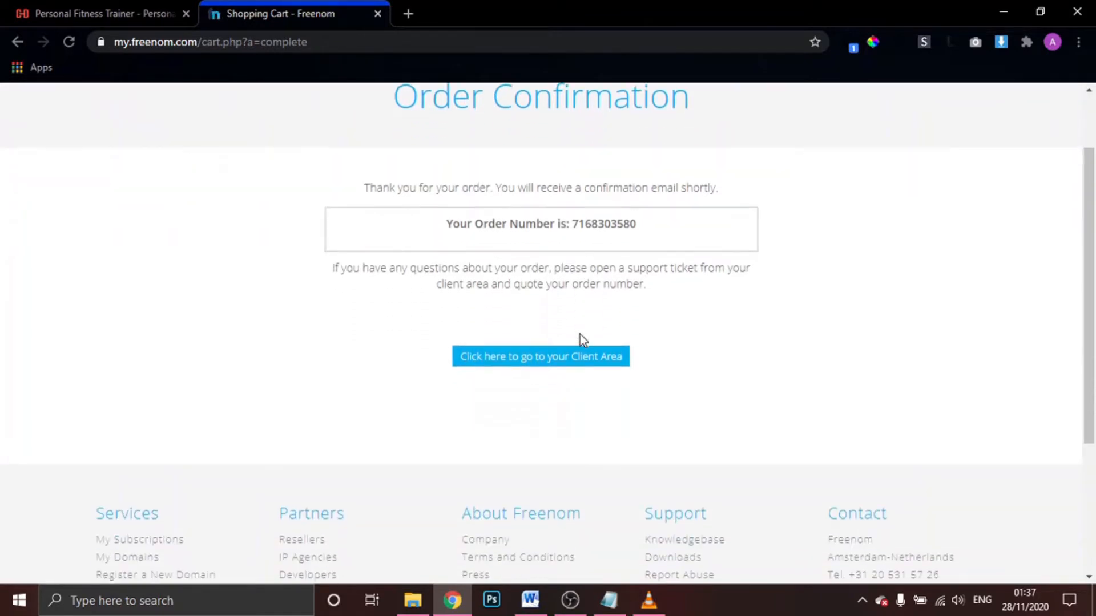
scroll(580, 342, "up", 2)
scroll(553, 293, "down", 1)
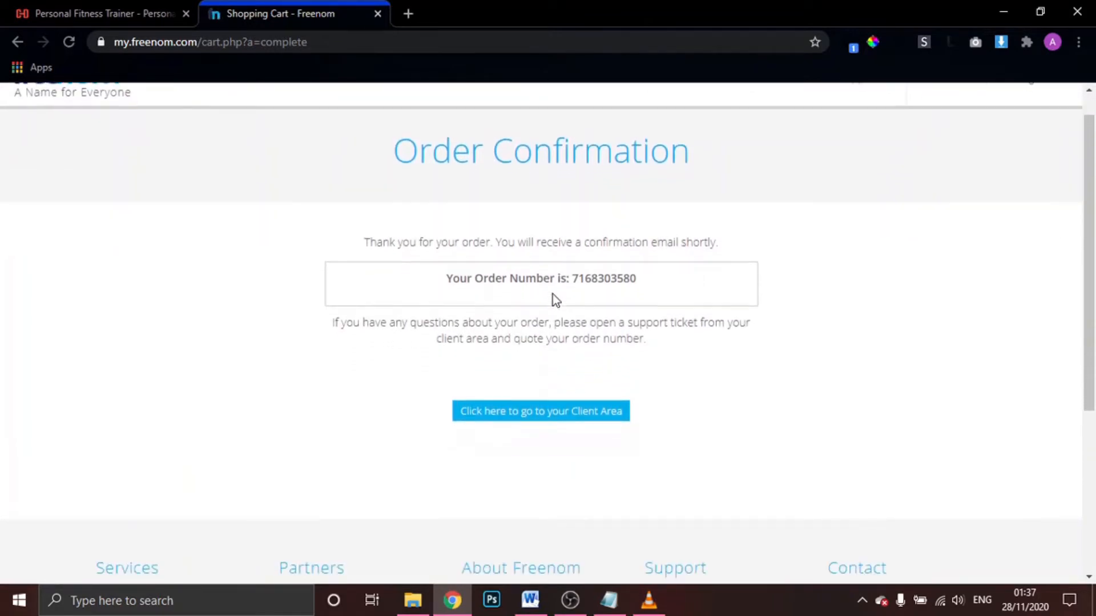
scroll(552, 294, "down", 1)
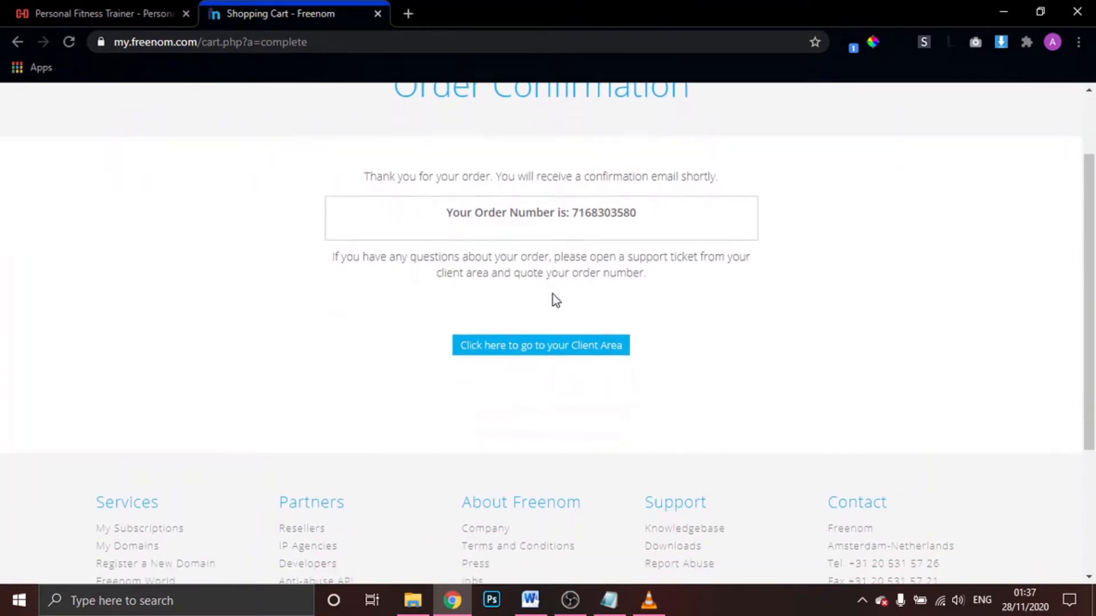
scroll(541, 345, "up", 2)
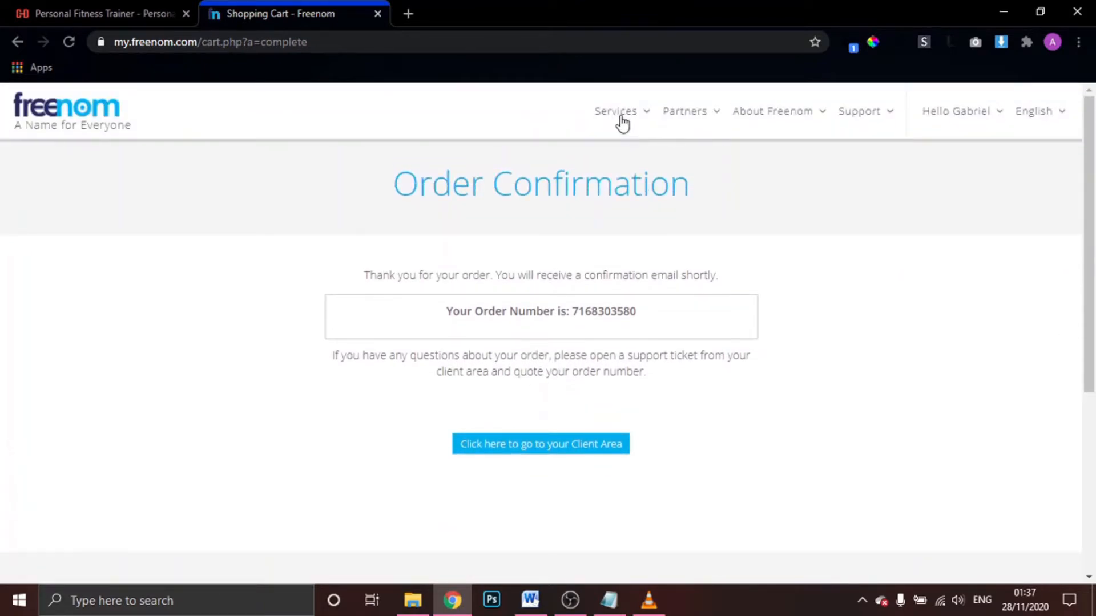
left_click(619, 115)
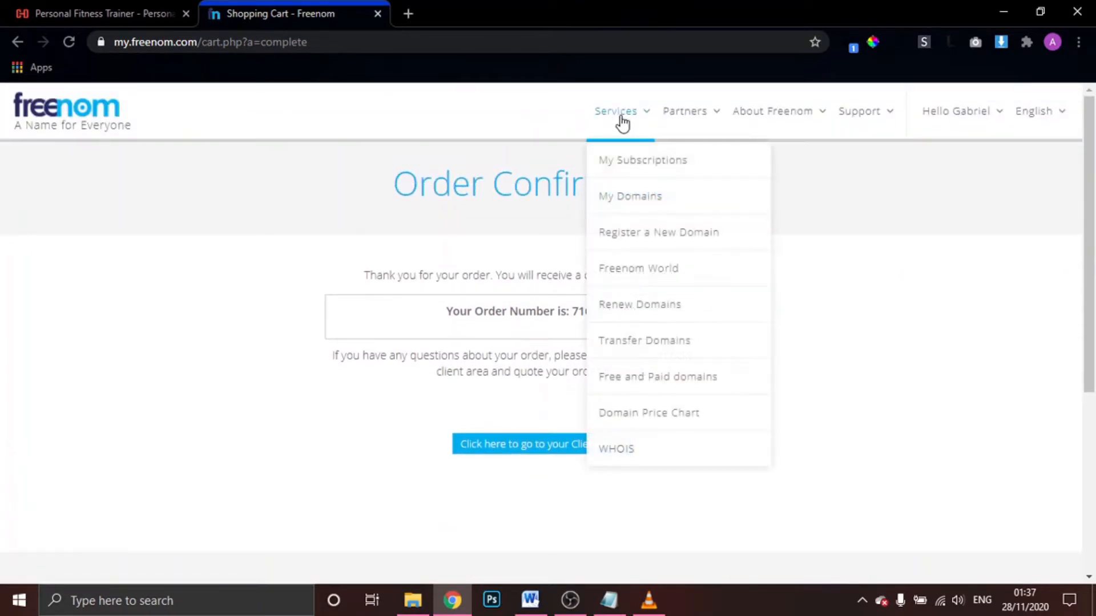
left_click(671, 201)
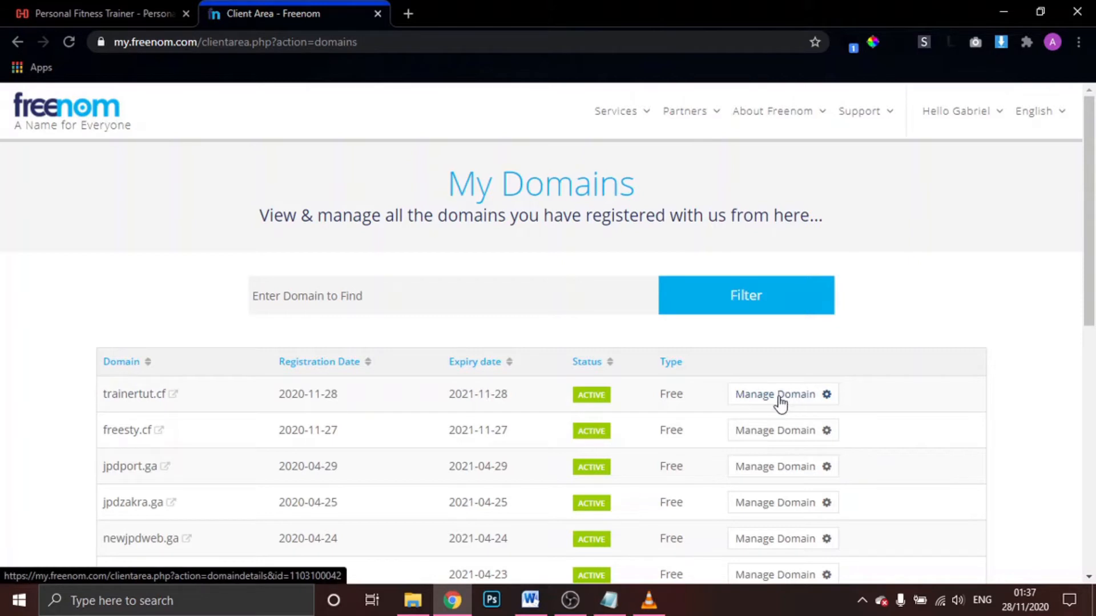
left_click(748, 398)
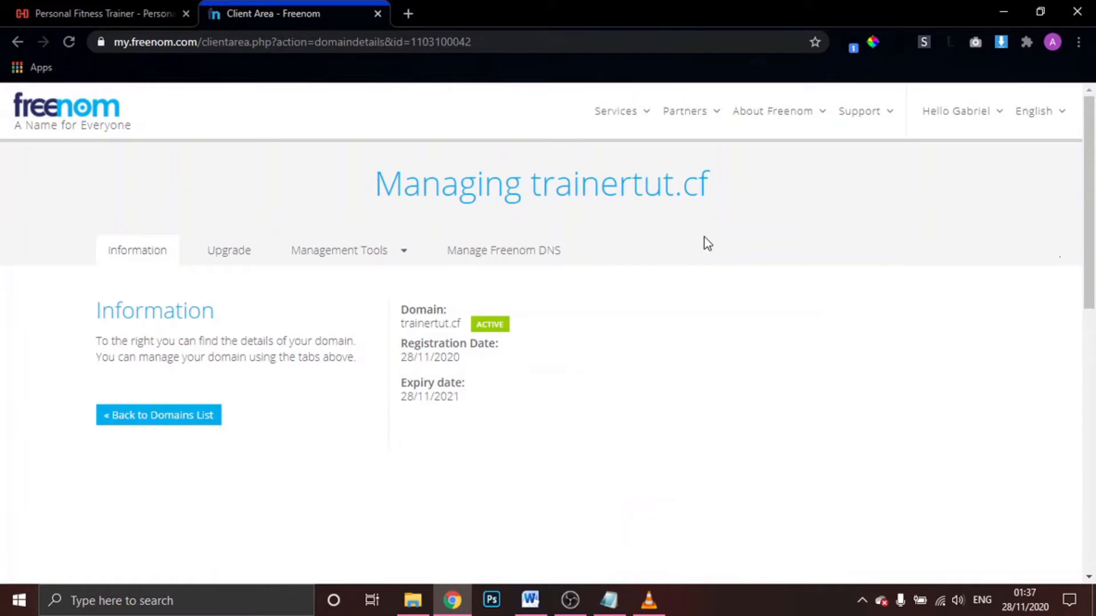
left_click(408, 11)
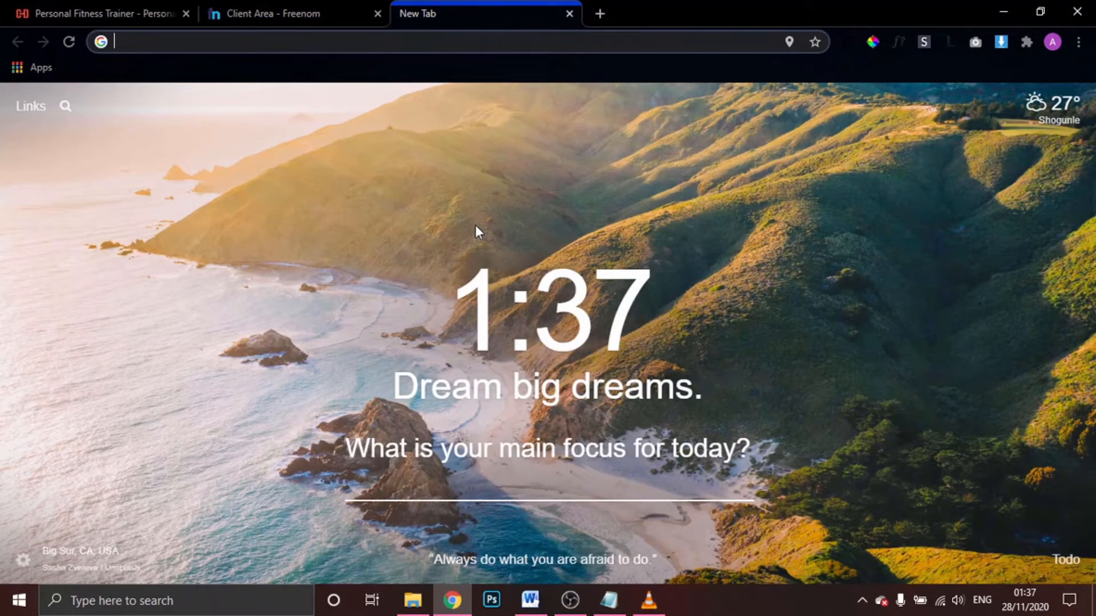
Go to infinityfree.net, start Sign Up, and sign out of the existing account
type("ini")
type("fini")
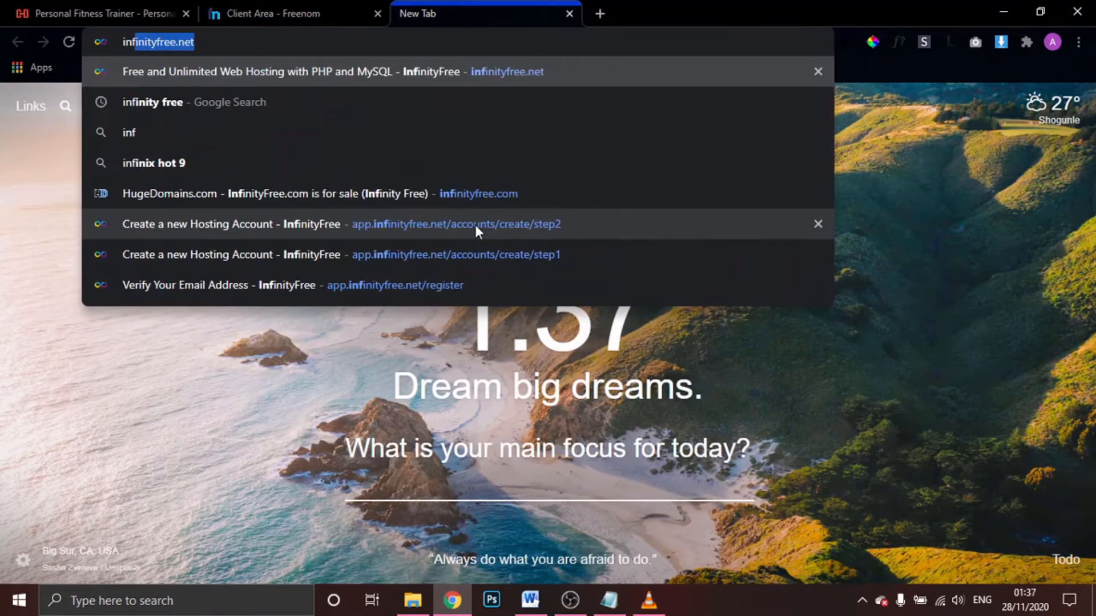
key("Right")
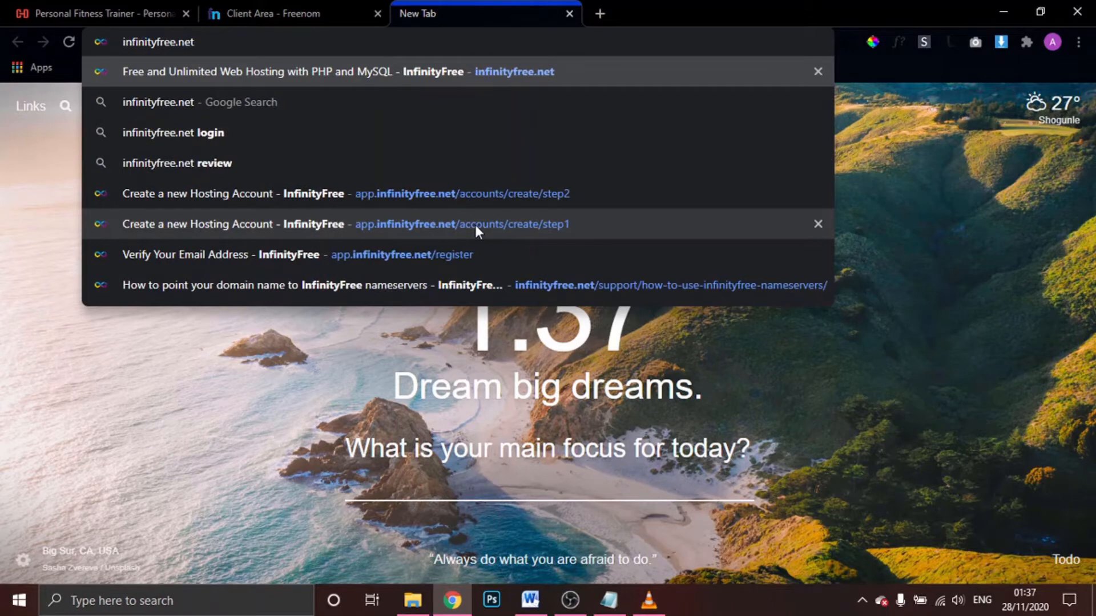
key("Return")
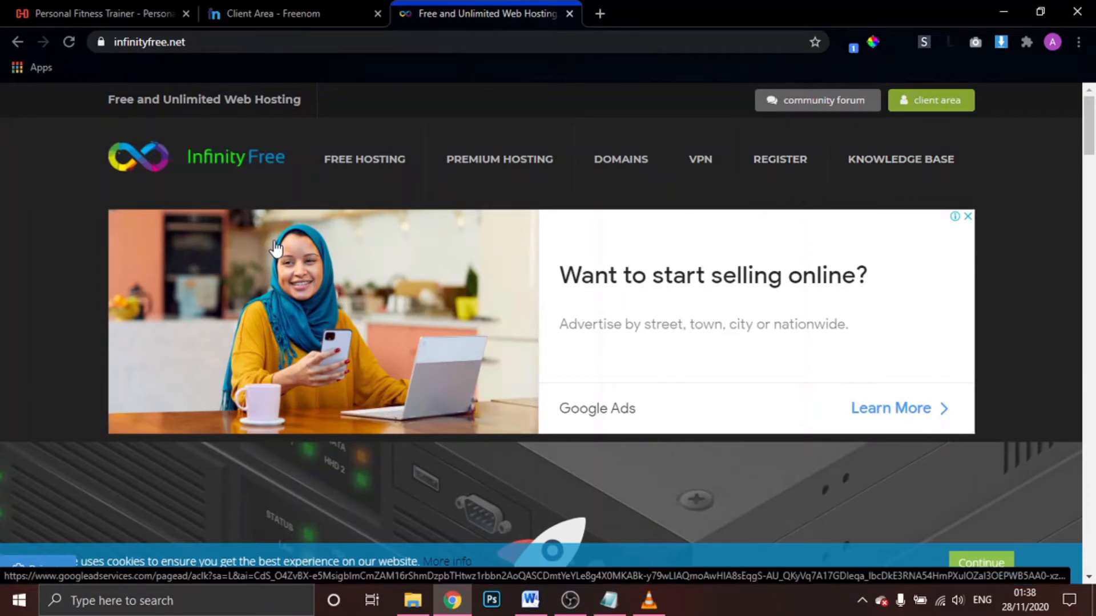
left_click(359, 166)
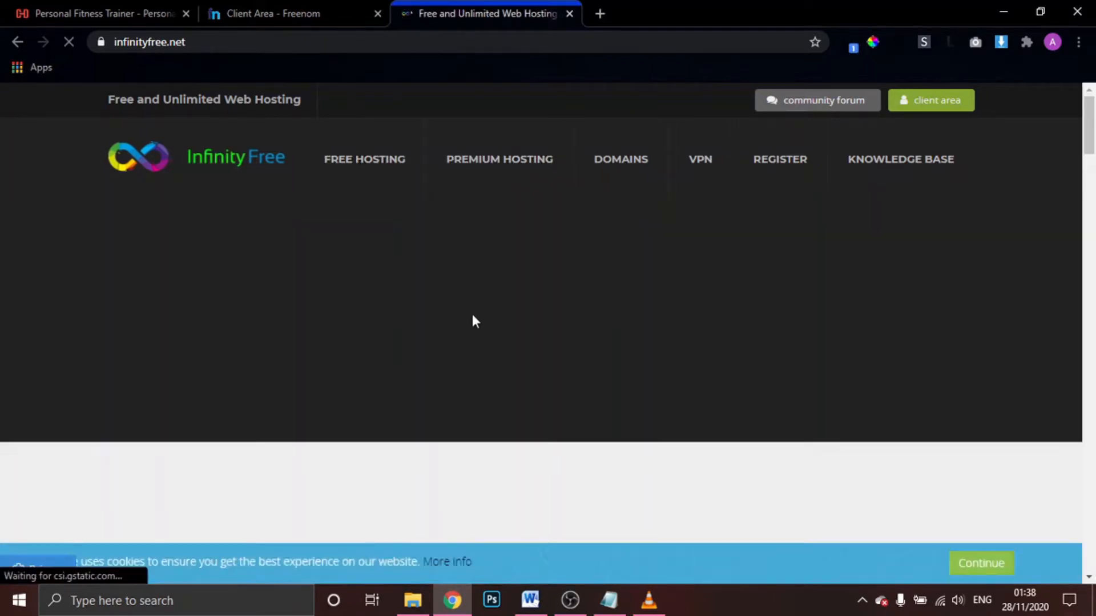
scroll(542, 334, "down", 2)
scroll(542, 338, "down", 5)
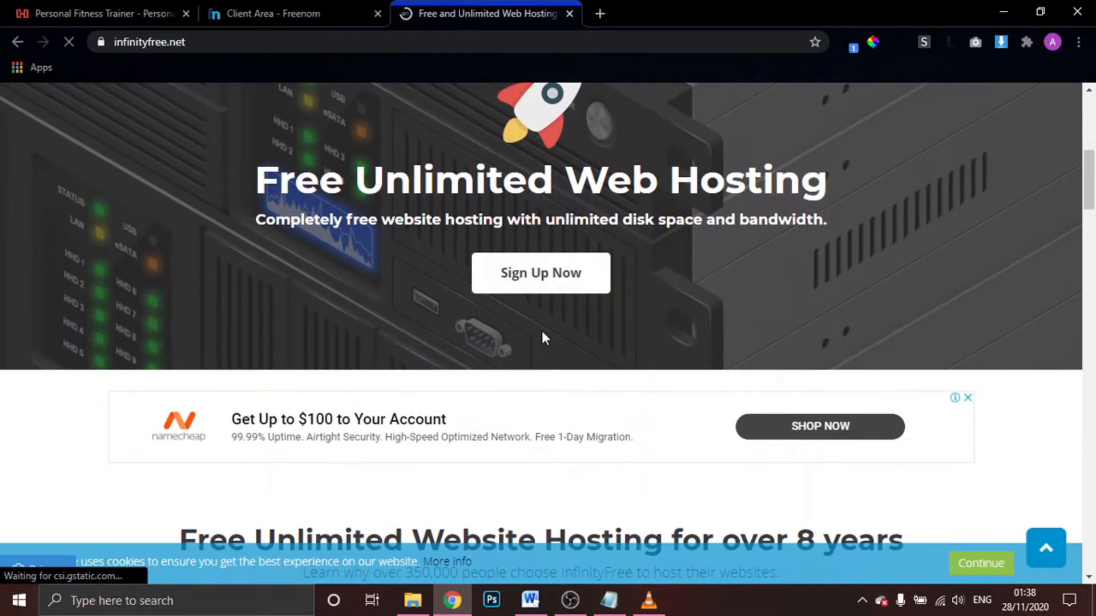
left_click(541, 288)
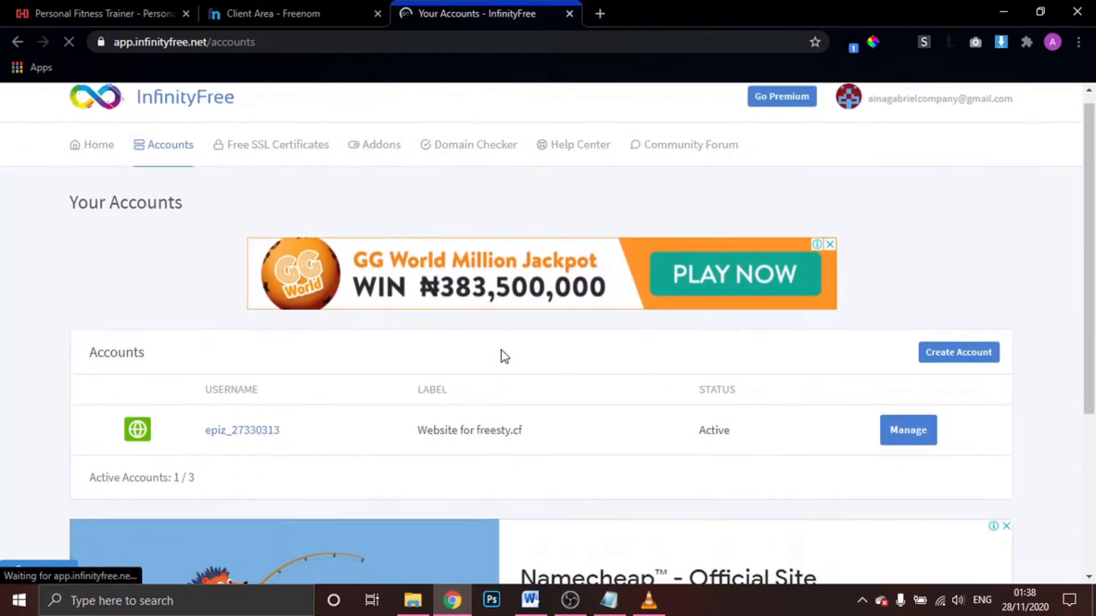
left_click(934, 117)
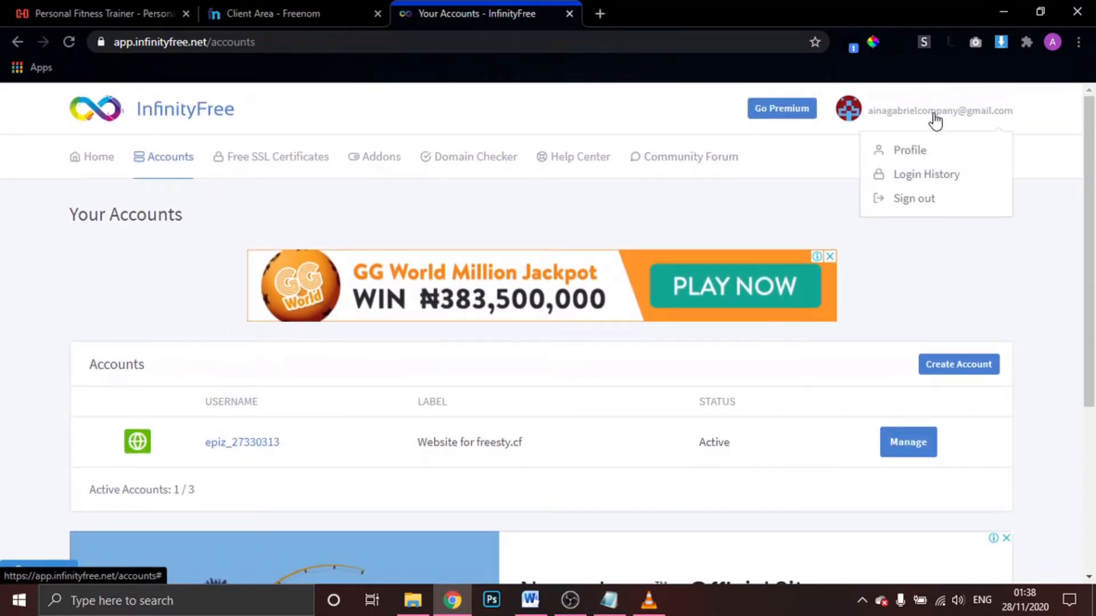
left_click(920, 206)
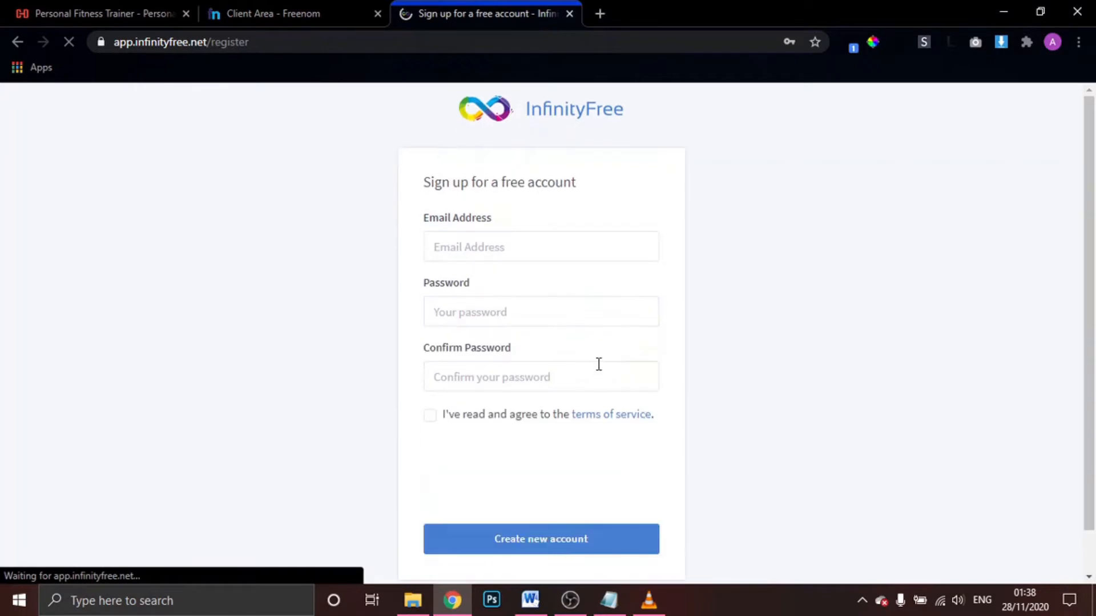
Fill in the sign-up e-mail address, password and password confirmation
left_click(502, 251)
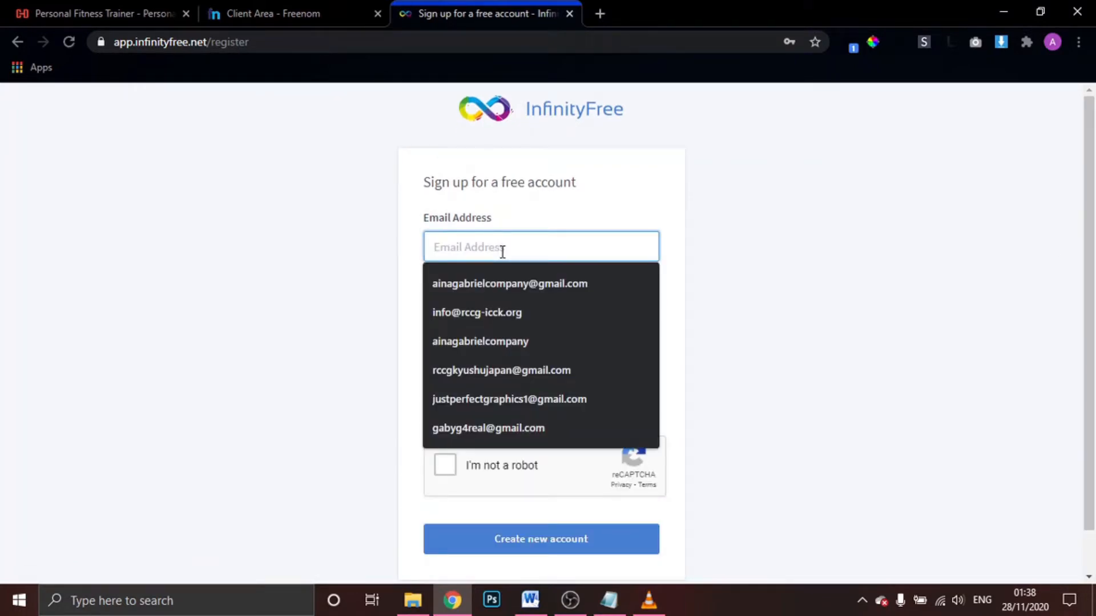
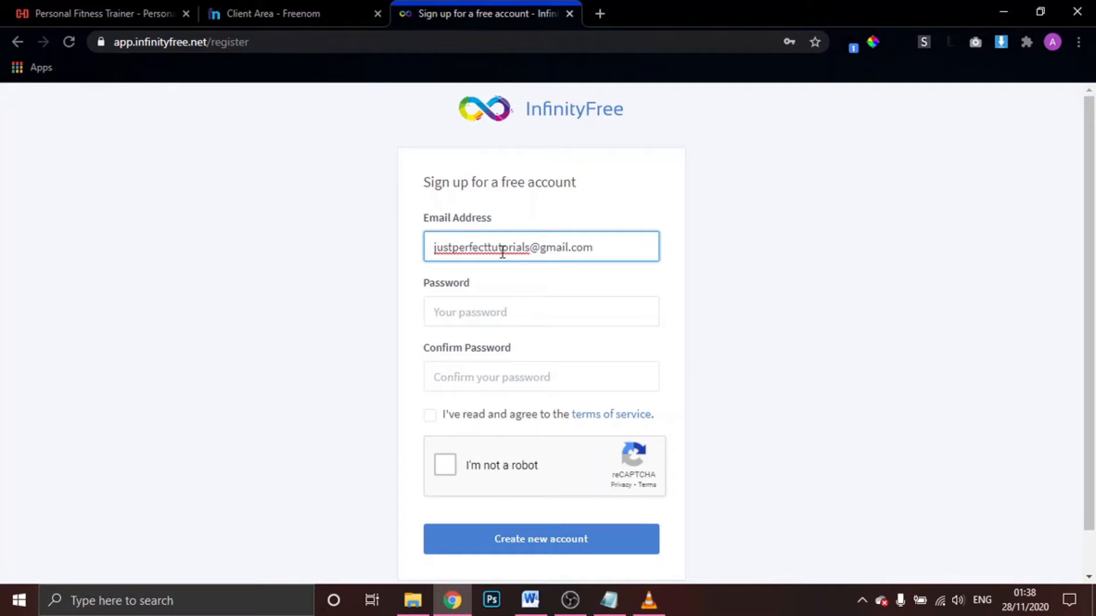
left_click(539, 308)
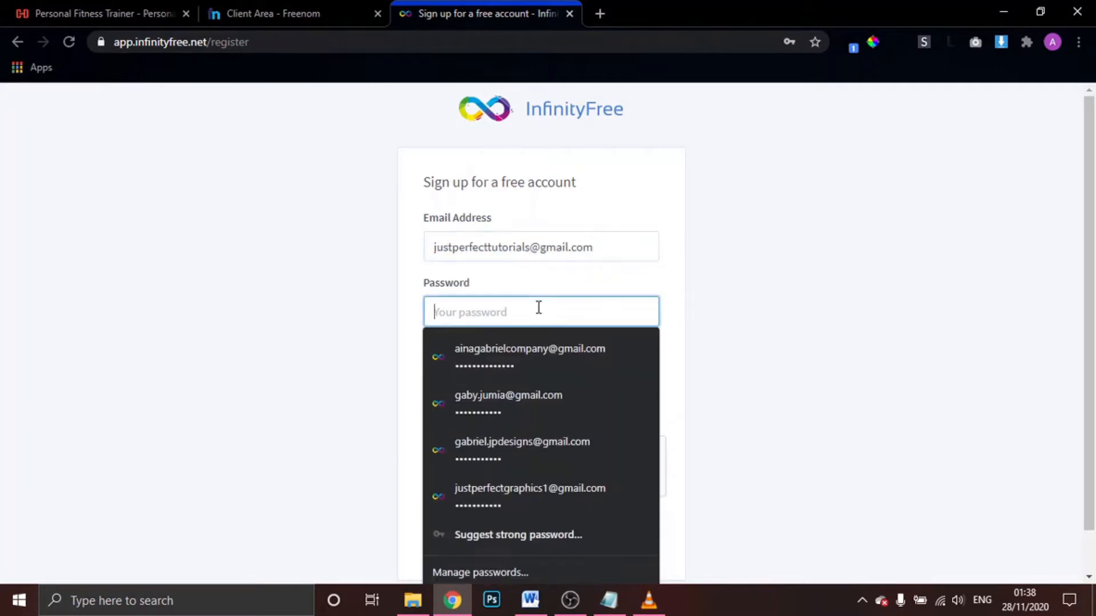
type("••••••••••")
left_click(556, 377)
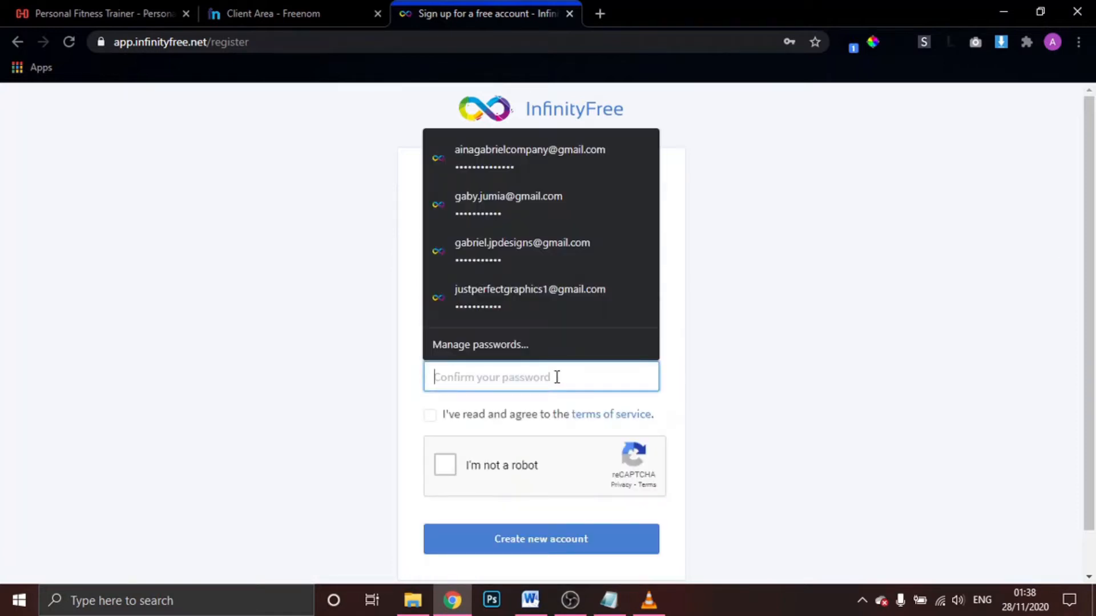
type("••••••••••")
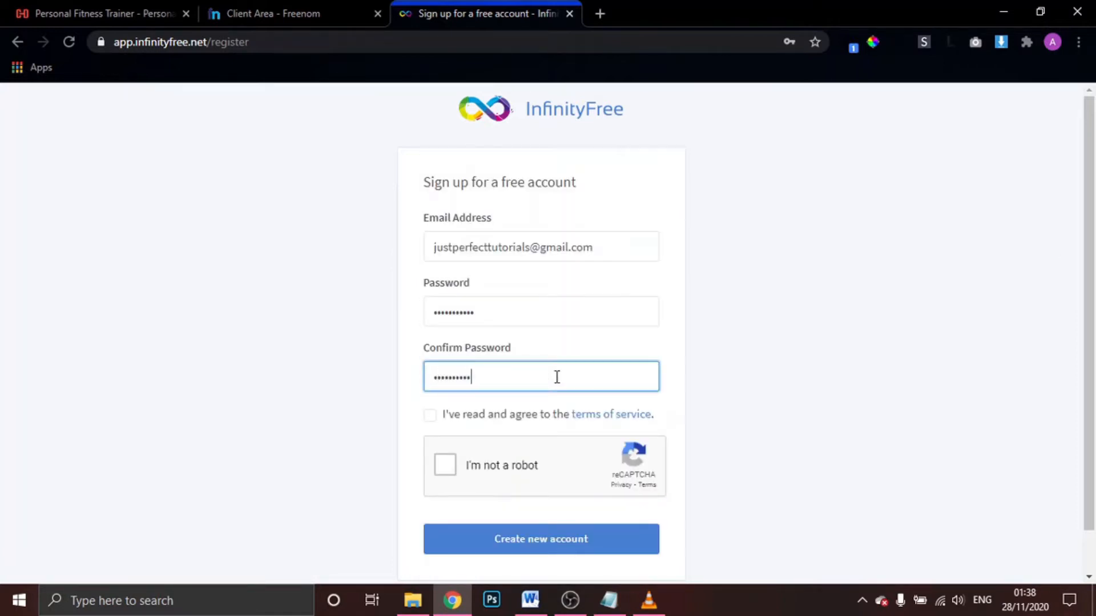
Agree to the terms, create the account, save the password in Chrome, then open a new tab
scroll(557, 377, "down", 2)
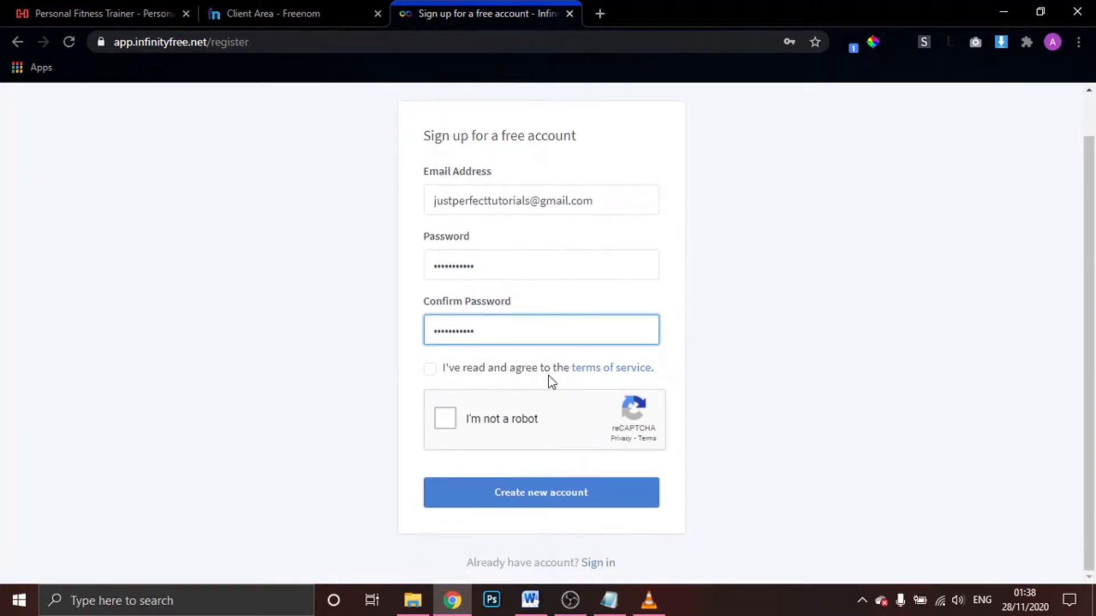
left_click(429, 371)
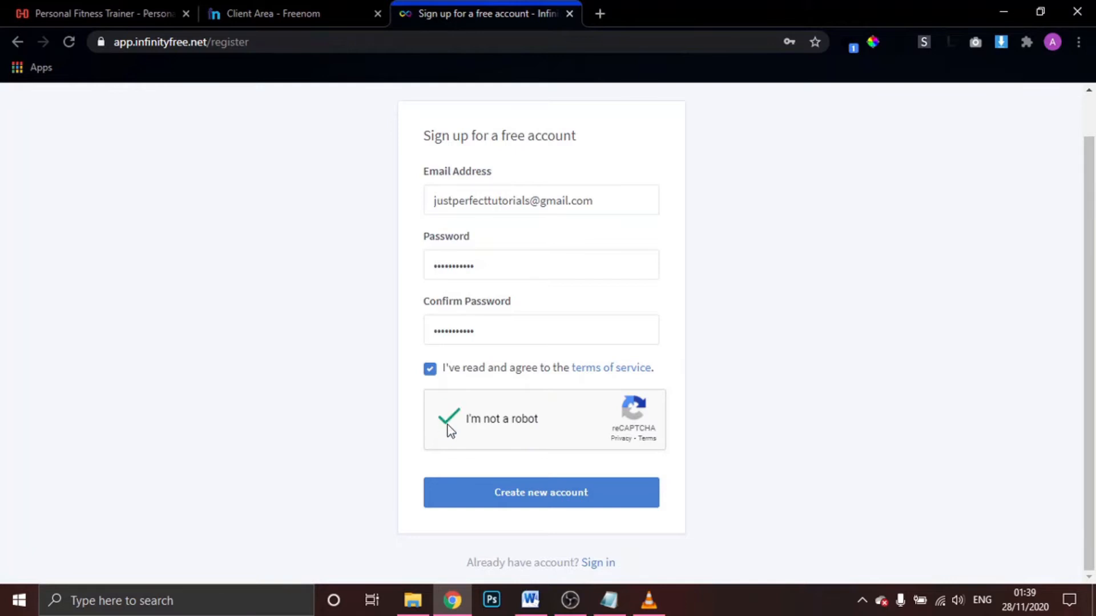
left_click(547, 503)
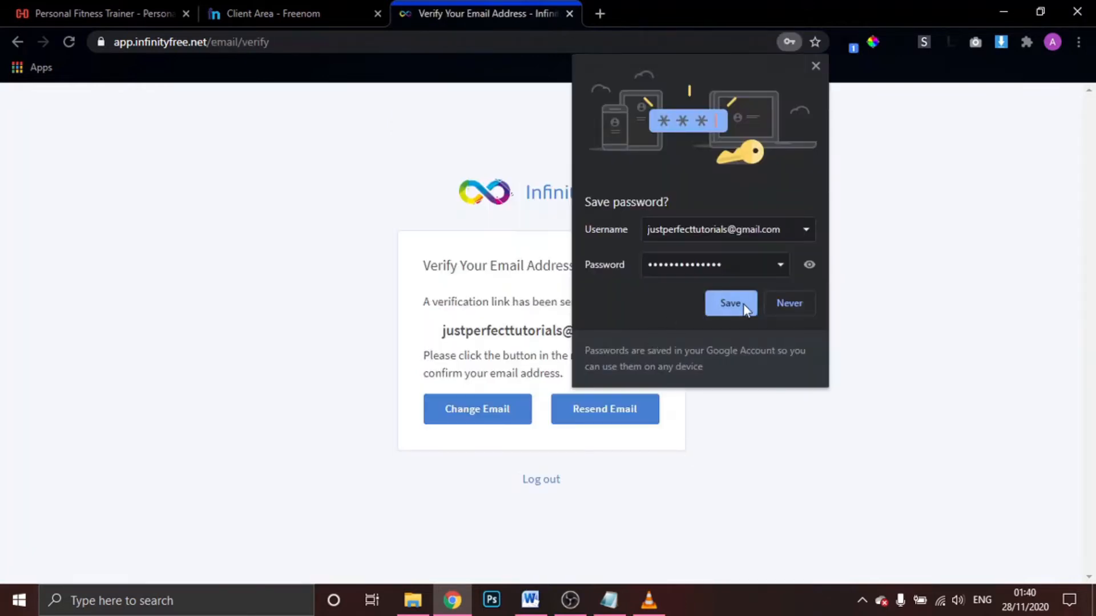
left_click(731, 303)
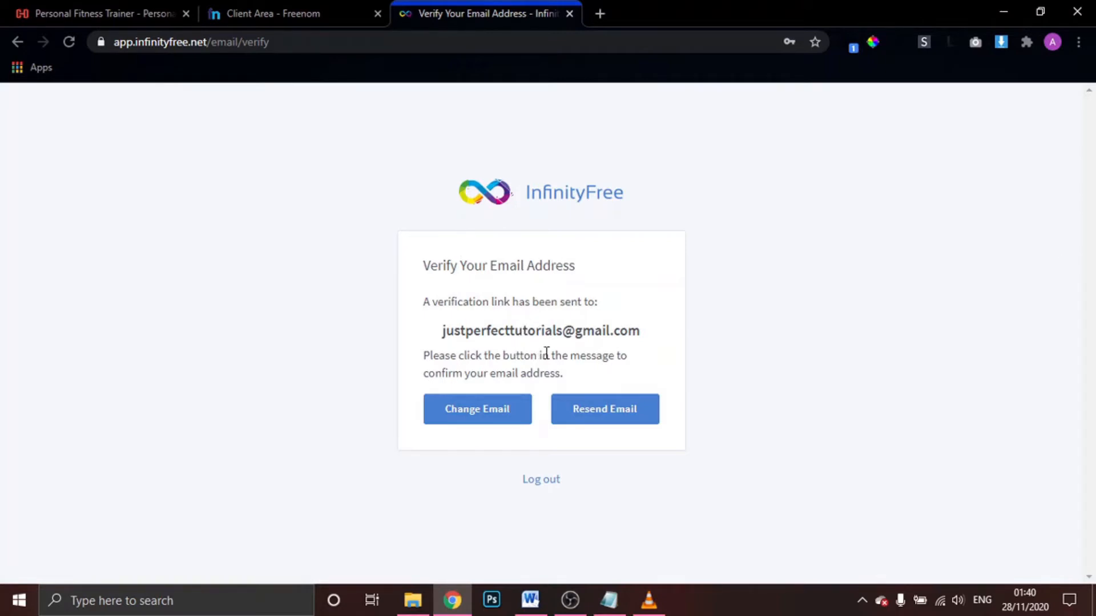
left_click(601, 15)
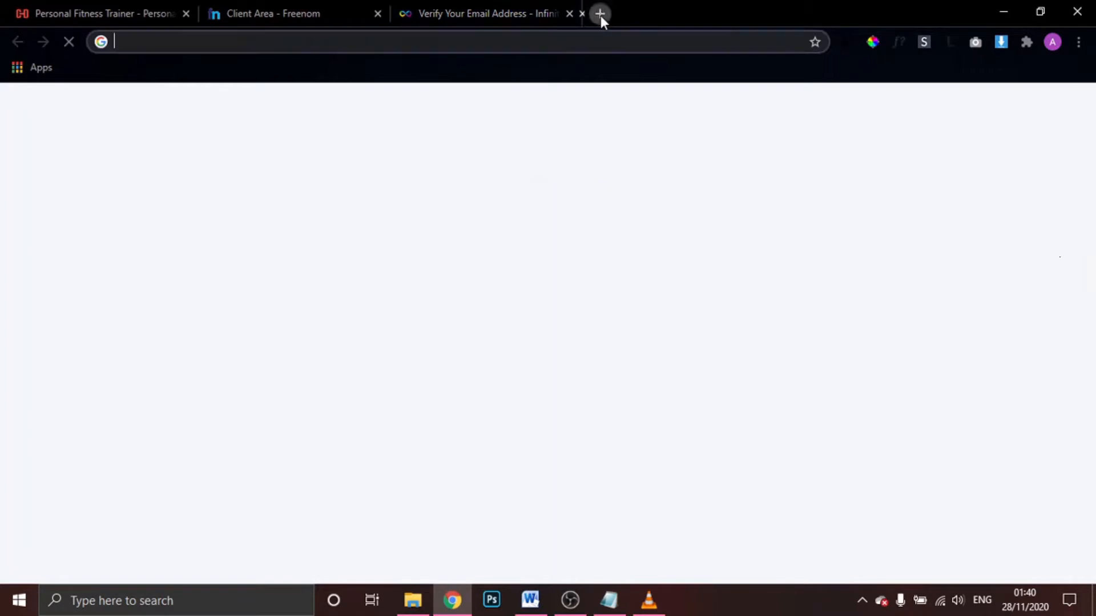
Open Gmail in the sign-up mailbox and follow the InfinityFree Verify Email Address link
type("gm")
key("Return")
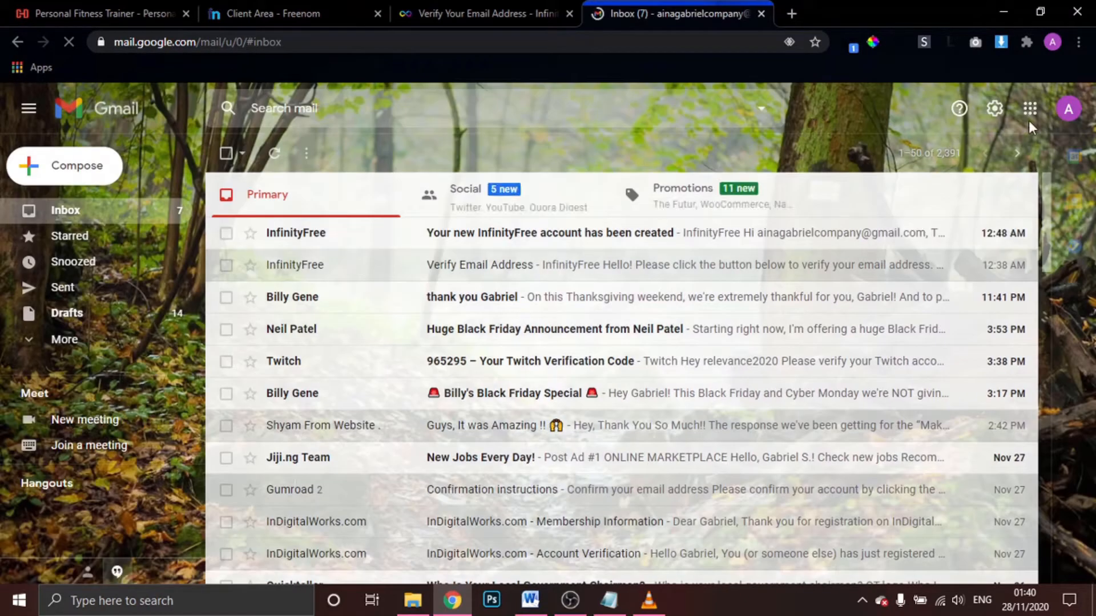
left_click(1068, 108)
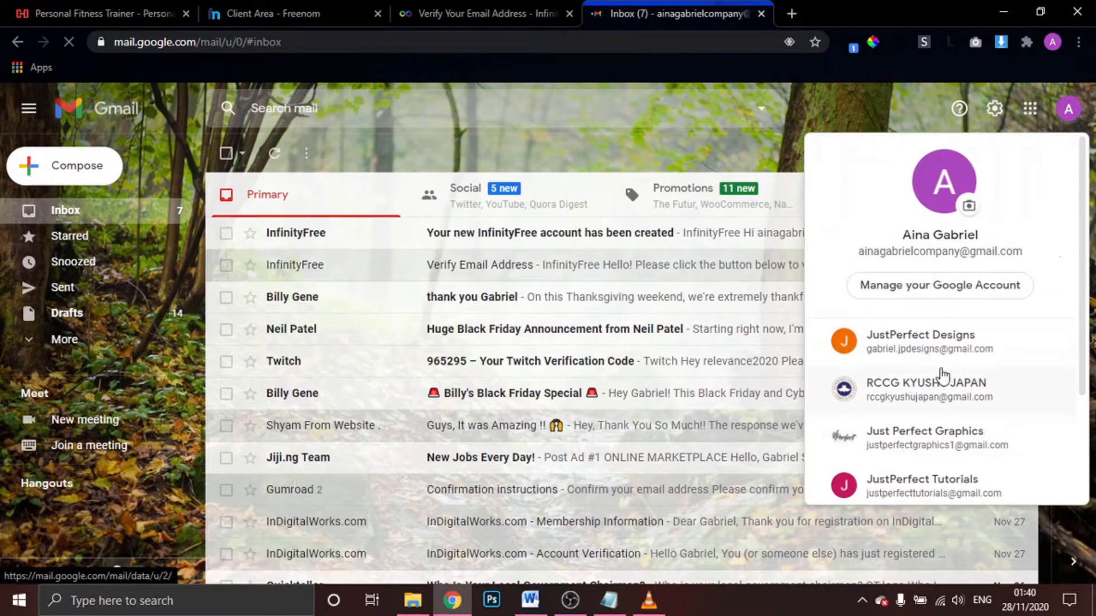
left_click(970, 482)
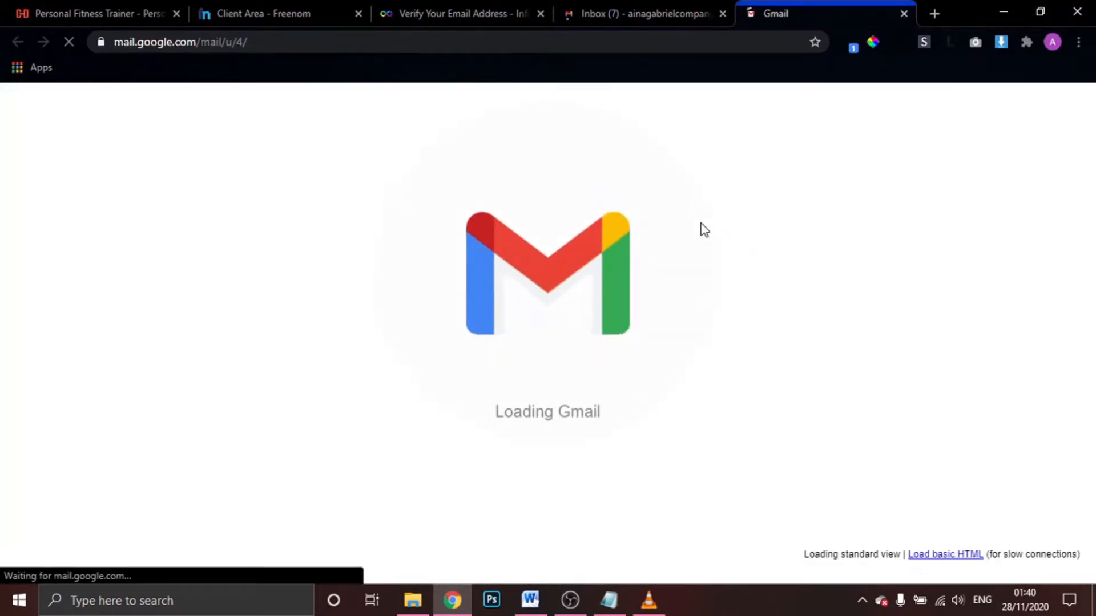
left_click(722, 14)
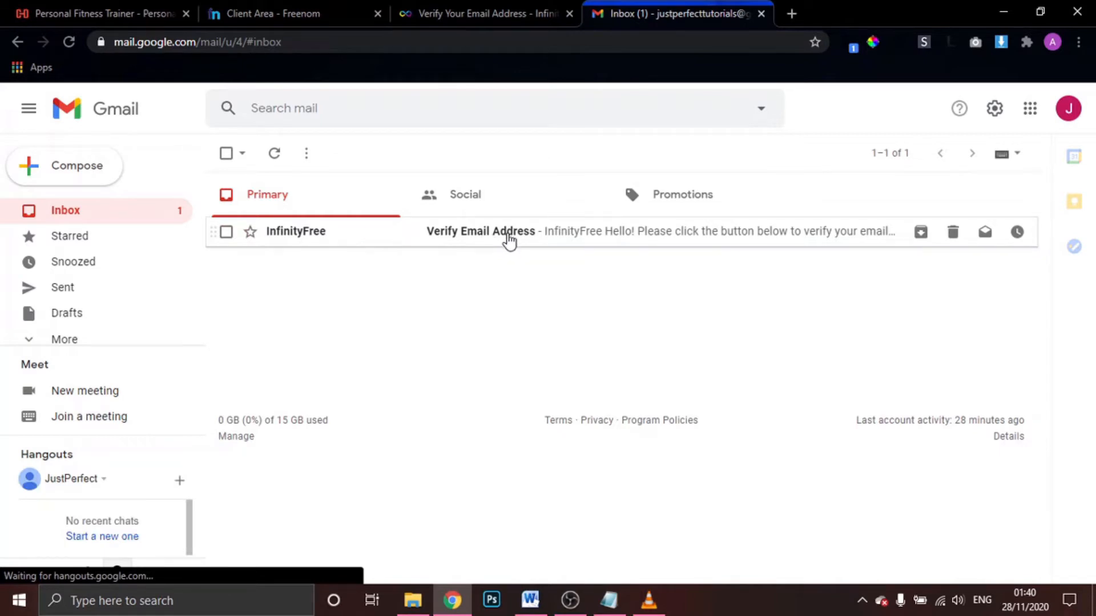
left_click(509, 236)
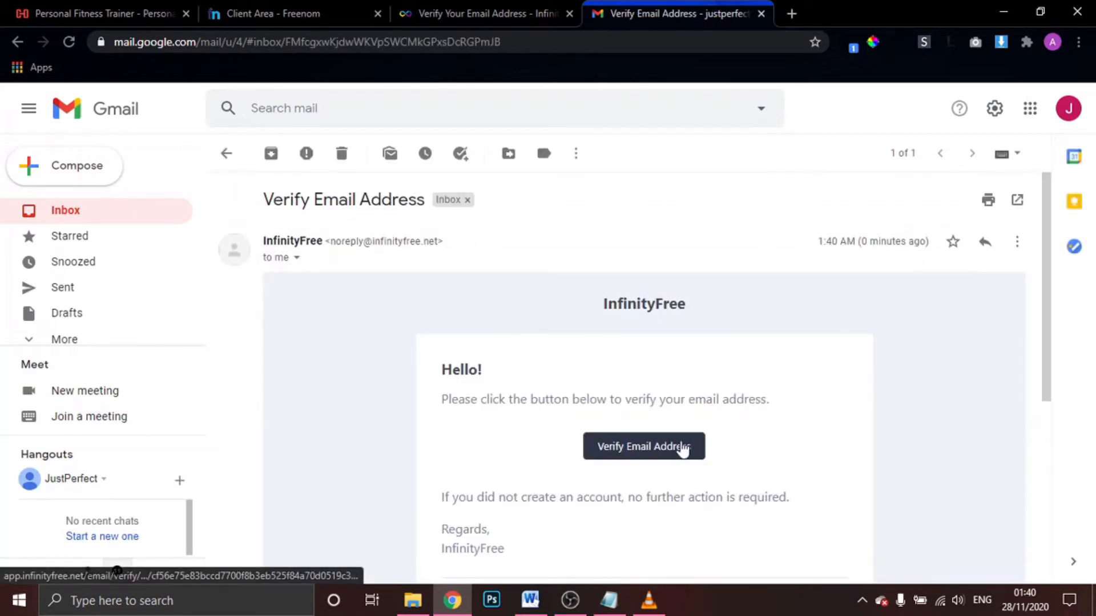
left_click(662, 451)
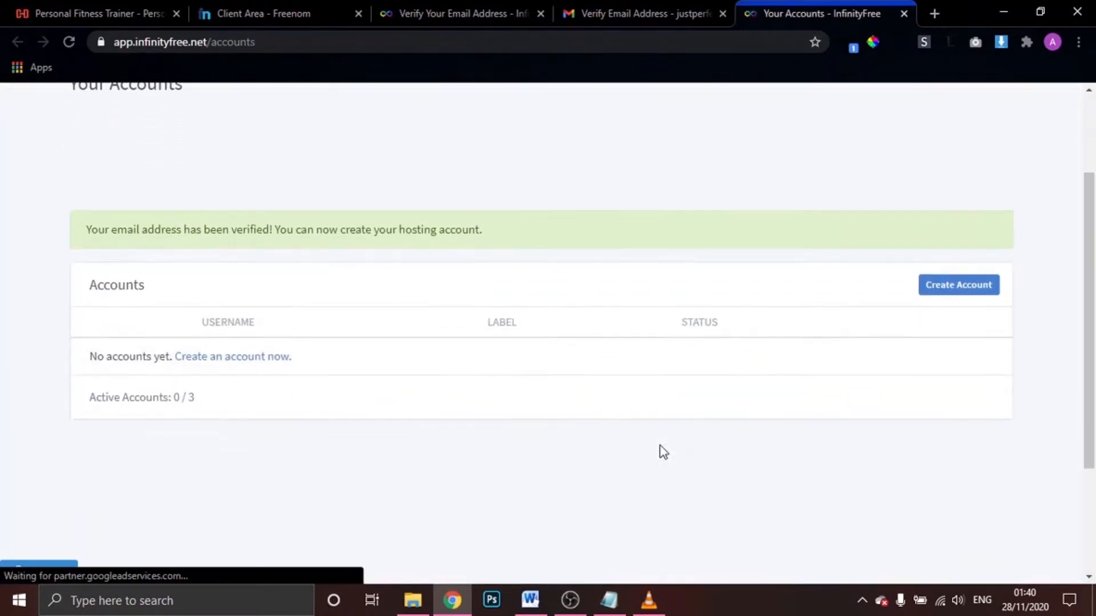
Close the old verification page and verification email tabs
scroll(663, 451, "up", 2)
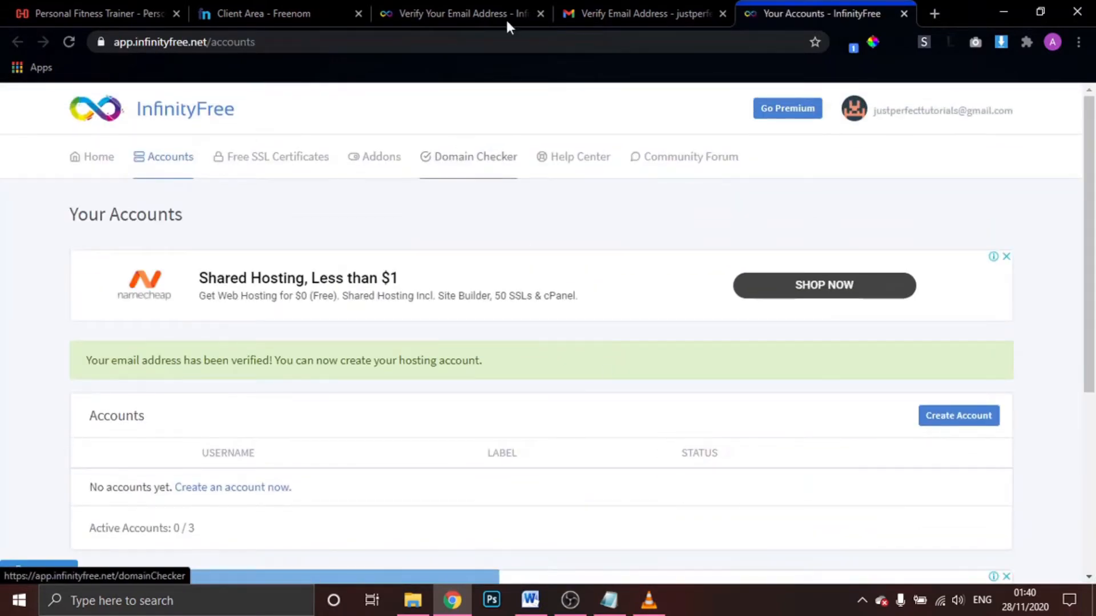
scroll(588, 412, "down", 1)
scroll(588, 413, "up", 1)
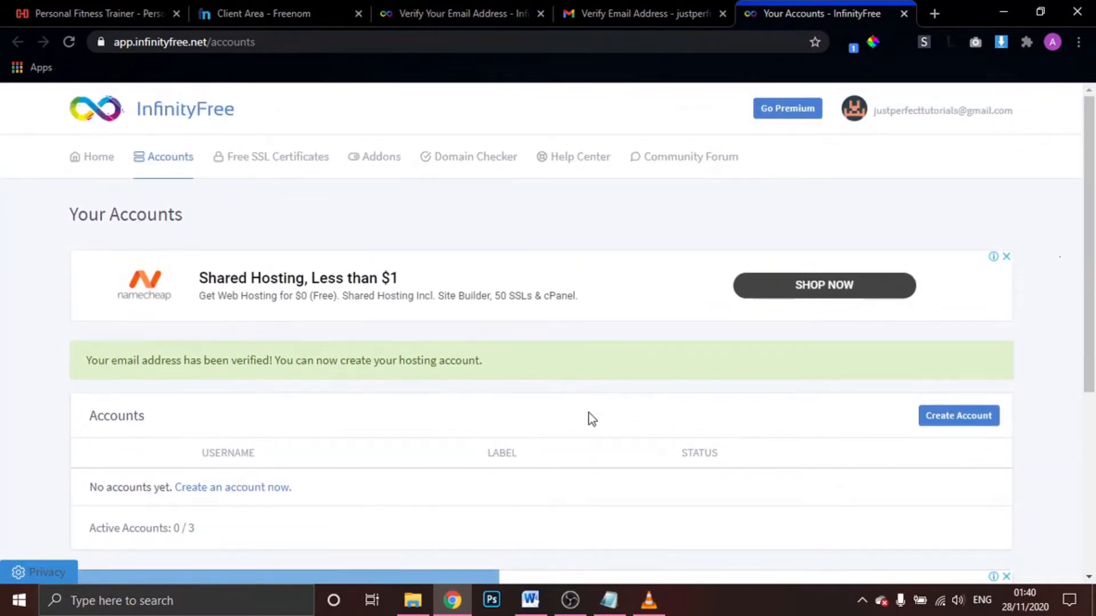
left_click(541, 13)
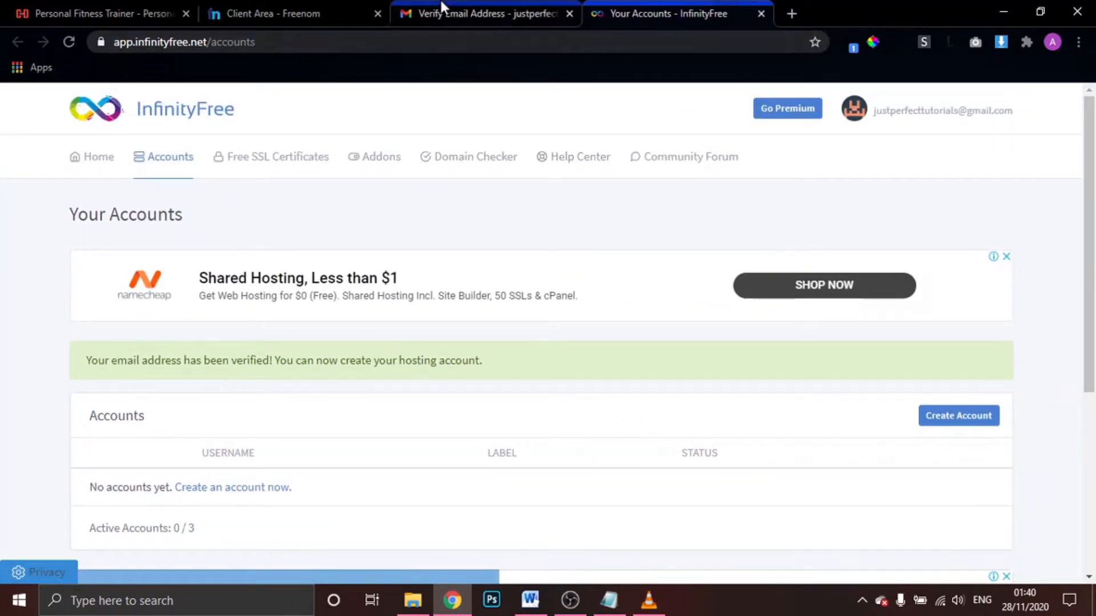
left_click(569, 13)
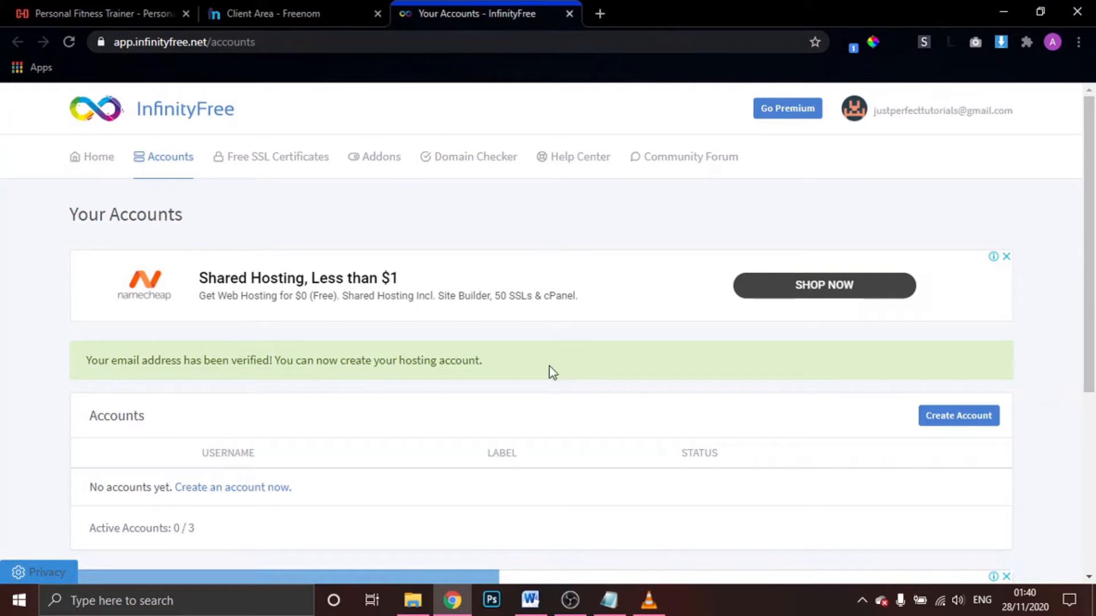
Start a hosting account with Custom Domain trainertut.cf, copied from the Freenom page
left_click(958, 422)
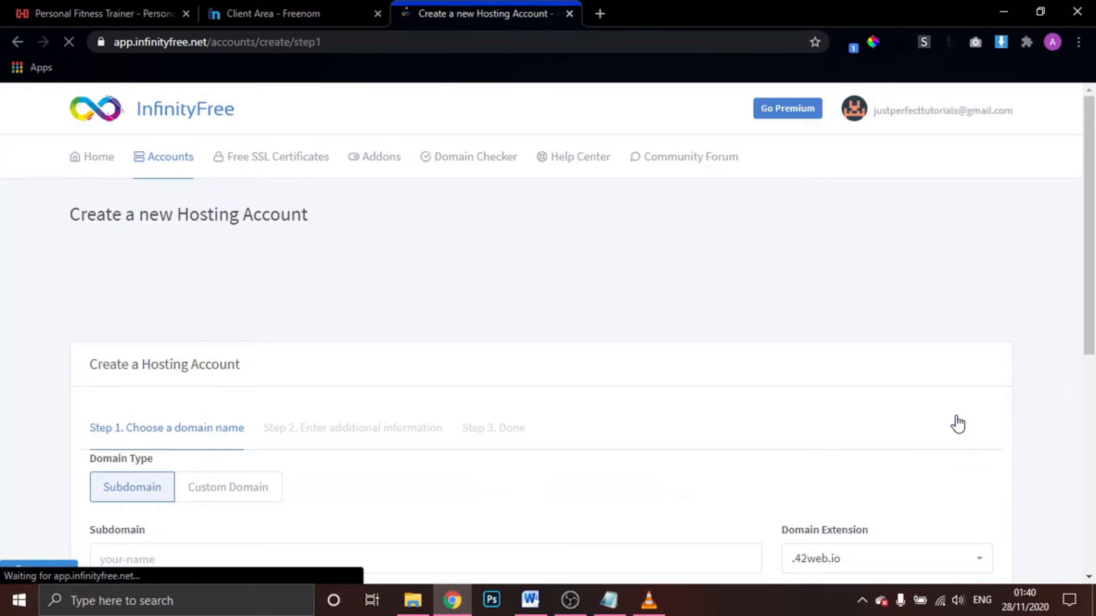
scroll(597, 480, "down", 4)
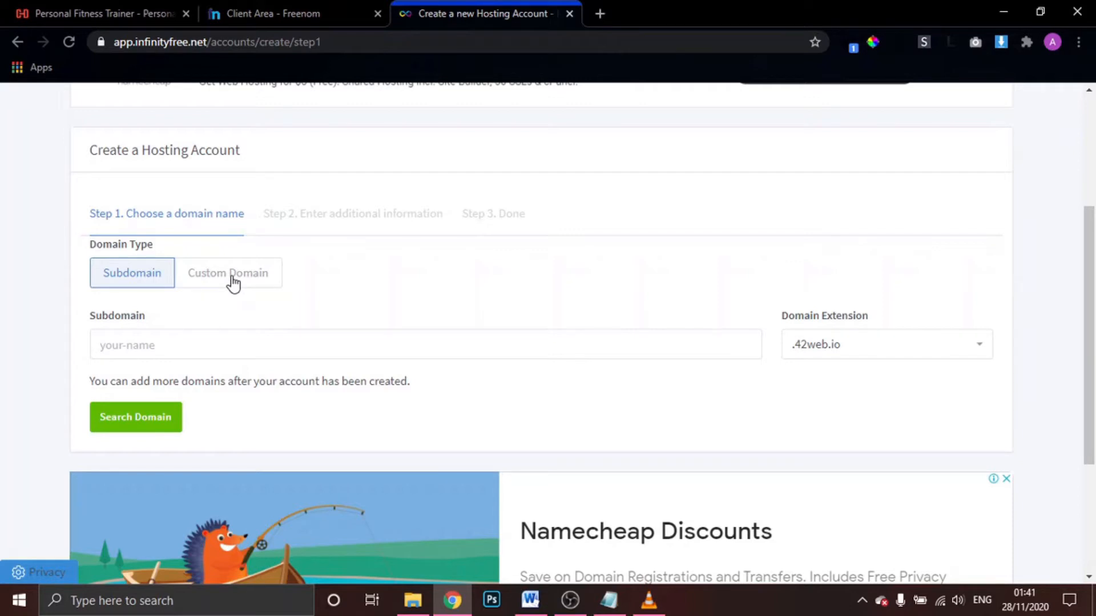
left_click(233, 282)
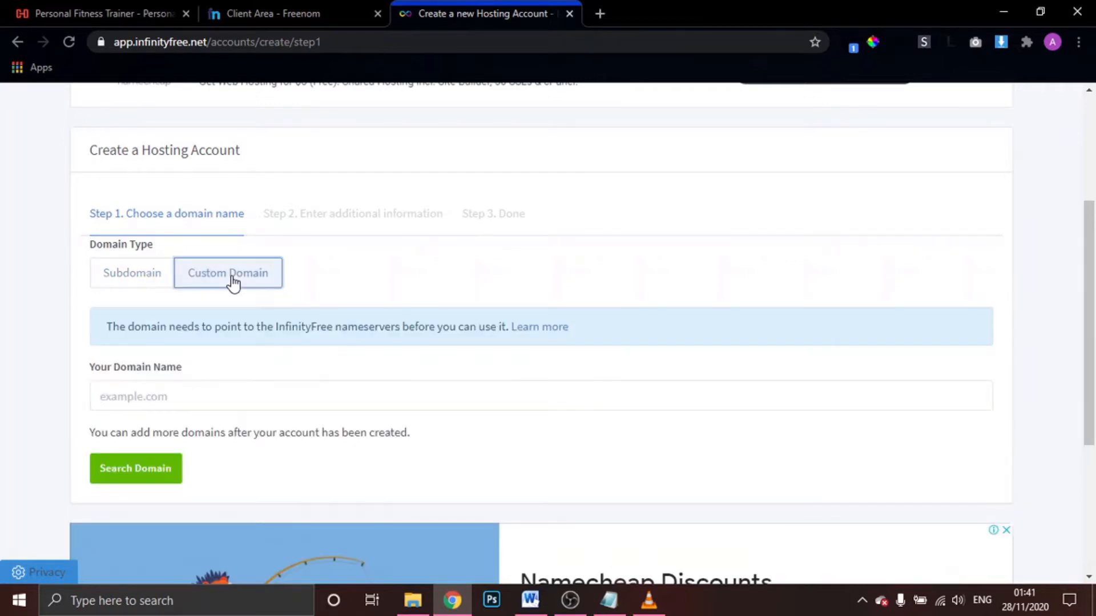
left_click(291, 7)
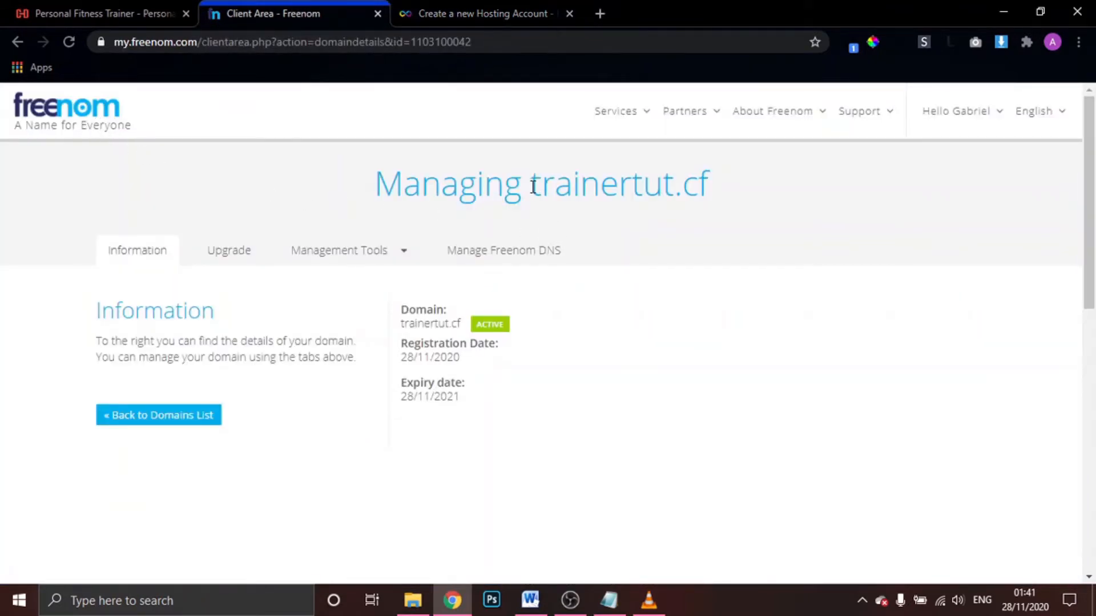
left_click_drag(533, 186, 706, 182)
key("ctrl+c")
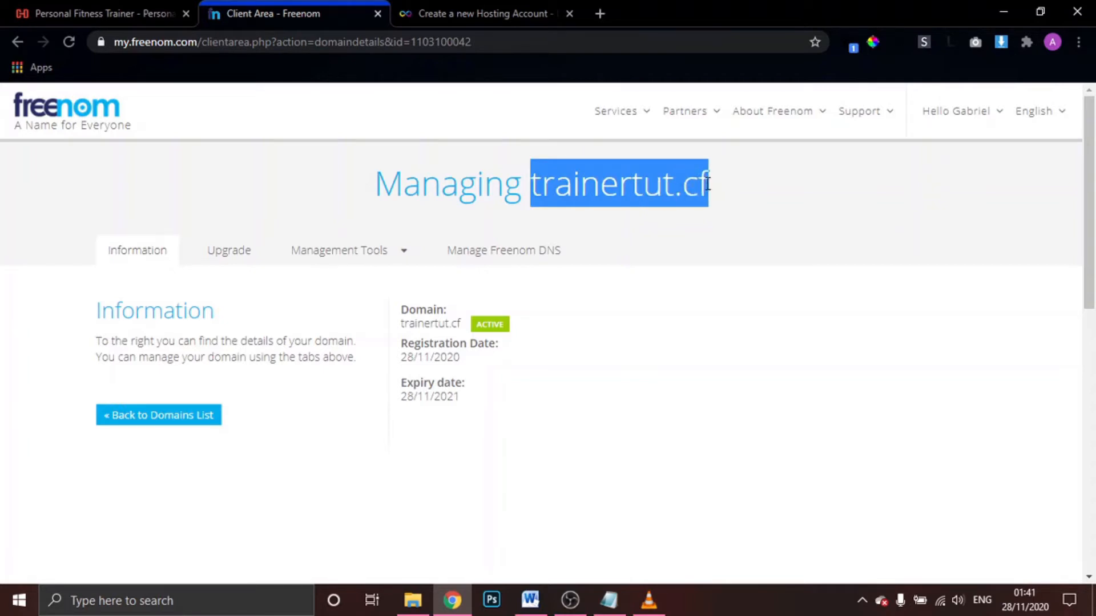
left_click(499, 13)
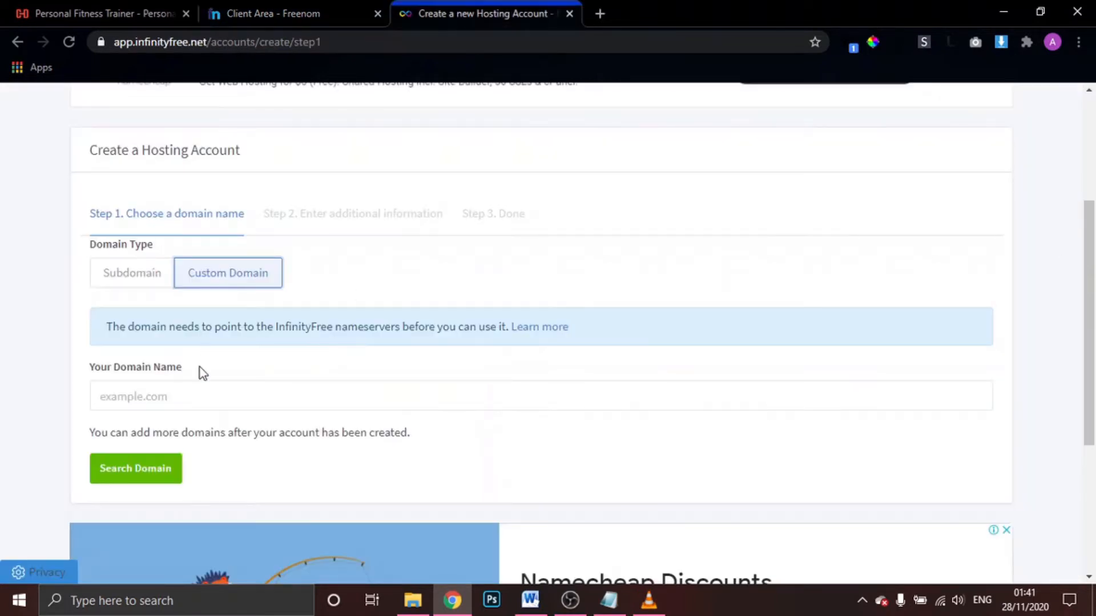
left_click(182, 397)
key("ctrl+v")
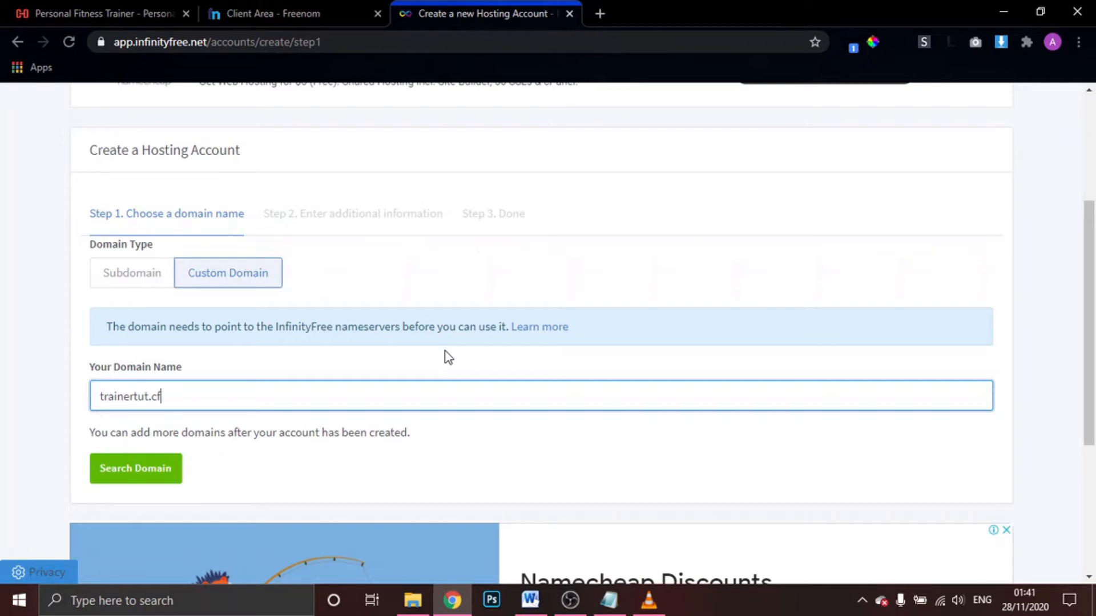
Copy ns1.epizy.com from the InfinityFree nameserver help article and return to Freenom's trainertut.cf page
left_click(541, 338)
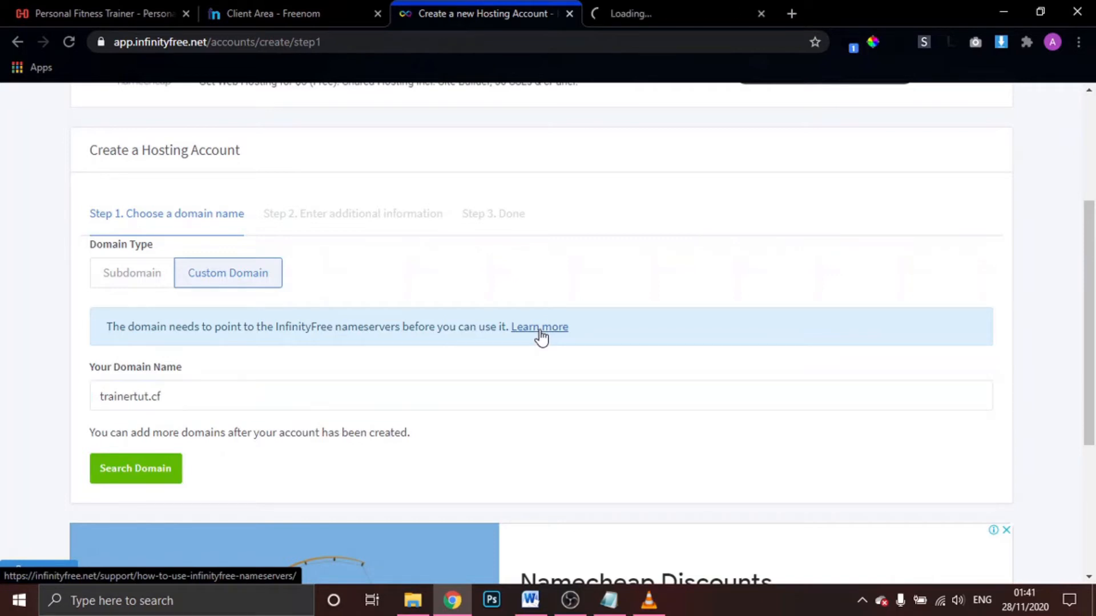
left_click(649, 2)
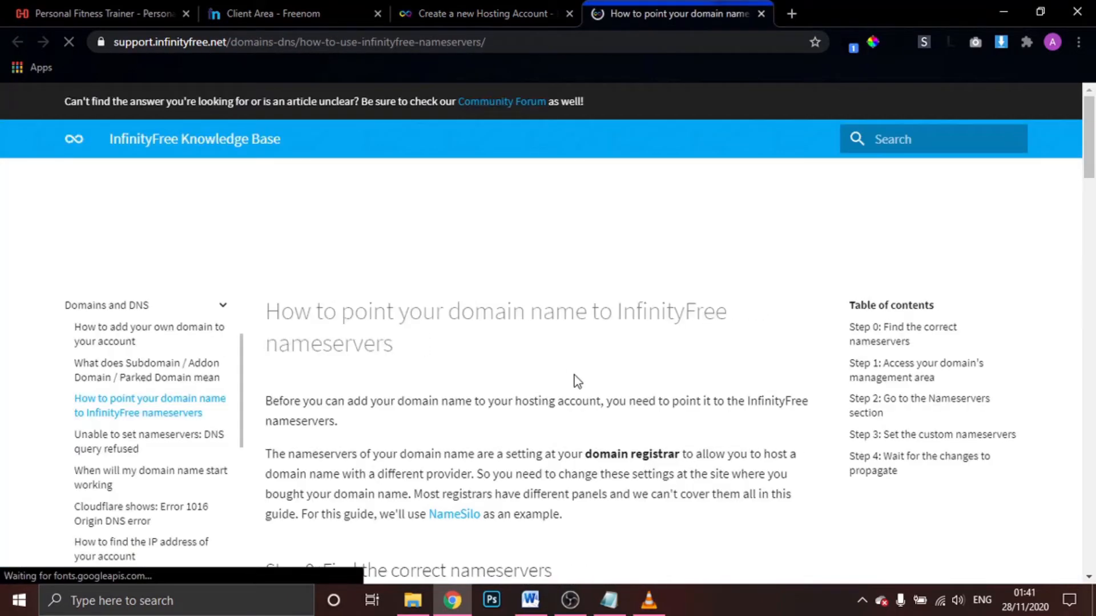
scroll(575, 380, "down", 2)
scroll(577, 380, "down", 4)
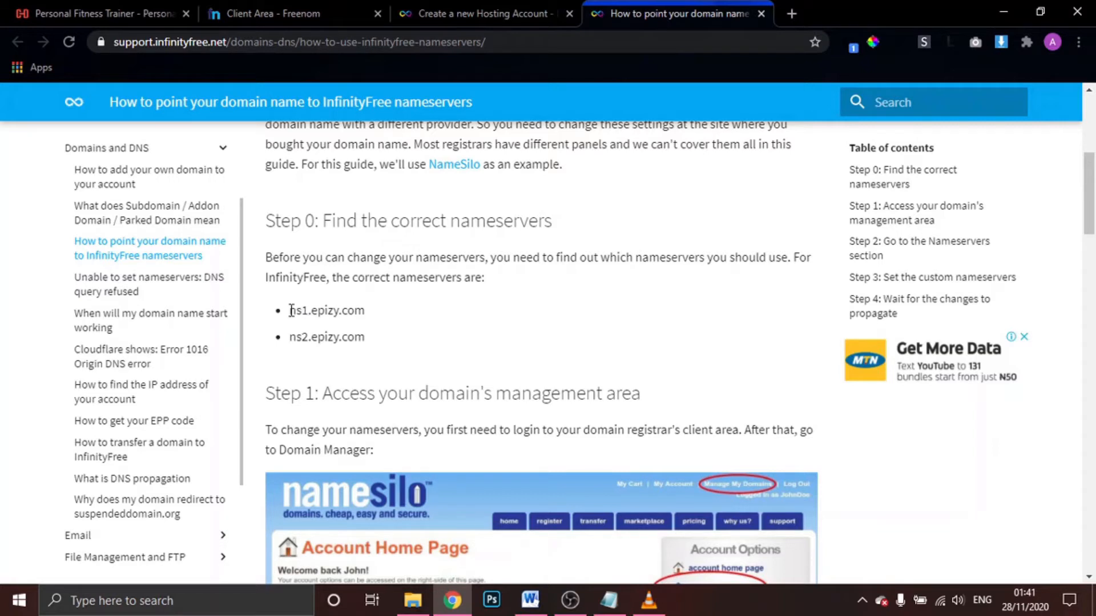
left_click_drag(290, 310, 363, 315)
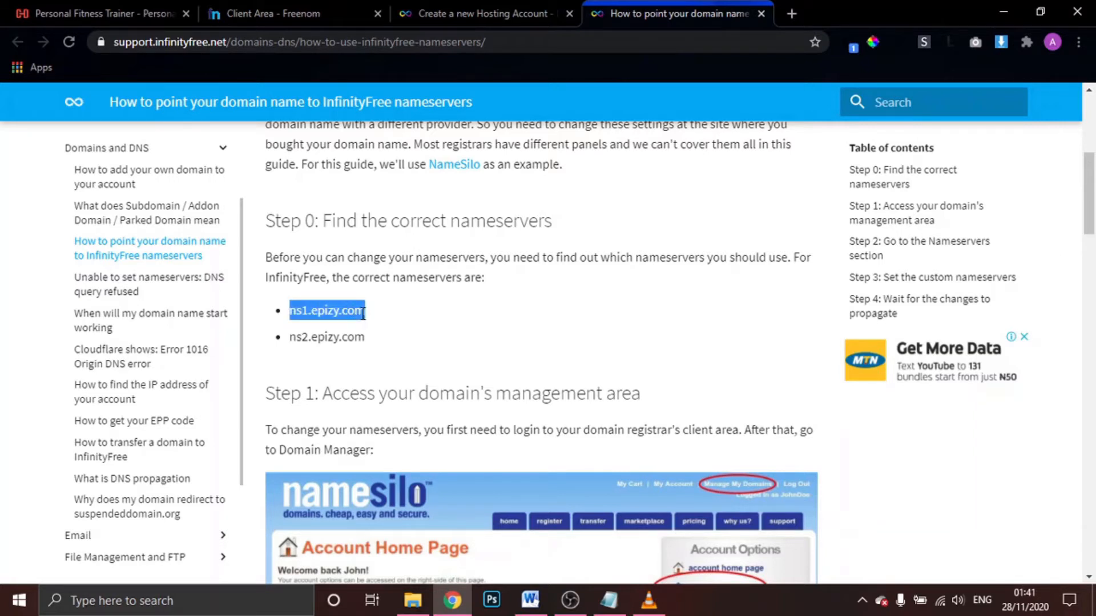
left_click(302, 8)
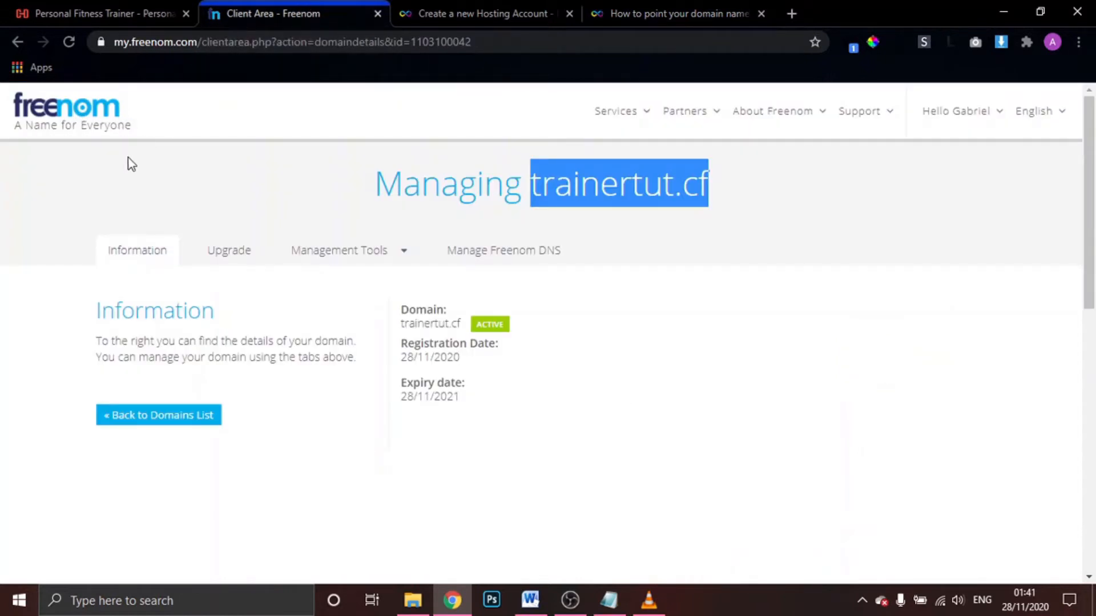
Switch trainertut.cf to custom nameservers and paste ns1.epizy.com as Nameserver 1
left_click(342, 262)
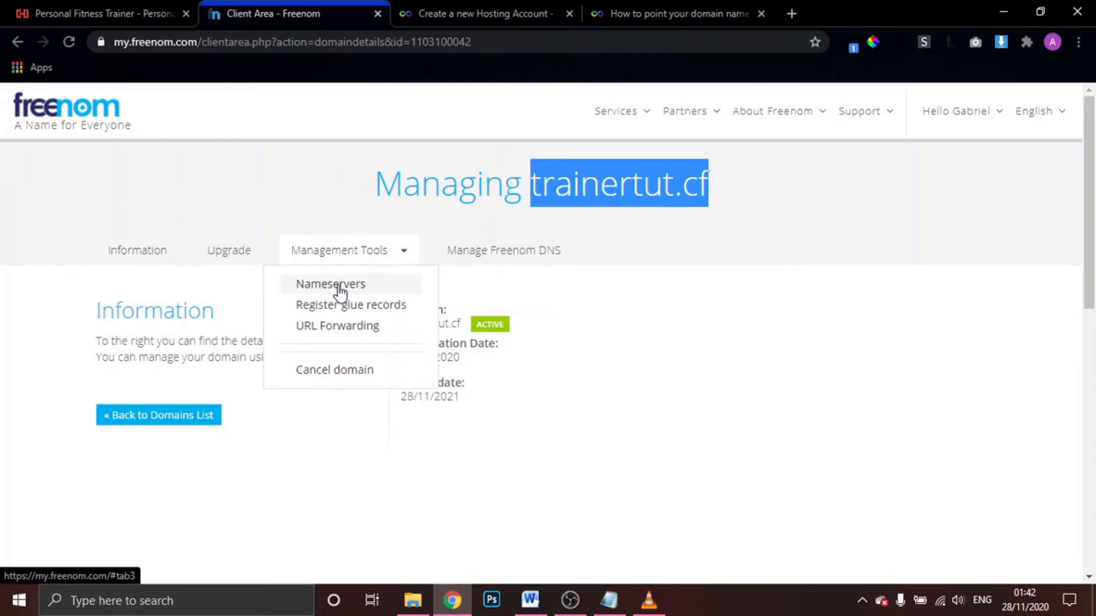
left_click(339, 288)
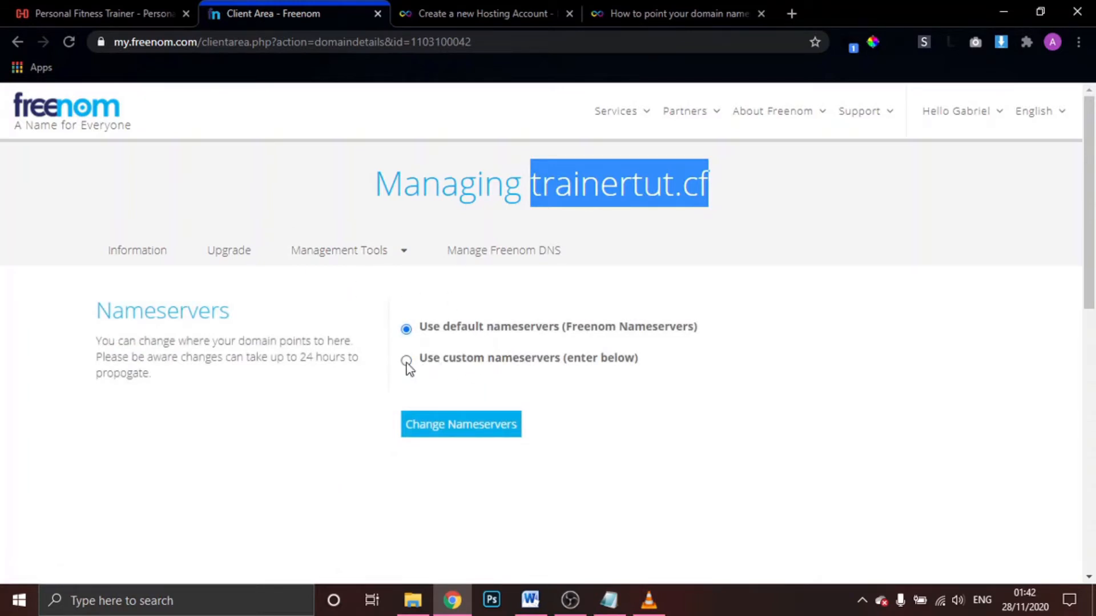
left_click(407, 361)
scroll(637, 405, "down", 2)
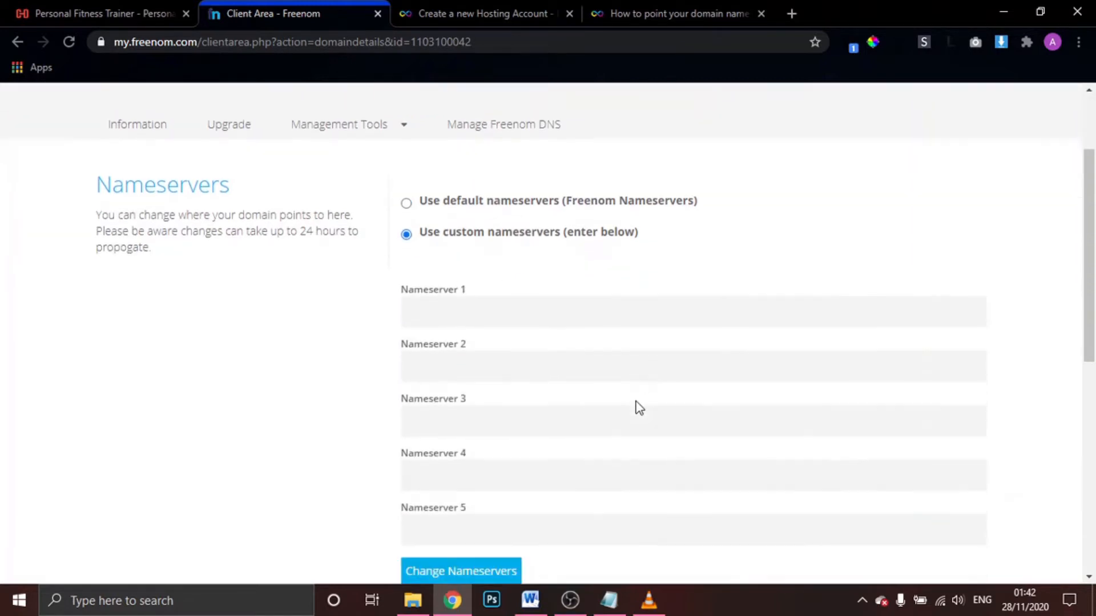
scroll(640, 408, "down", 2)
left_click(504, 228)
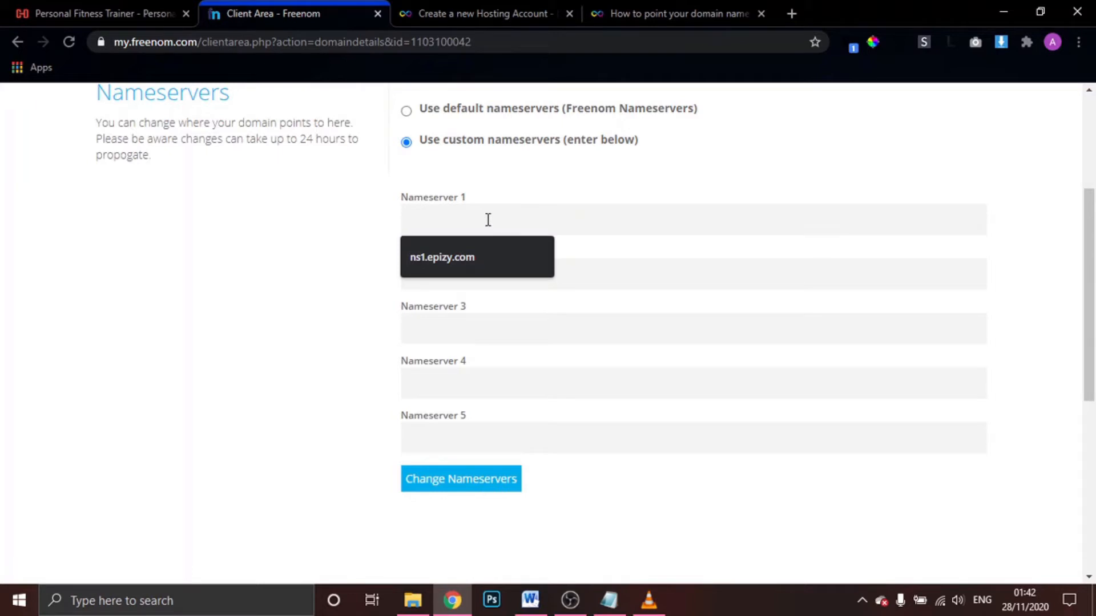
key("Down")
key("Return")
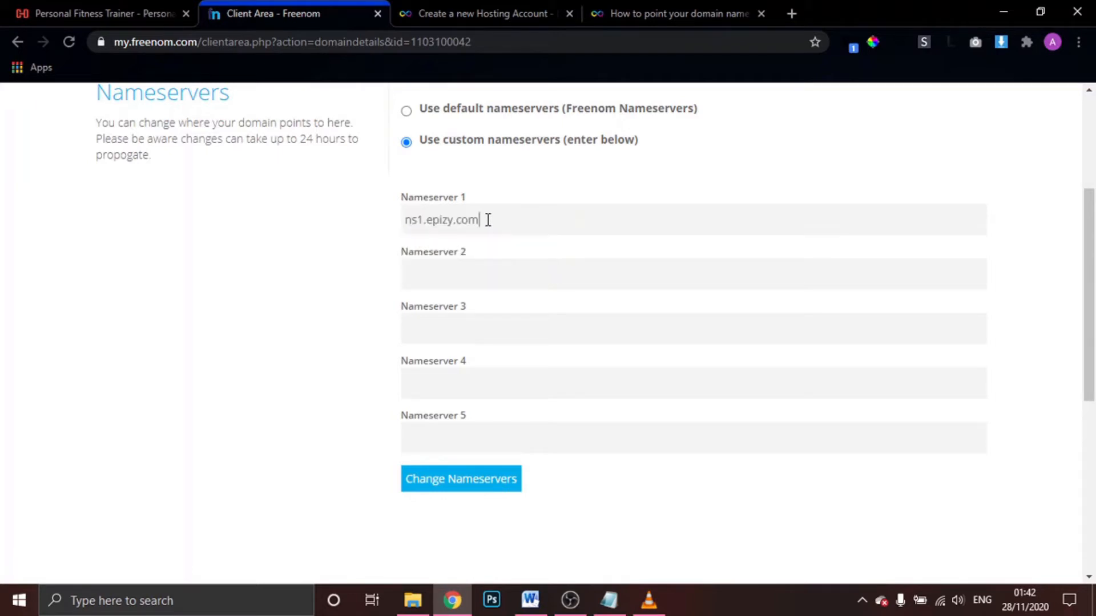
Copy ns2.epizy.com into Nameserver 2 and save the custom nameservers
left_click(665, 3)
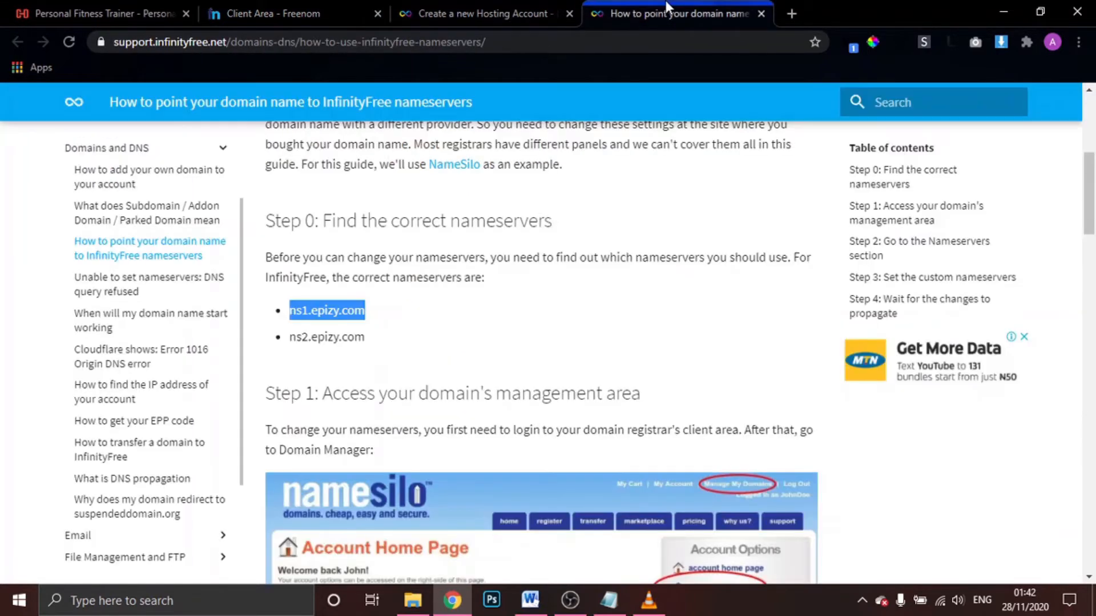
left_click_drag(290, 337, 363, 342)
key("ctrl+c")
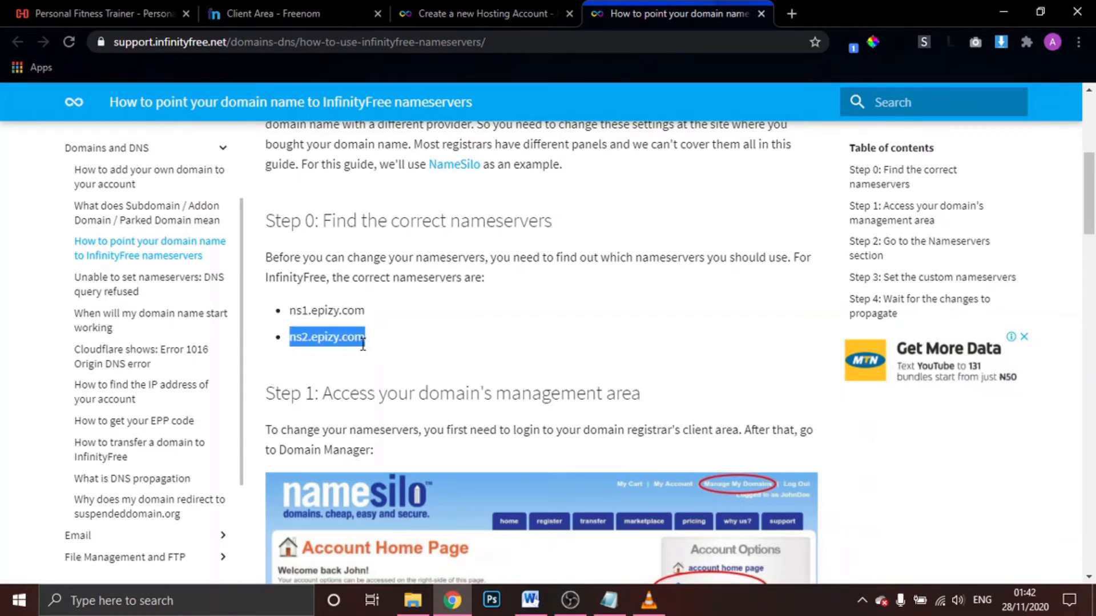
left_click(293, 8)
left_click(481, 281)
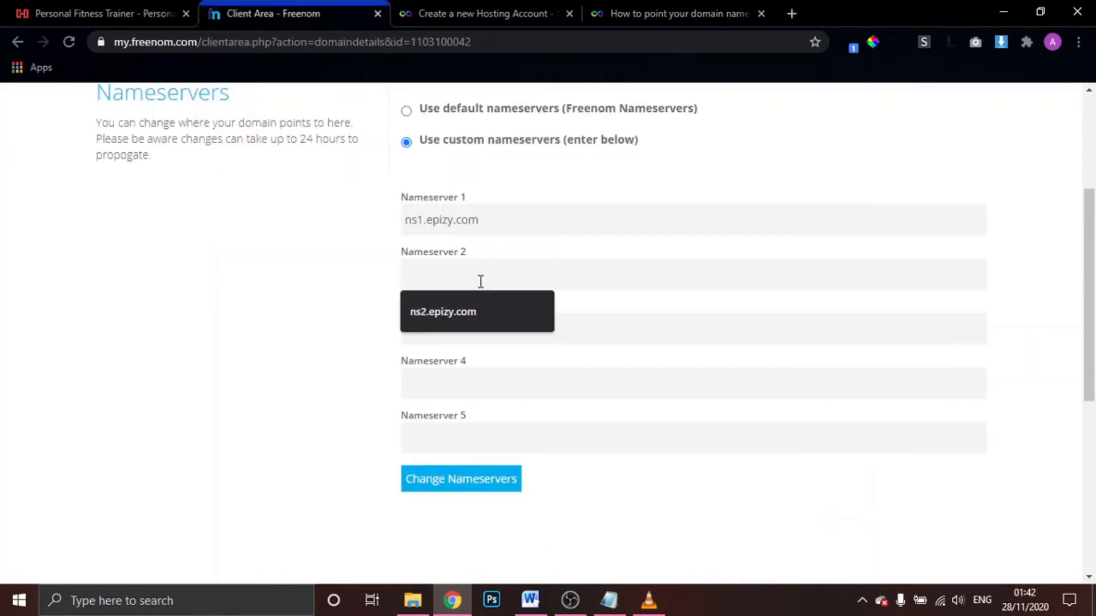
key("ctrl+v")
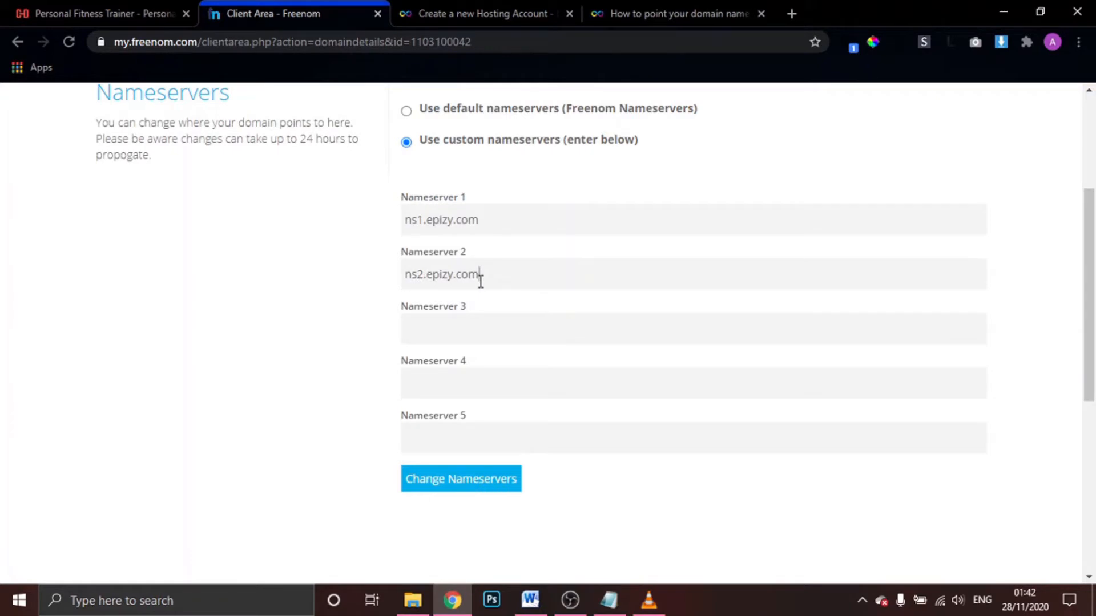
left_click(466, 490)
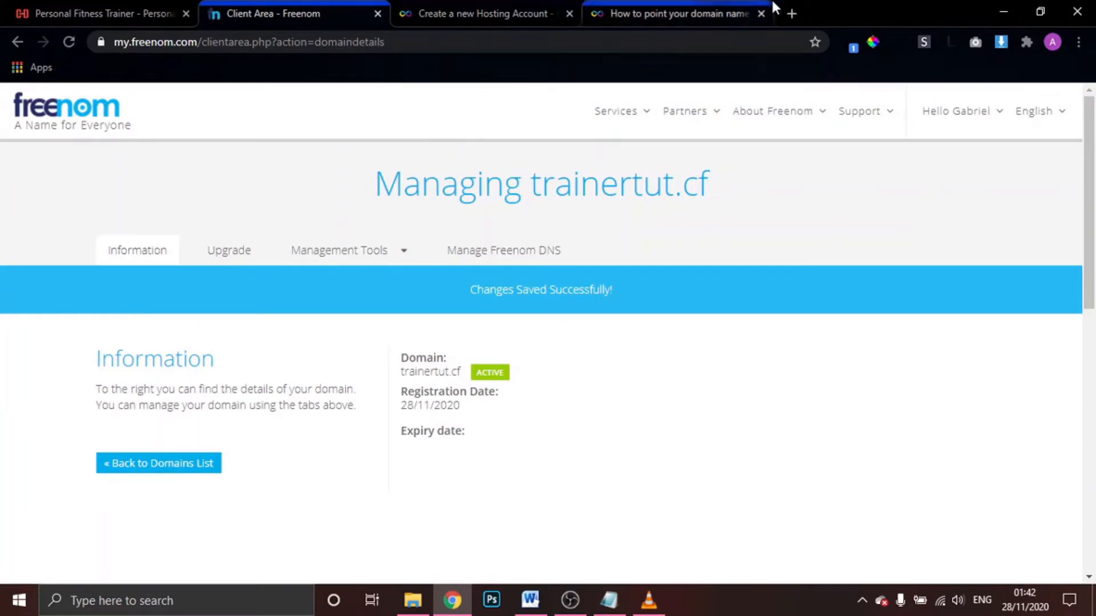
left_click(713, 8)
left_click(762, 11)
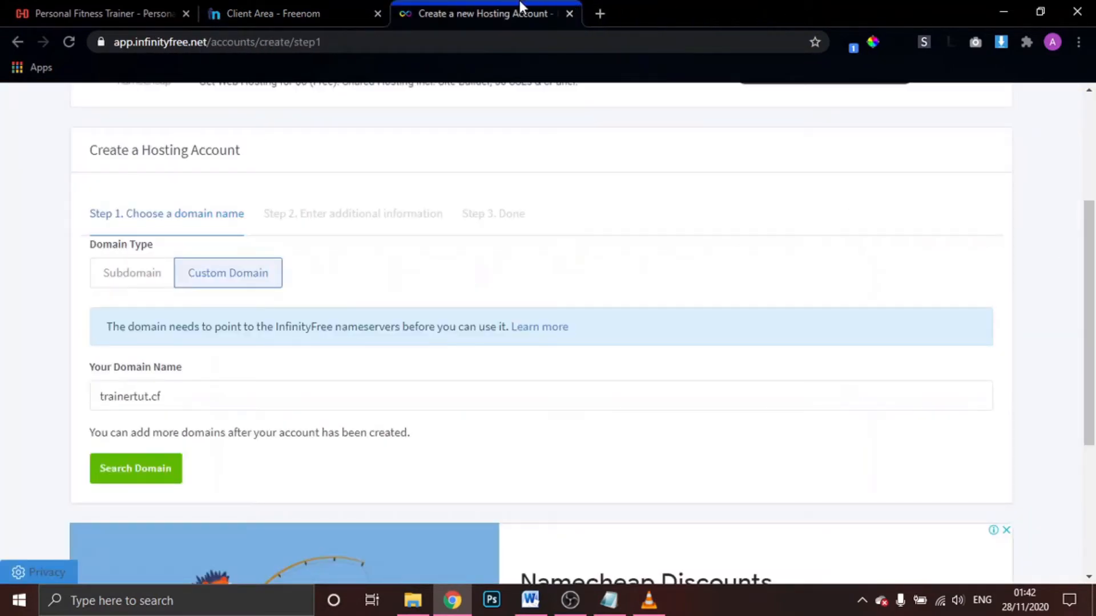
left_click(136, 470)
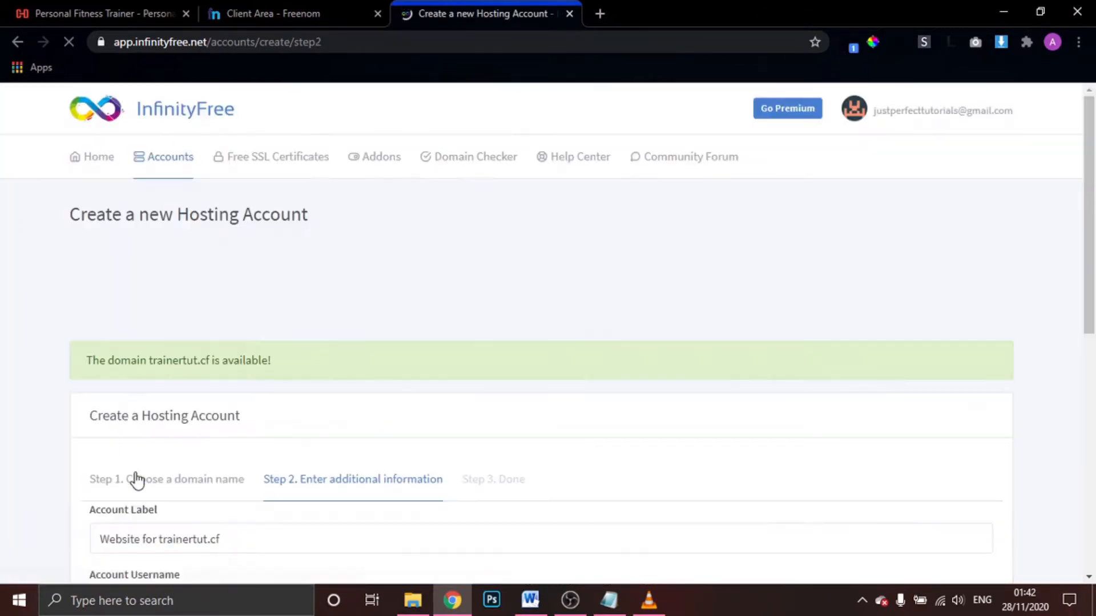
scroll(327, 396, "down", 1)
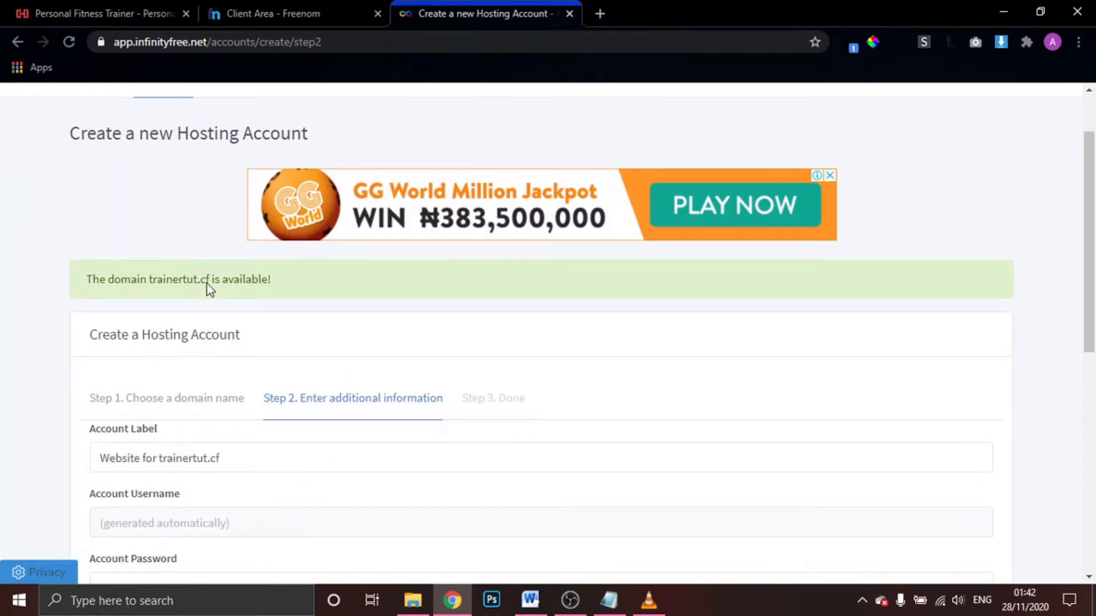
scroll(356, 347, "down", 1)
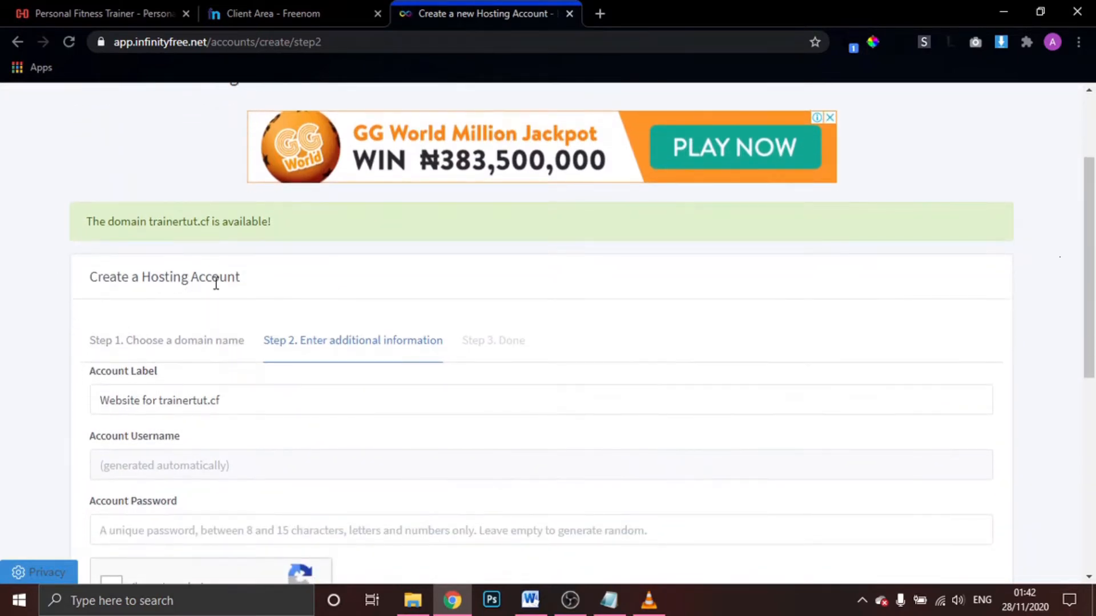
scroll(130, 375, "down", 1)
scroll(159, 382, "down", 3)
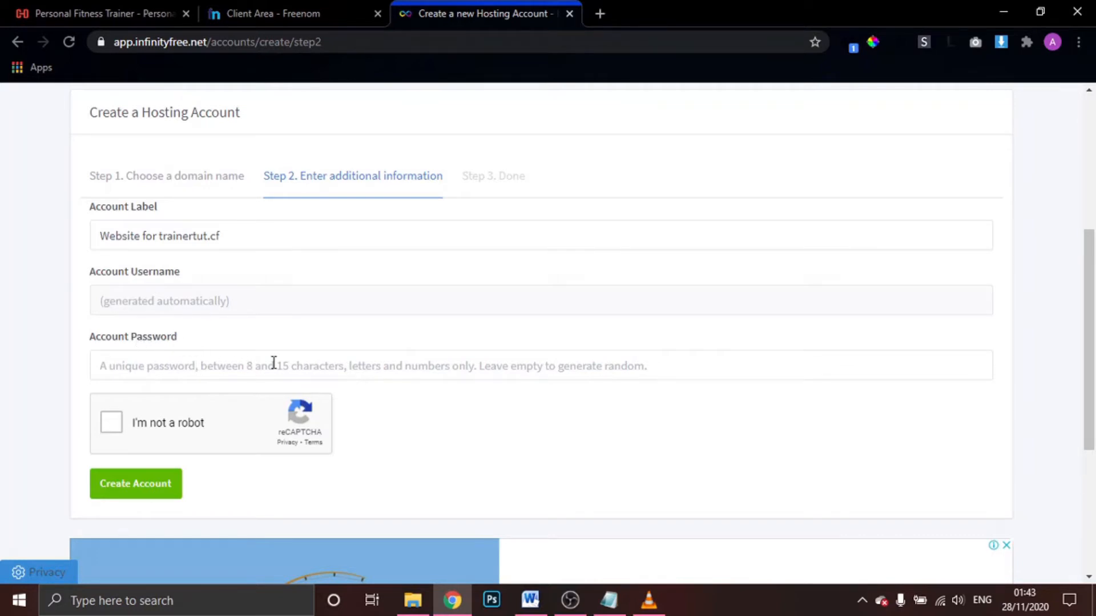
scroll(271, 362, "down", 1)
Pass the reCAPTCHA by selecting the three boat images, then create the trainertut.cf hosting account
left_click(111, 377)
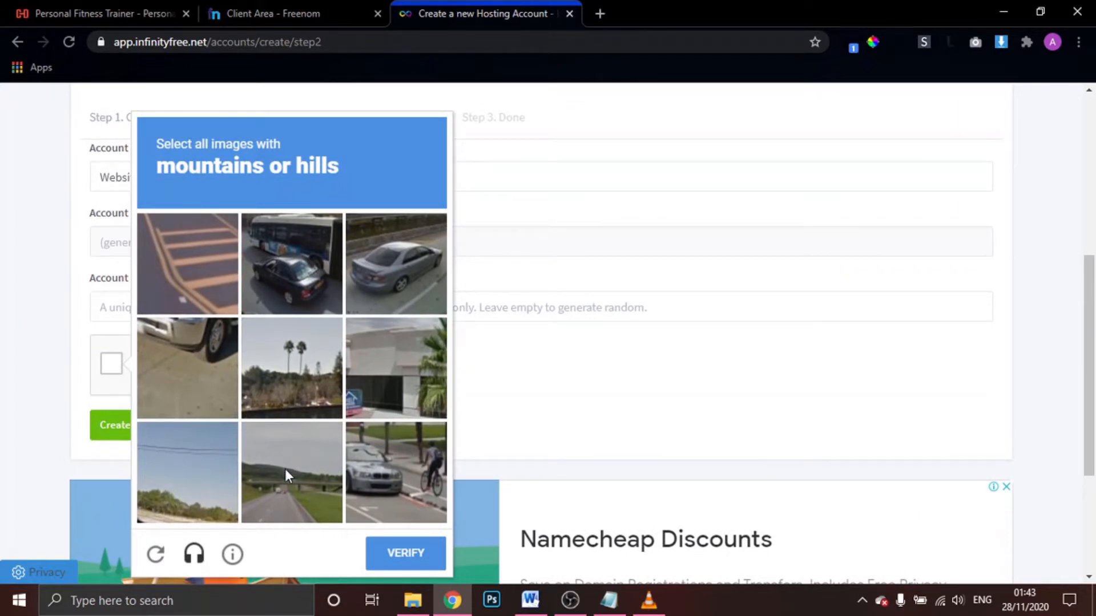
left_click(156, 555)
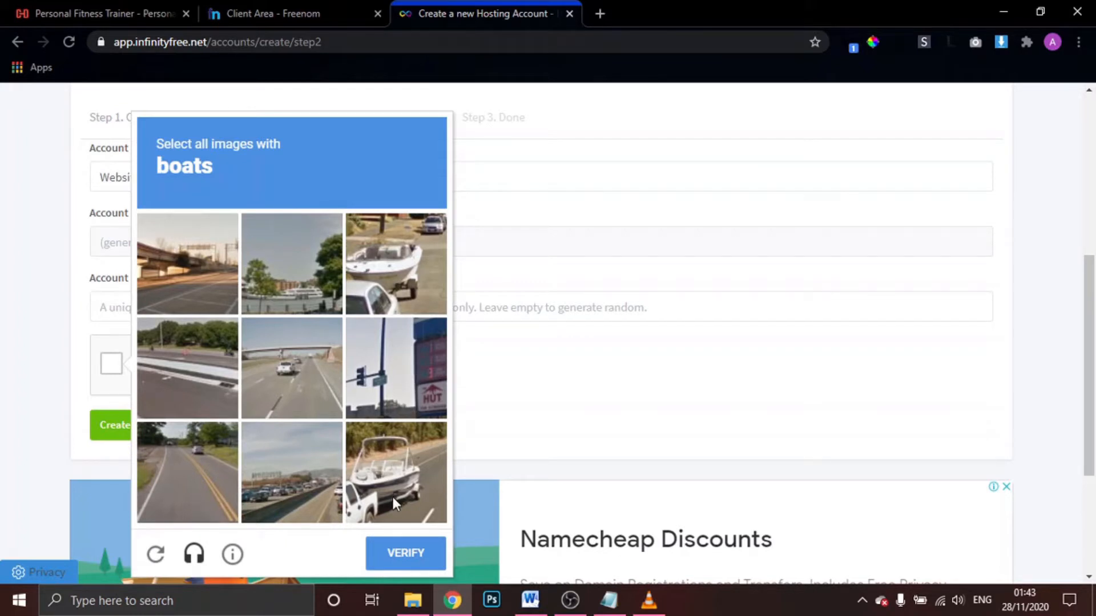
left_click(398, 275)
left_click(299, 273)
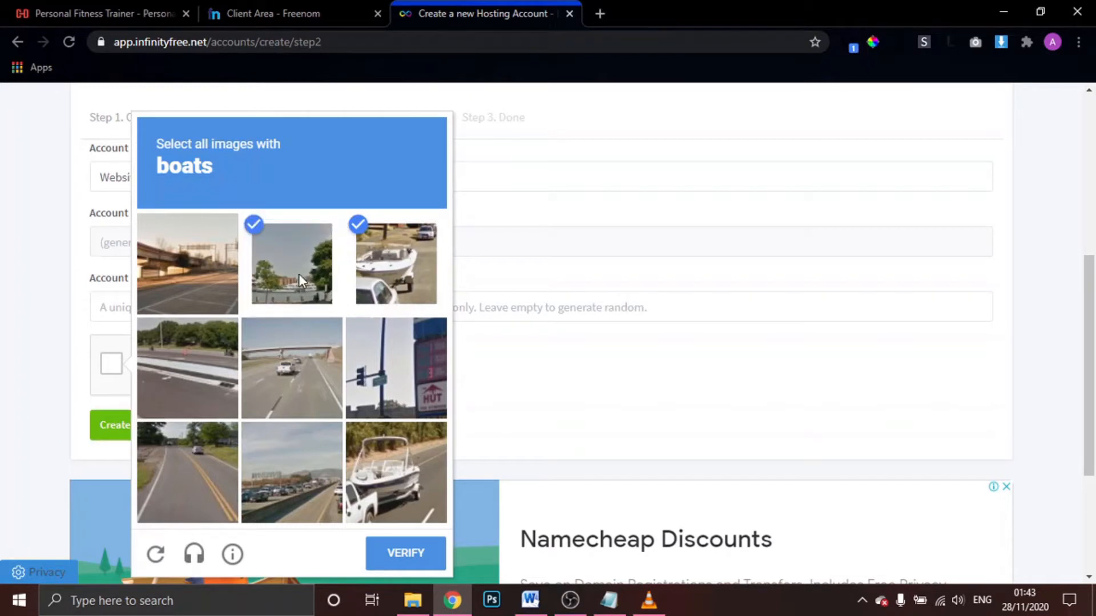
left_click(412, 484)
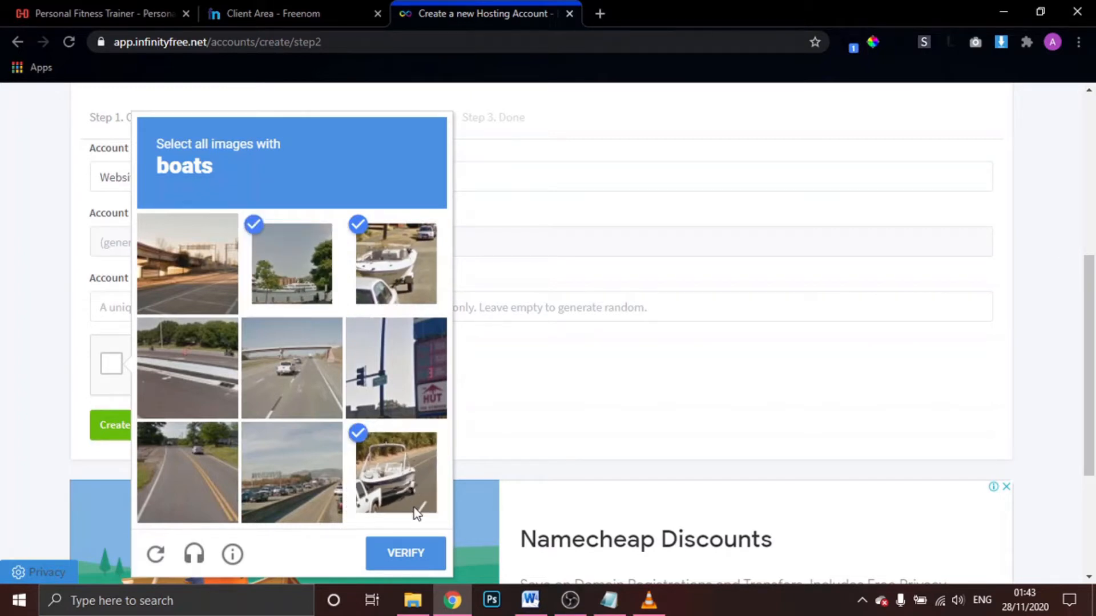
left_click(406, 553)
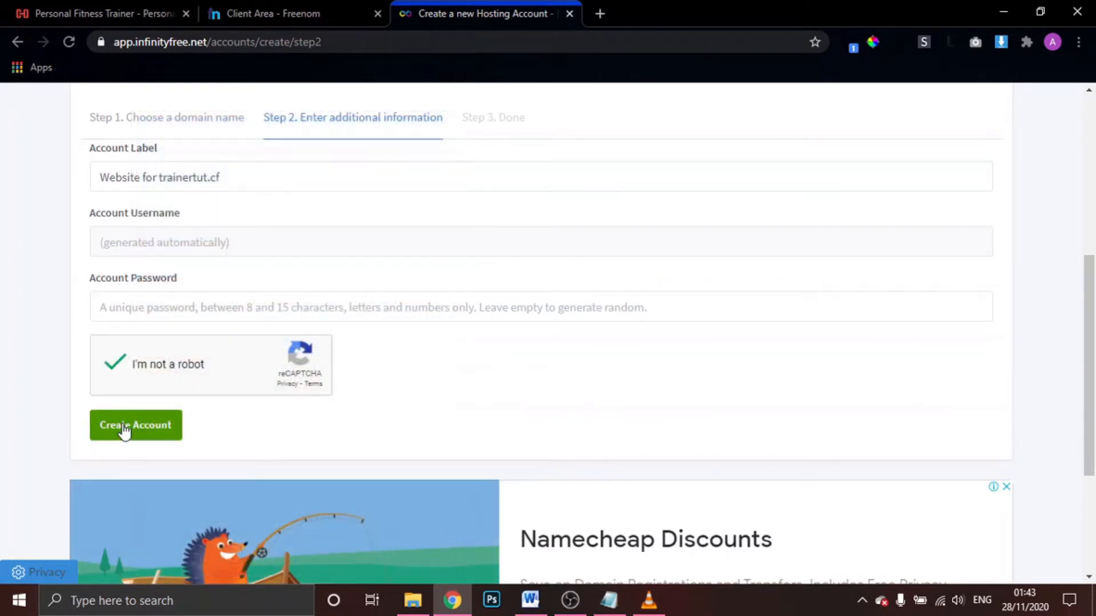
left_click(124, 432)
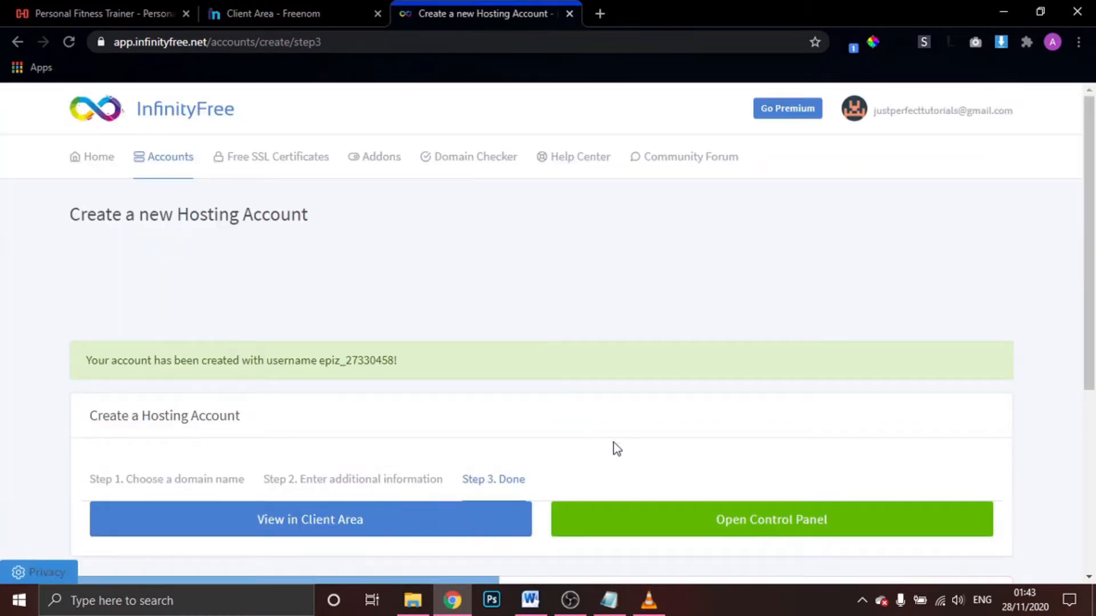
Open the trainertut.cf account details in the Client Area and launch its Control Panel
scroll(613, 448, "down", 4)
scroll(615, 449, "up", 1)
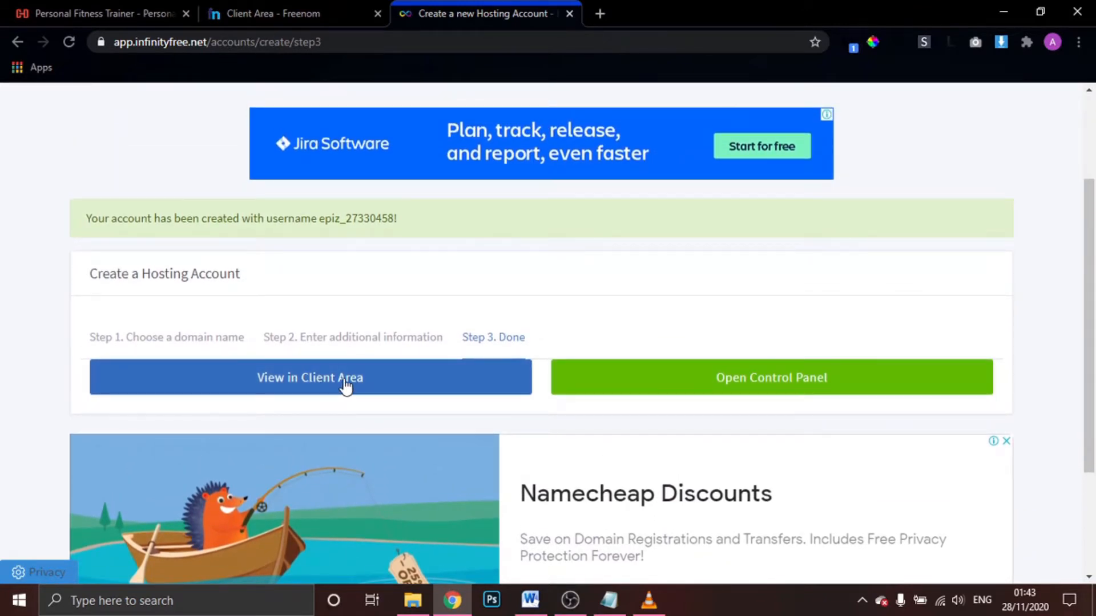
left_click(346, 386)
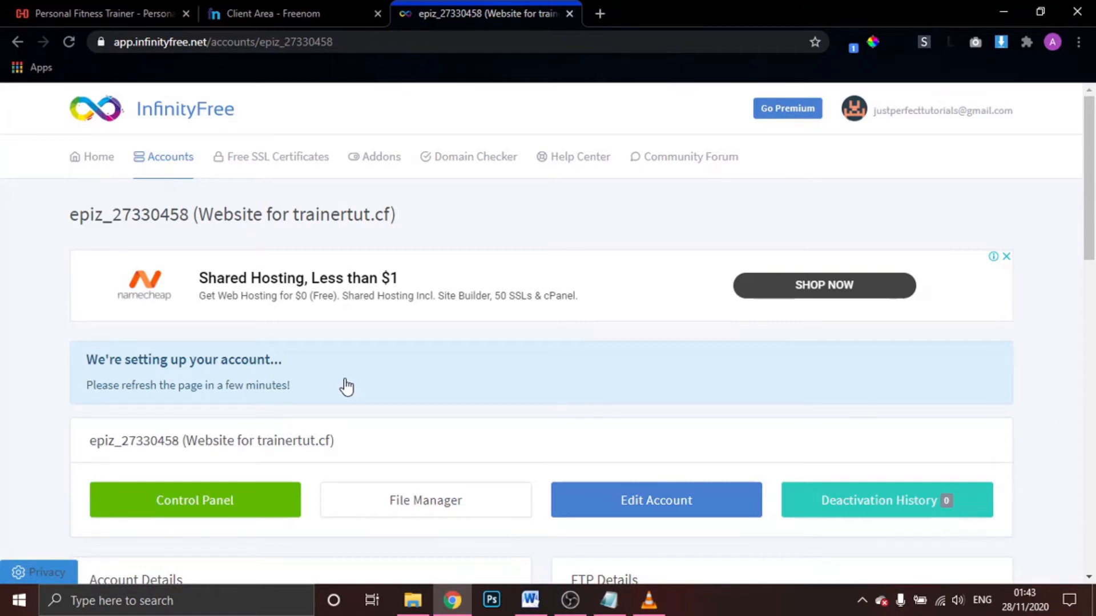
scroll(346, 386, "down", 4)
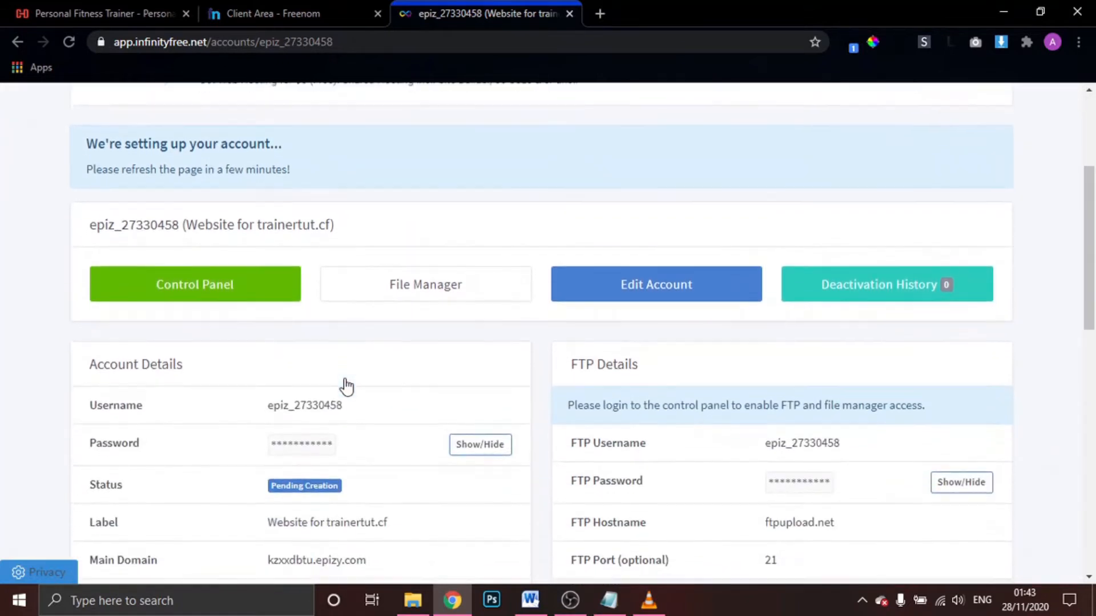
scroll(346, 386, "up", 4)
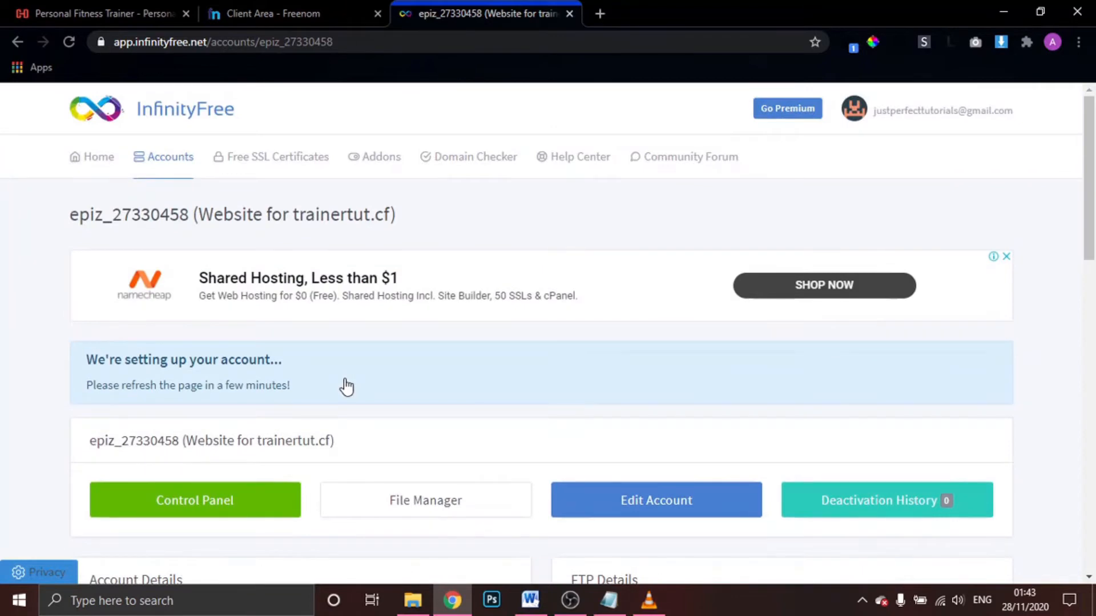
scroll(347, 386, "down", 4)
scroll(346, 386, "down", 1)
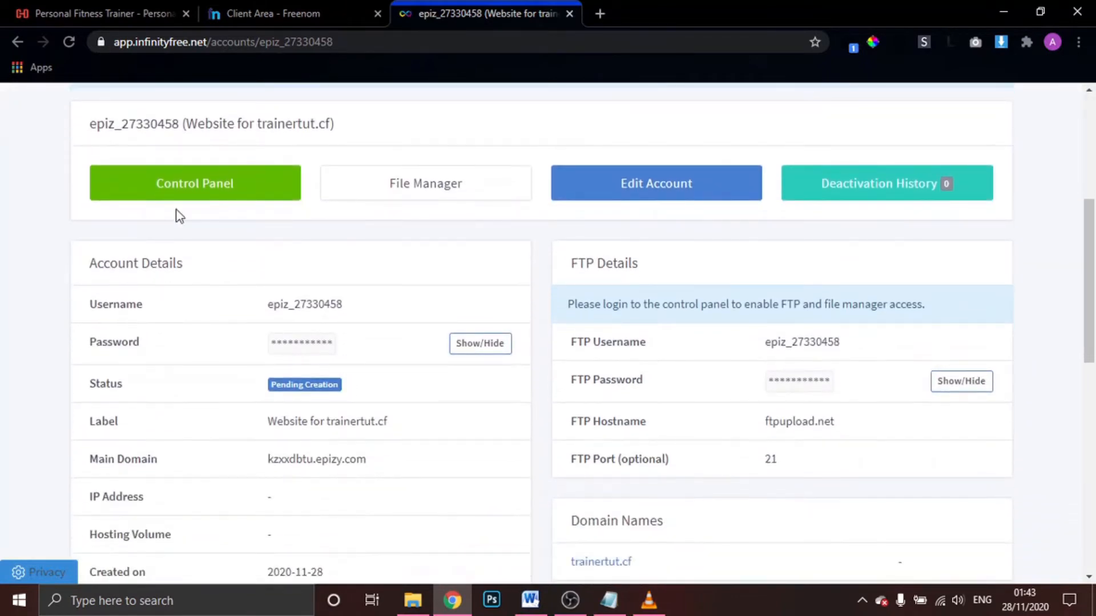
left_click(201, 184)
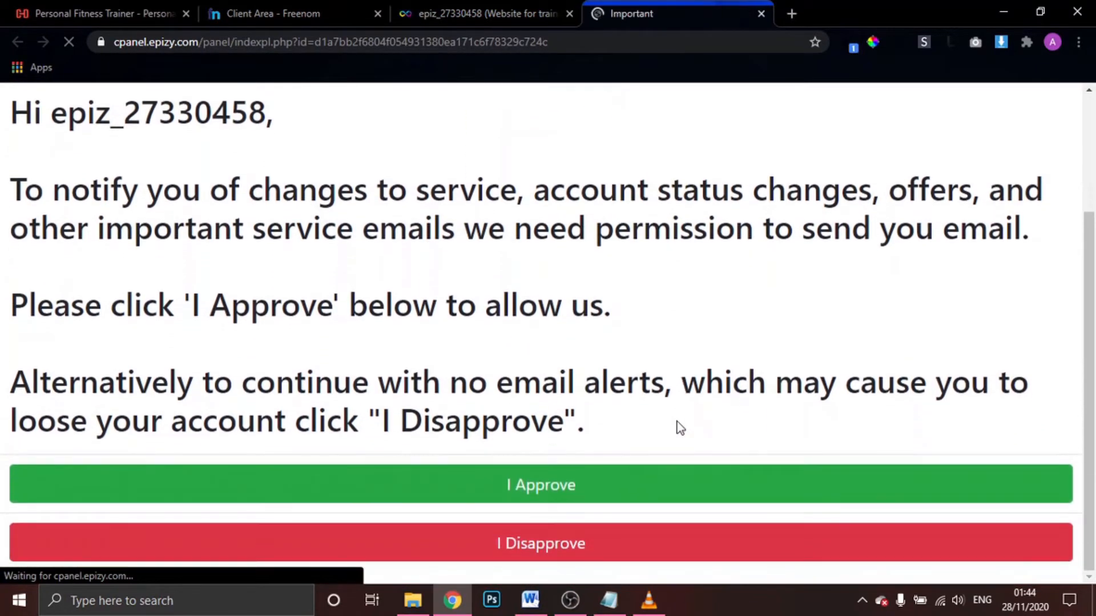
Approve service emails, then open Softaculous Apps Installer from the Software section
left_click(559, 486)
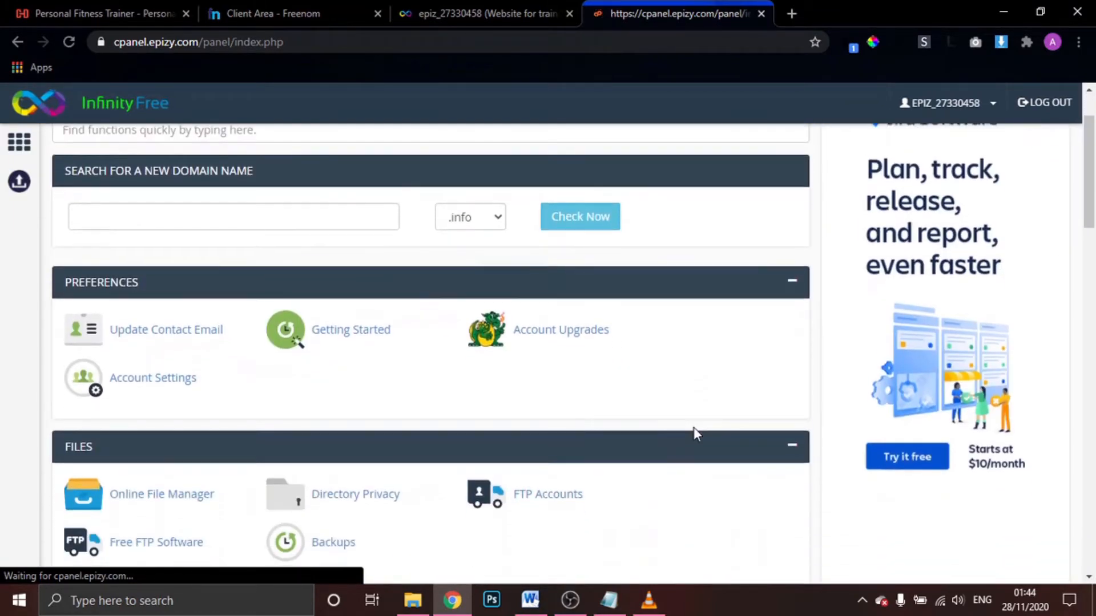
scroll(693, 428, "down", 2)
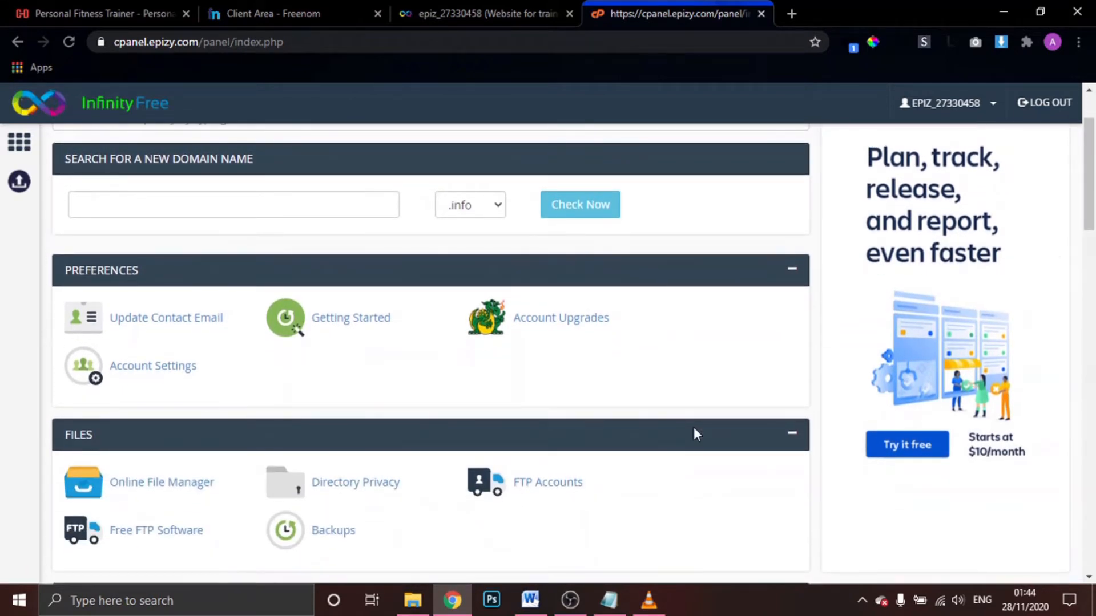
scroll(694, 428, "down", 7)
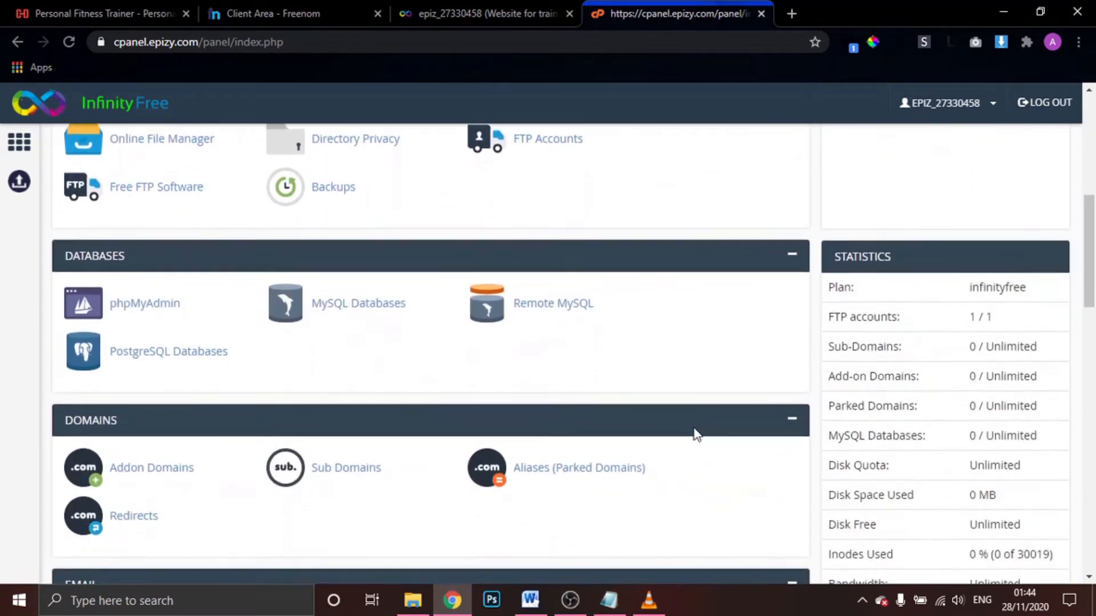
scroll(694, 429, "down", 8)
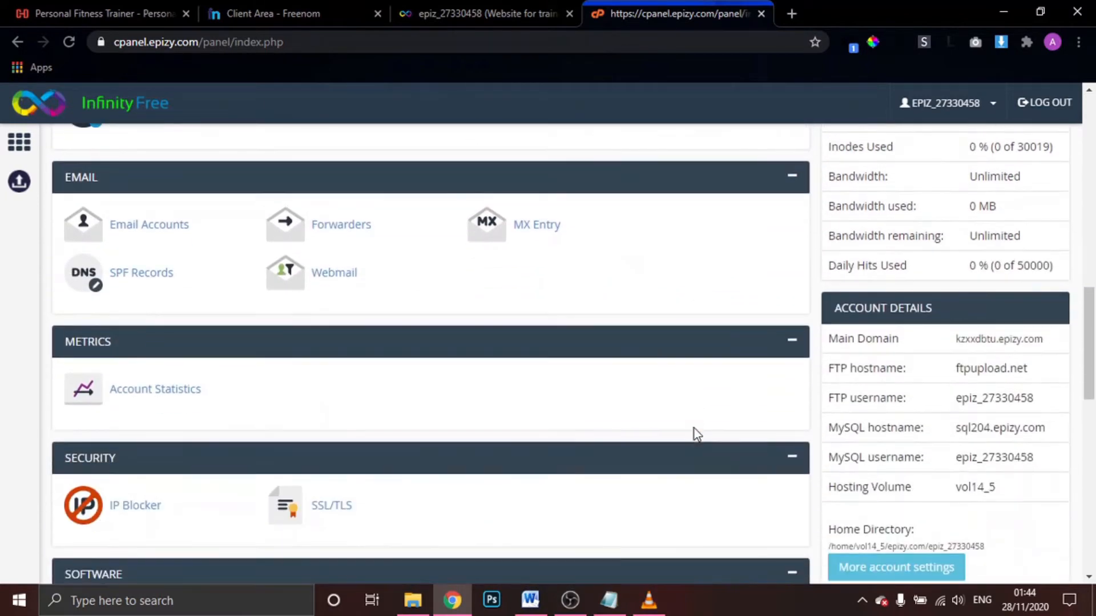
scroll(696, 434, "down", 1)
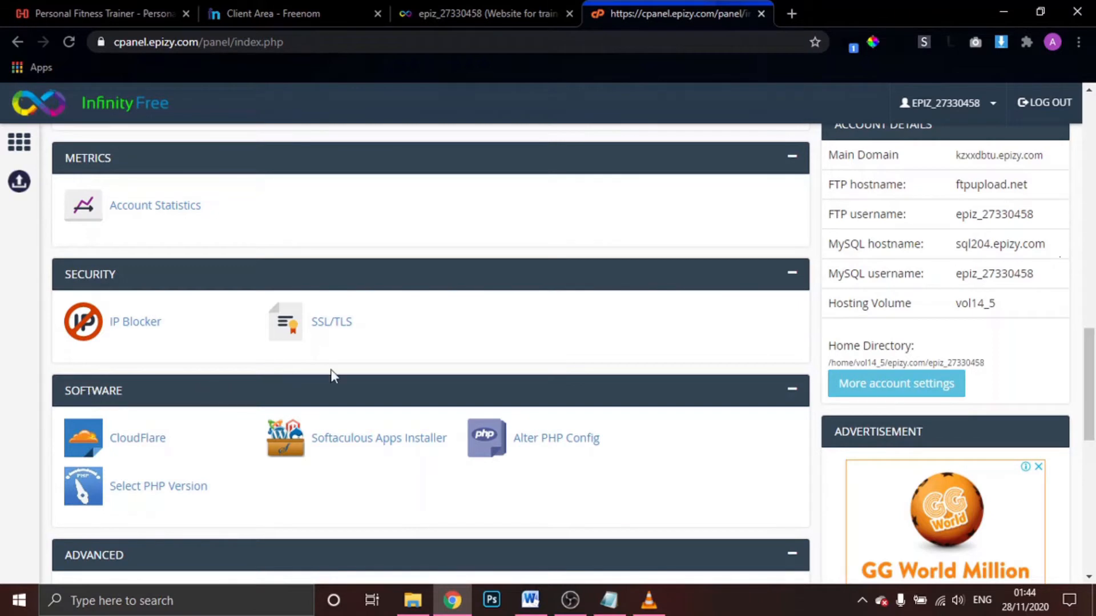
left_click(402, 450)
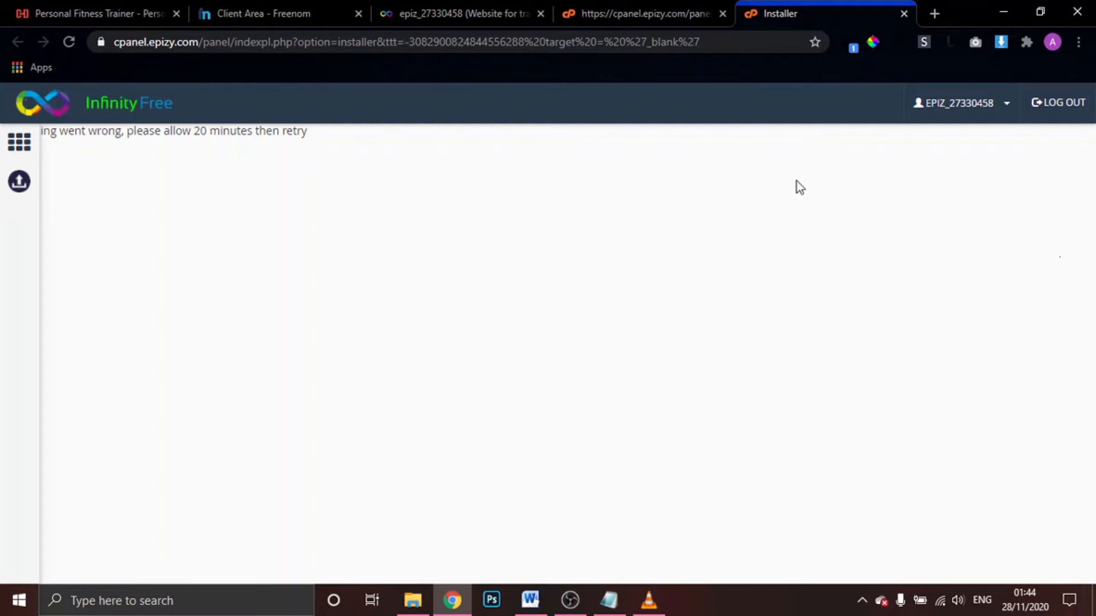
Close the failed installer tab, reopen Softaculous, and start the WordPress install
left_click(904, 13)
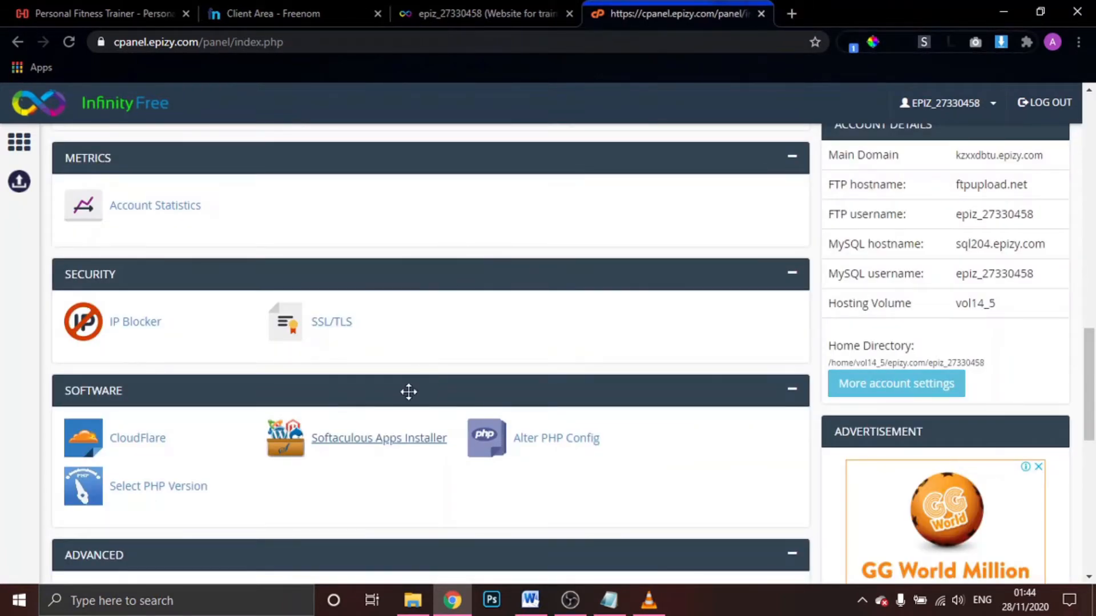
left_click(374, 448)
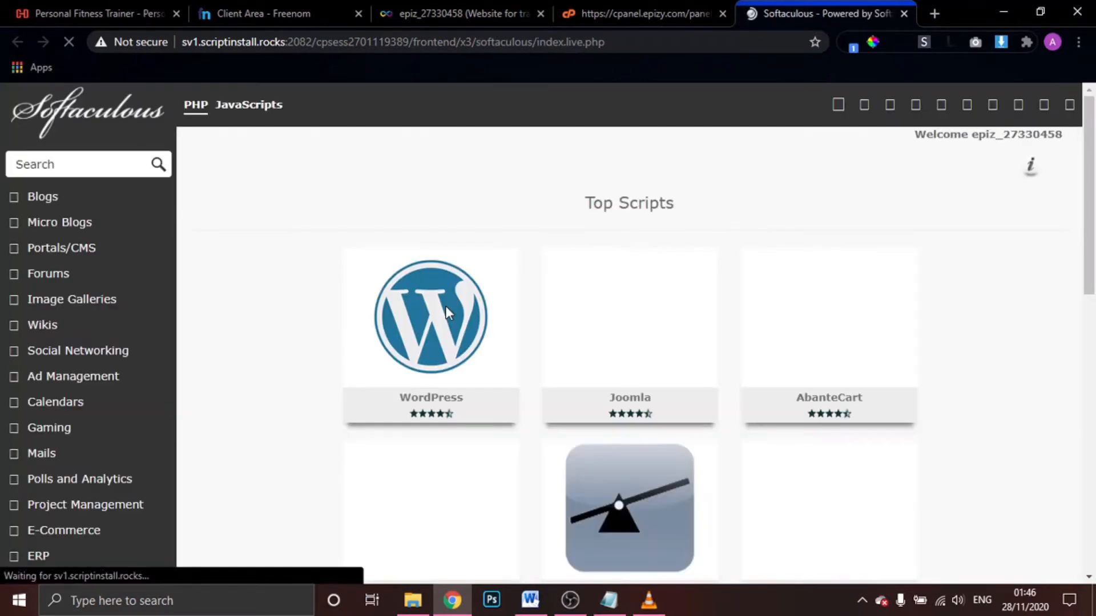
mouse_move(594, 386)
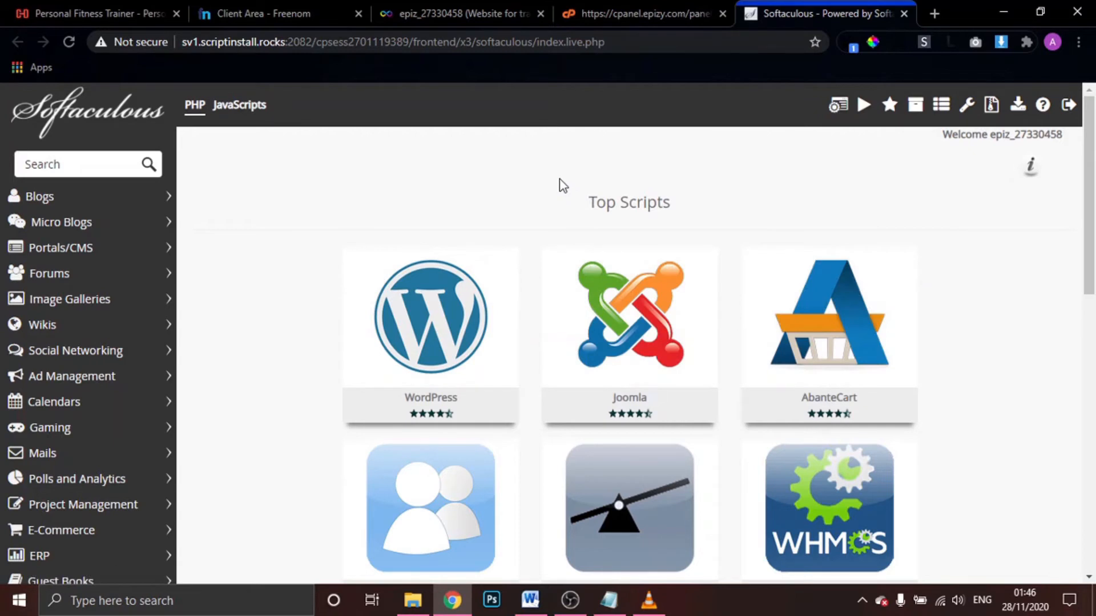
mouse_move(430, 314)
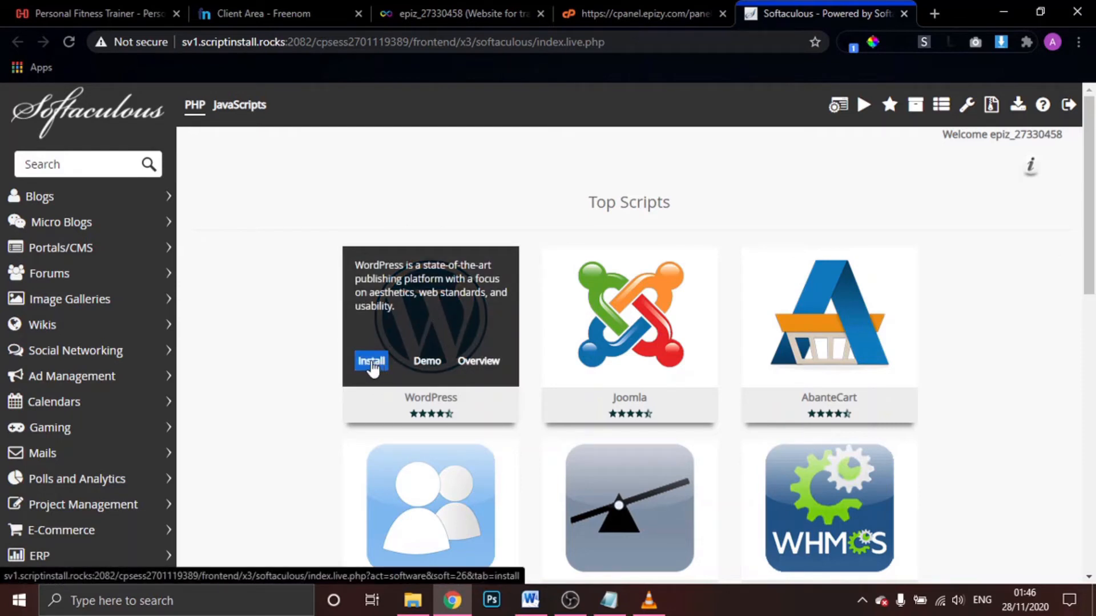
left_click(371, 362)
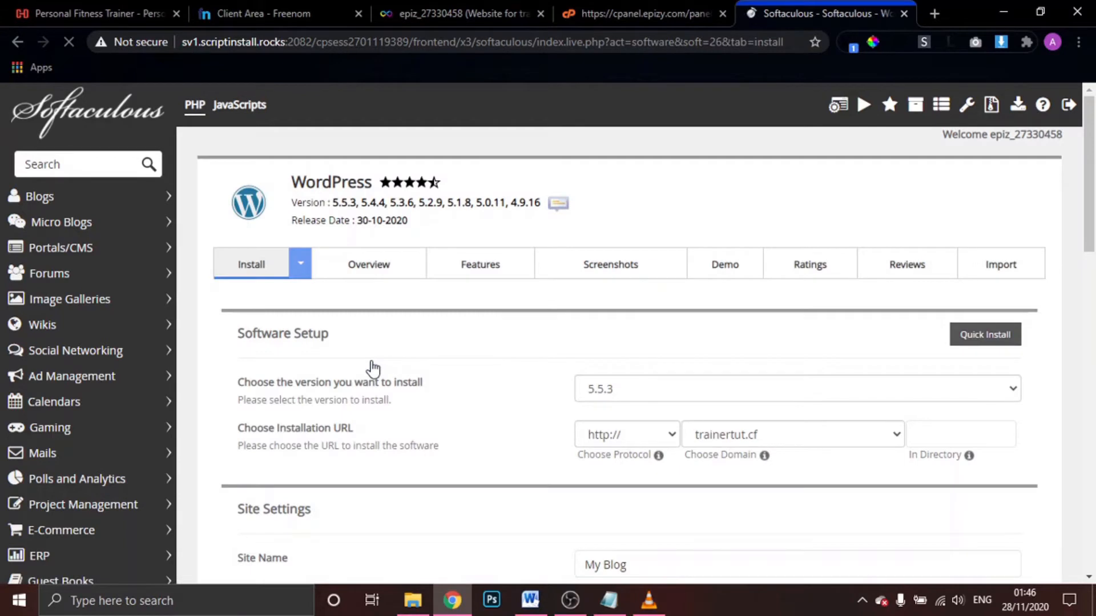
Replace the default My Blog site name with 'Fitness Trainer'
scroll(448, 374, "down", 5)
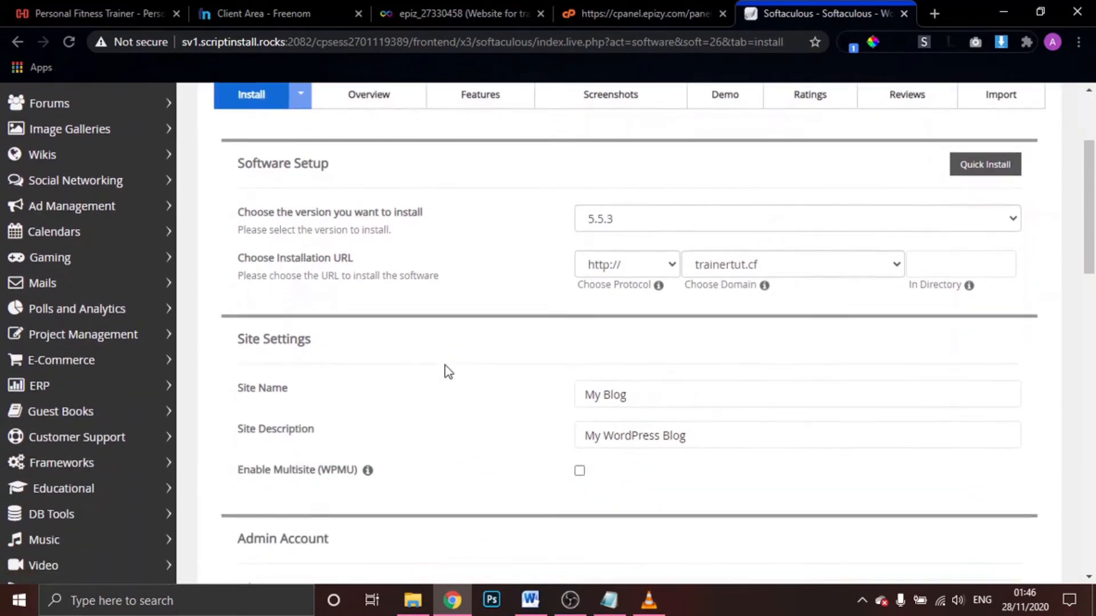
left_click(670, 308)
left_click(693, 274)
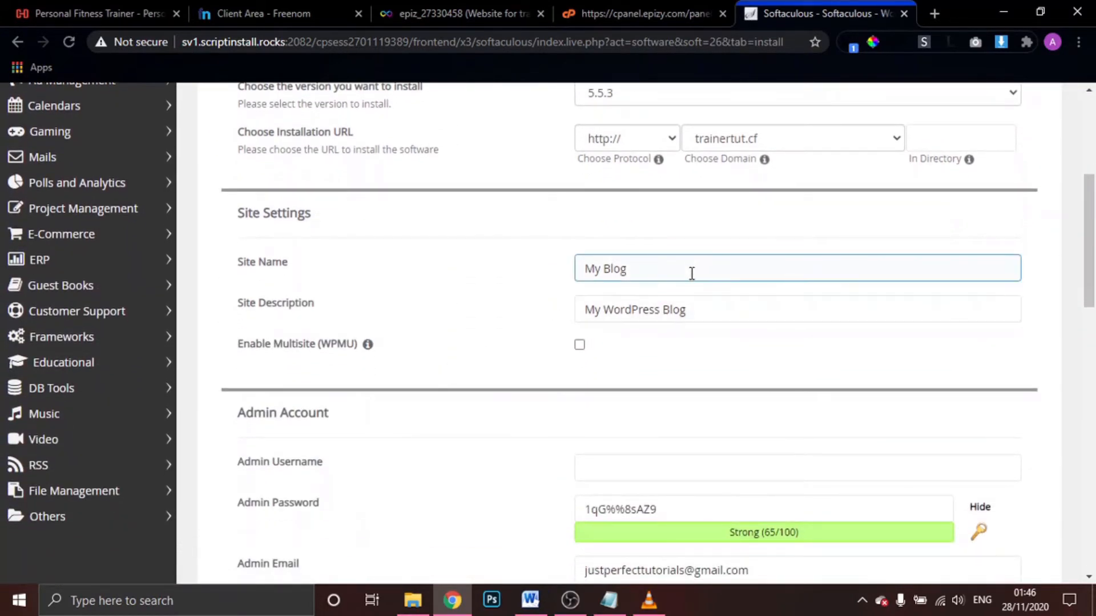
left_click_drag(692, 274, 523, 285)
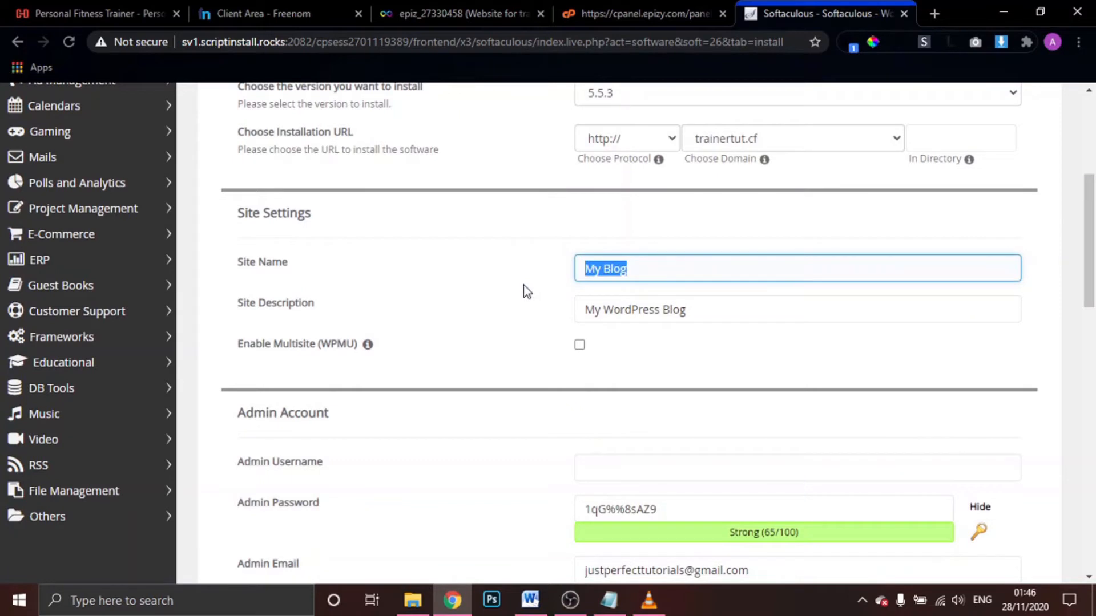
type("F")
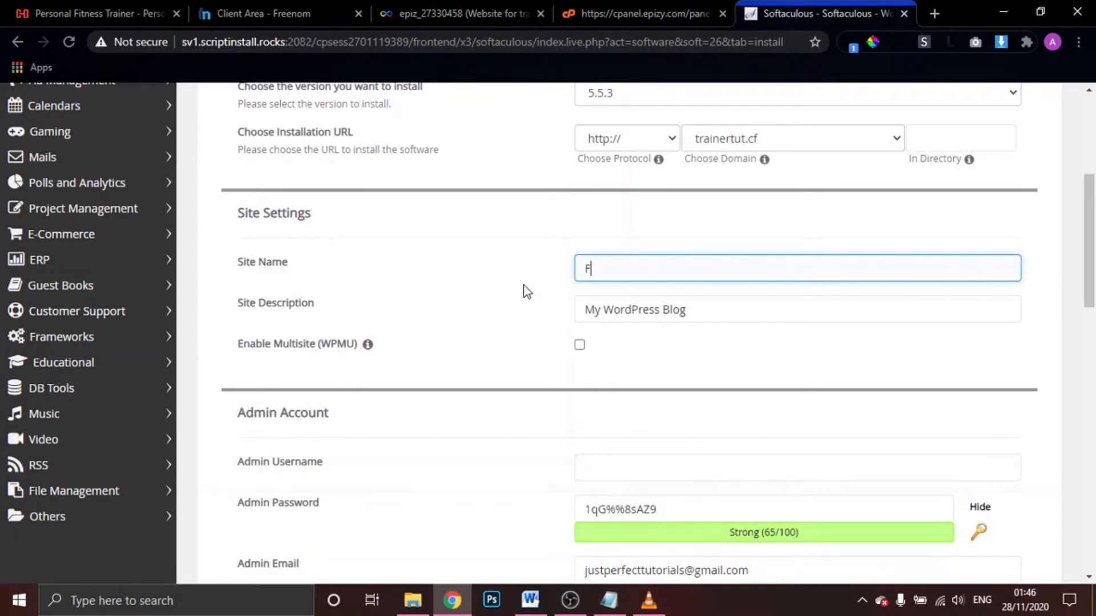
type("itness Trainer")
Set the site description to 'Makes your life longer with good exercise', correcting the misspelling
left_click_drag(734, 298, 546, 315)
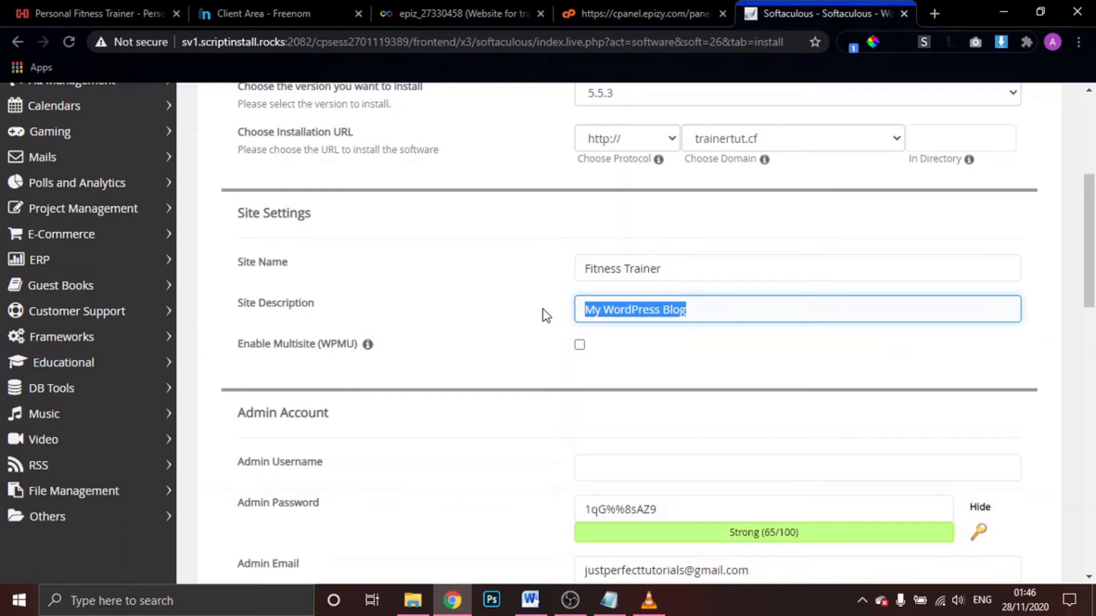
type("Makes your life ")
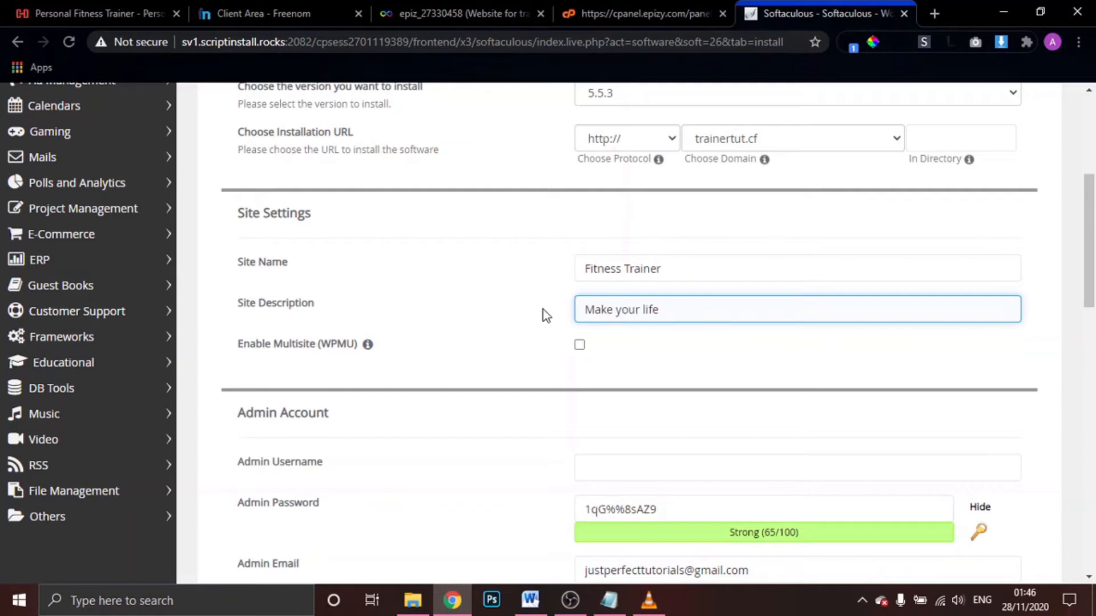
type("longer with goo")
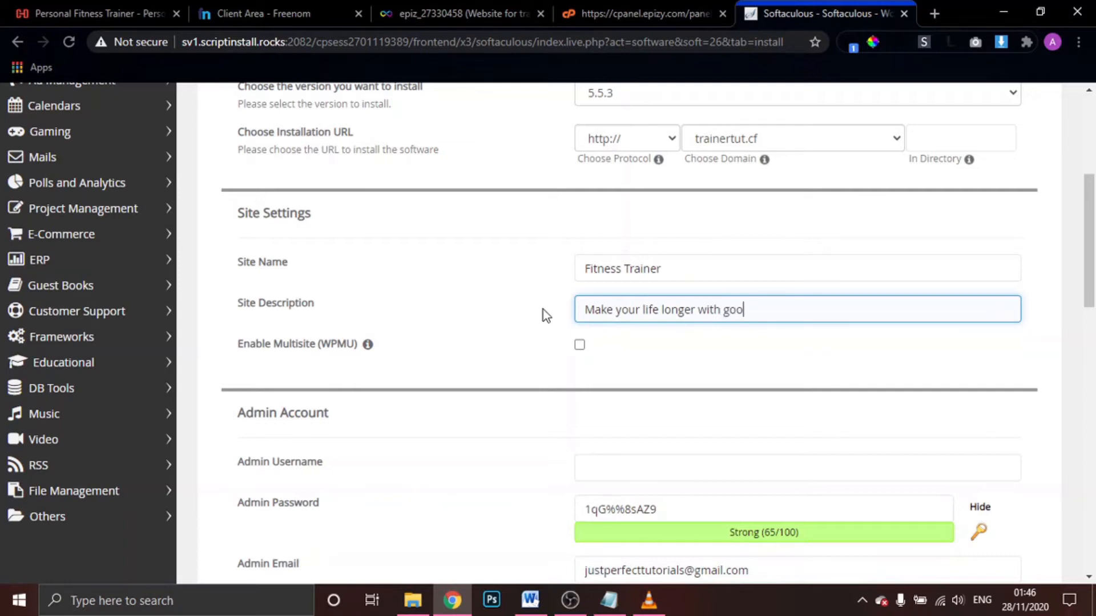
type("d excersice")
key("Left")
key("Left")
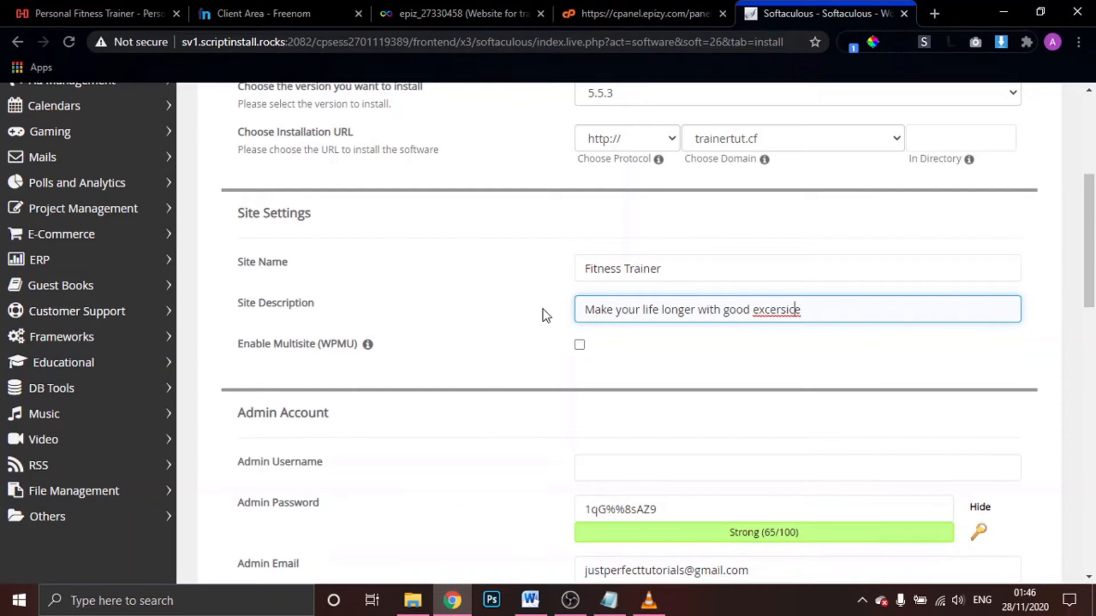
key("Menu")
key("Down")
key("Down")
key("Return")
scroll(735, 445, "down", 4)
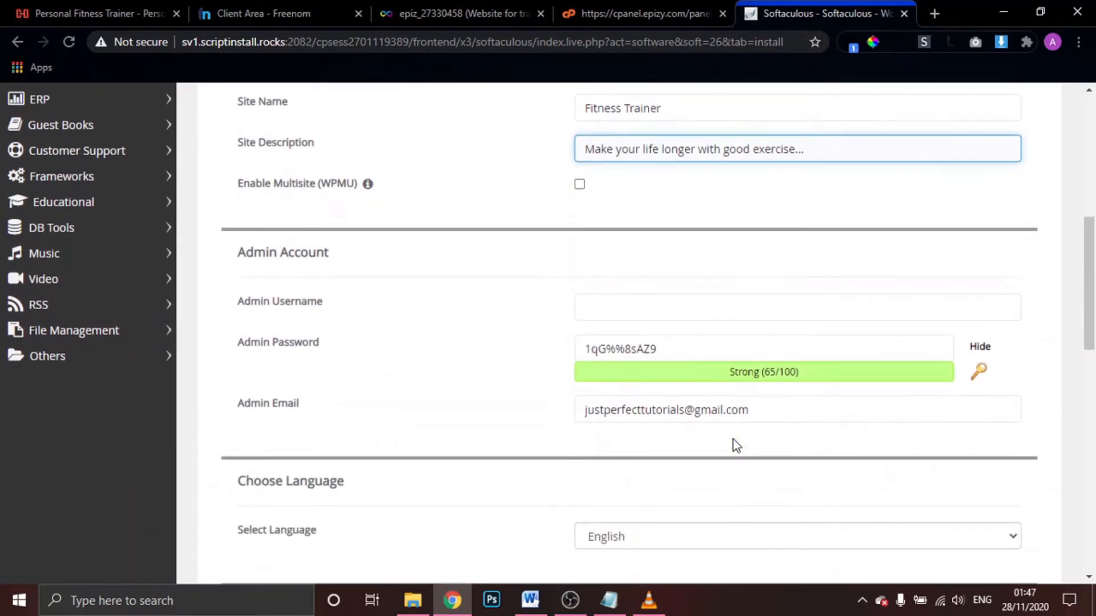
Set the admin username to Admin and copy the generated admin password
left_click(643, 219)
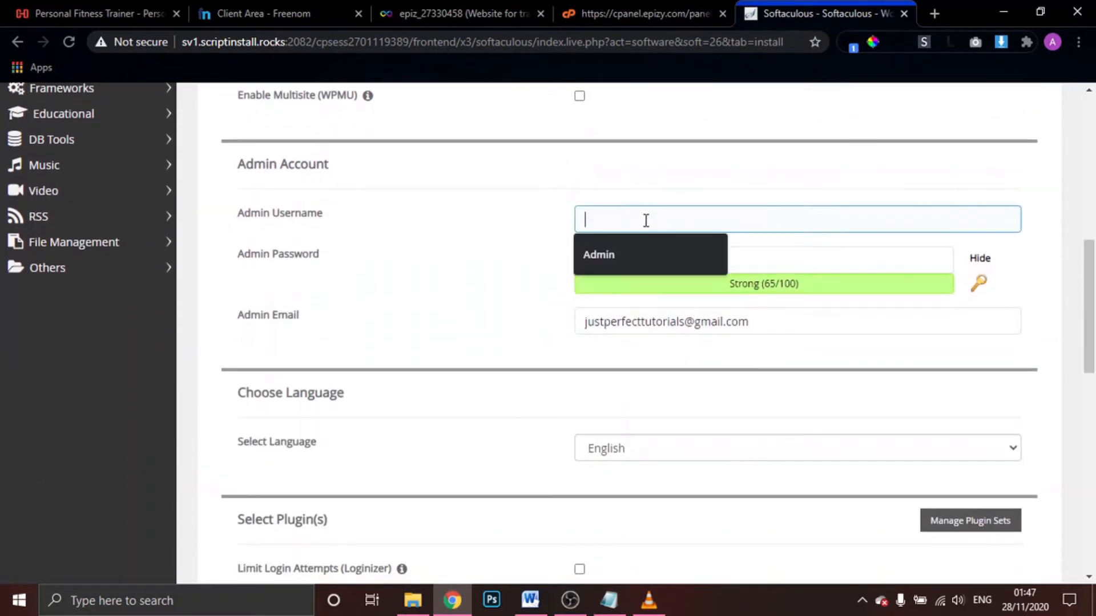
left_click(626, 239)
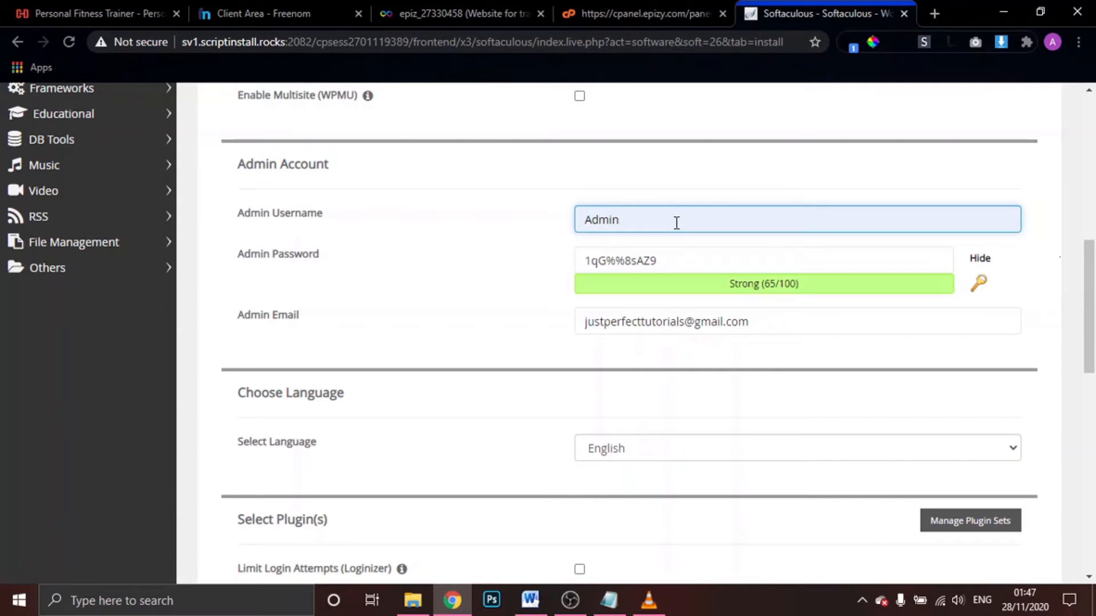
left_click(687, 258)
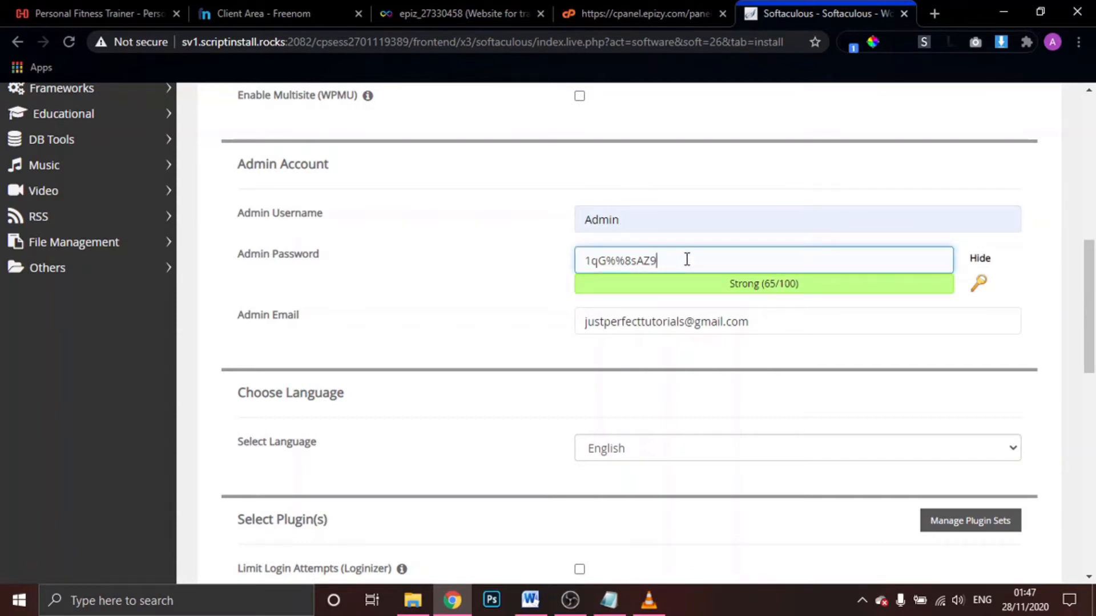
left_click_drag(688, 258, 571, 268)
key("ctrl+c")
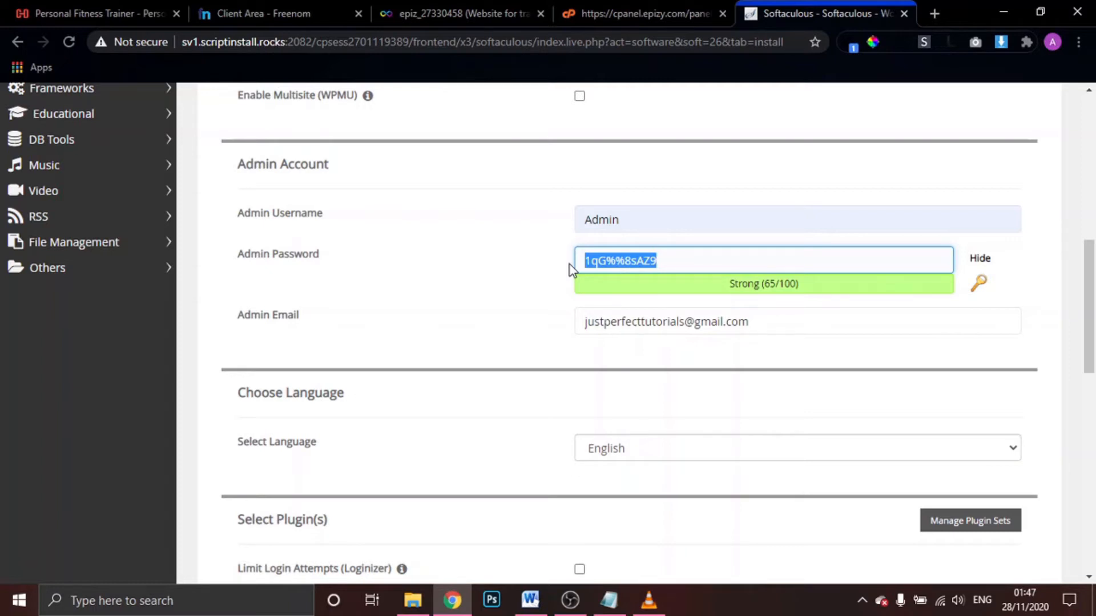
Paste the admin password into a new Notepad note and return to the install form
key("super")
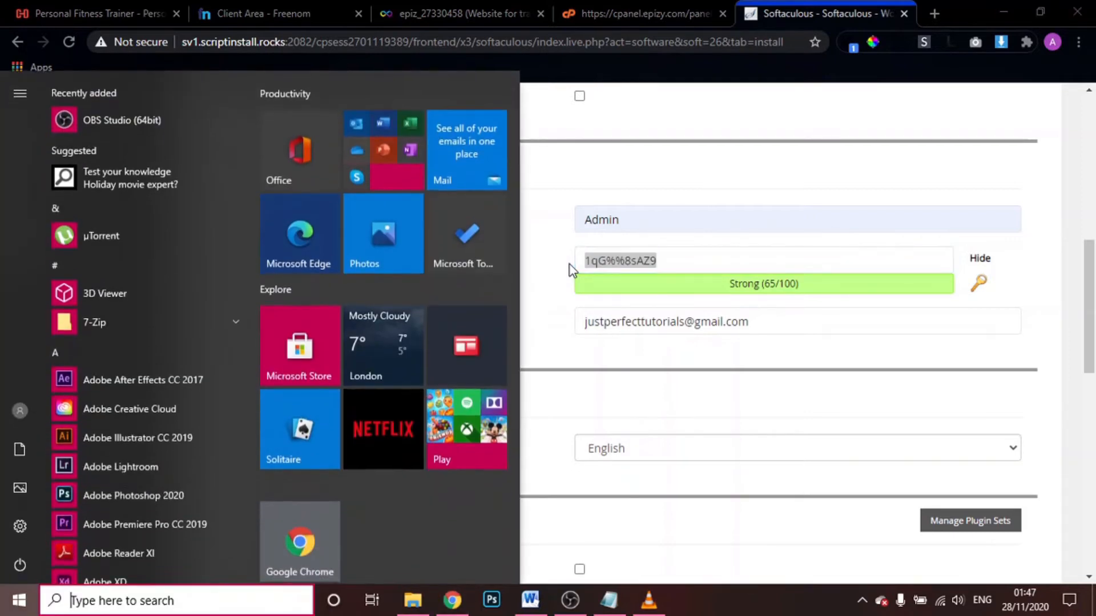
type("not")
key("Return")
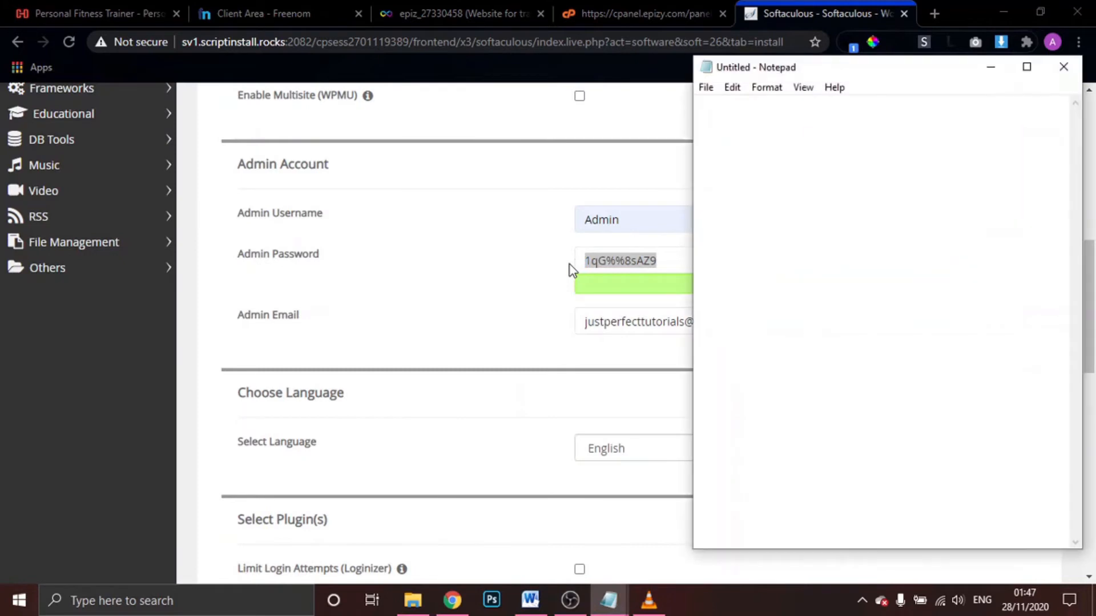
key("ctrl+v")
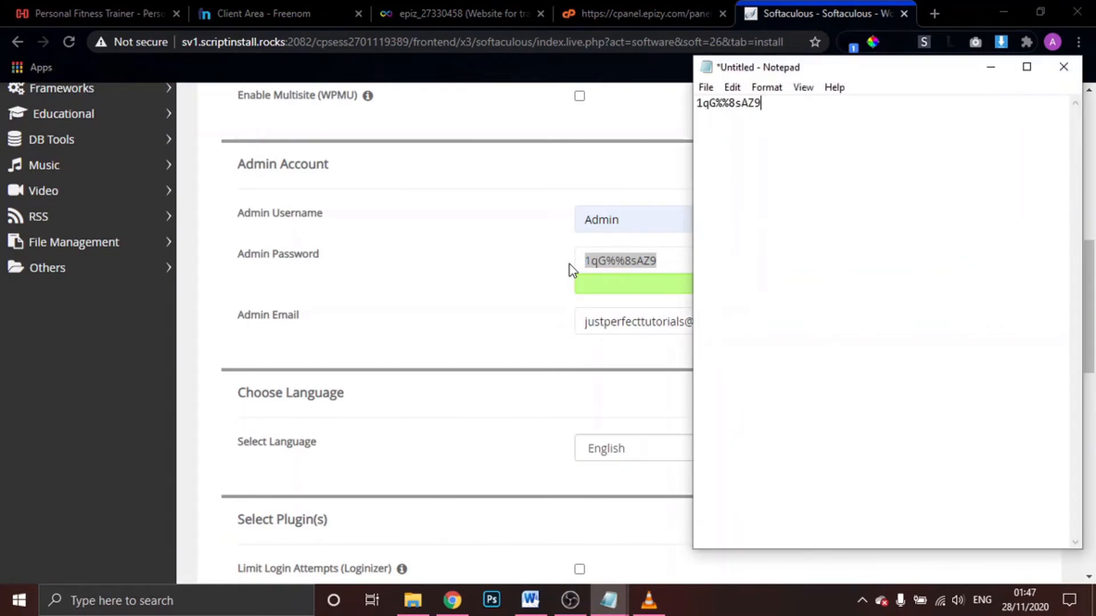
left_click(991, 67)
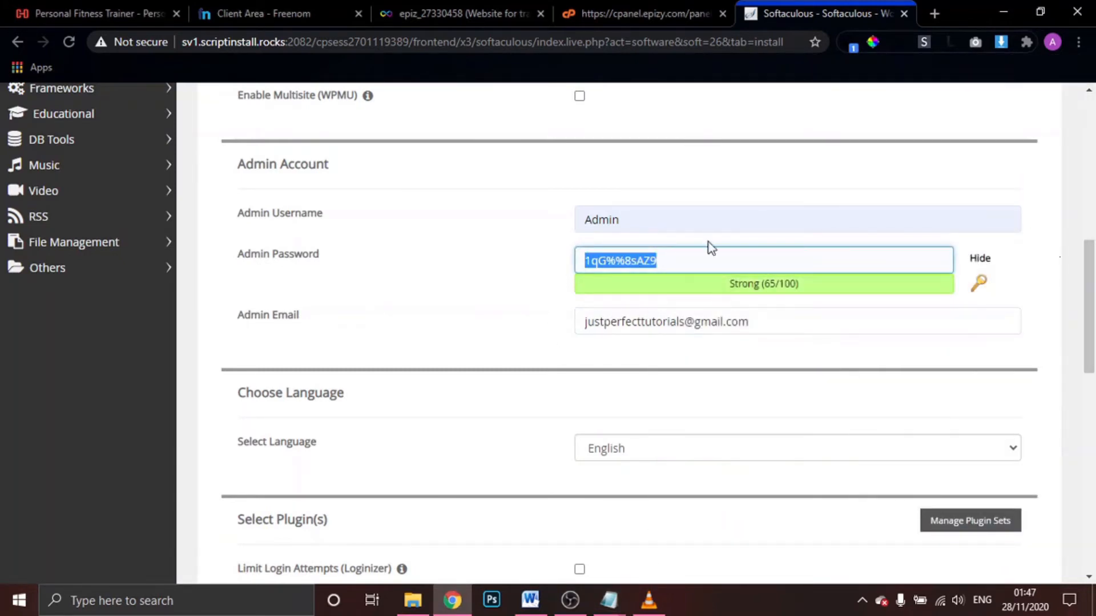
left_click(717, 261)
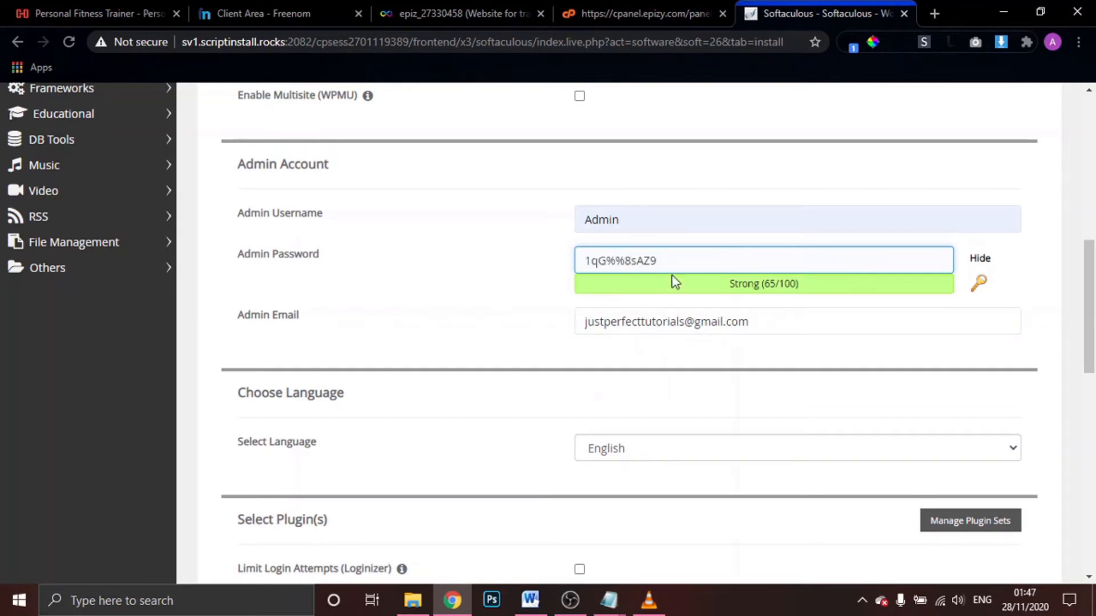
Scroll past the theme selection and install WordPress on trainertut.cf
scroll(671, 375, "down", 6)
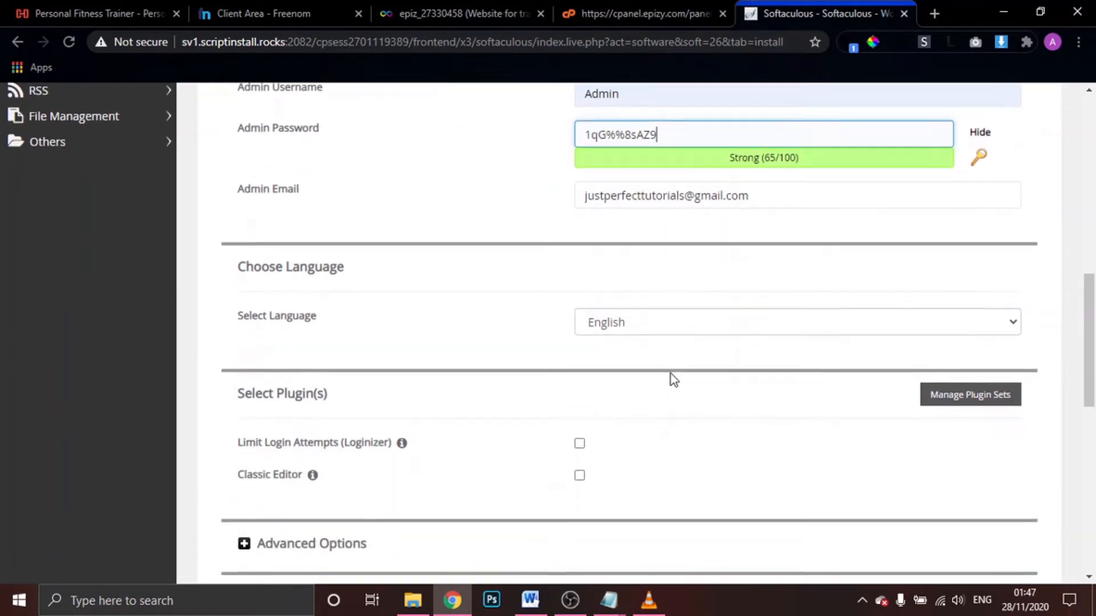
scroll(670, 374, "down", 2)
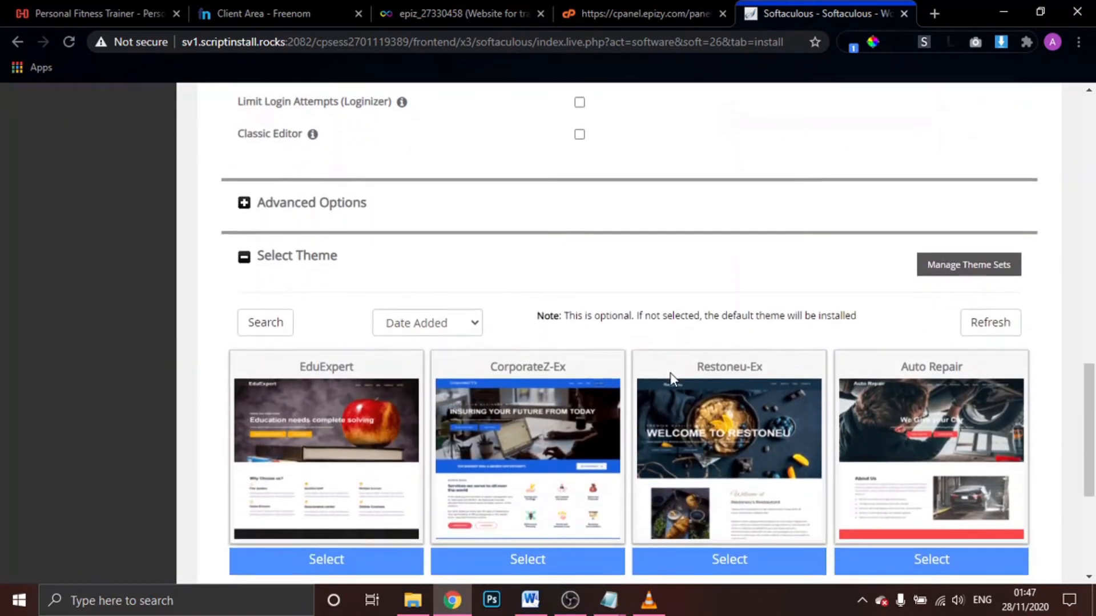
scroll(670, 372, "down", 3)
scroll(671, 372, "down", 1)
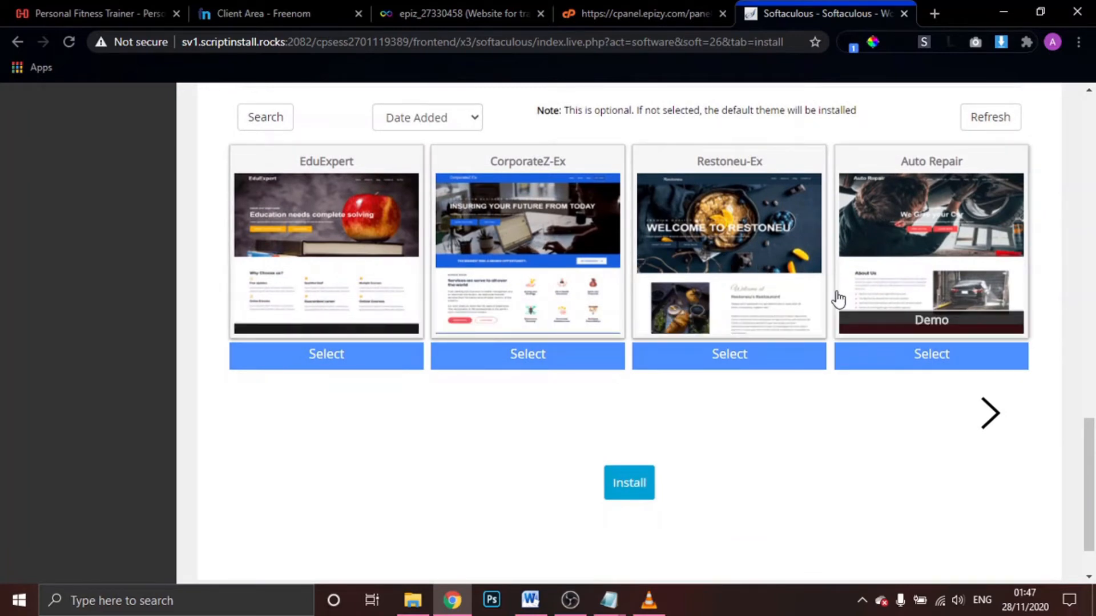
scroll(566, 526, "down", 1)
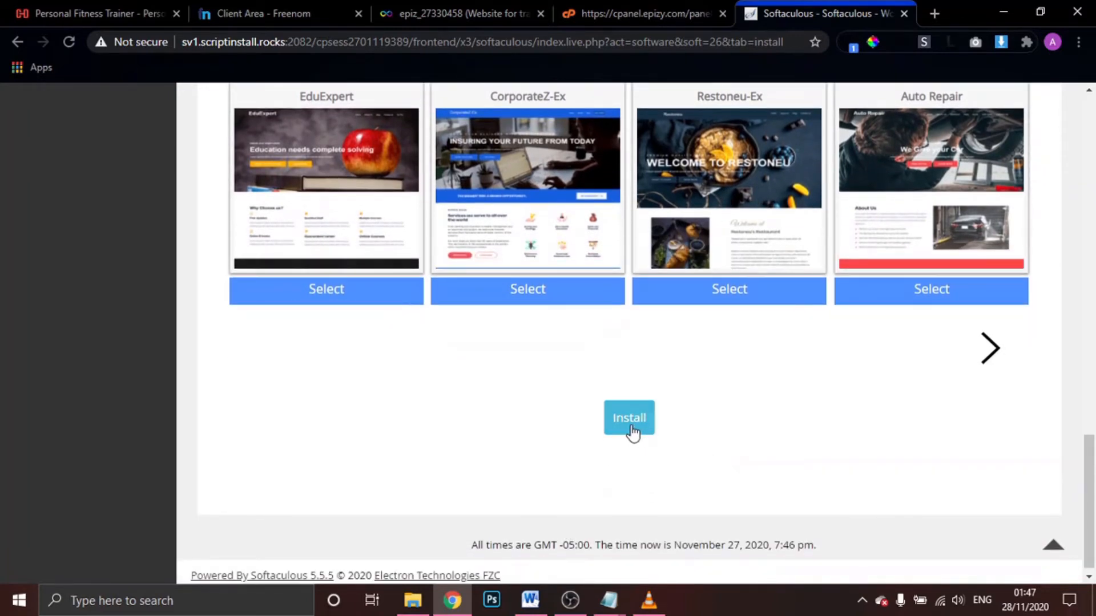
left_click(630, 429)
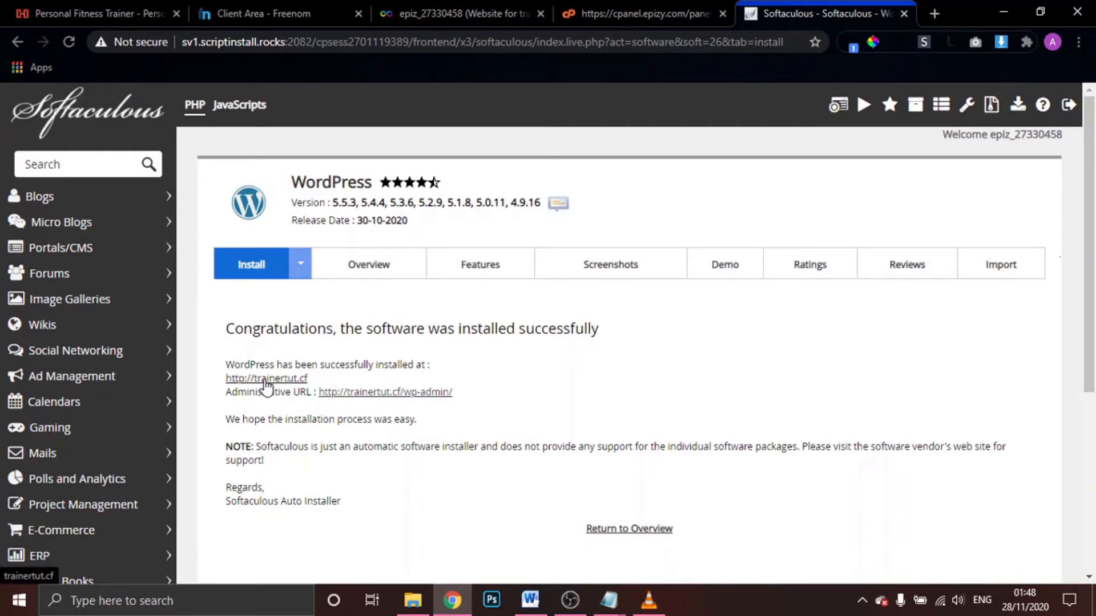
Open the newly installed Fitness Trainer site in a new tab and look it over
middle_click(265, 381)
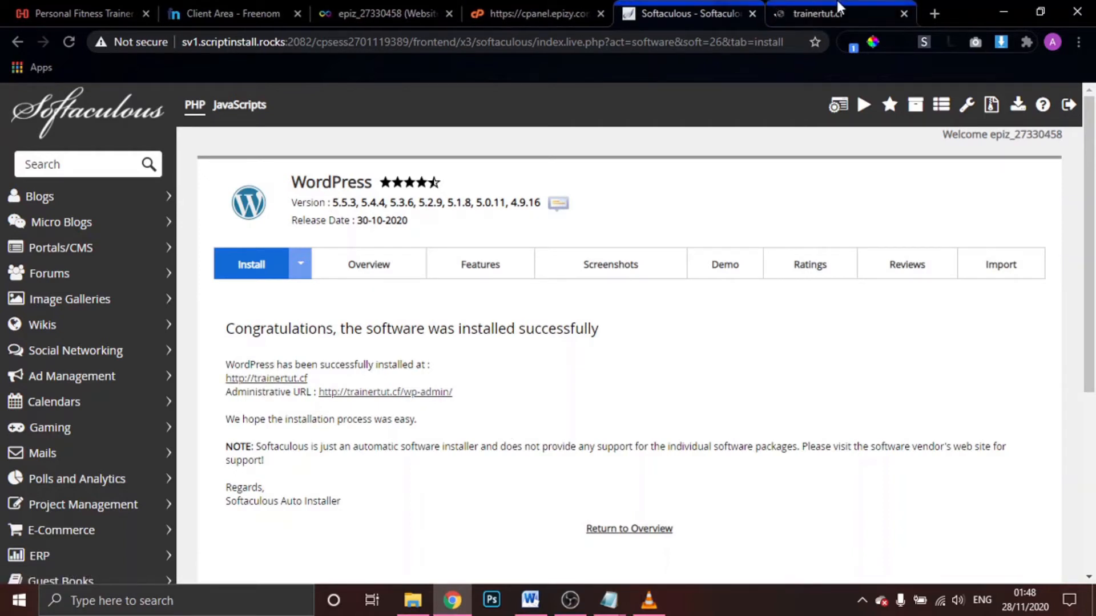
left_click(838, 8)
scroll(622, 317, "down", 2)
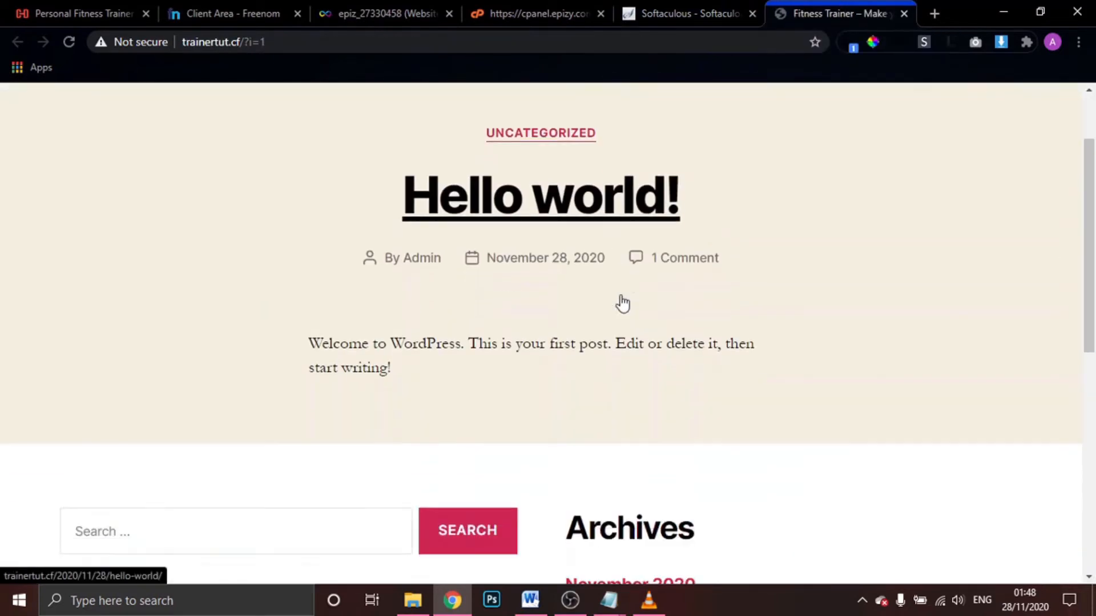
scroll(622, 303, "up", 1)
scroll(622, 302, "down", 10)
scroll(622, 302, "up", 12)
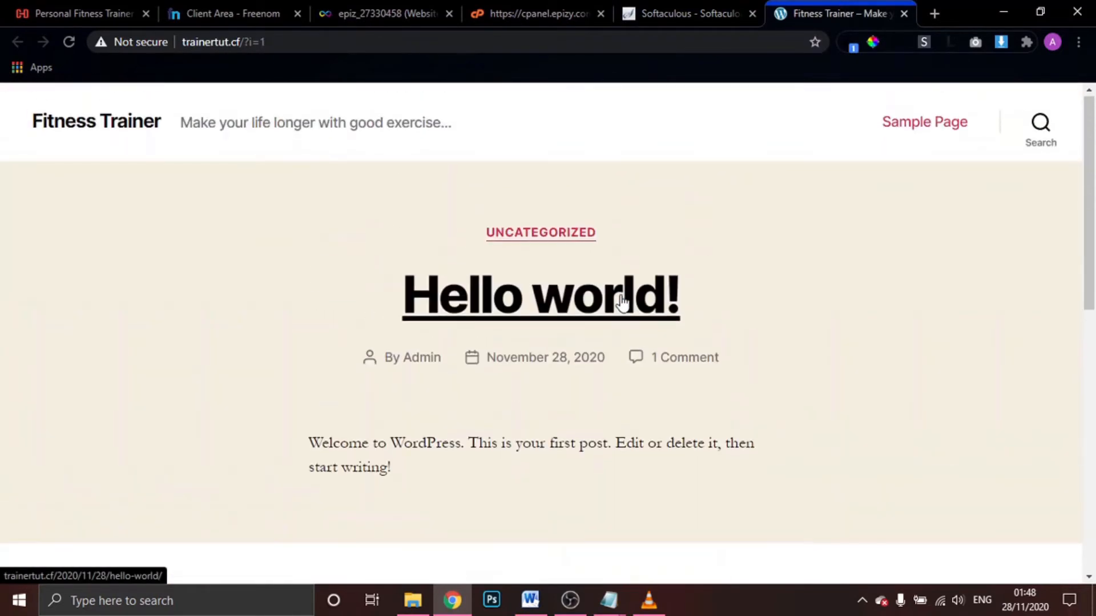
scroll(621, 302, "down", 5)
scroll(626, 294, "up", 5)
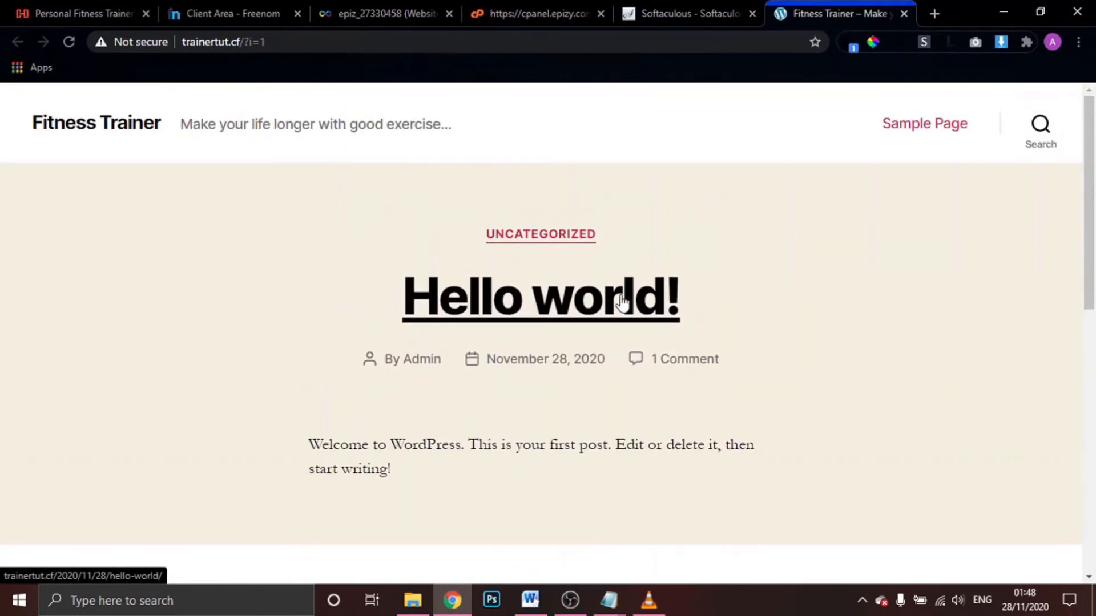
left_click(685, 6)
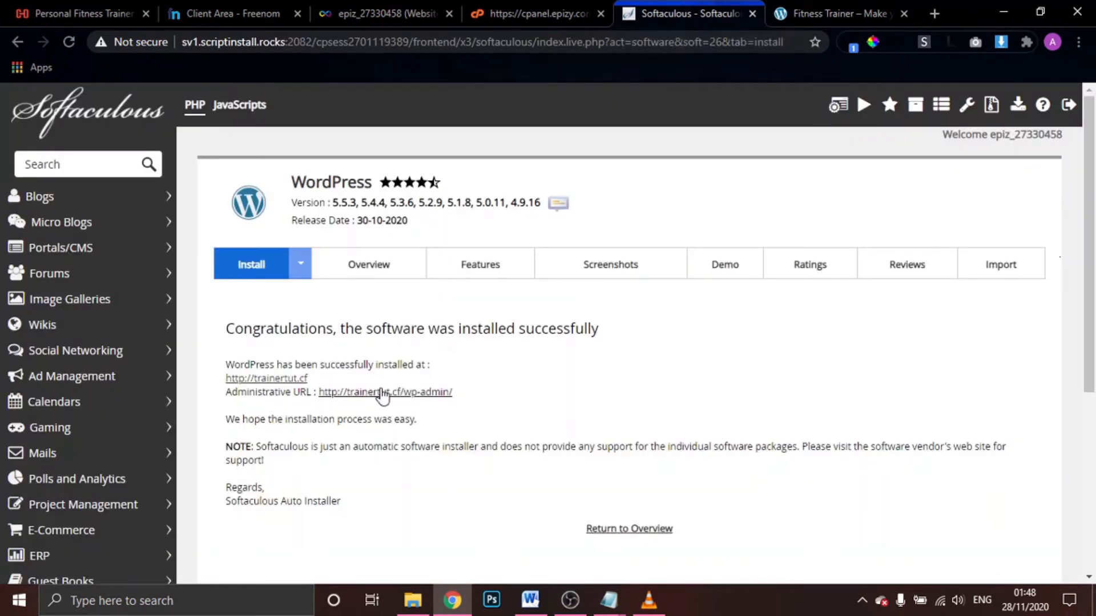
left_click(840, 9)
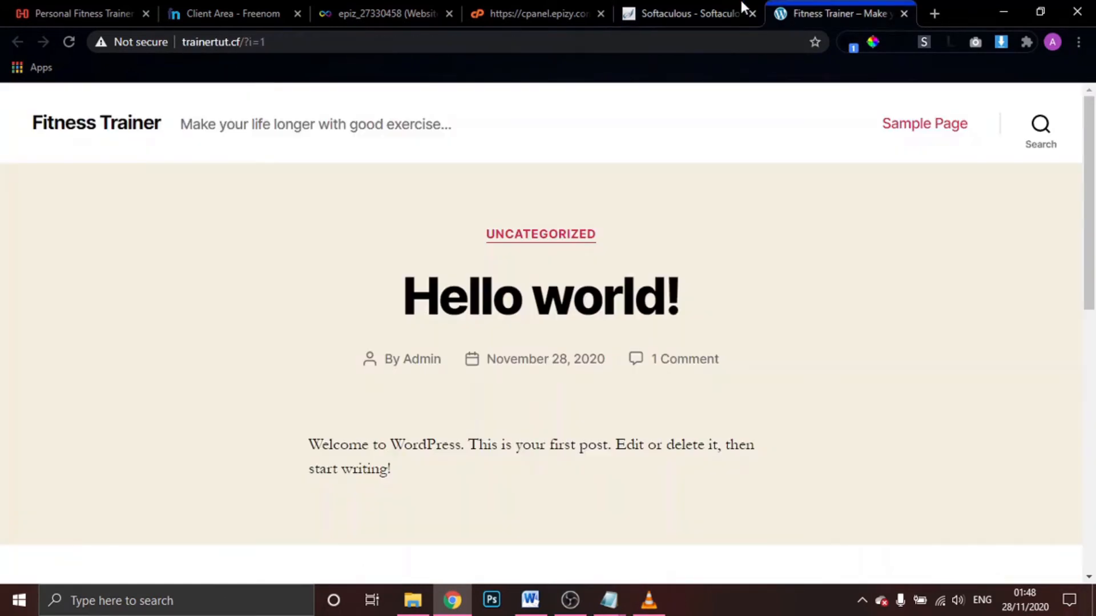
left_click(741, 2)
left_click(777, 3)
Navigate to trainertut.cf/wp-admin to reach the WordPress login page
double_click(392, 40)
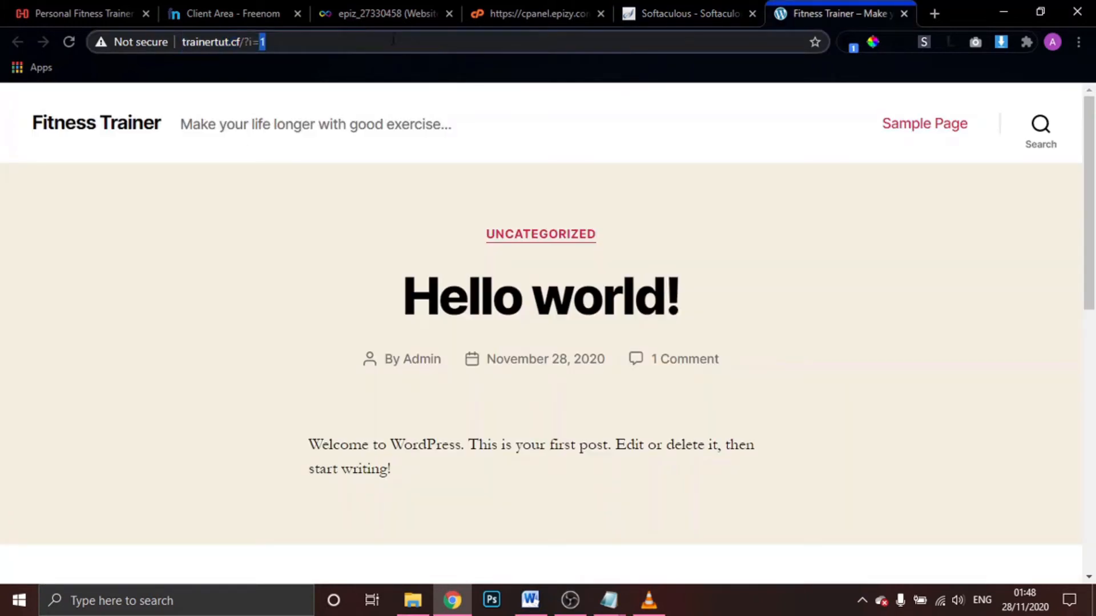
left_click_drag(392, 40, 259, 42)
left_click(296, 46)
key("BackSpace")
key("BackSpace")
key("BackSpace")
key("BackSpace")
key("BackSpace")
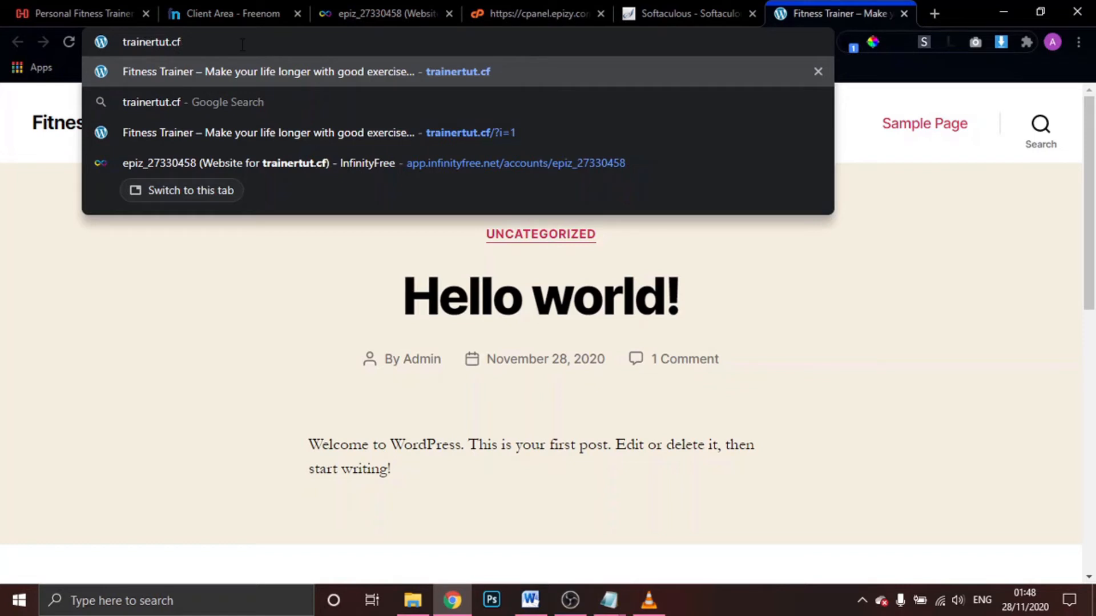
type("/w")
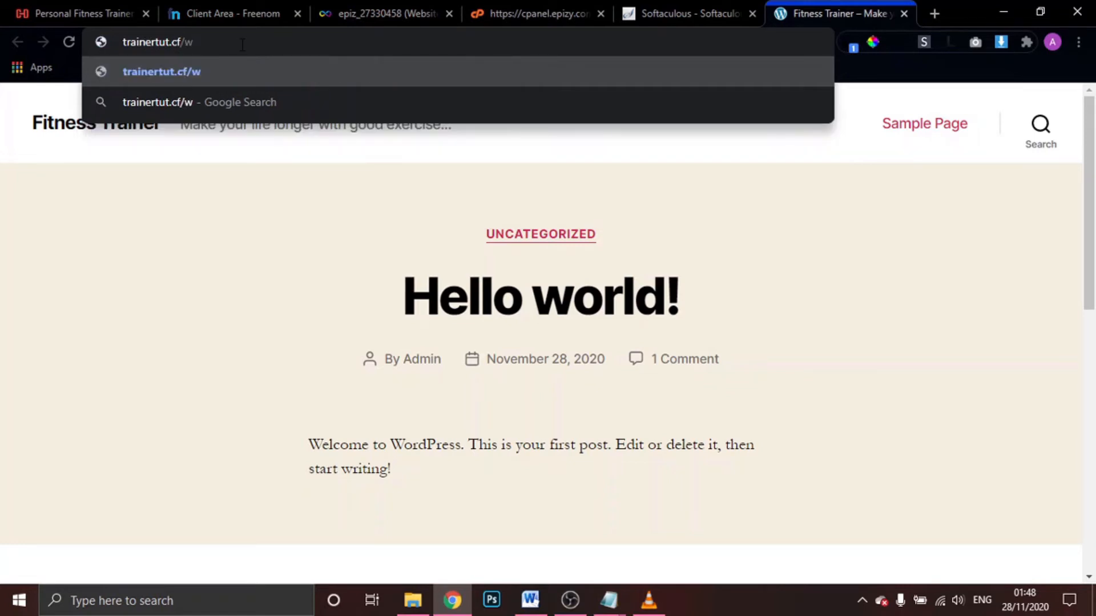
type("p-admin")
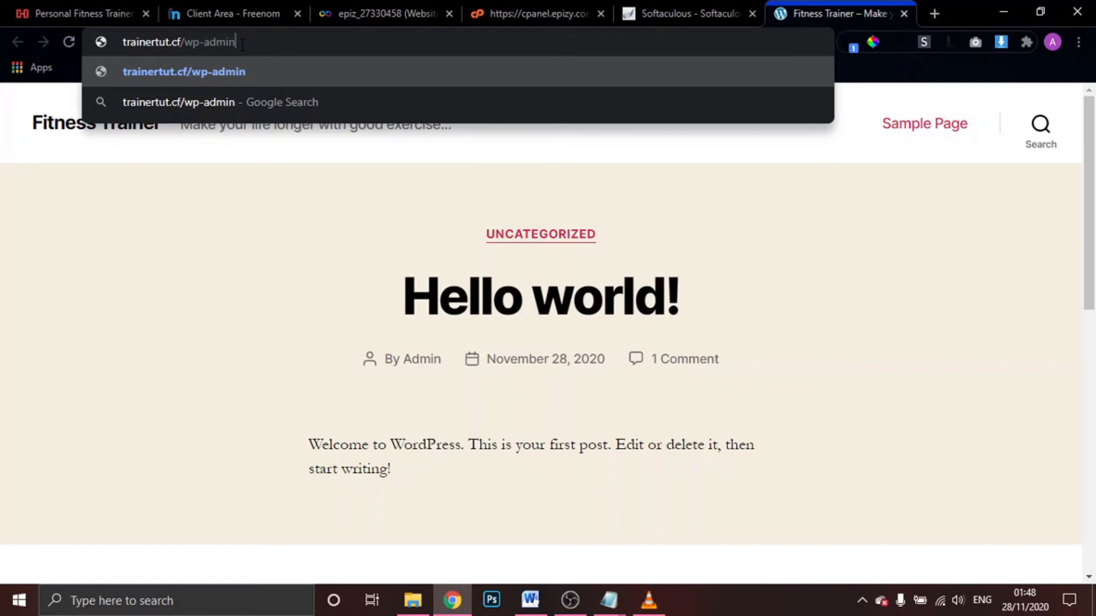
key("Return")
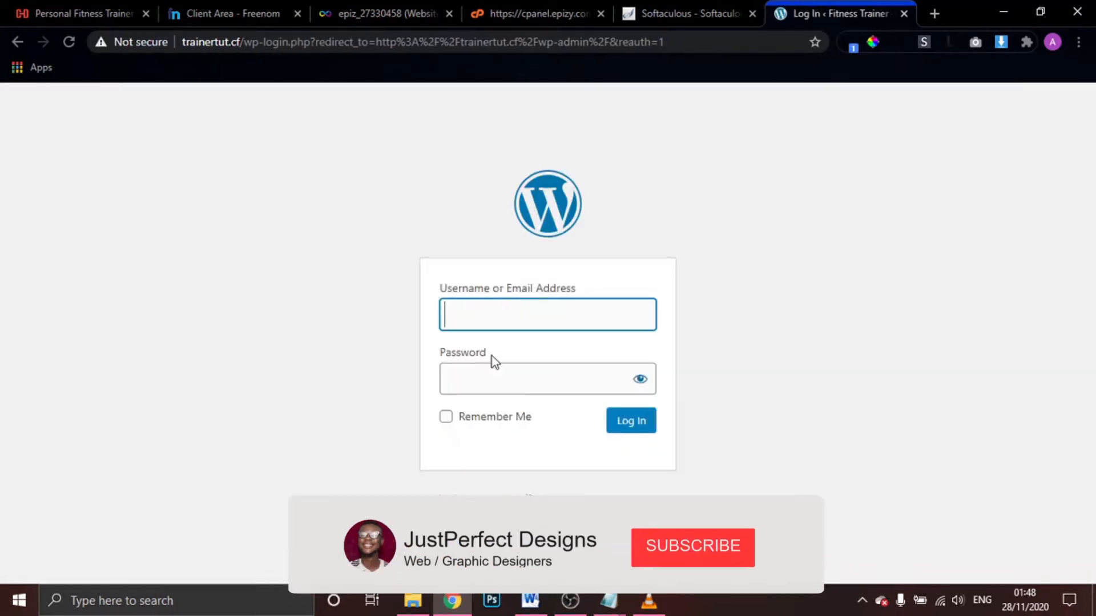
Open the WordPress admin URL from the Softaculous install summary
left_click(695, 7)
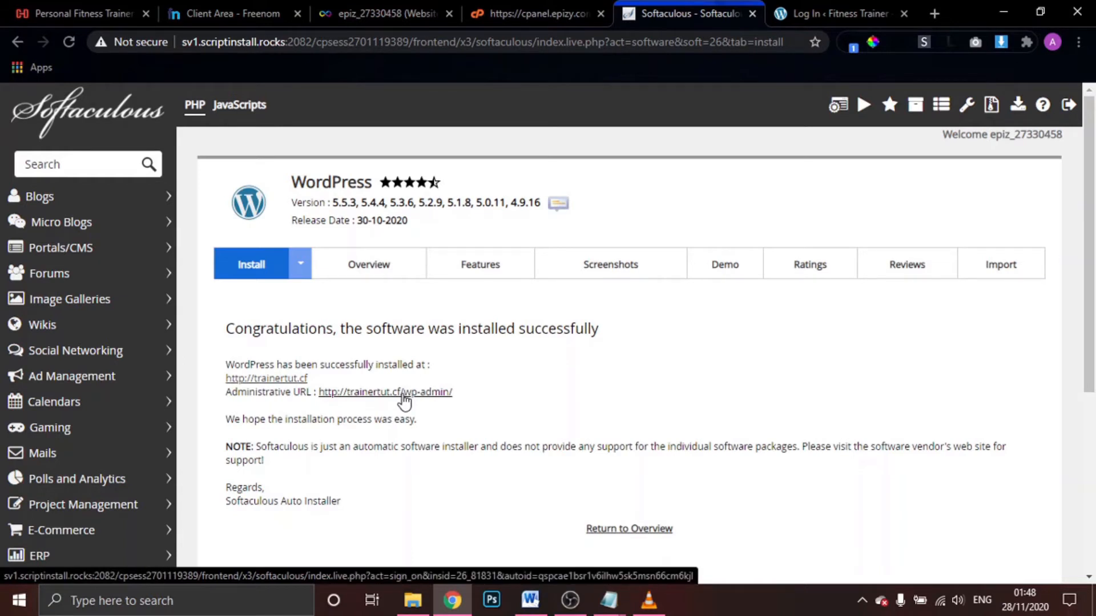
left_click(402, 393)
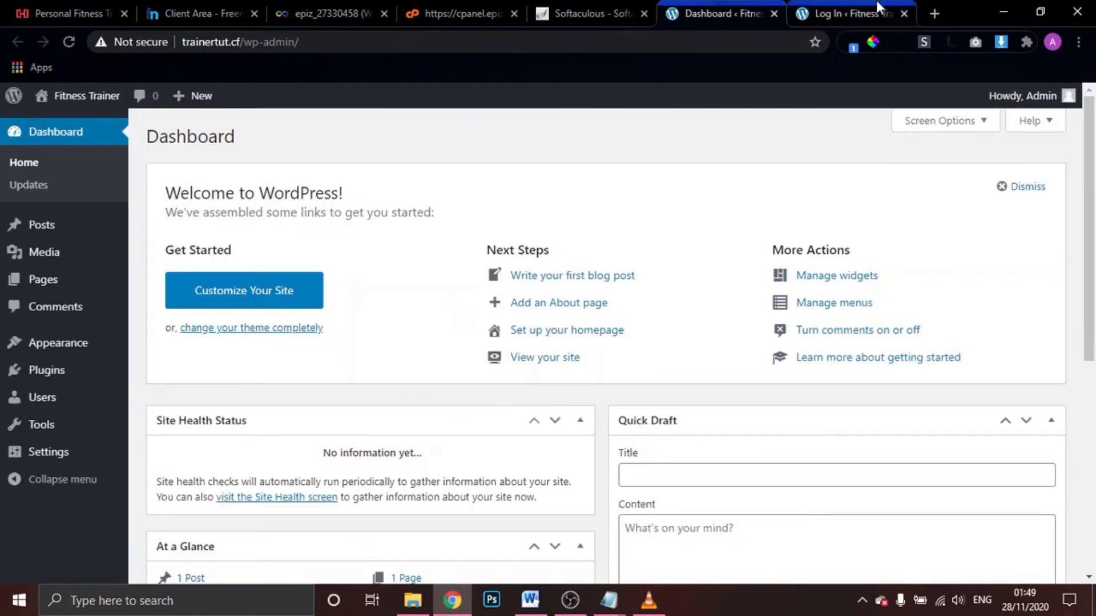
left_click(838, 7)
Log in as Admin with the pasted account password, then close the extra login tab
left_click(516, 324)
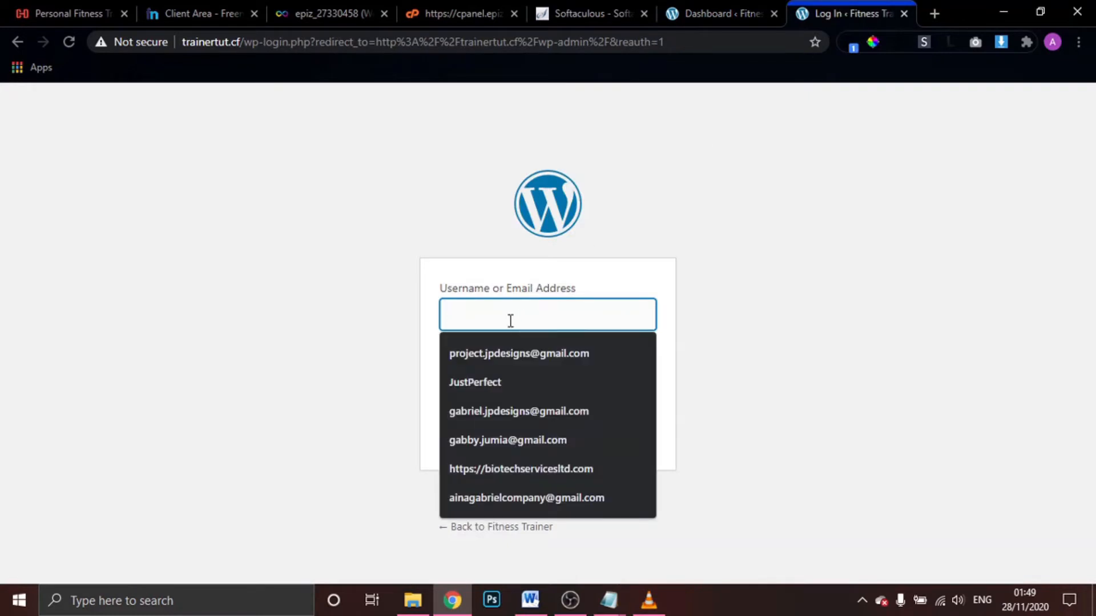
type("Adm")
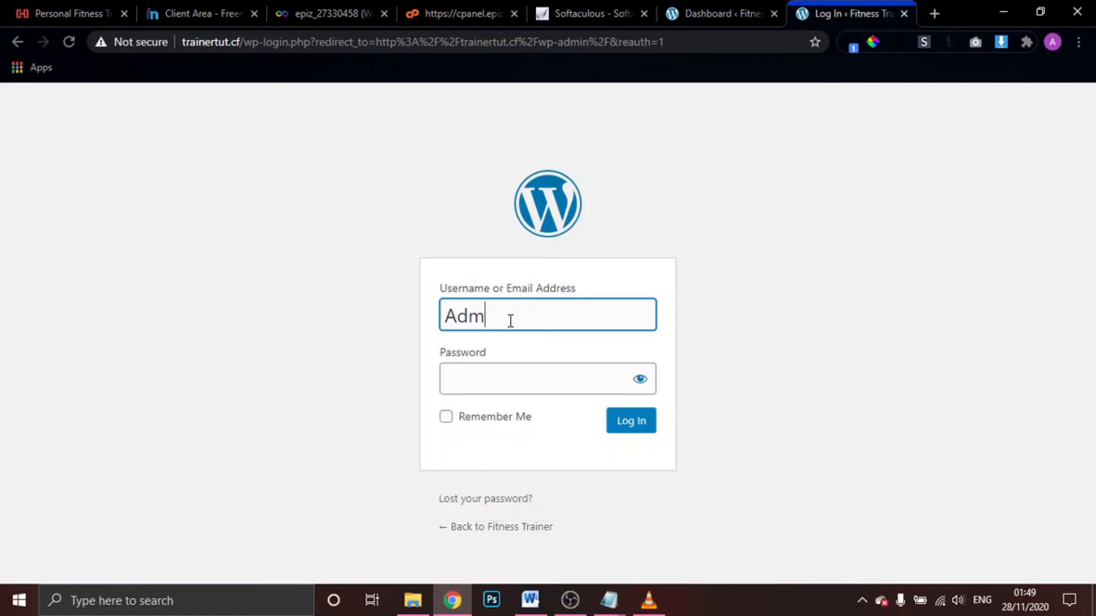
type("in")
key("Tab")
key("ctrl+v")
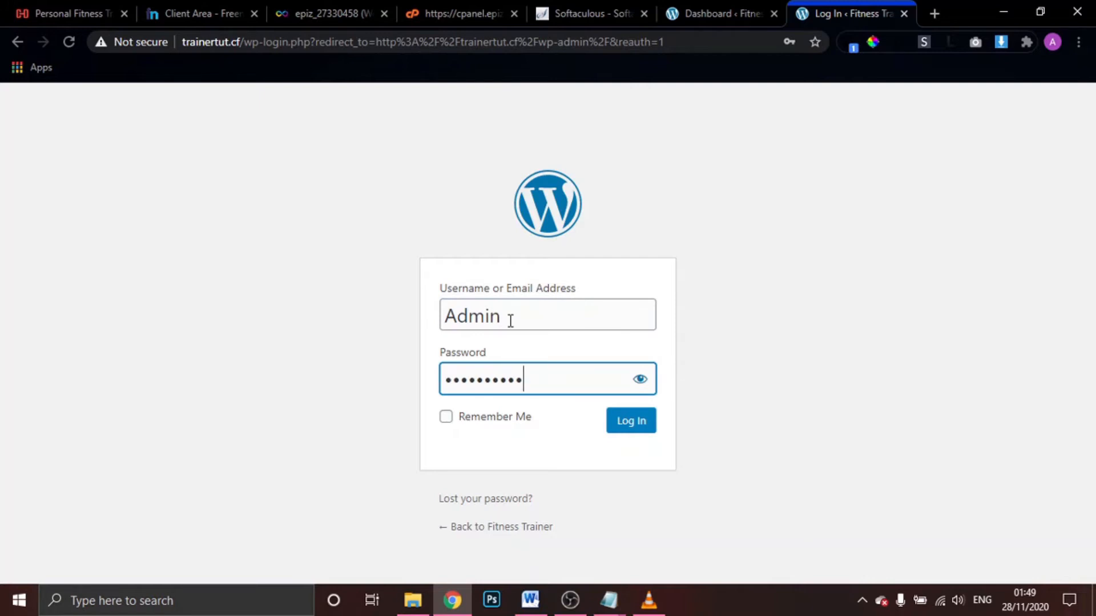
left_click(900, 13)
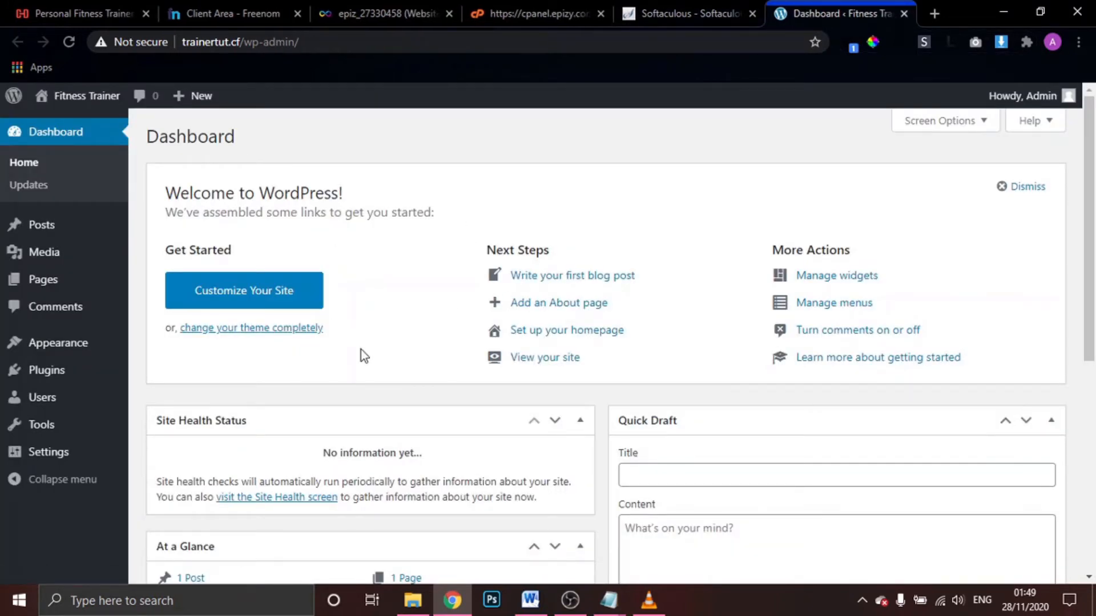
Go to the installed themes list under Appearance > Themes
scroll(361, 350, "down", 1)
scroll(361, 349, "up", 1)
mouse_move(54, 355)
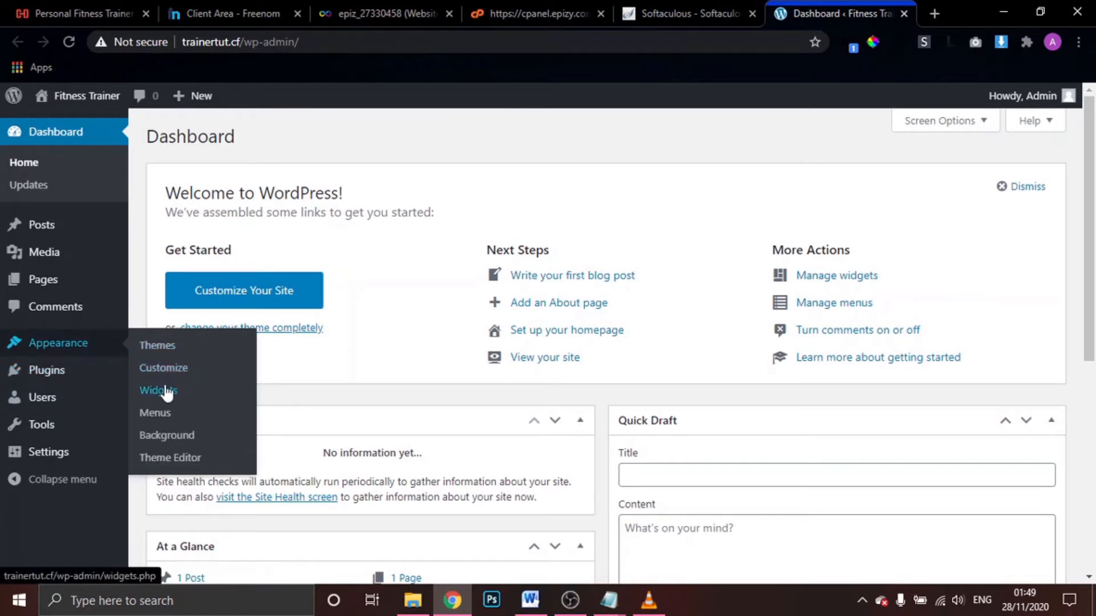
left_click(150, 350)
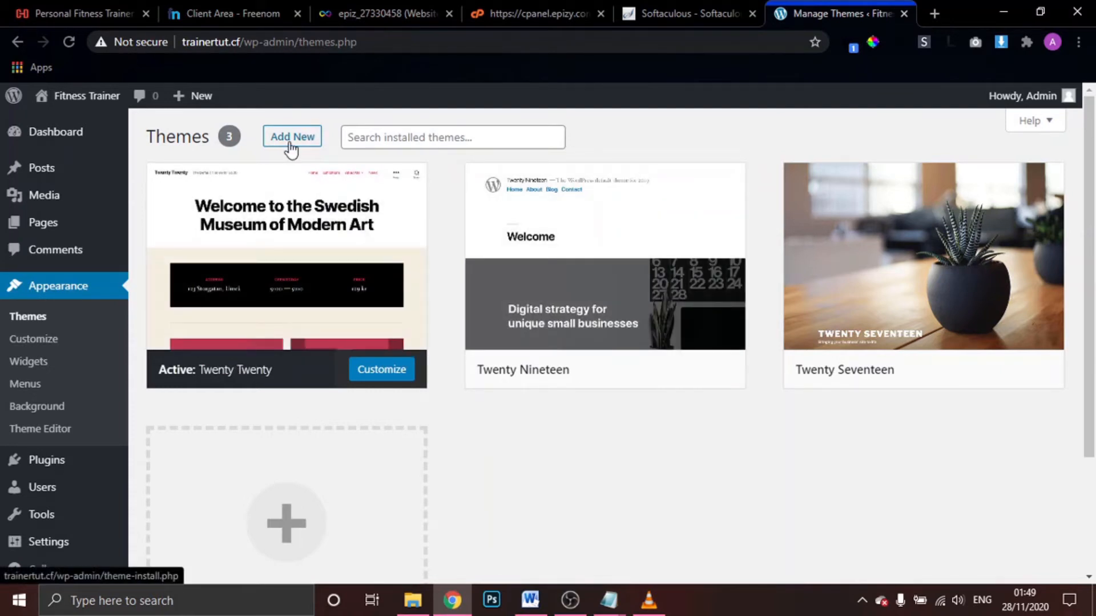
Add a new theme by searching for Astra, installing it and activating it
left_click(290, 145)
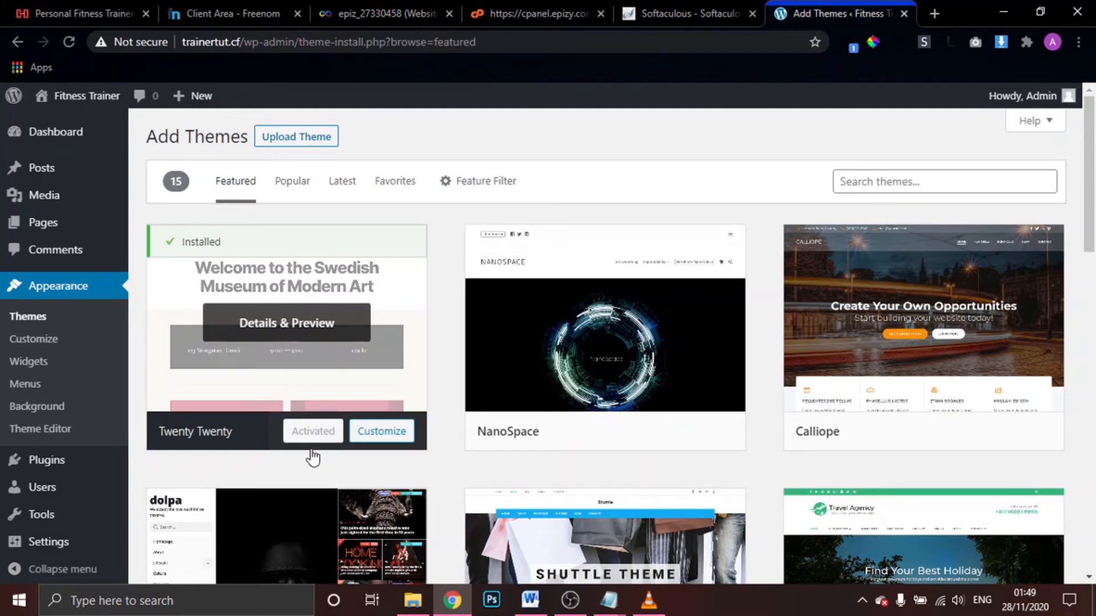
left_click(911, 177)
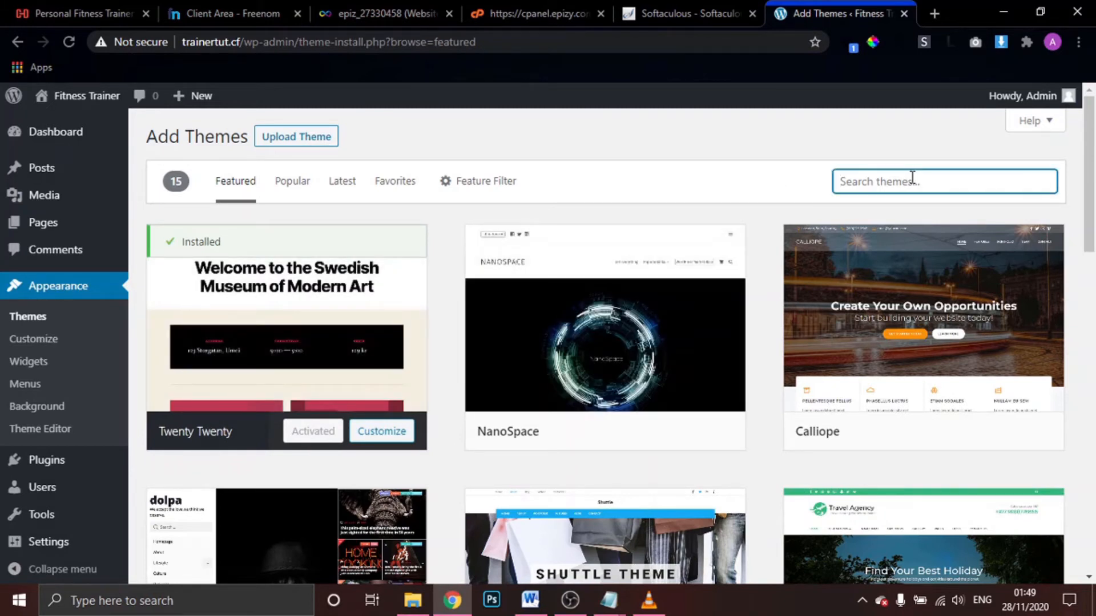
type("astra")
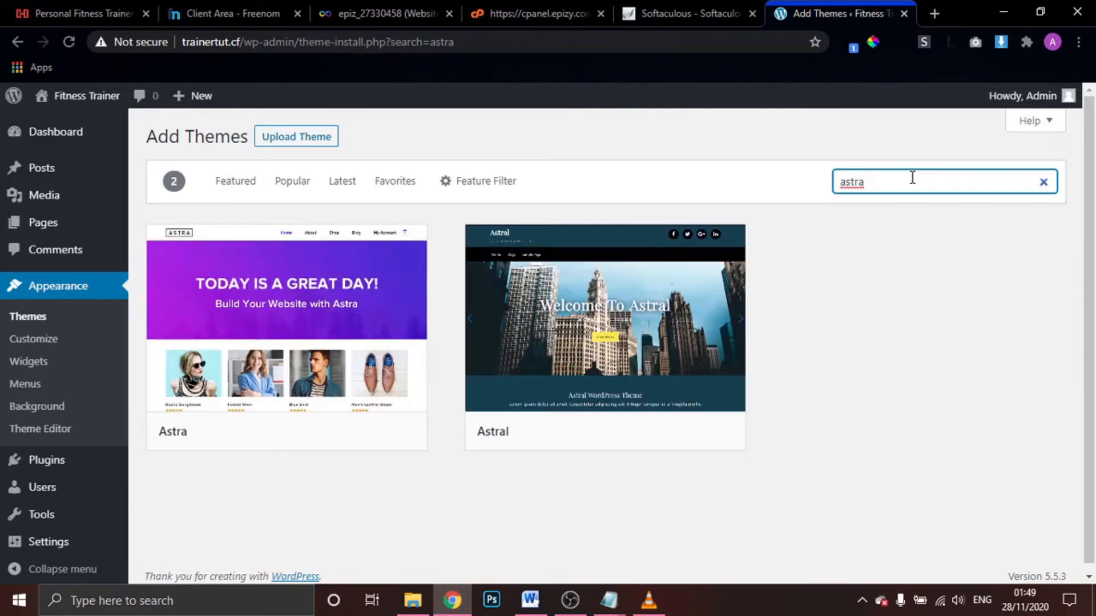
mouse_move(399, 288)
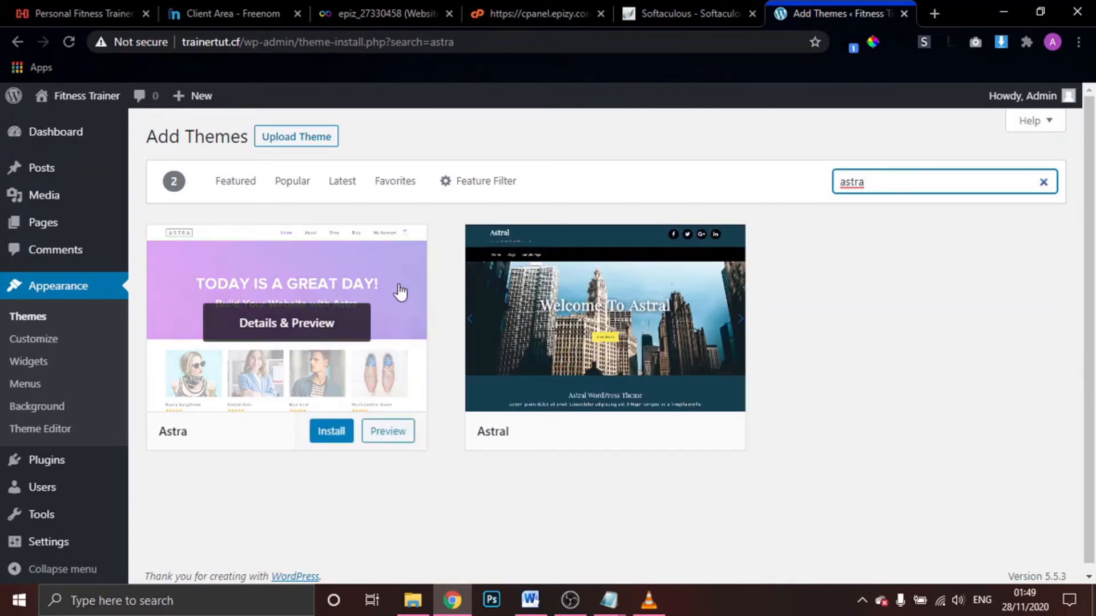
left_click(330, 434)
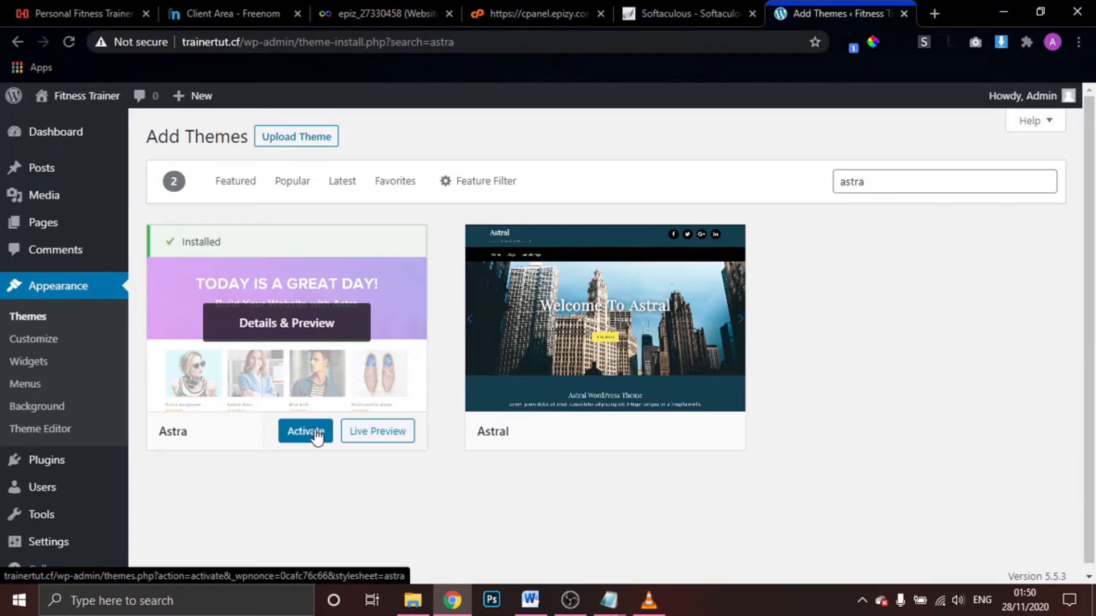
left_click(307, 436)
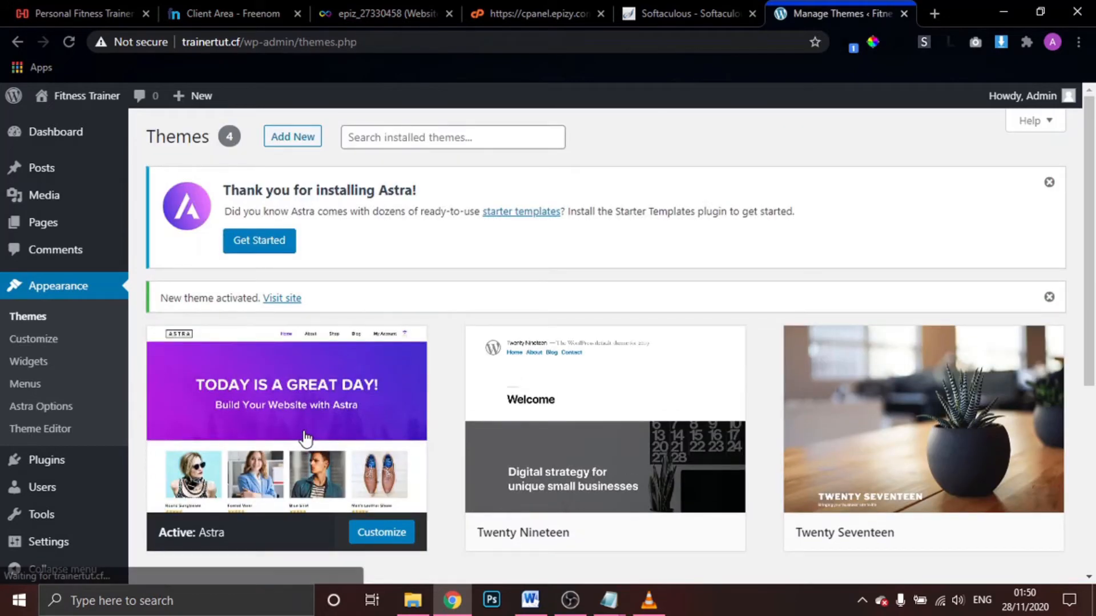
mouse_move(221, 430)
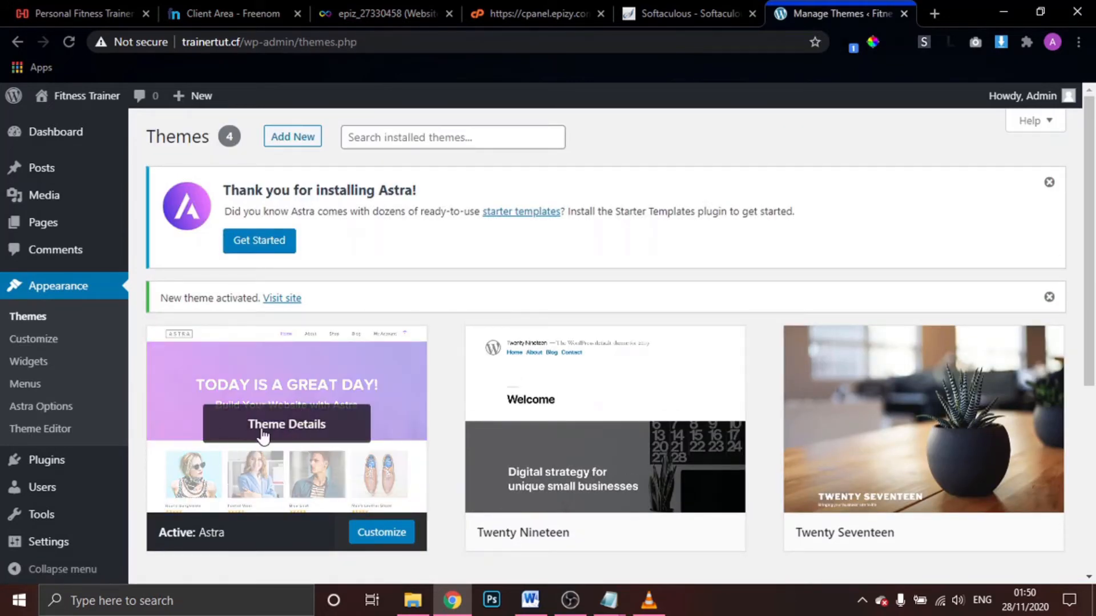
mouse_move(533, 414)
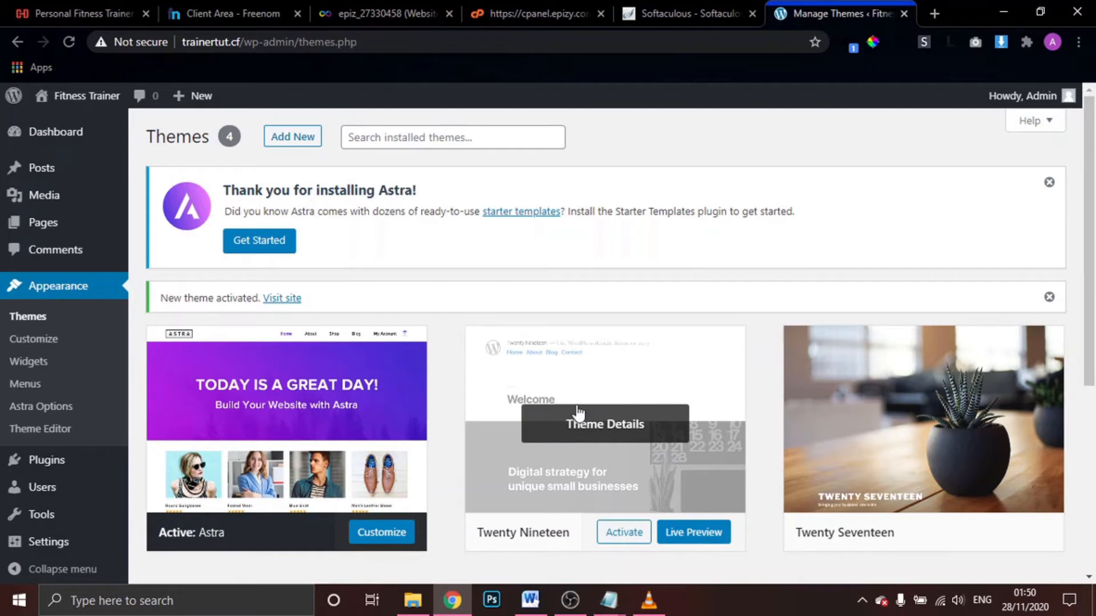
scroll(578, 411, "down", 3)
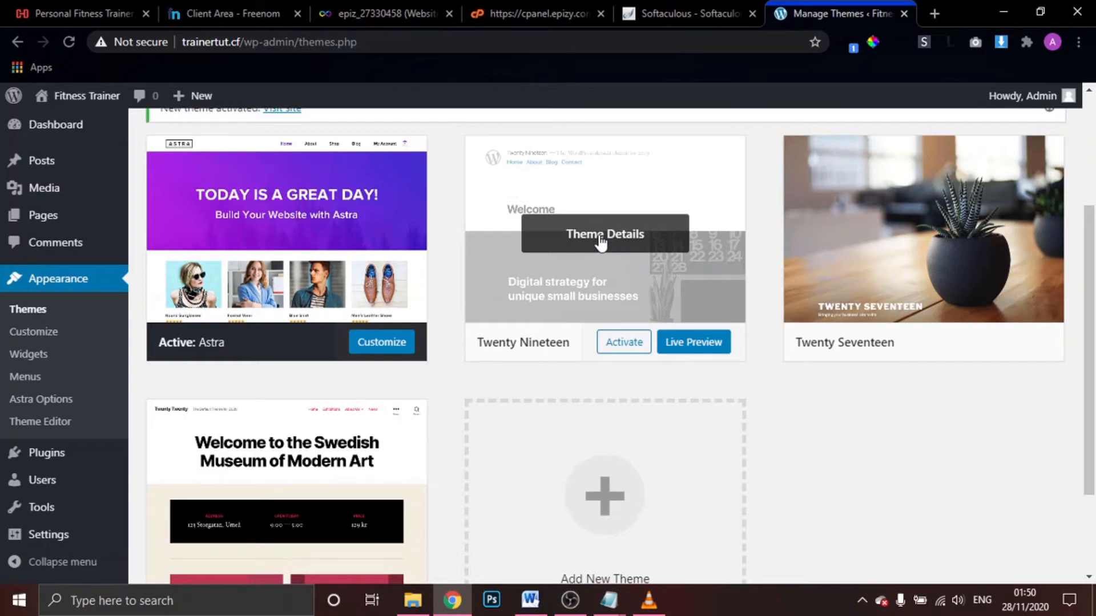
Delete the Twenty Nineteen, Twenty Seventeen and Twenty Twenty default themes
left_click(601, 240)
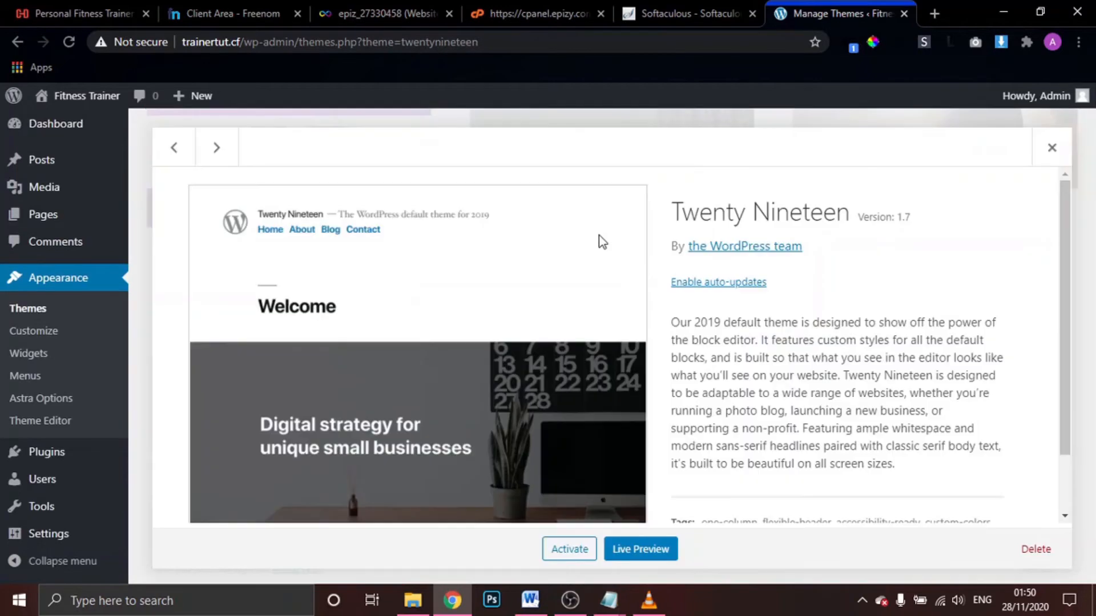
left_click(1043, 551)
left_click(635, 153)
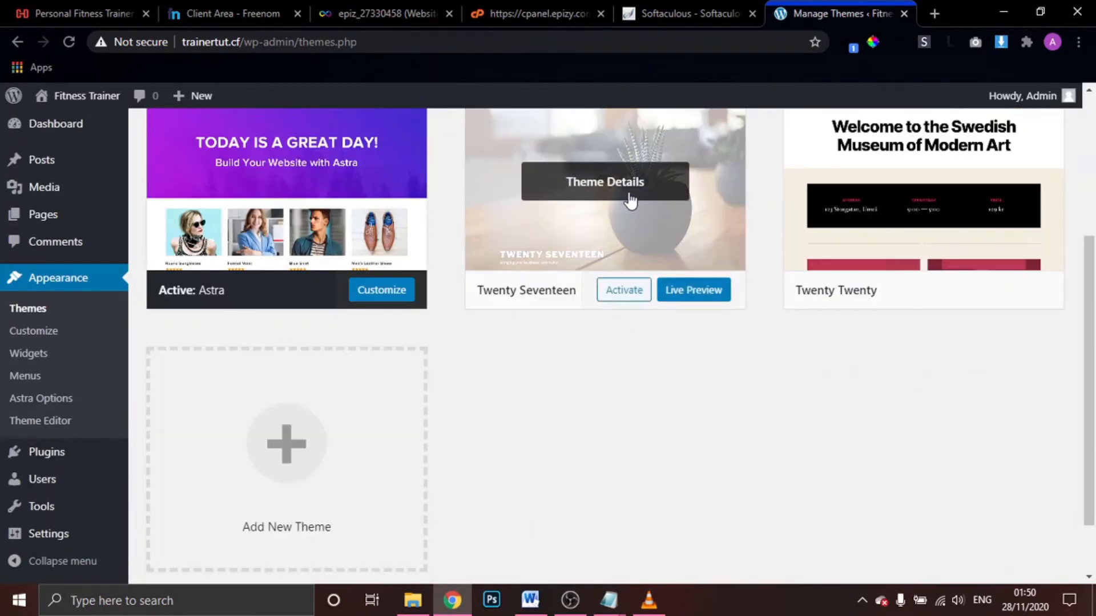
left_click(628, 199)
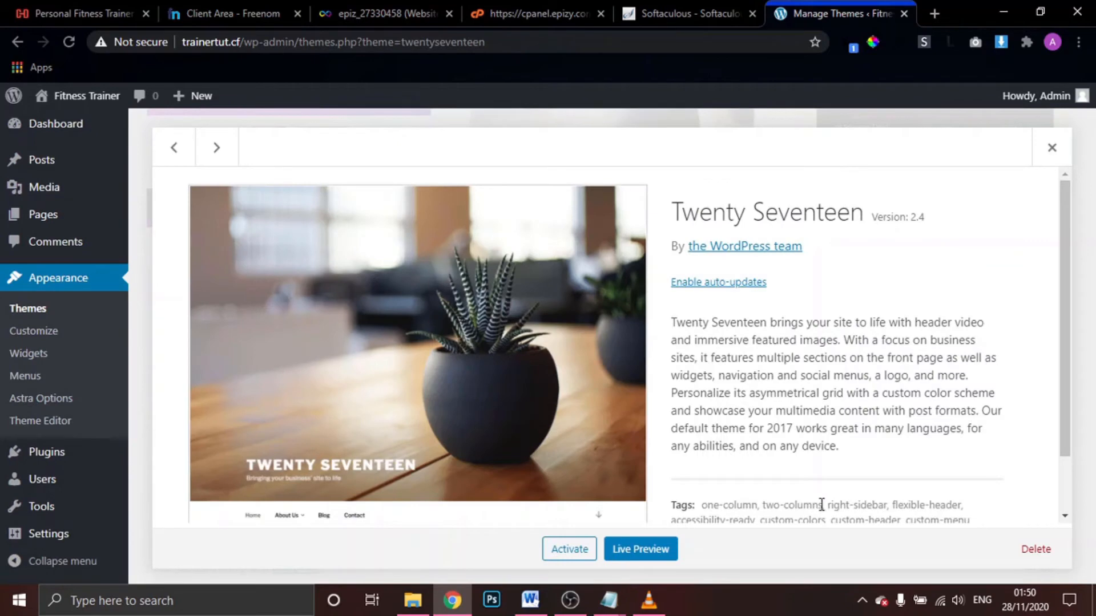
left_click(1036, 549)
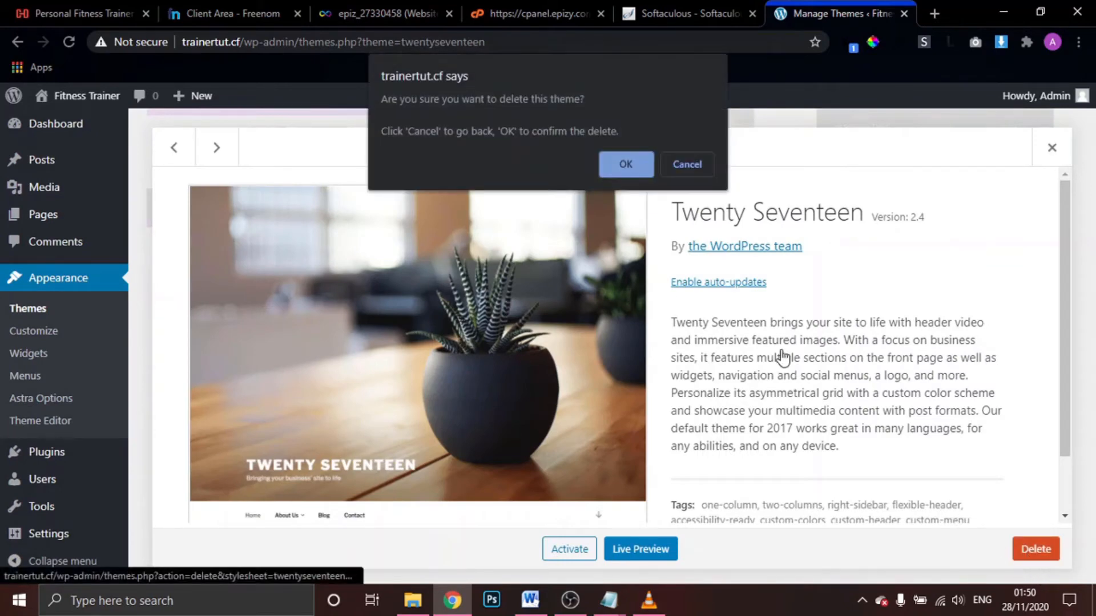
left_click(633, 162)
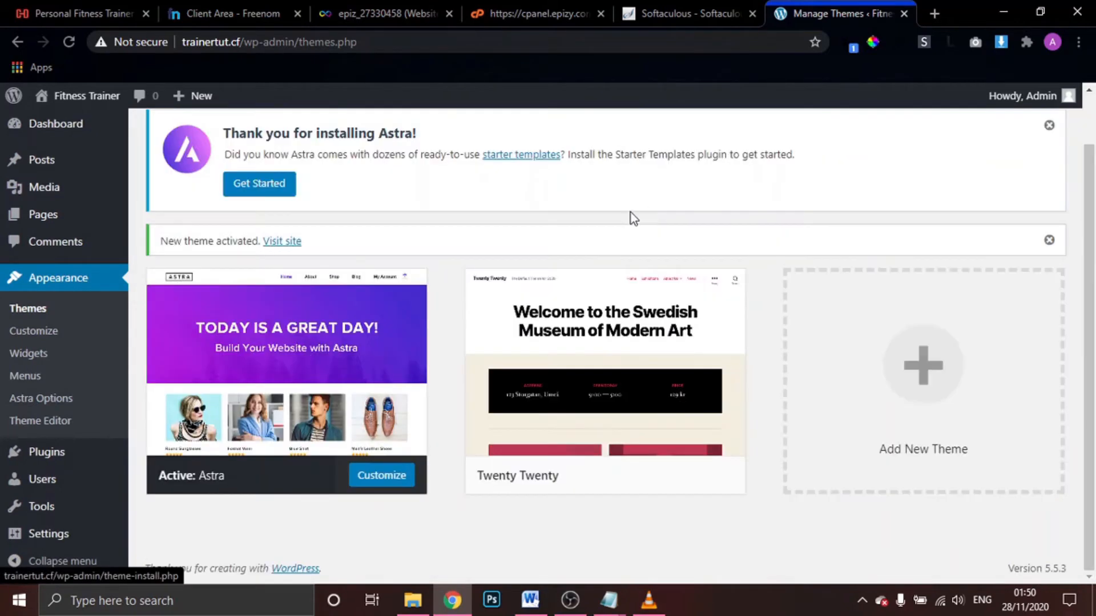
left_click(624, 368)
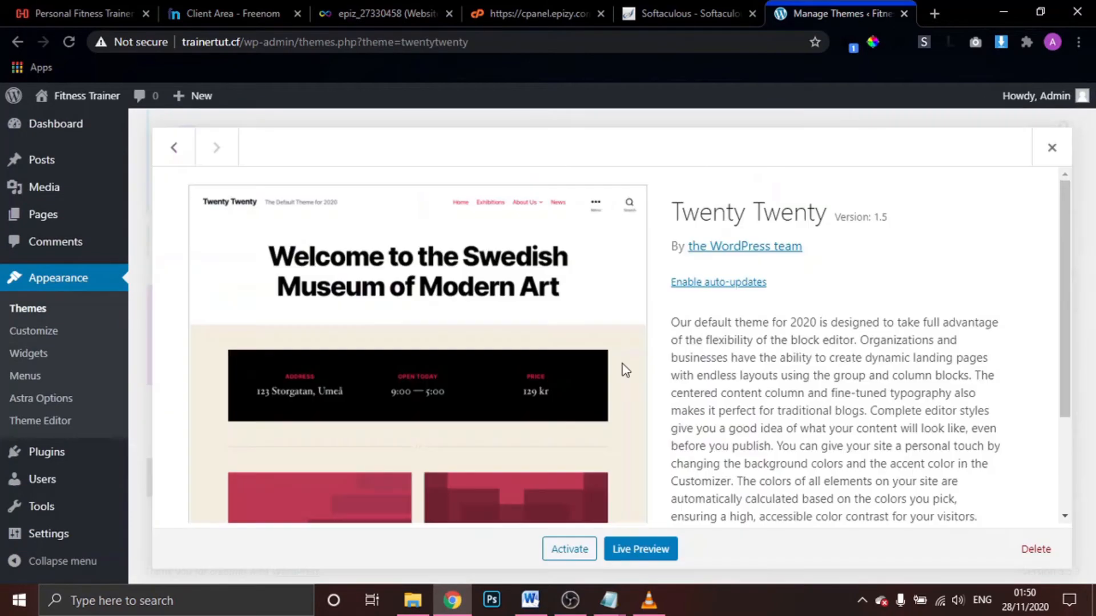
left_click(1036, 549)
left_click(638, 165)
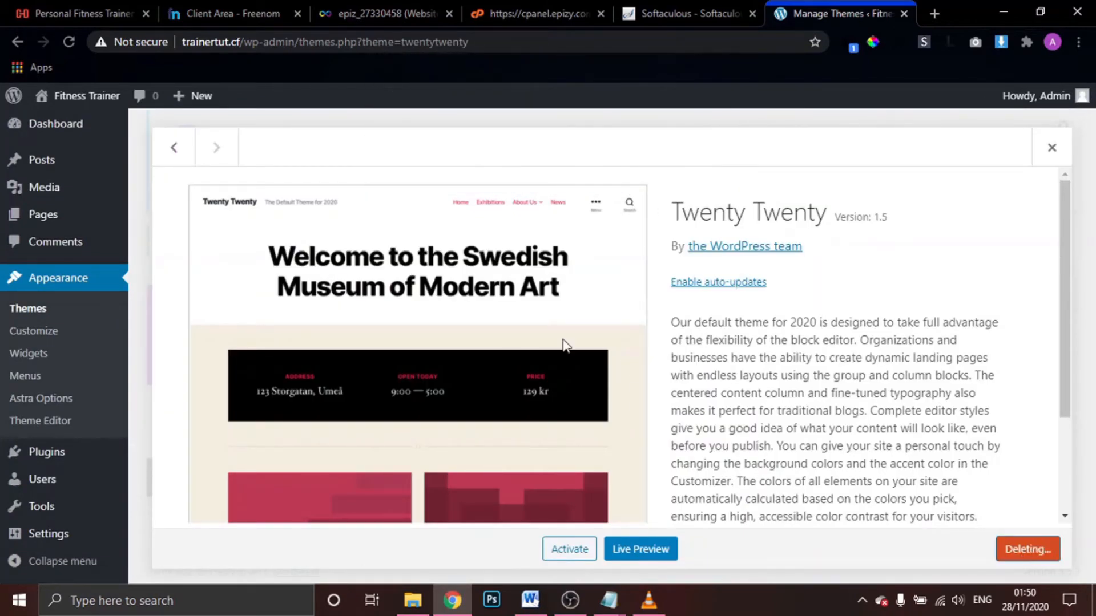
scroll(343, 353, "up", 7)
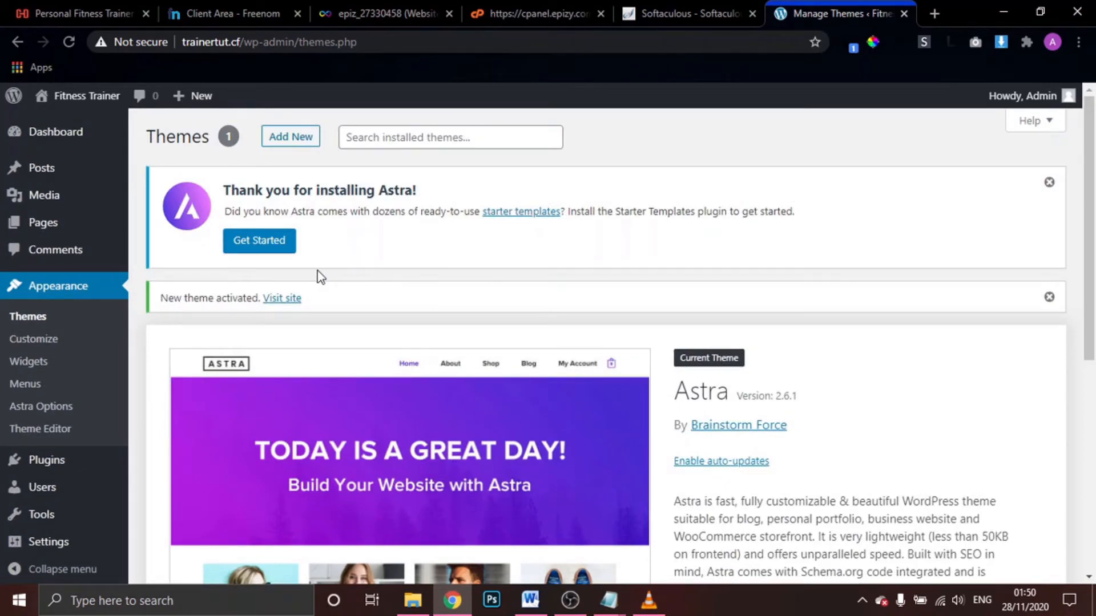
scroll(614, 440, "down", 5)
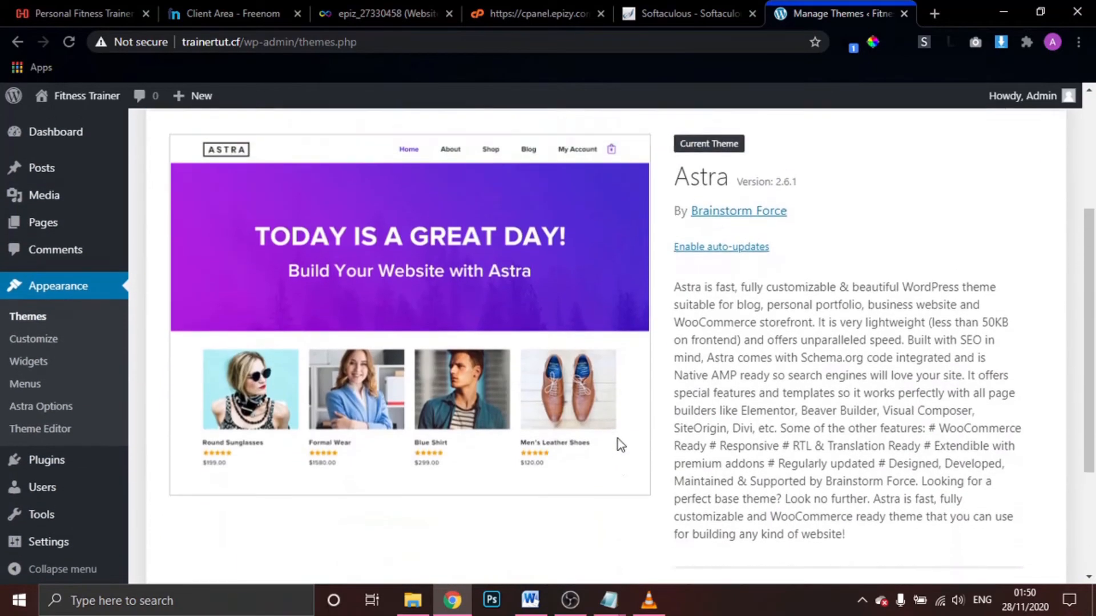
scroll(620, 444, "up", 5)
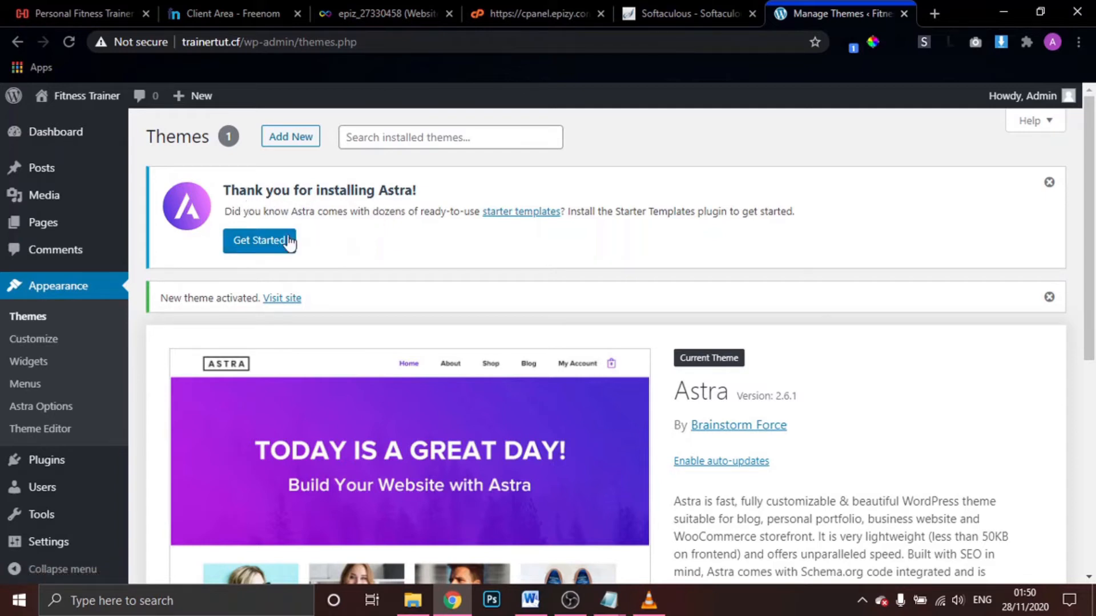
Install the Starter Templates plugin from the Astra notice and pick Elementor as page builder
left_click(257, 242)
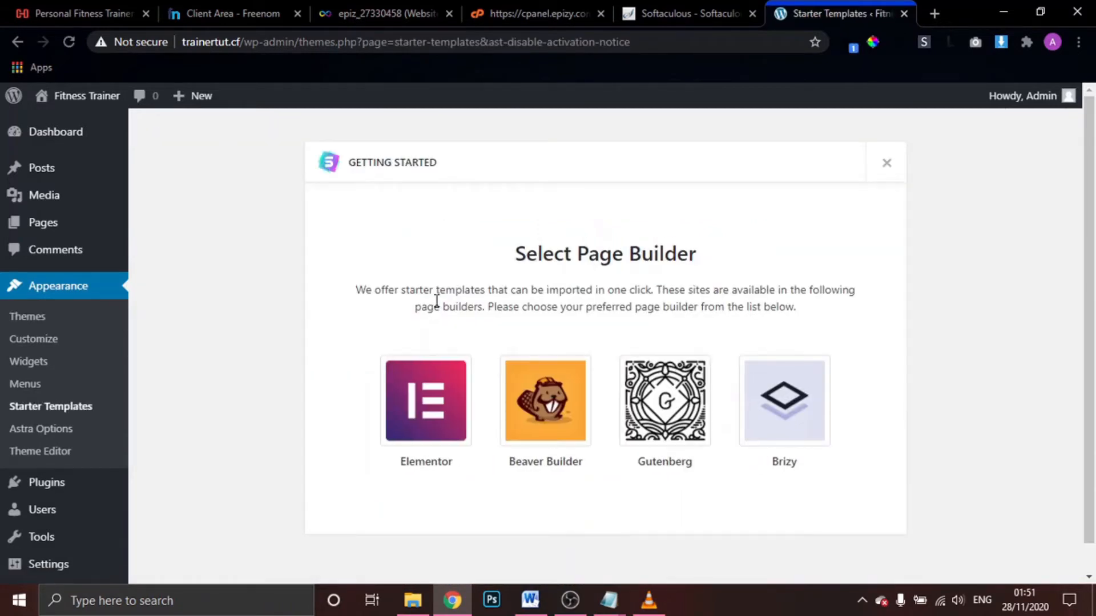
left_click(430, 409)
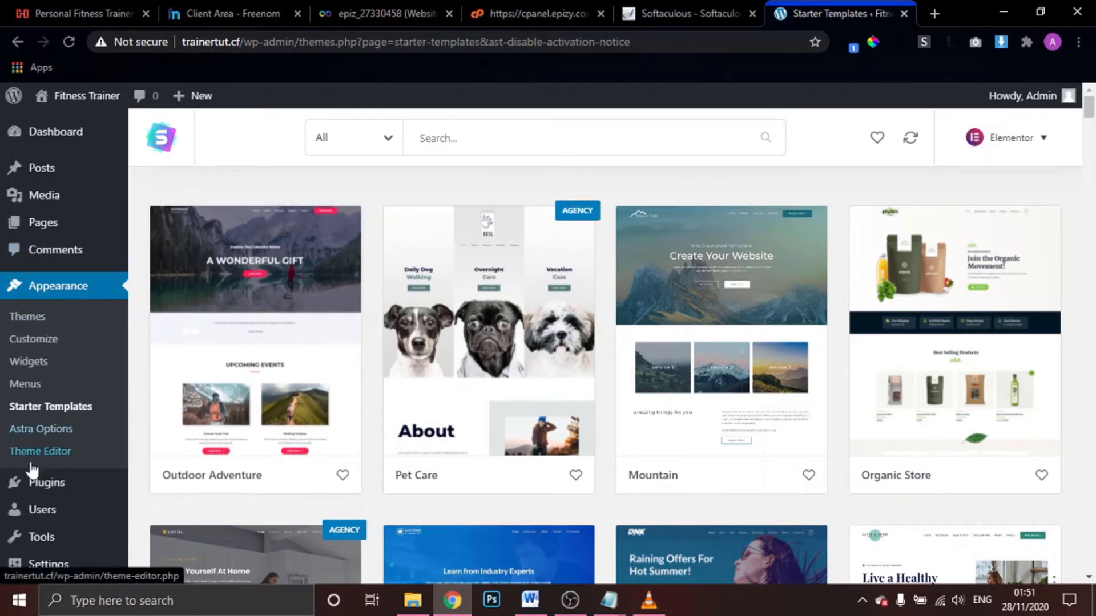
Search Add Plugins for 'astra starter site', dismissing the Starter Templates rating notice
mouse_move(52, 485)
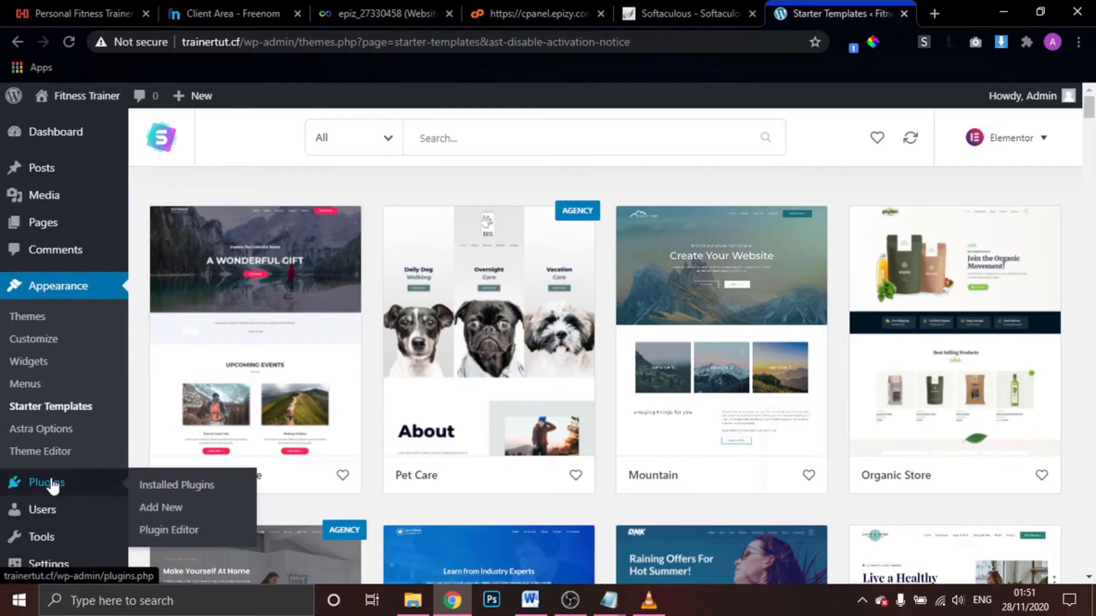
left_click(173, 510)
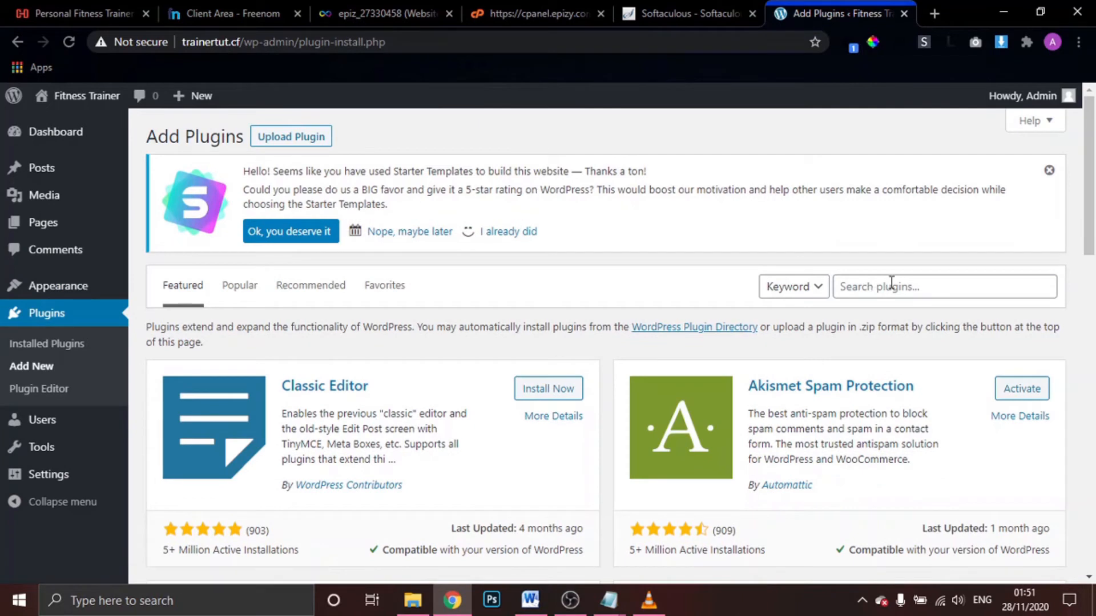
left_click(893, 285)
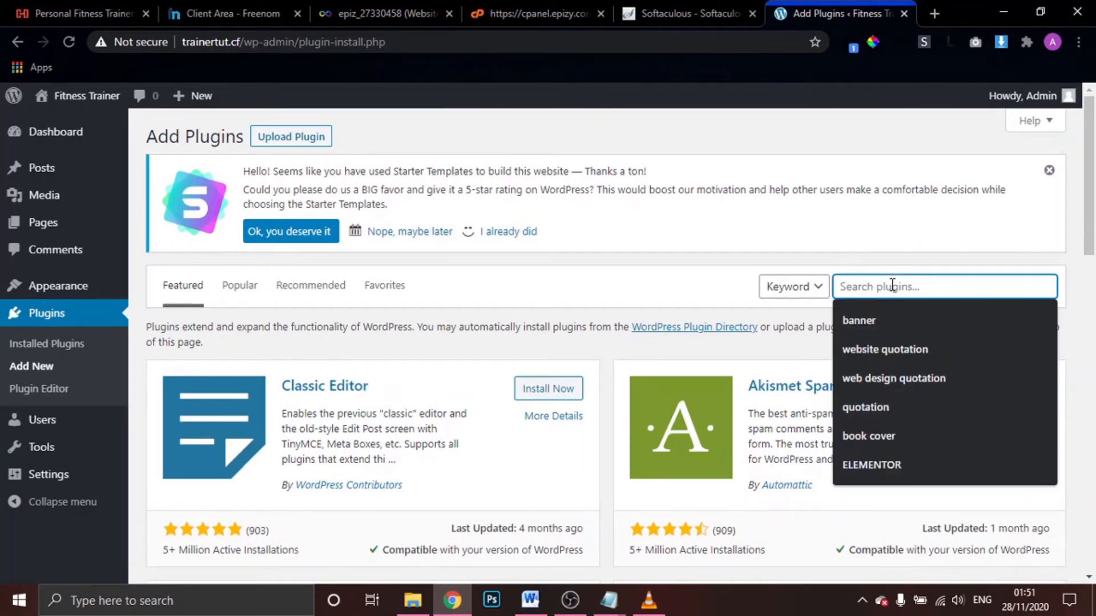
type("starter")
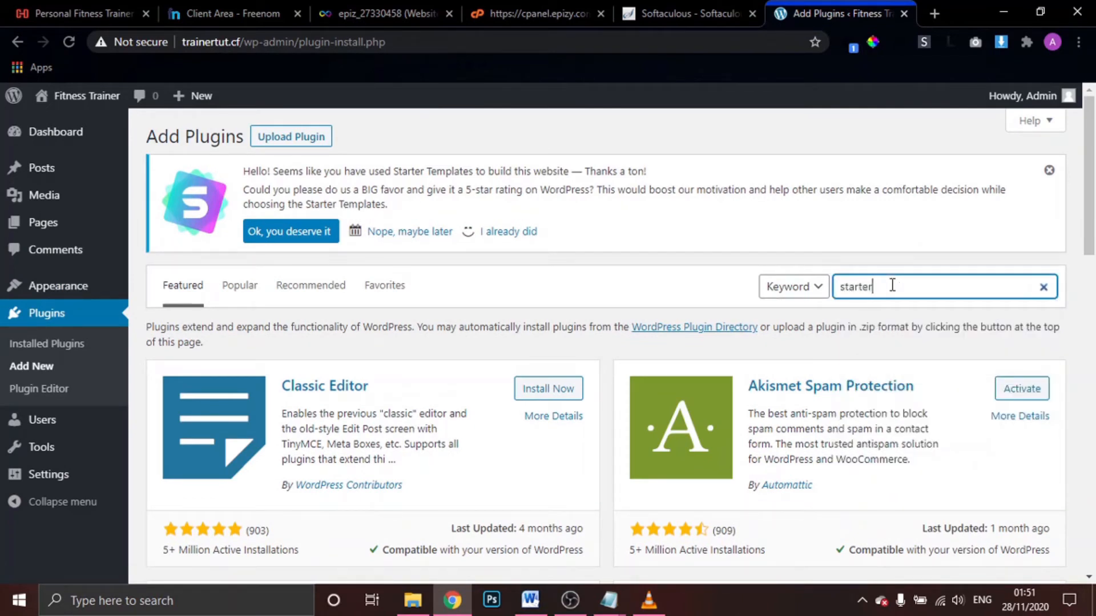
type(" site")
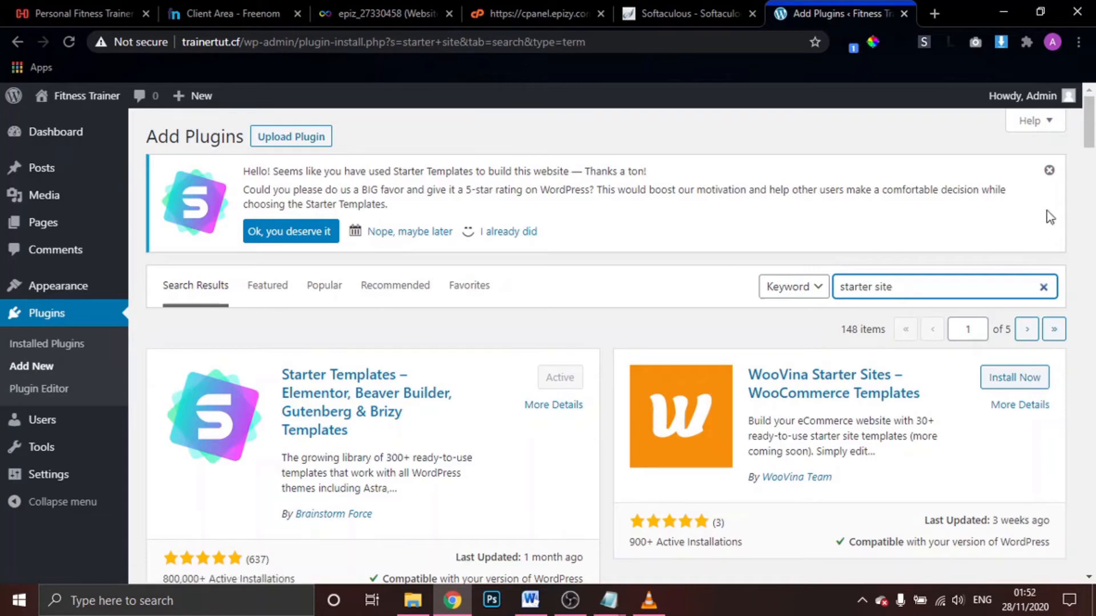
left_click(1050, 171)
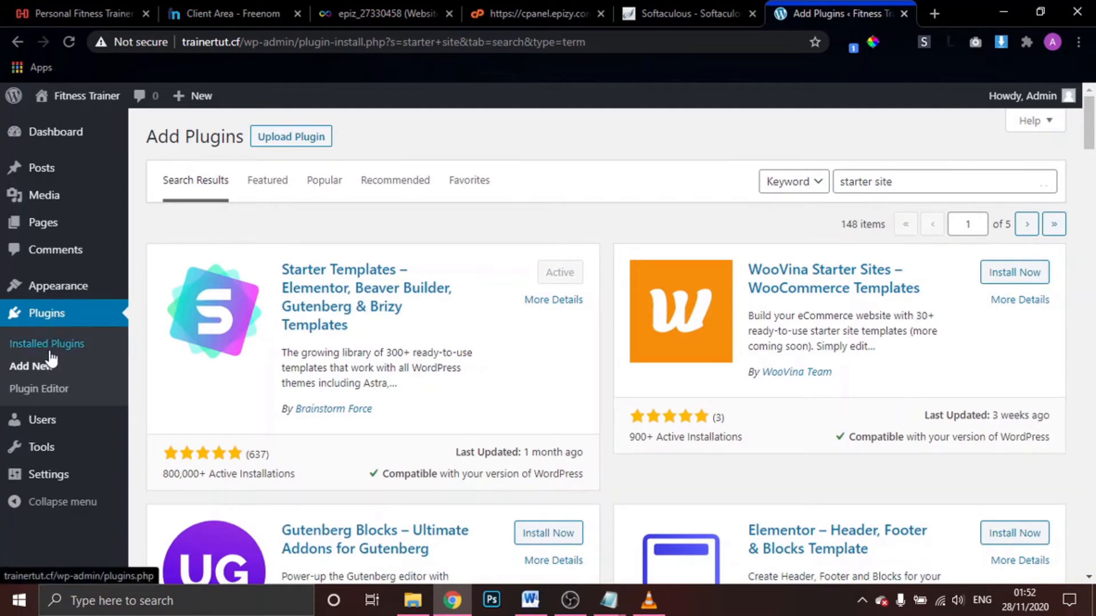
left_click(908, 186)
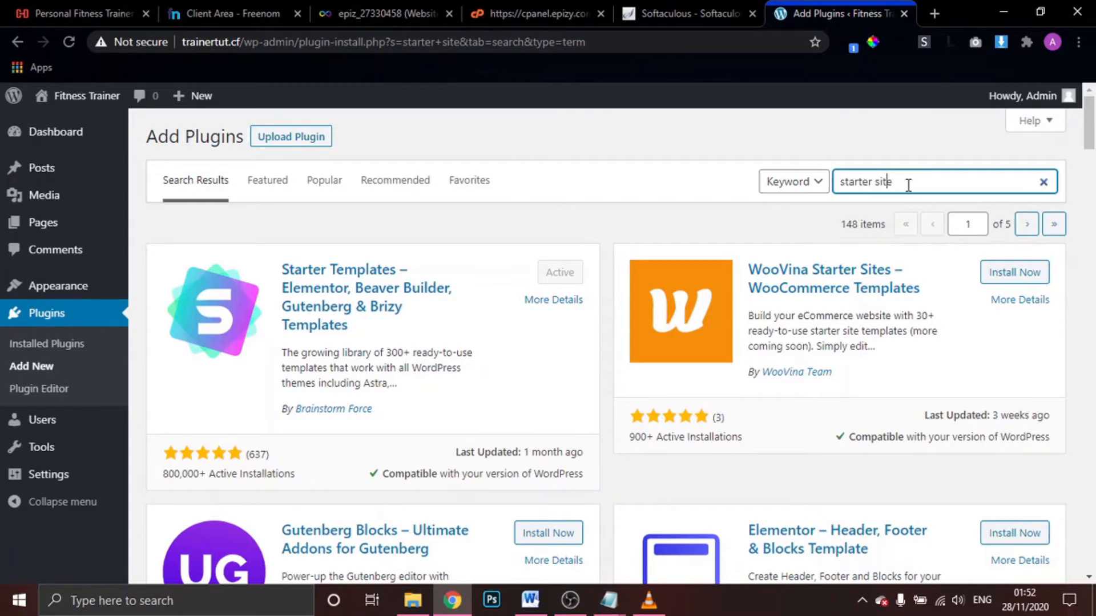
key("Home")
type("astra")
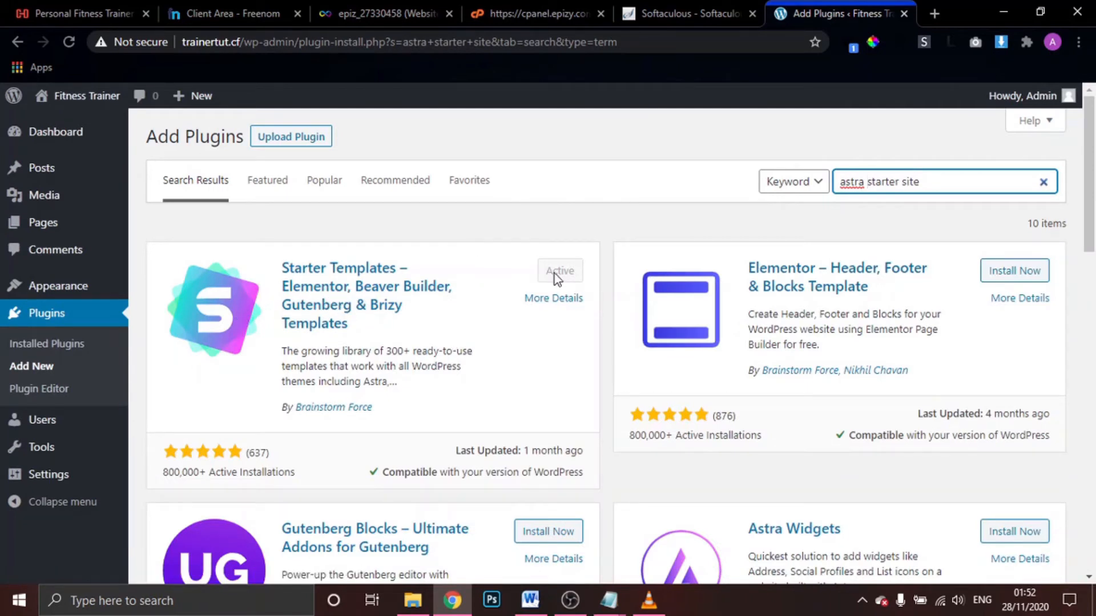
mouse_move(72, 293)
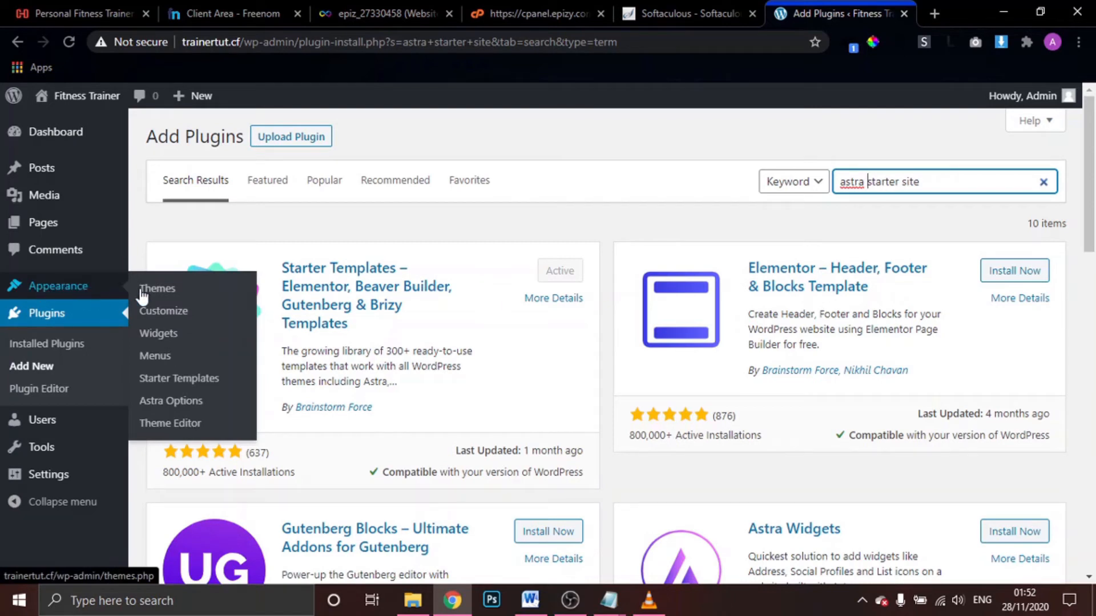
Search Starter Templates for 'fitness' and open a live preview of Personal Fitness Trainer
left_click(204, 386)
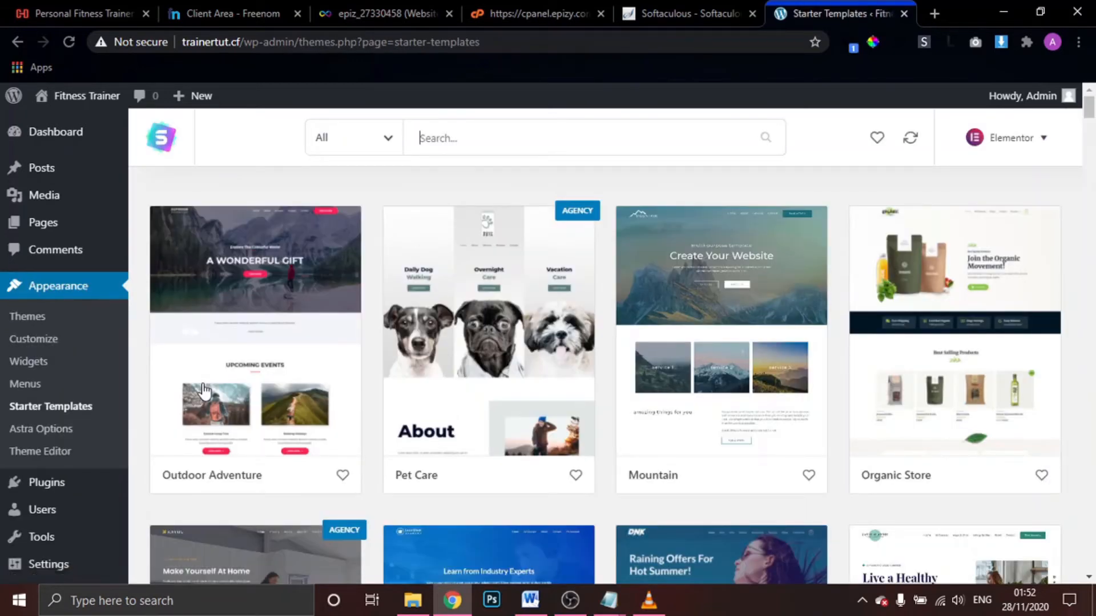
left_click(465, 145)
type("fitness")
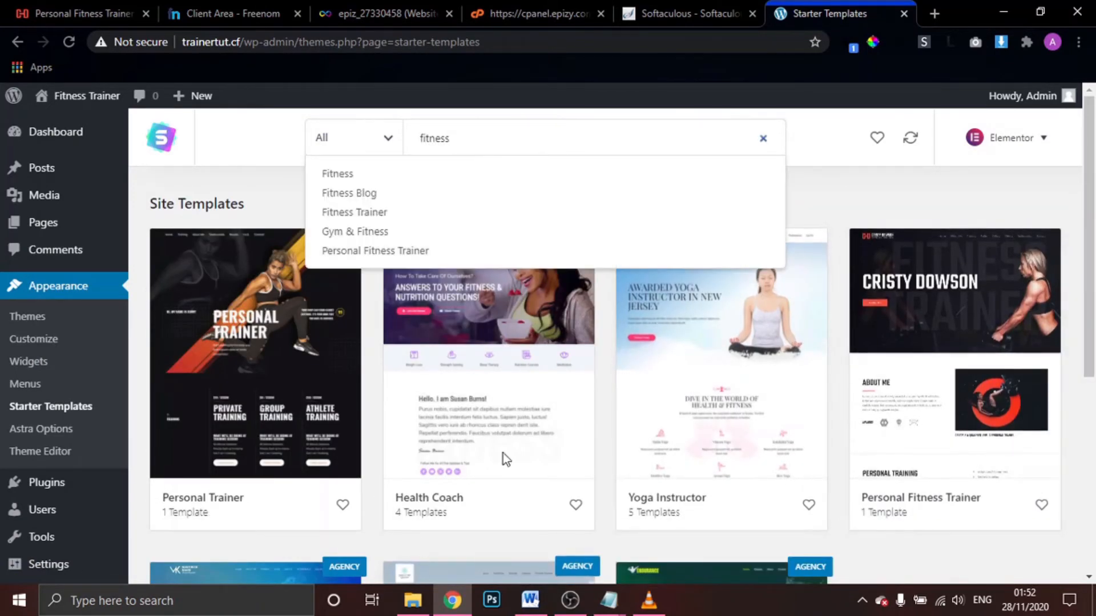
scroll(733, 363, "down", 2)
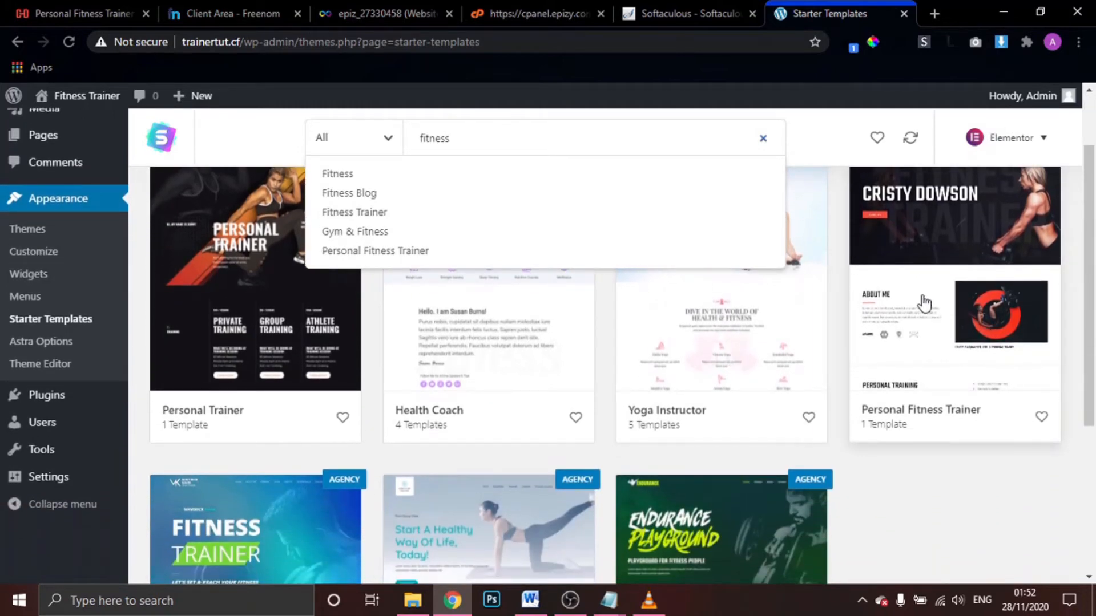
left_click(923, 301)
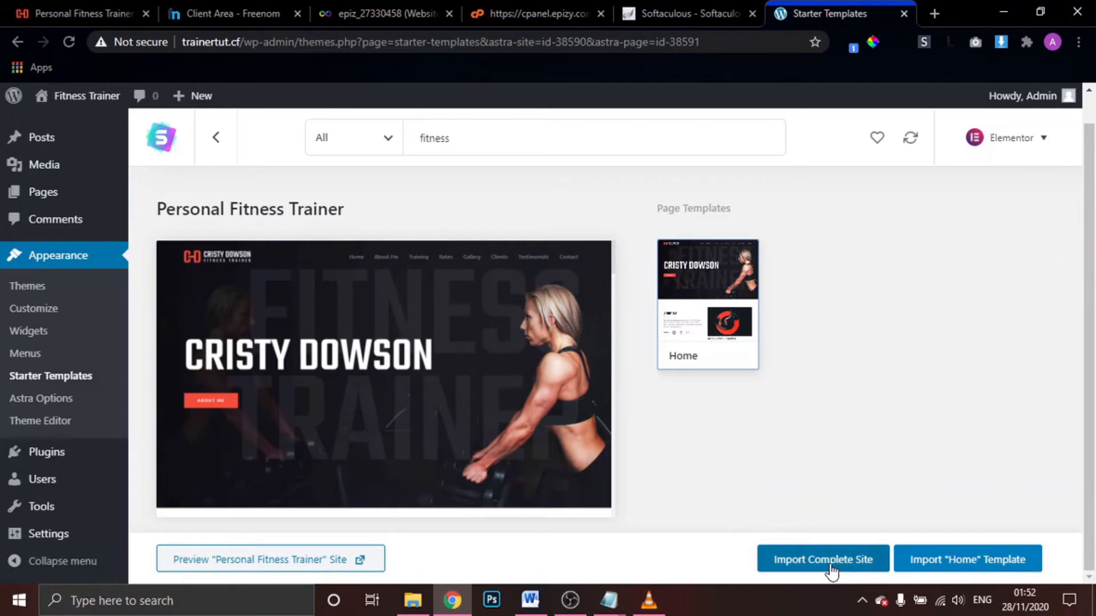
left_click(337, 564)
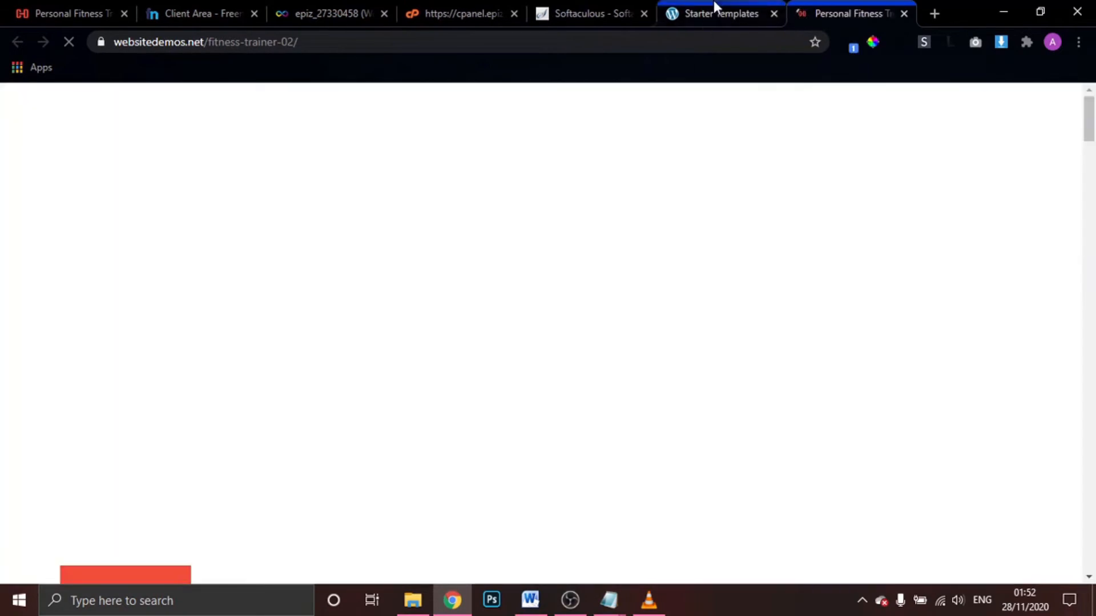
left_click(715, 9)
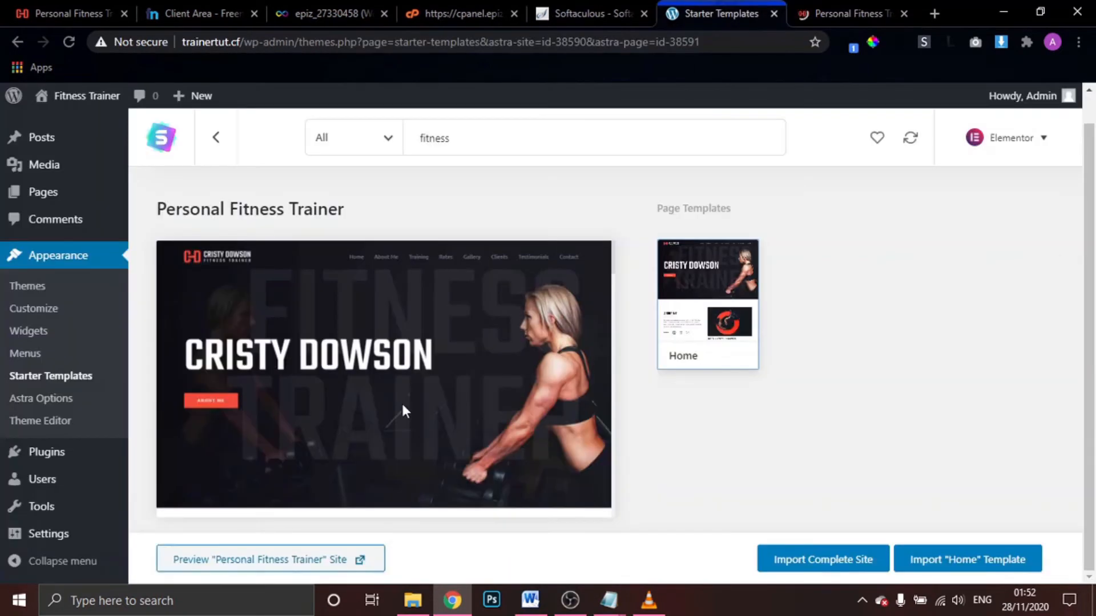
Scroll through the Personal Fitness Trainer demo preview tab, then close it
left_click(863, 8)
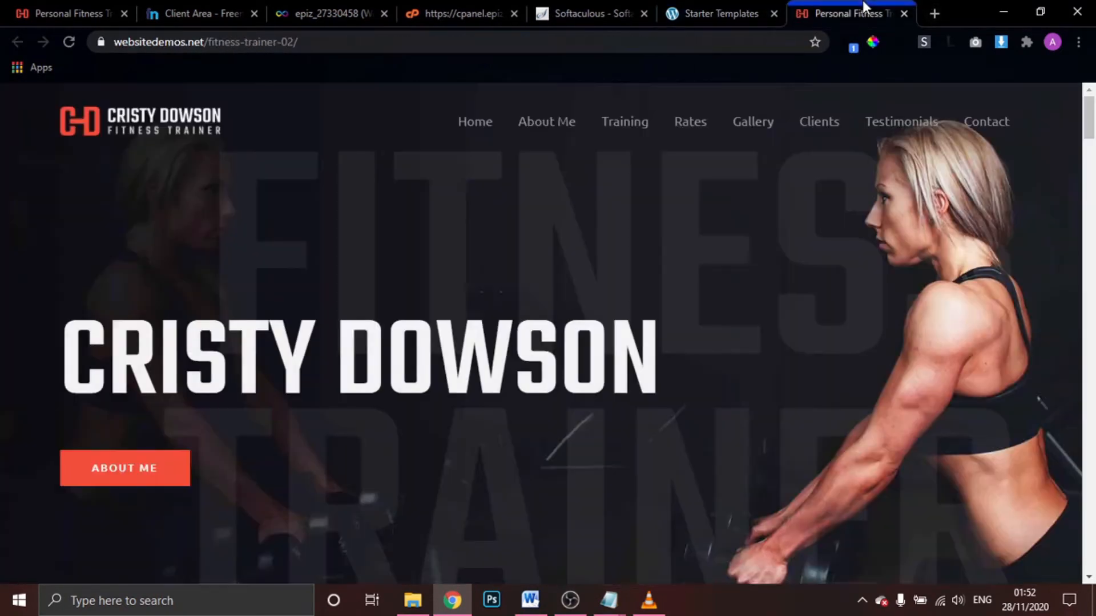
scroll(736, 267, "down", 5)
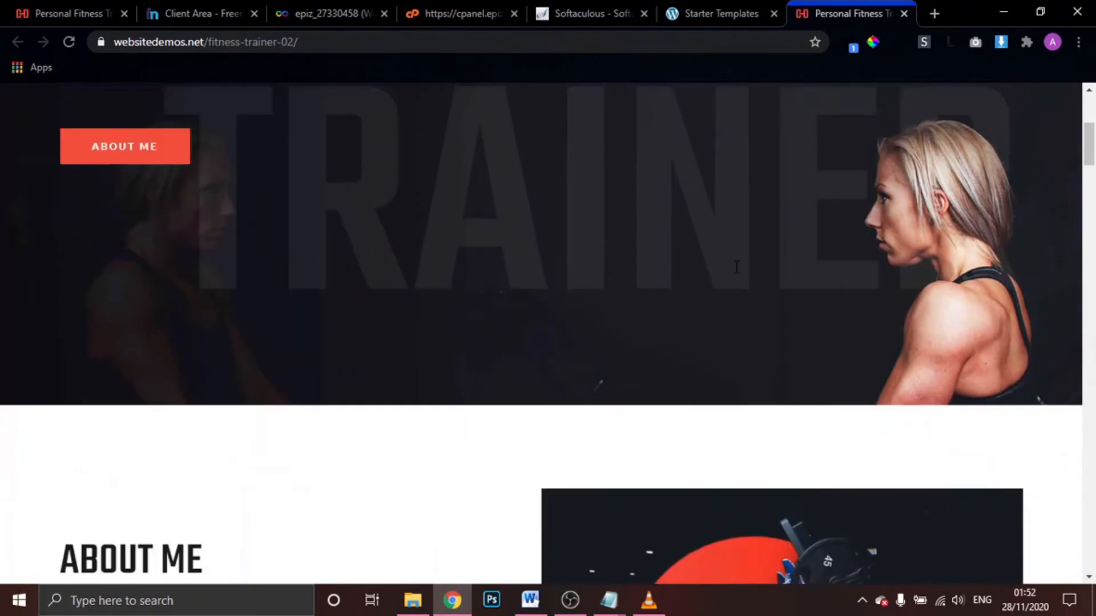
scroll(736, 267, "down", 10)
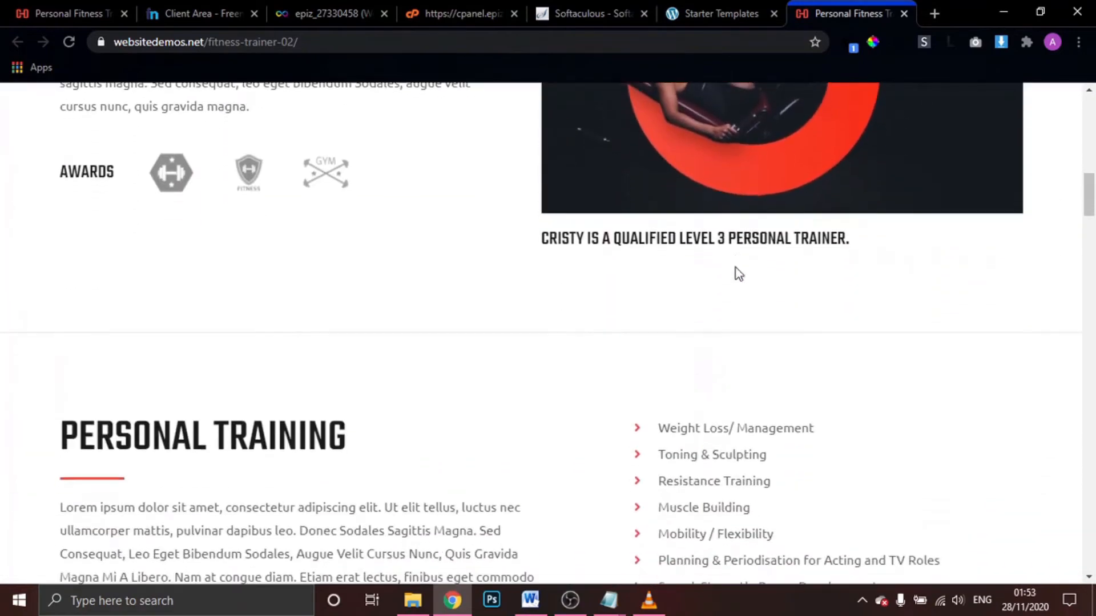
scroll(737, 271, "down", 20)
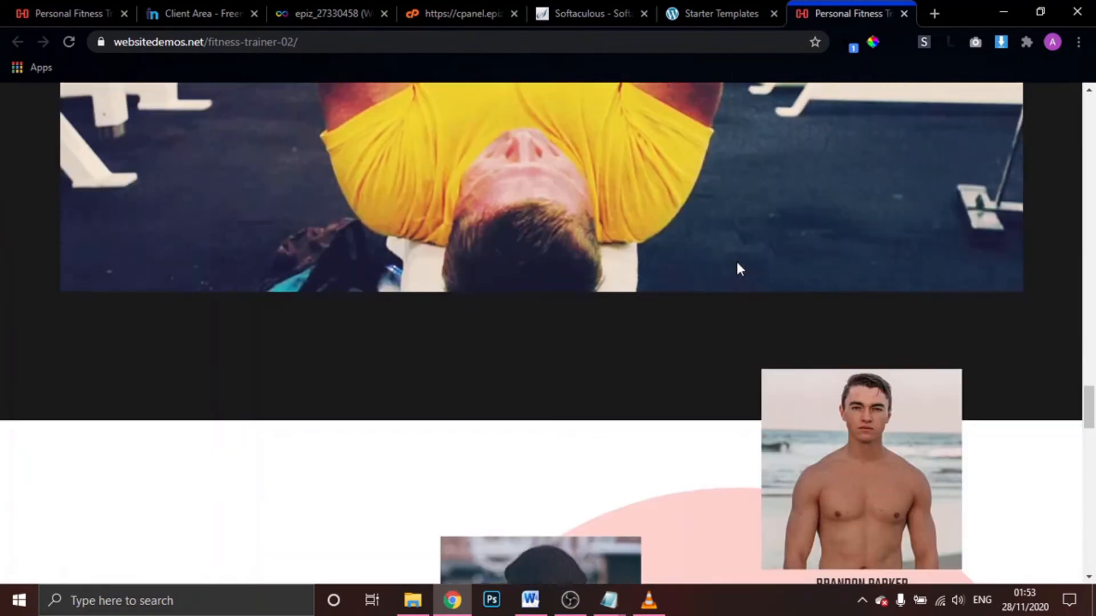
scroll(740, 268, "down", 20)
scroll(740, 268, "up", 15)
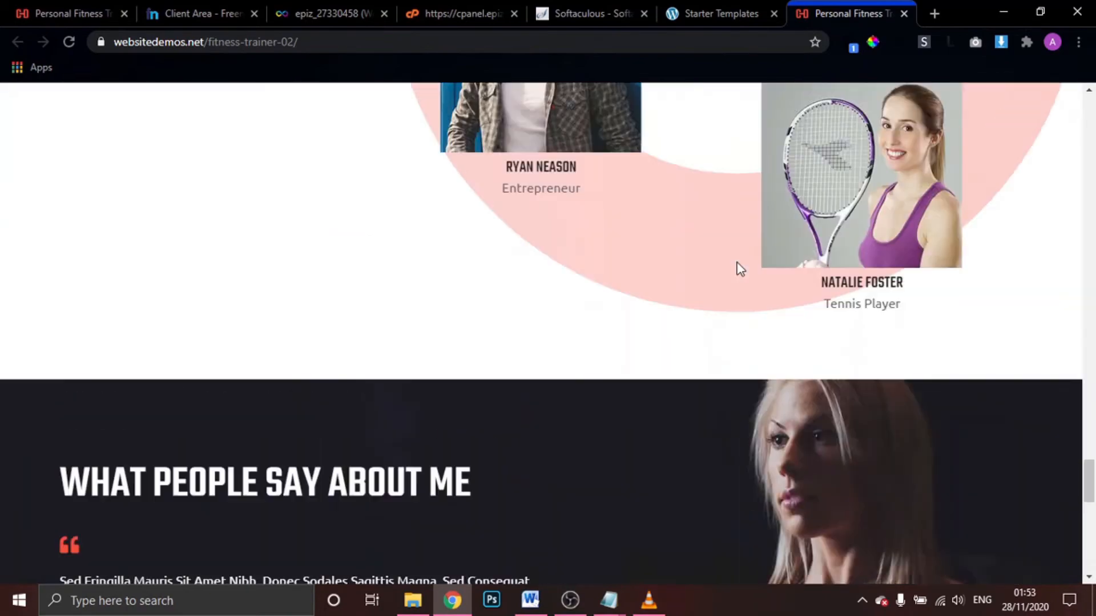
scroll(740, 268, "up", 20)
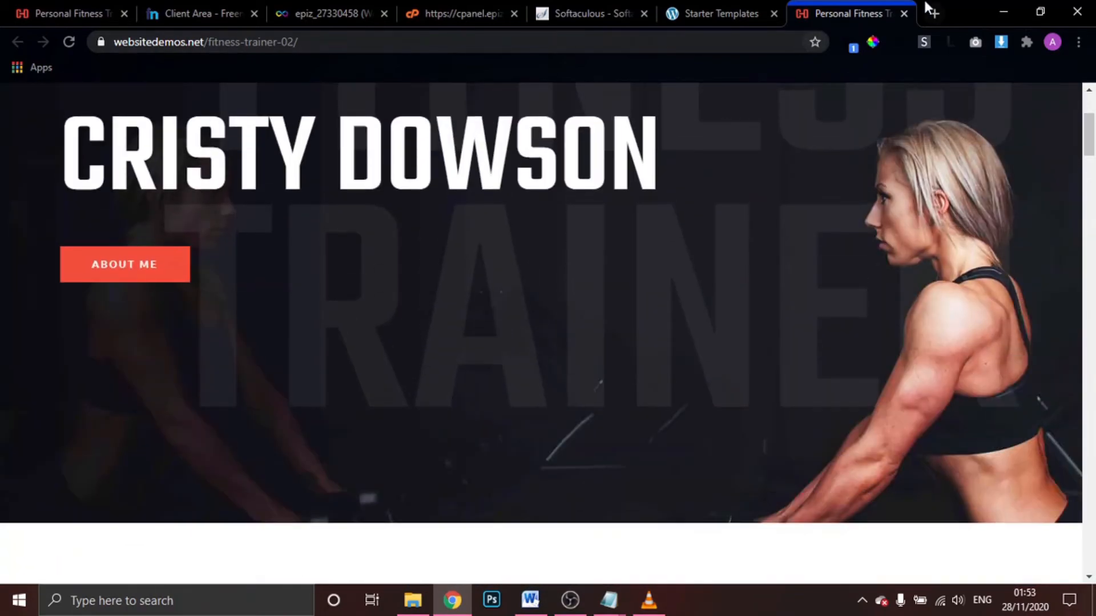
left_click(904, 13)
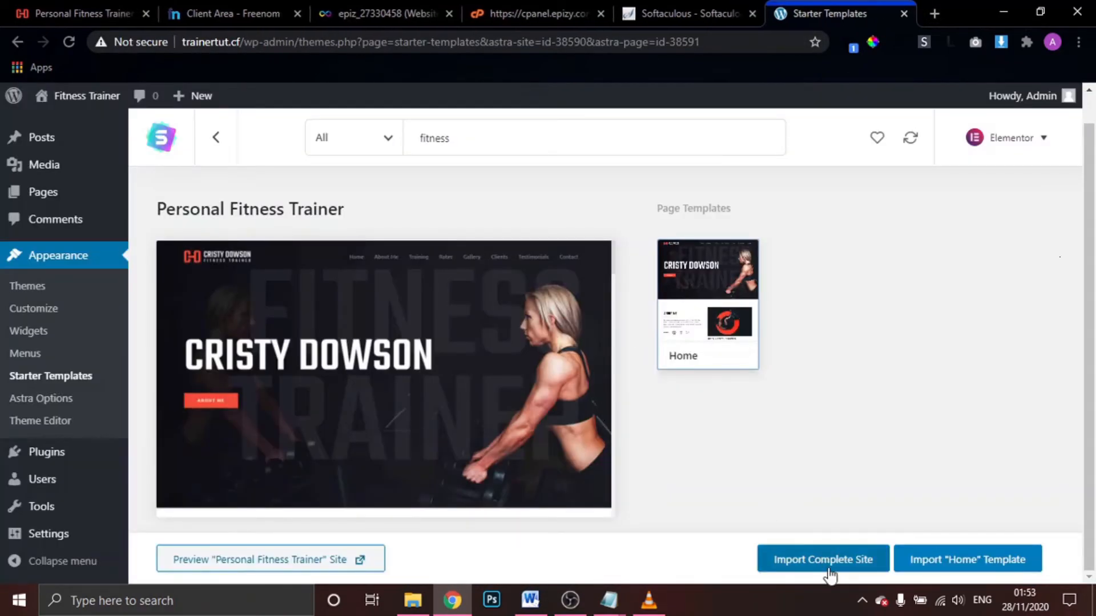
Import the complete Personal Fitness Trainer site with 'Delete Previously Imported Site' left unchecked
left_click(824, 565)
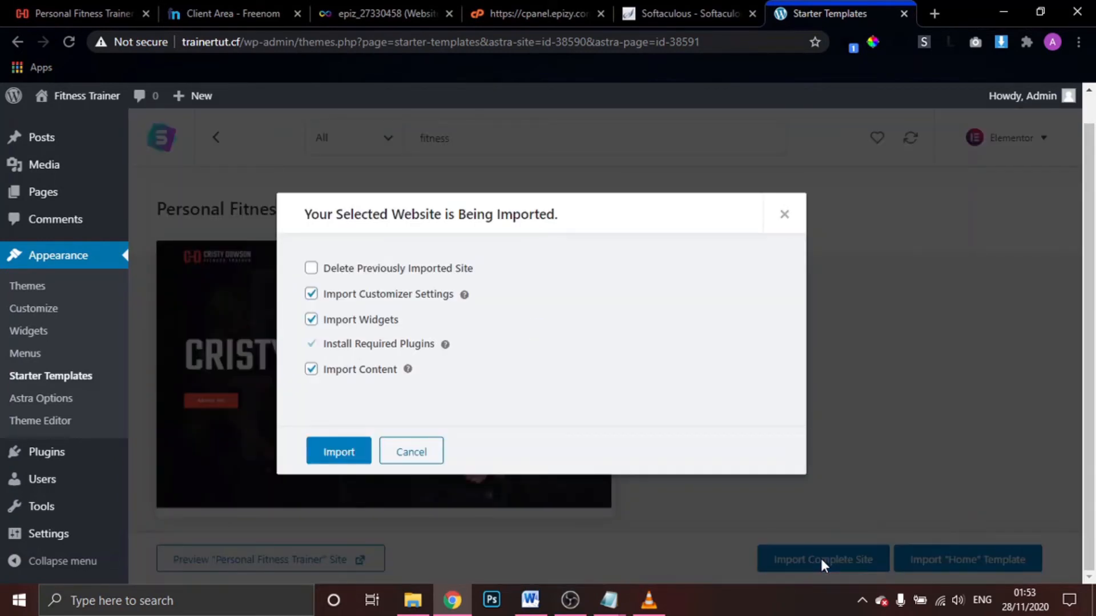
left_click(312, 269)
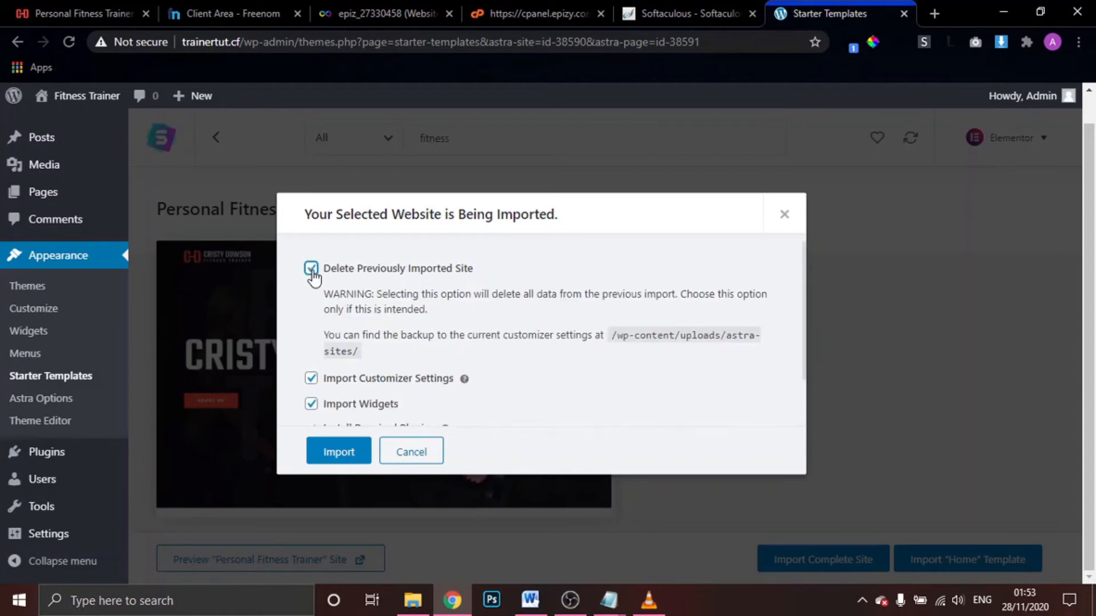
left_click(312, 271)
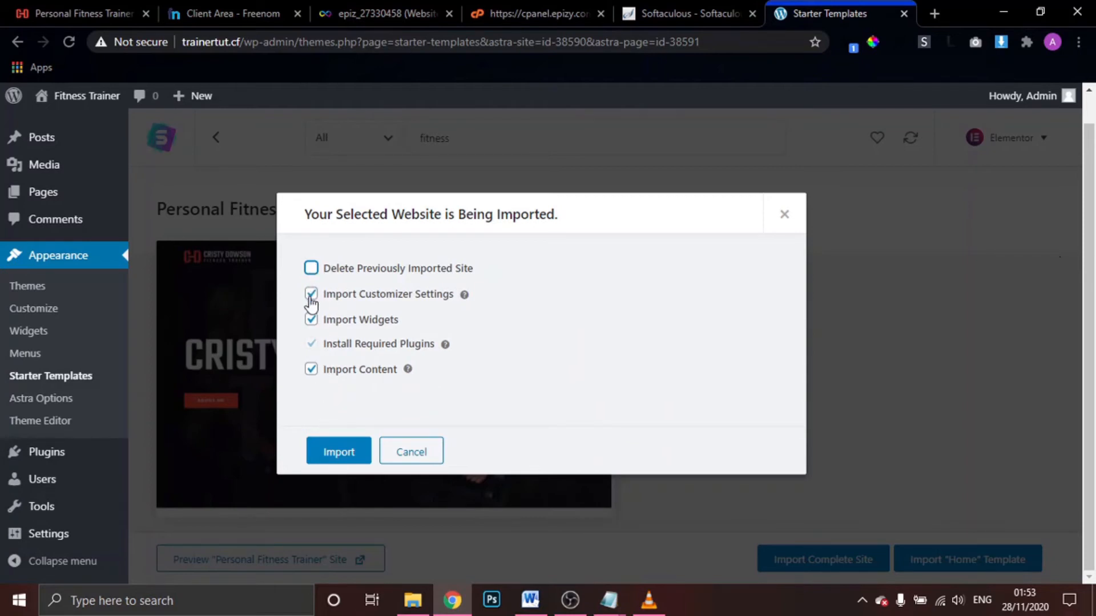
left_click(337, 459)
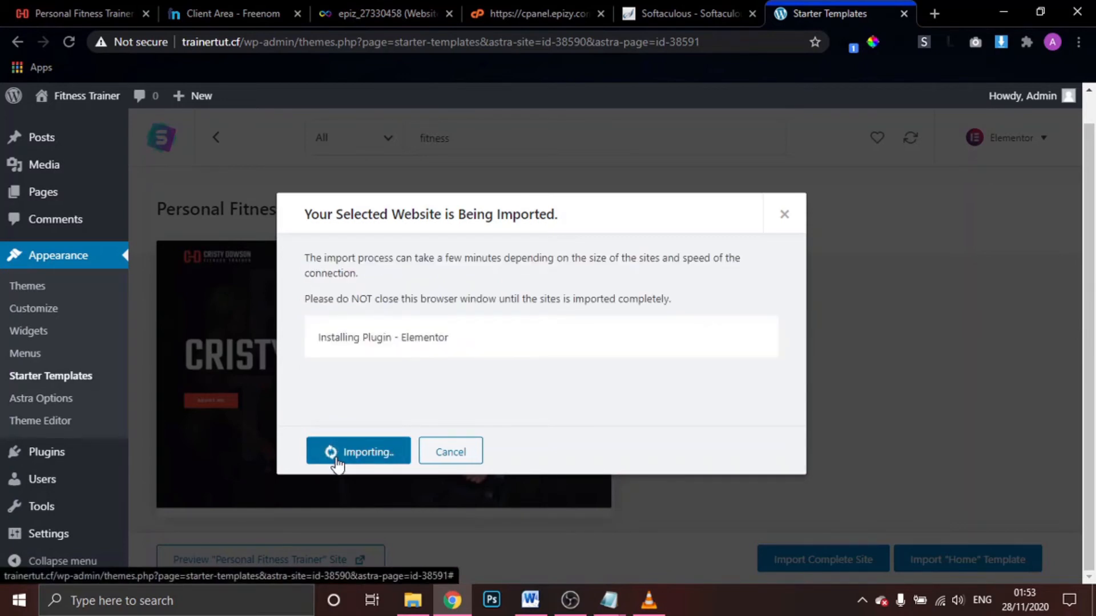
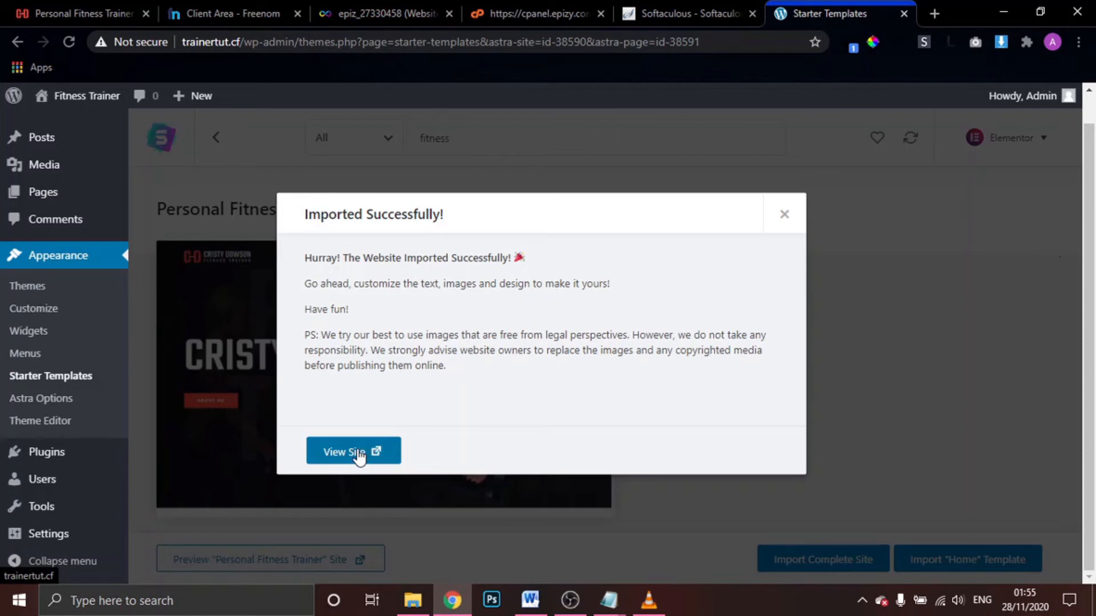
Open a new Chrome tab now that the starter site import has finished
left_click(934, 13)
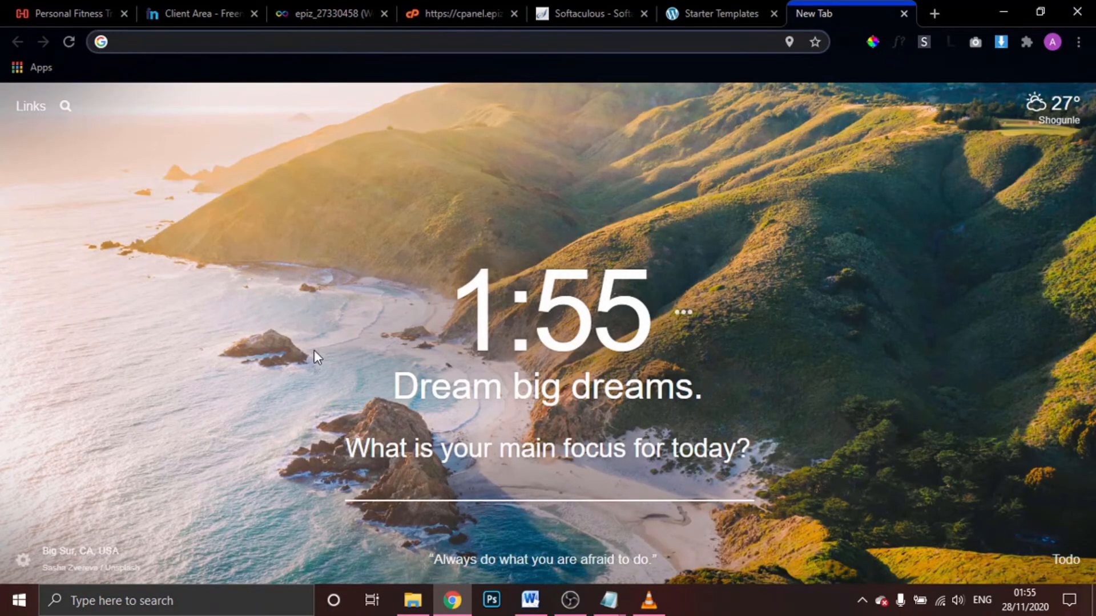
Load trainertut.cf in the new tab, correcting the mistyped final letter
type("trainer")
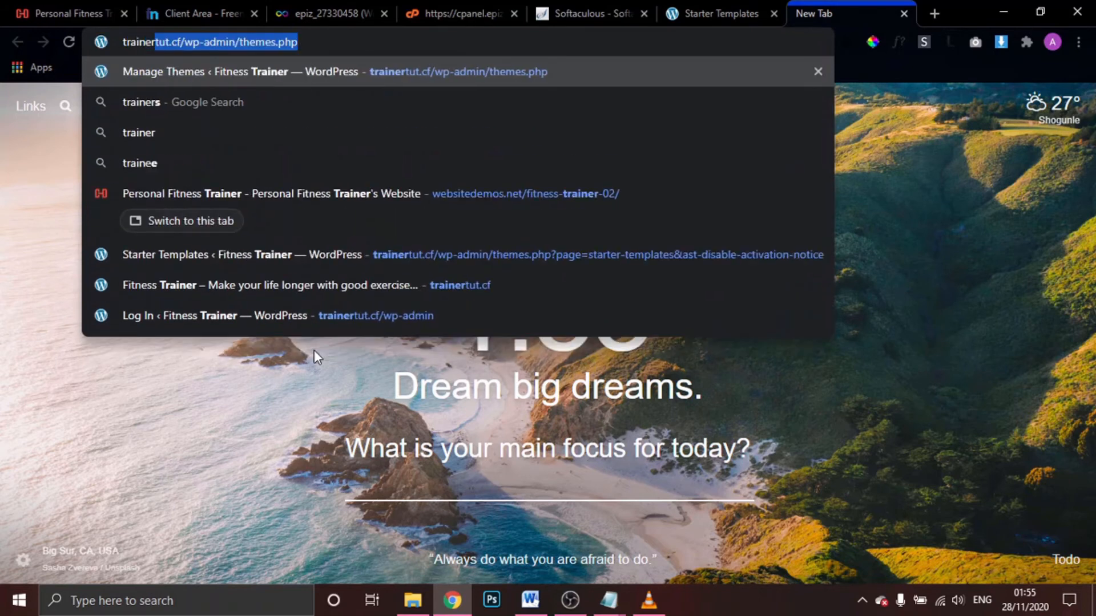
type("tut")
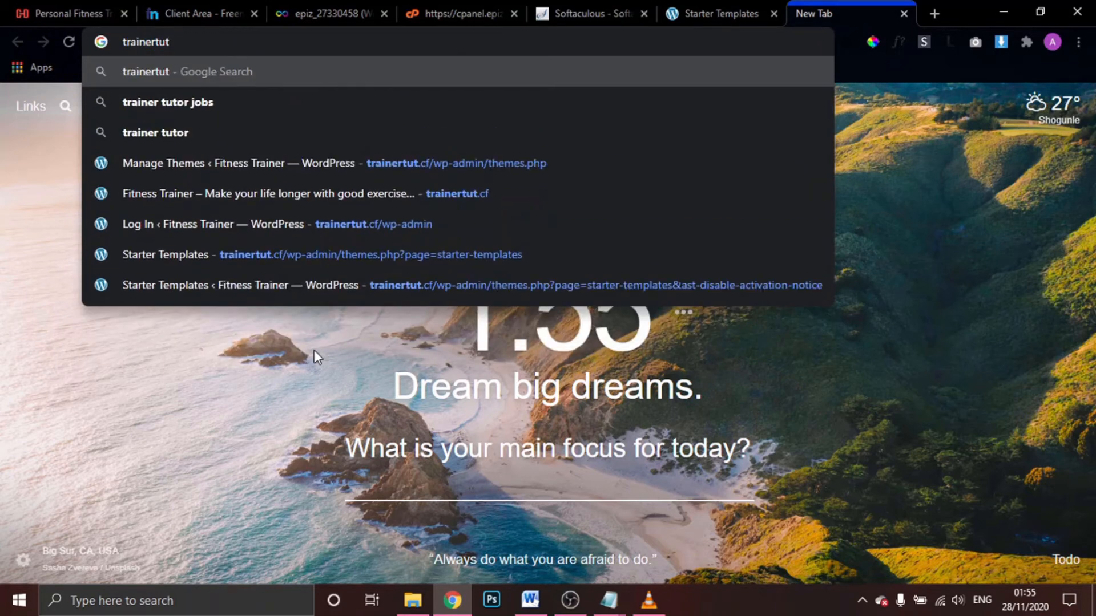
type(".cg")
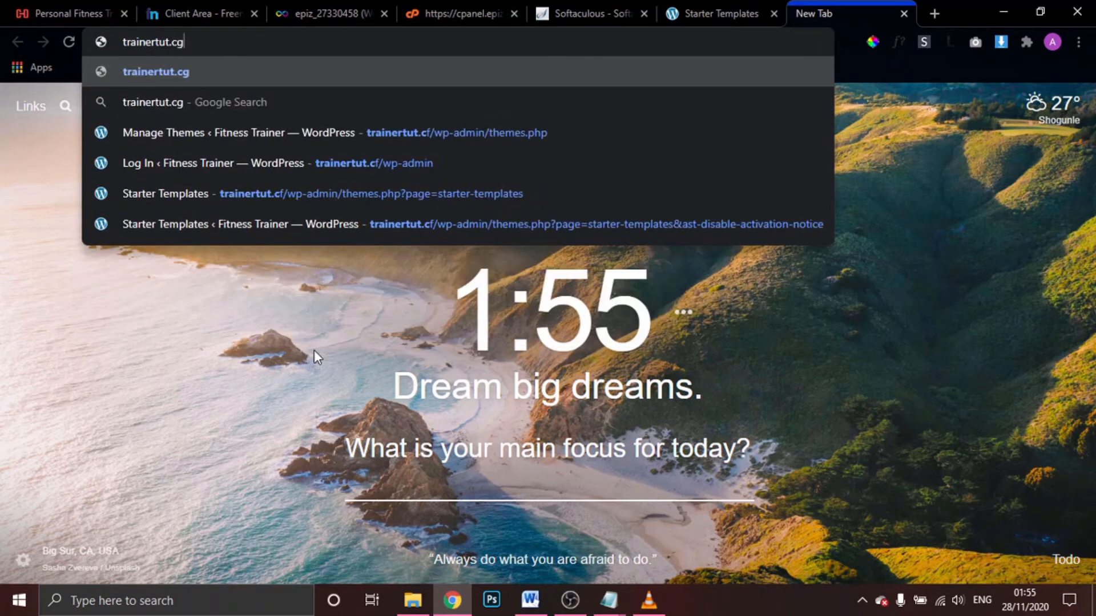
key("BackSpace")
type("f")
key("Return")
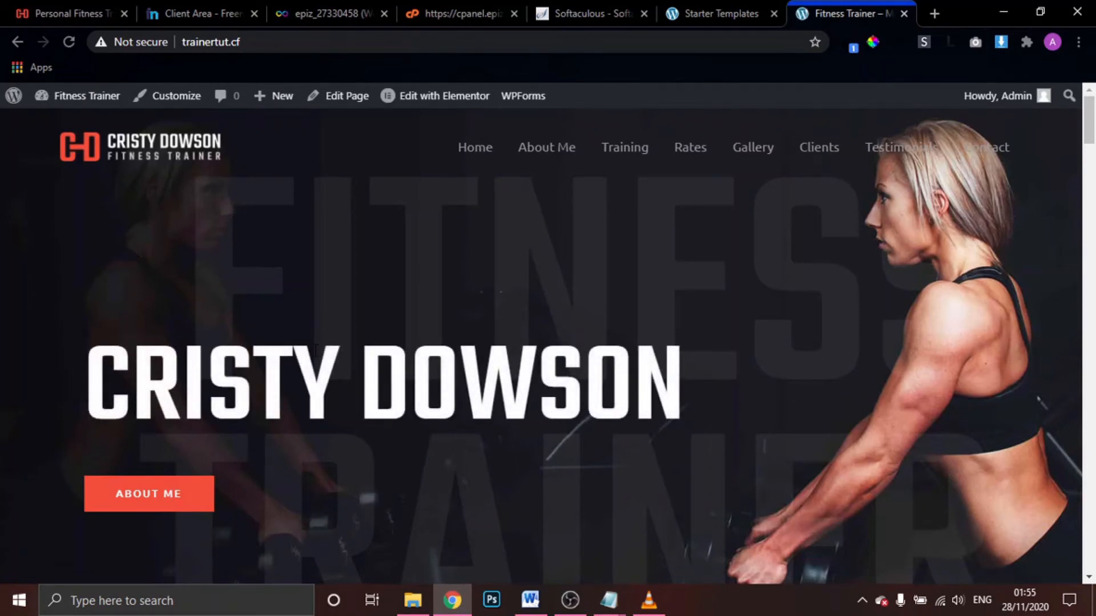
Scroll the live homepage, then reload it so the Training Gallery images appear
scroll(316, 351, "down", 10)
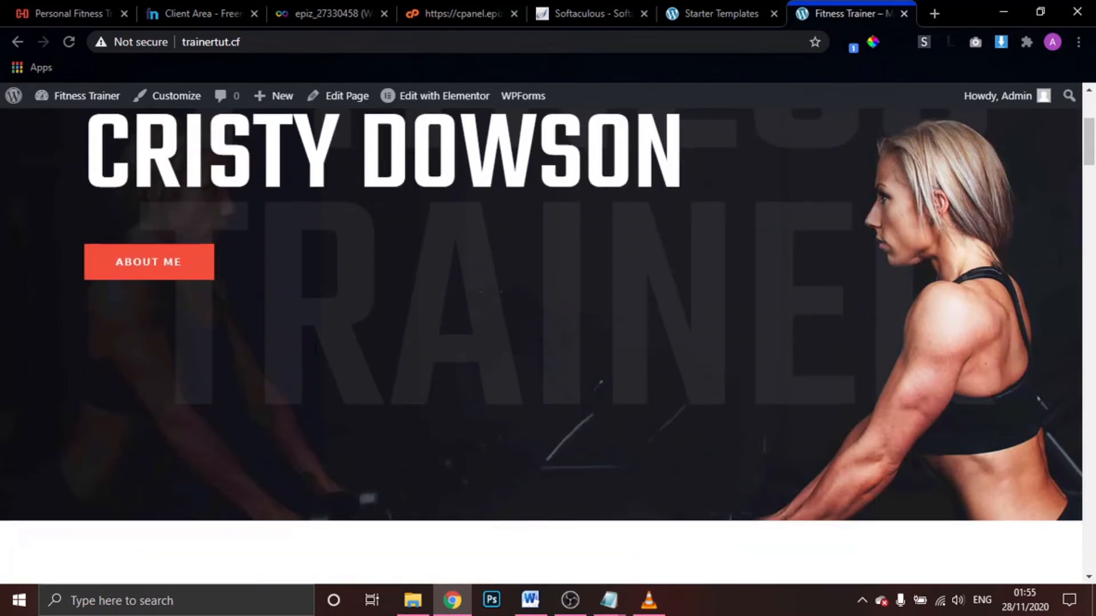
scroll(316, 350, "down", 15)
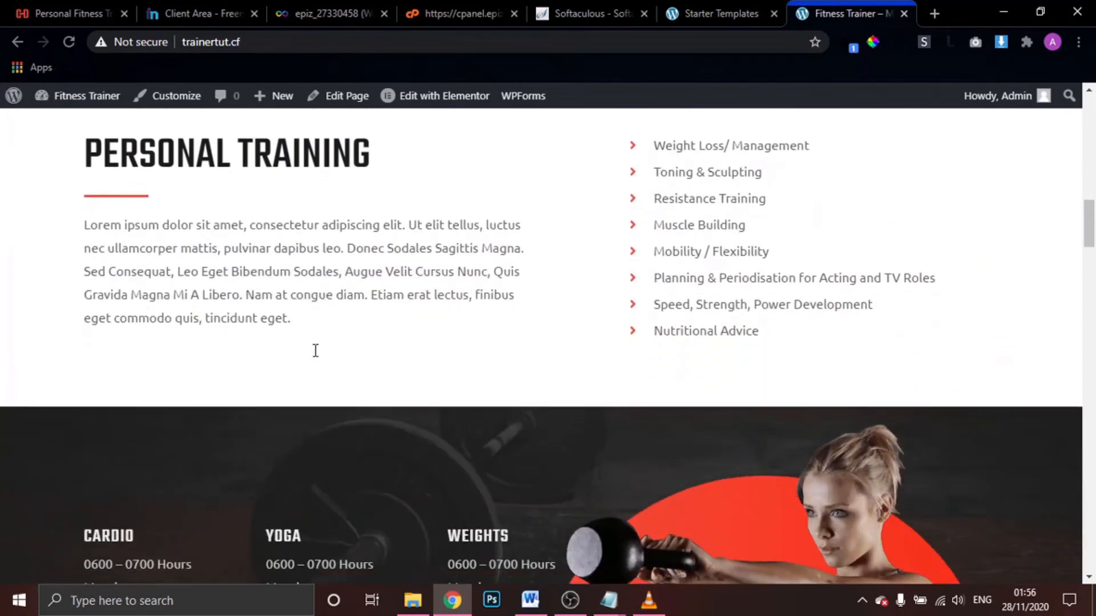
scroll(314, 351, "down", 15)
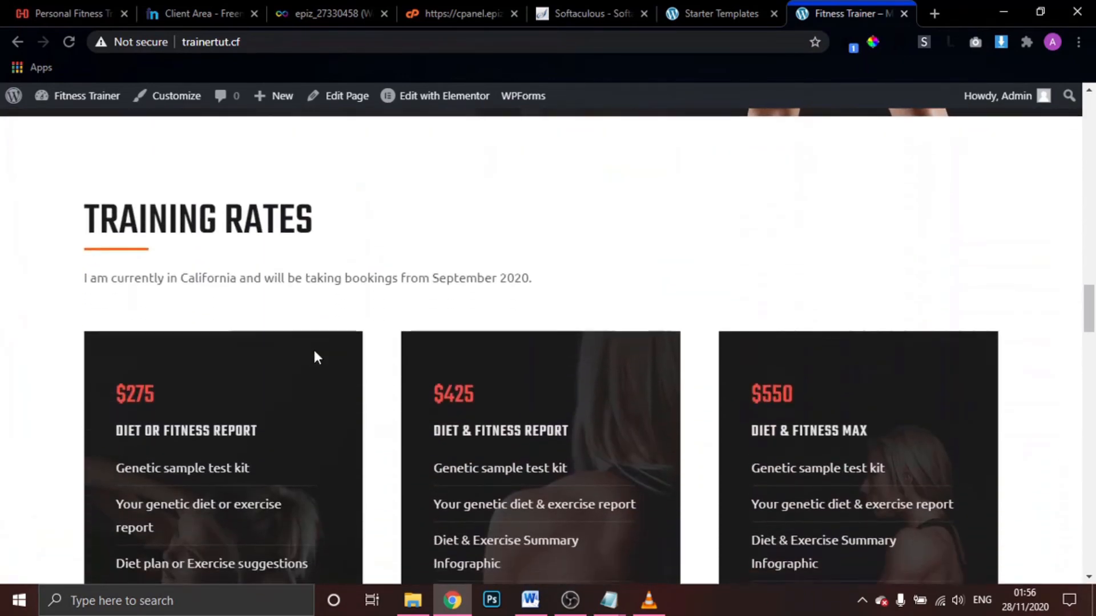
scroll(315, 354, "down", 12)
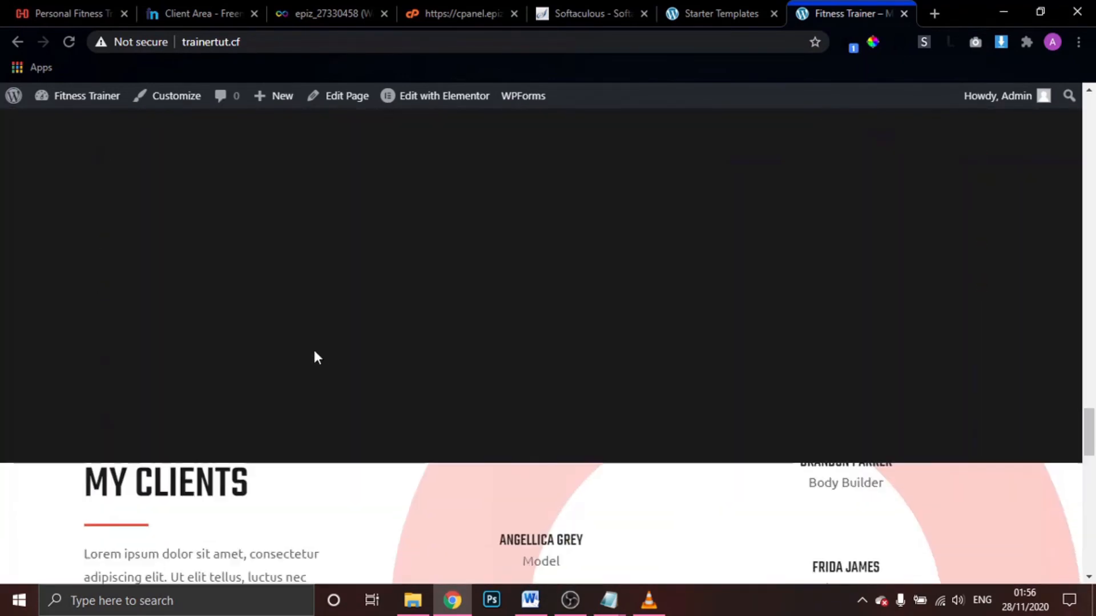
scroll(315, 354, "up", 8)
scroll(318, 358, "down", 2)
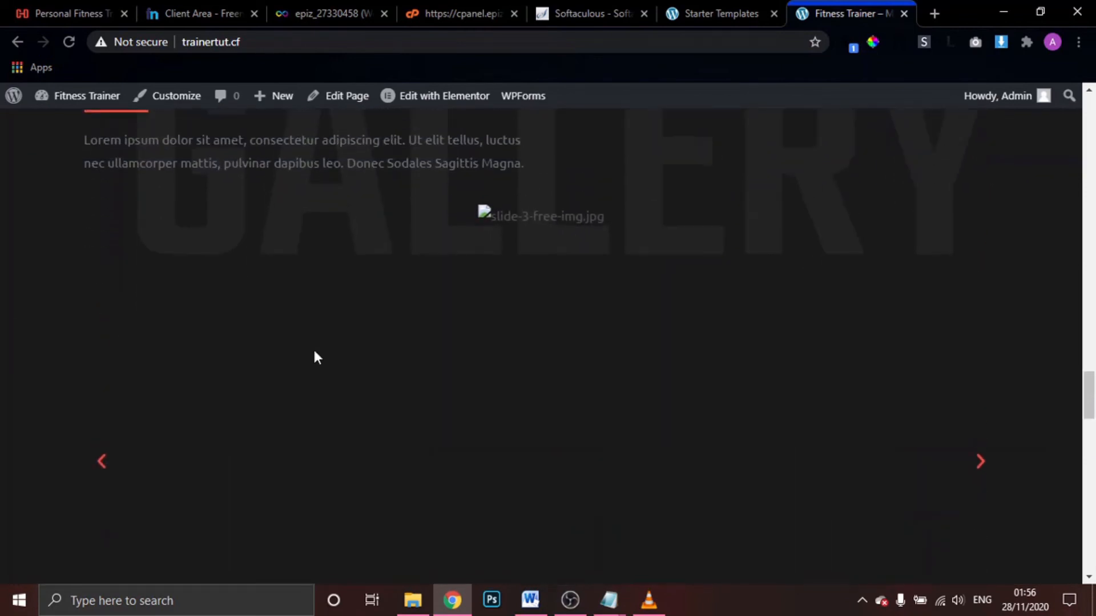
scroll(318, 358, "up", 2)
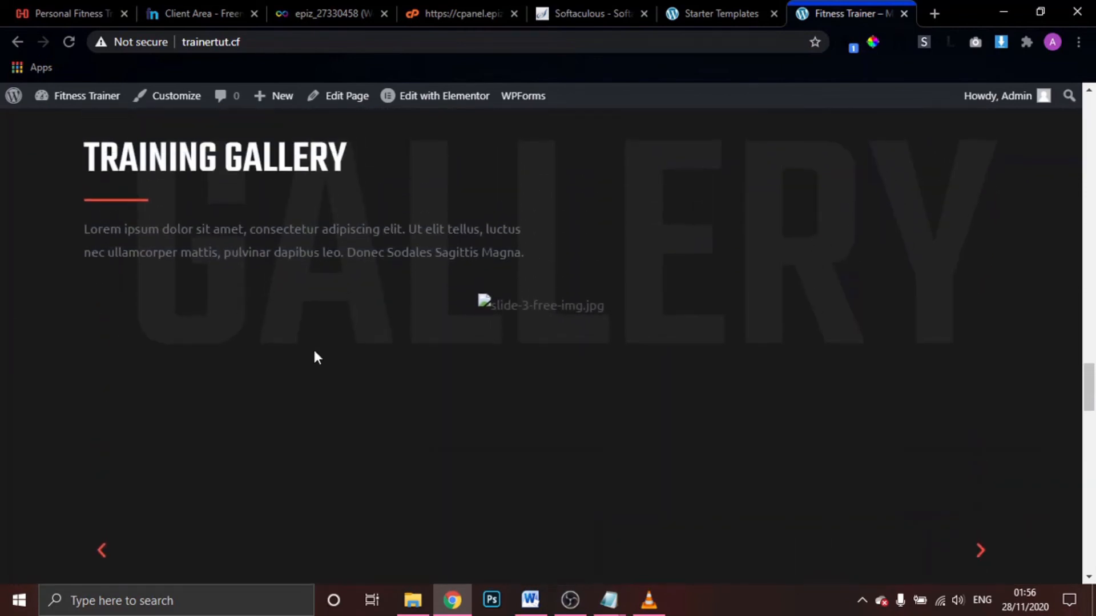
left_click(67, 40)
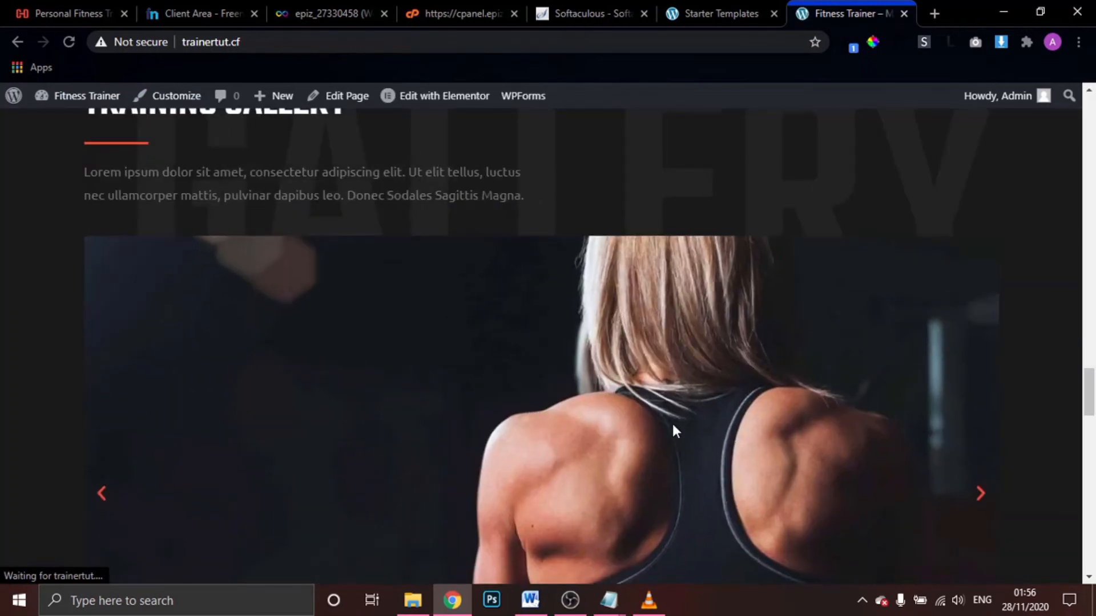
Review the reloaded homepage sections and return to the top
scroll(672, 422, "up", 3)
scroll(672, 423, "down", 15)
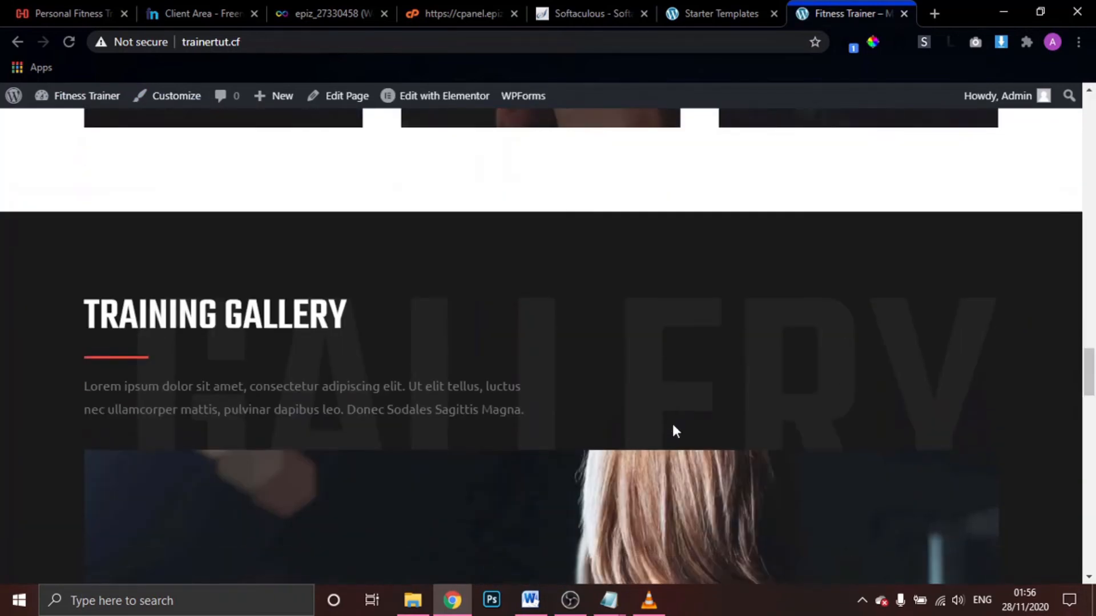
scroll(675, 431, "down", 13)
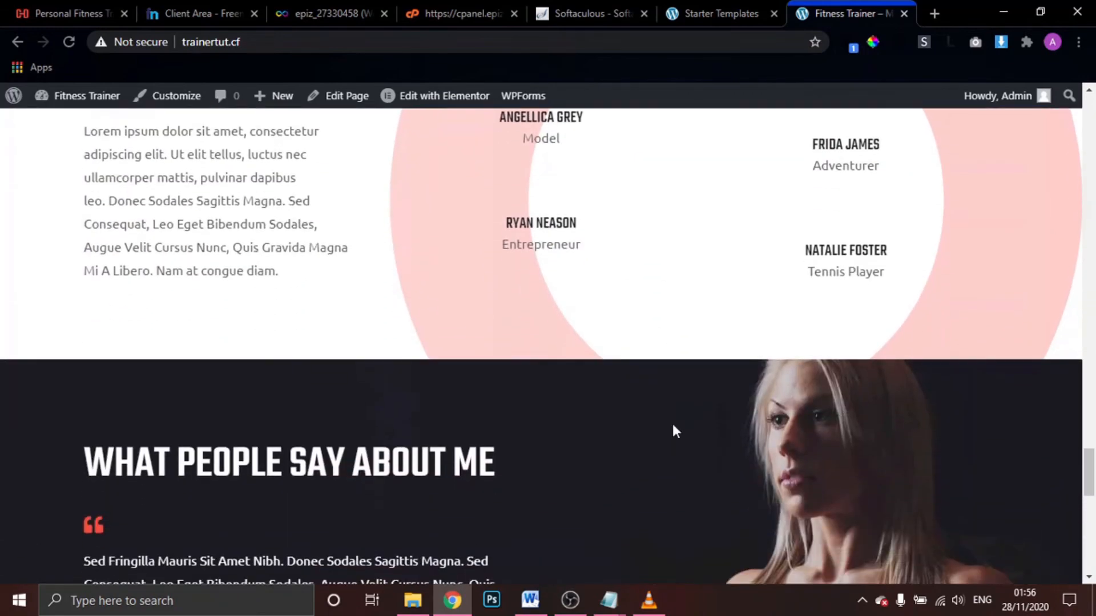
scroll(674, 427, "up", 6)
scroll(675, 427, "down", 10)
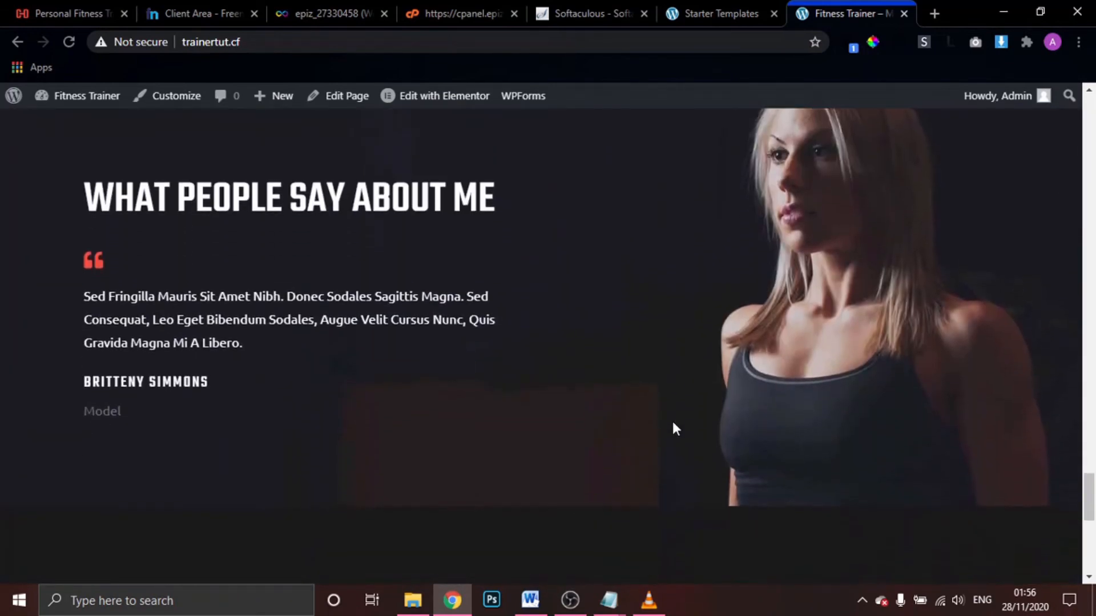
scroll(673, 424, "up", 7)
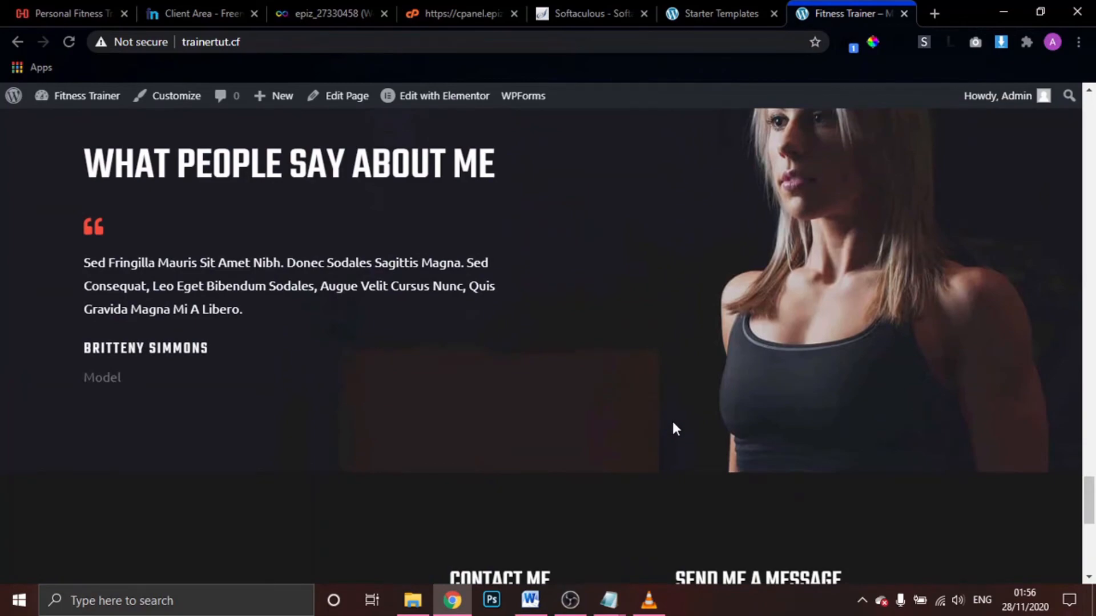
scroll(675, 430, "up", 10)
scroll(672, 428, "up", 12)
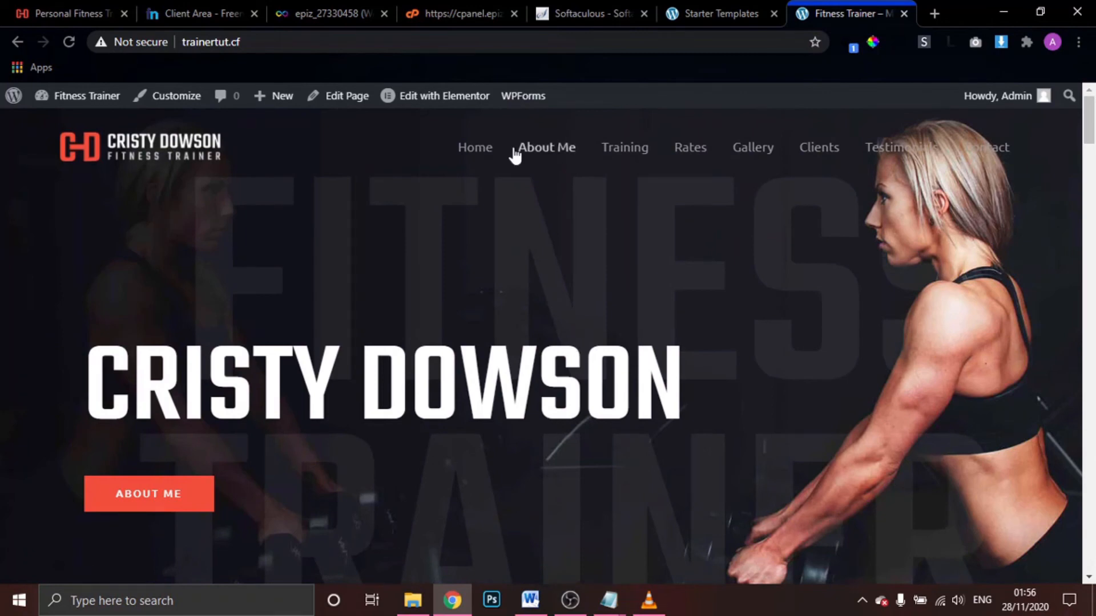
left_click(549, 149)
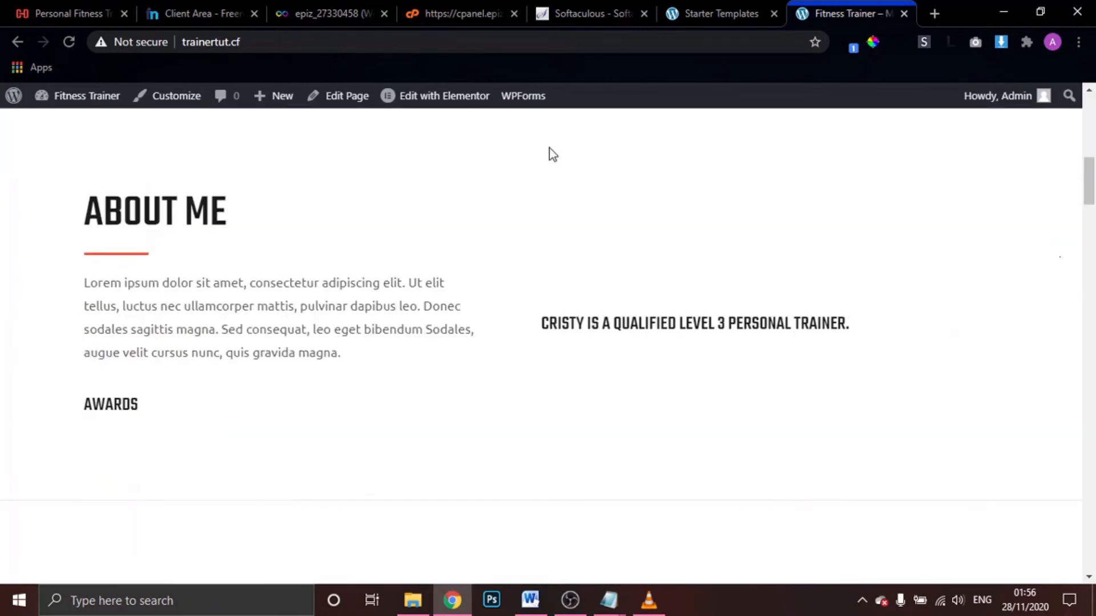
scroll(553, 154, "up", 10)
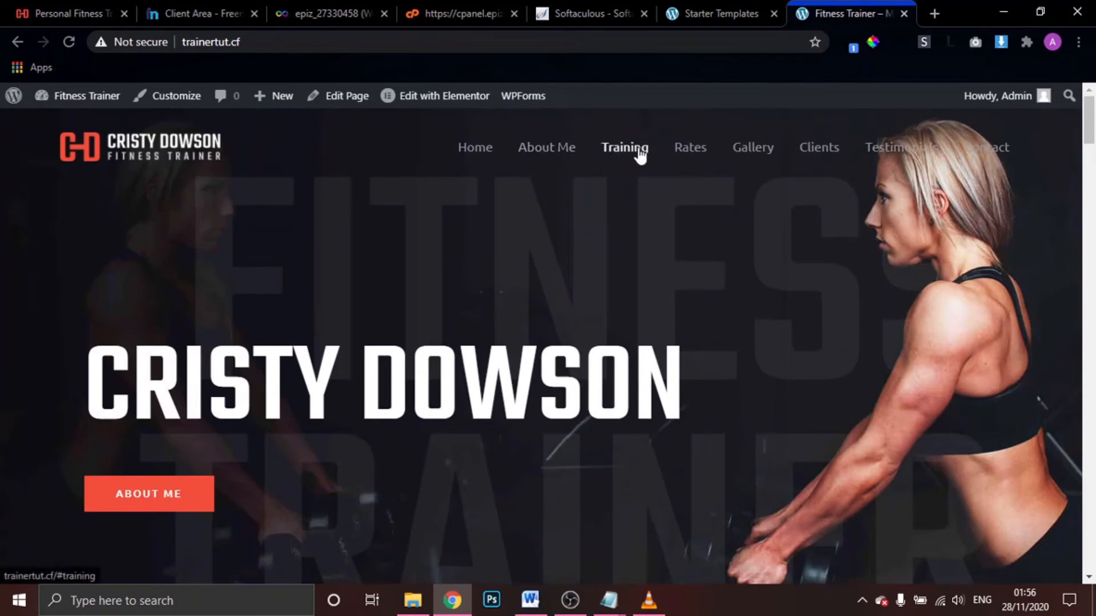
left_click(639, 149)
scroll(638, 148, "up", 10)
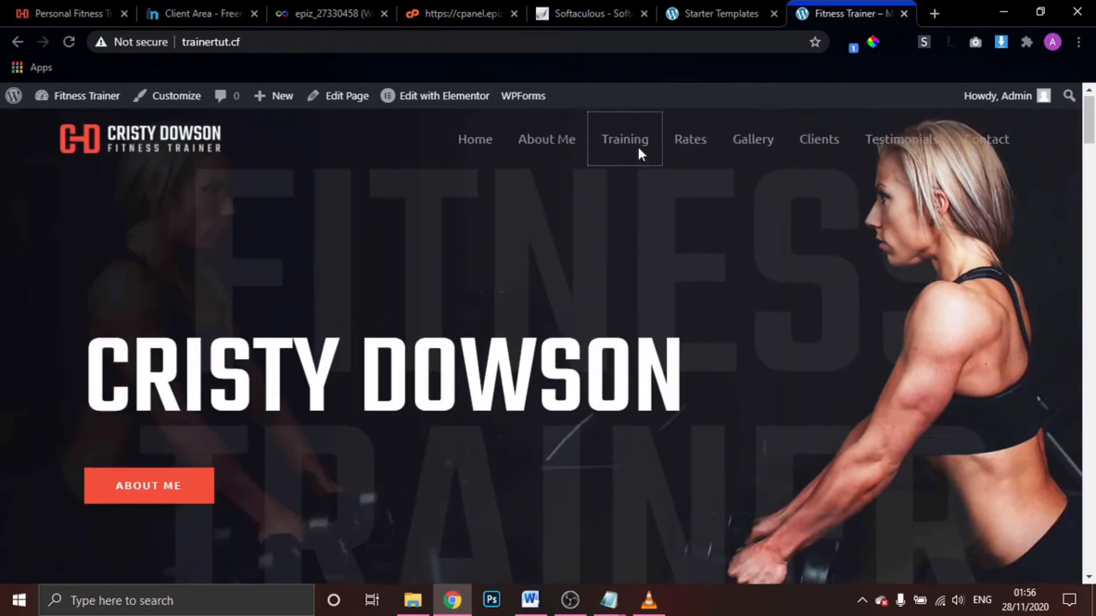
left_click(691, 150)
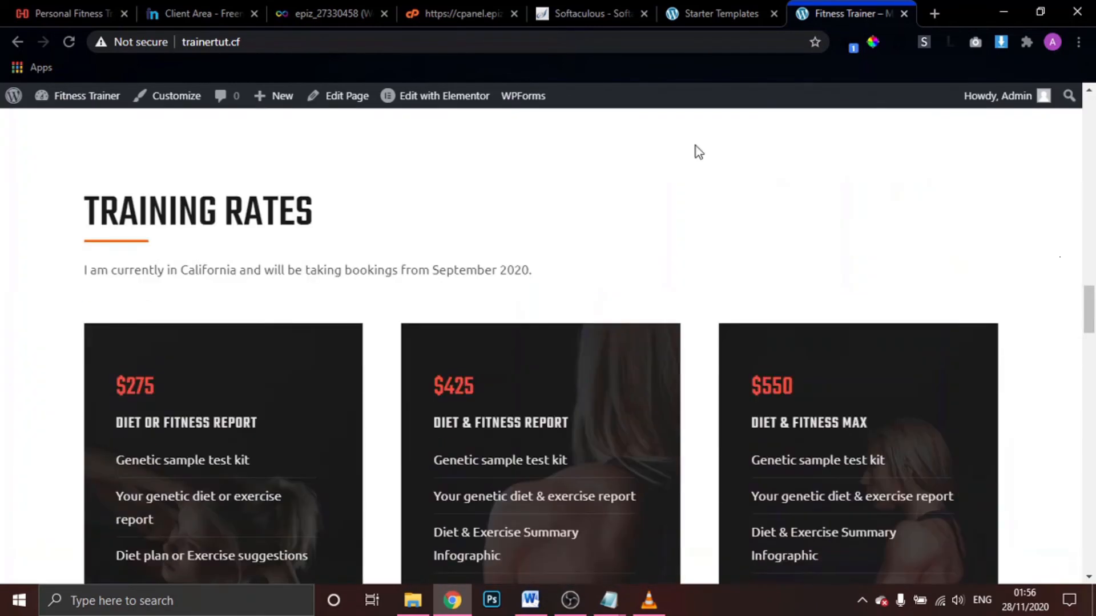
scroll(698, 152, "up", 10)
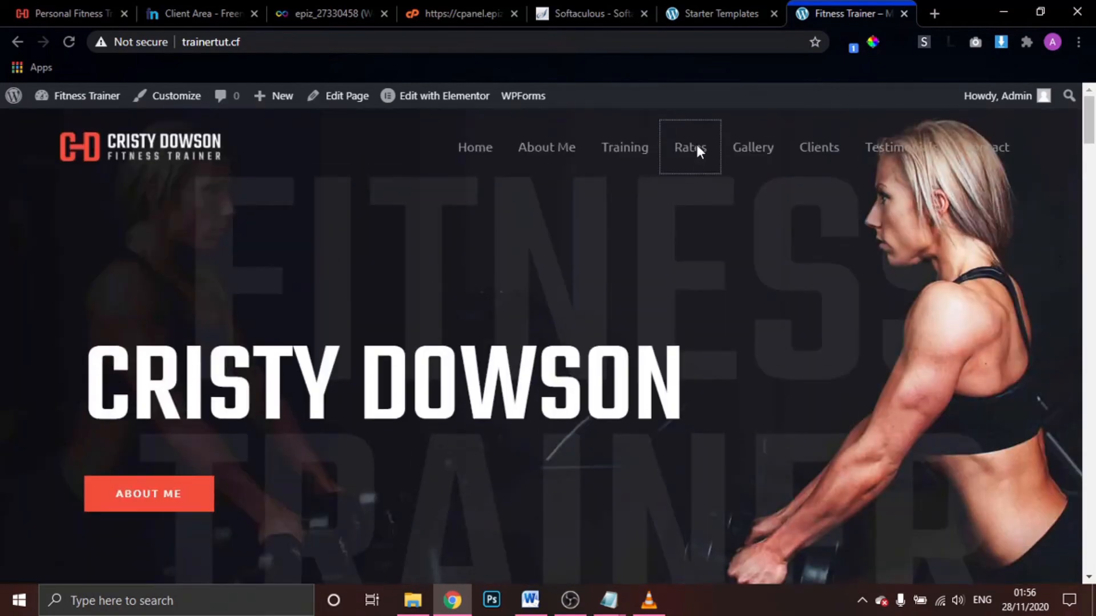
left_click(753, 147)
scroll(755, 149, "up", 8)
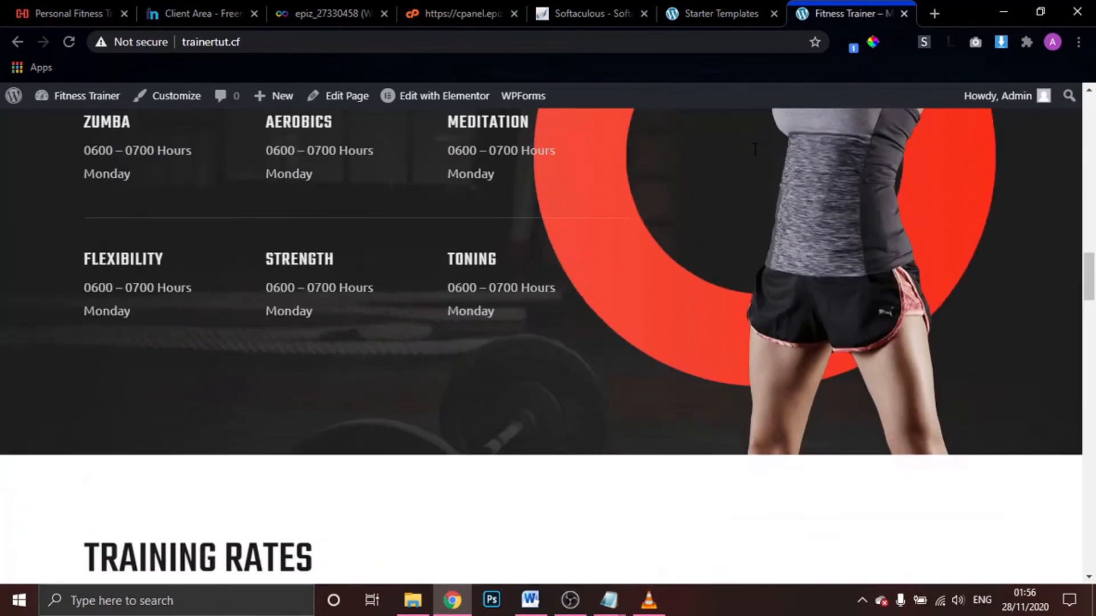
scroll(755, 149, "up", 10)
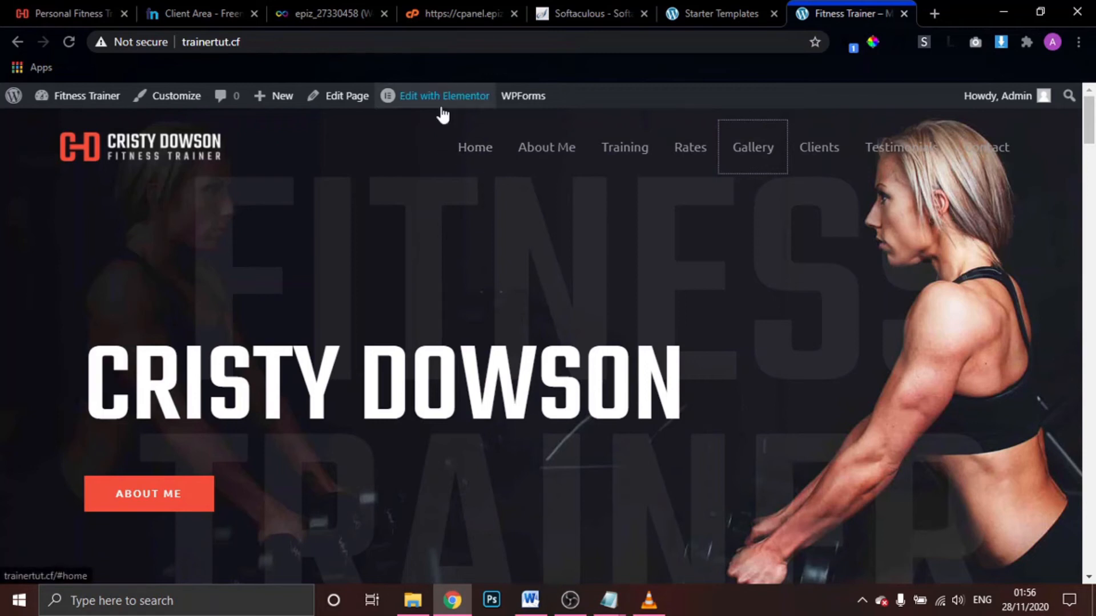
Open the Home page in Elementor and check the About Me section and hero
mouse_move(438, 104)
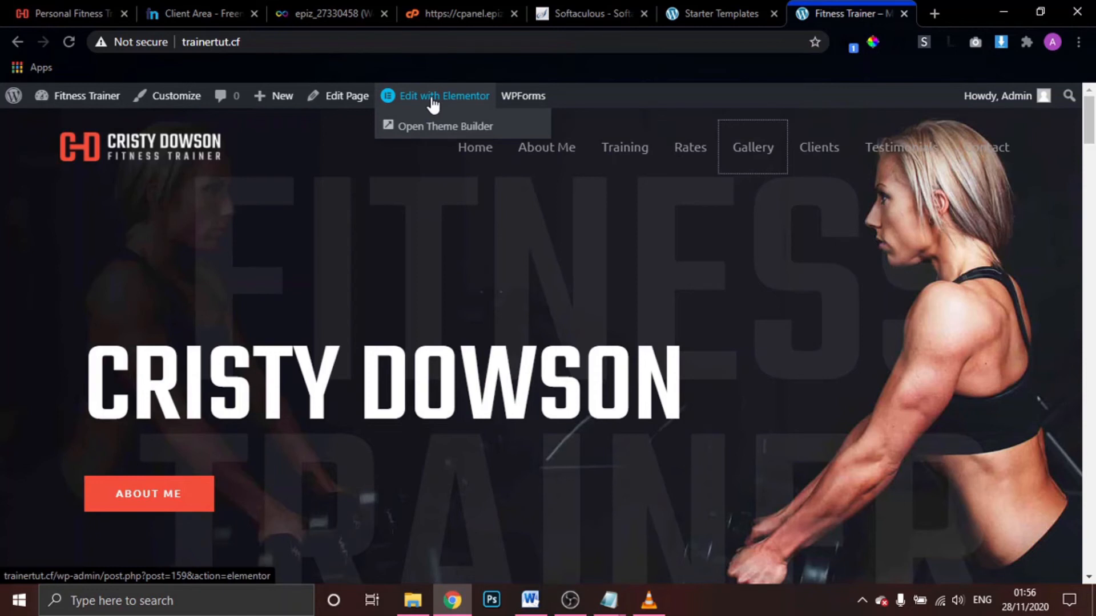
left_click(434, 104)
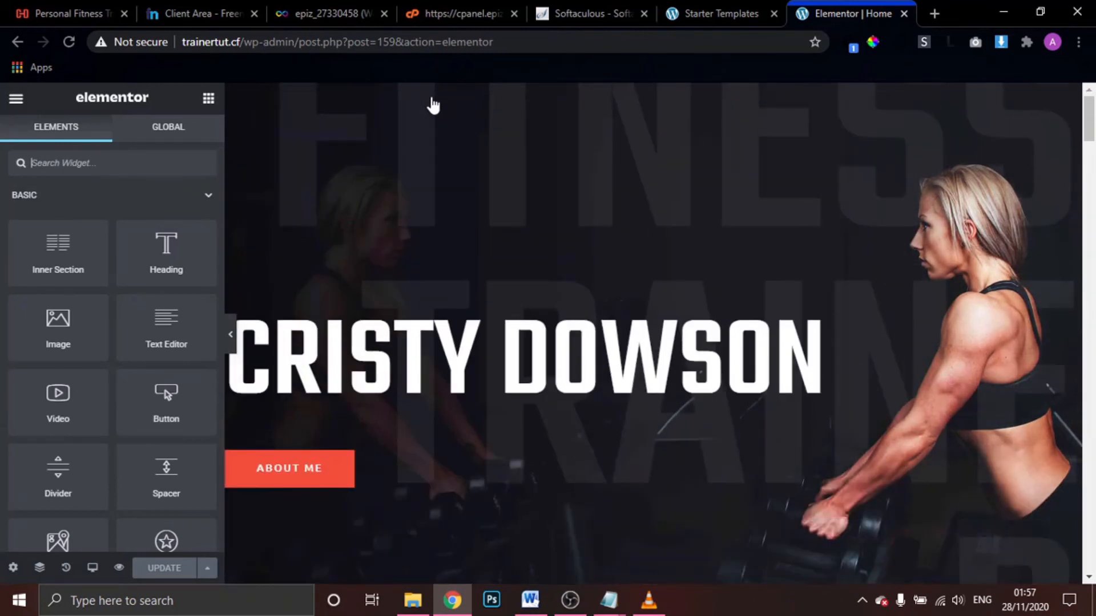
scroll(645, 222, "down", 10)
scroll(646, 222, "up", 10)
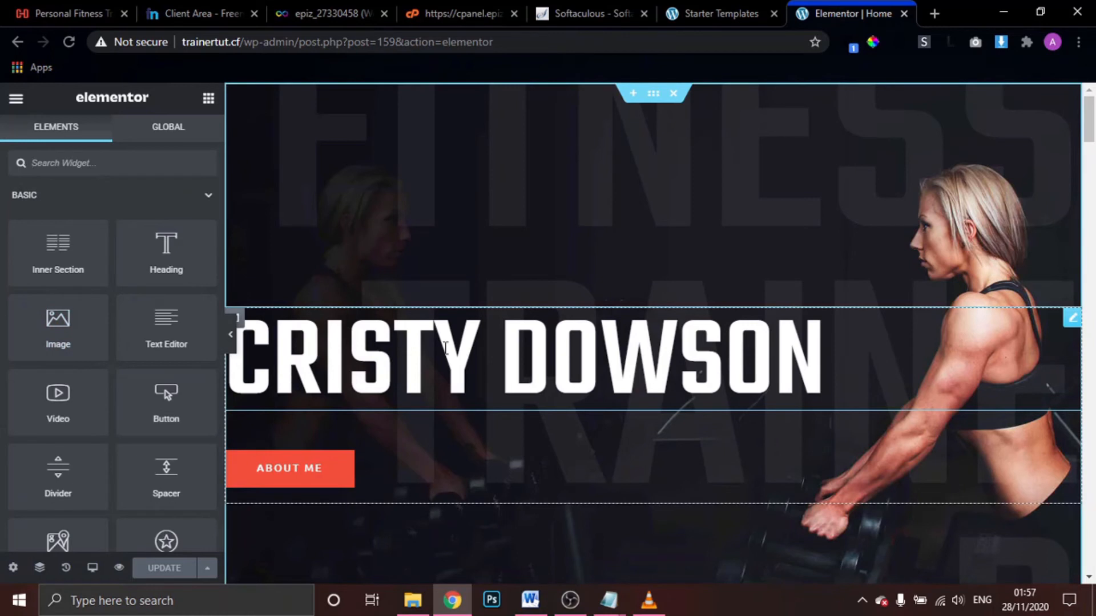
Clear the hero Heading widget's title and enter the new trainer's full name
left_click(484, 363)
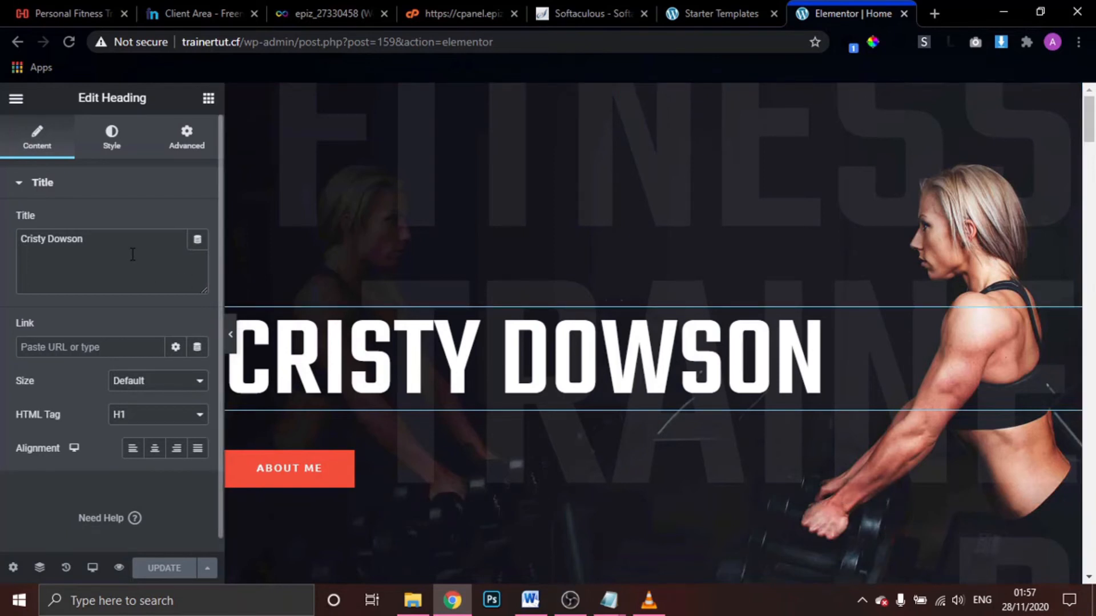
left_click_drag(130, 254, 2, 244)
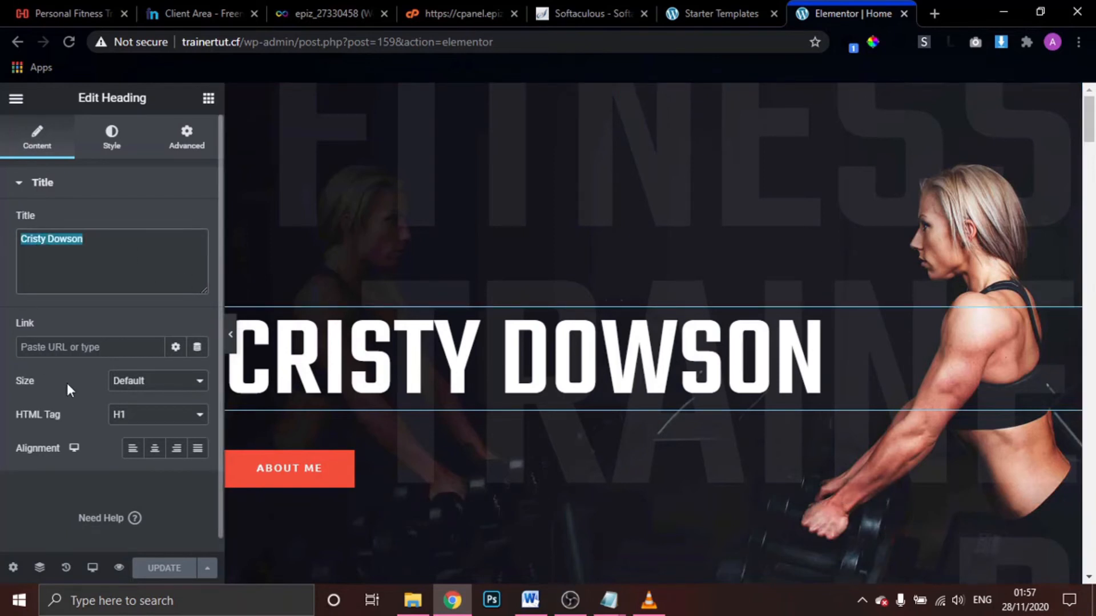
left_click(99, 248)
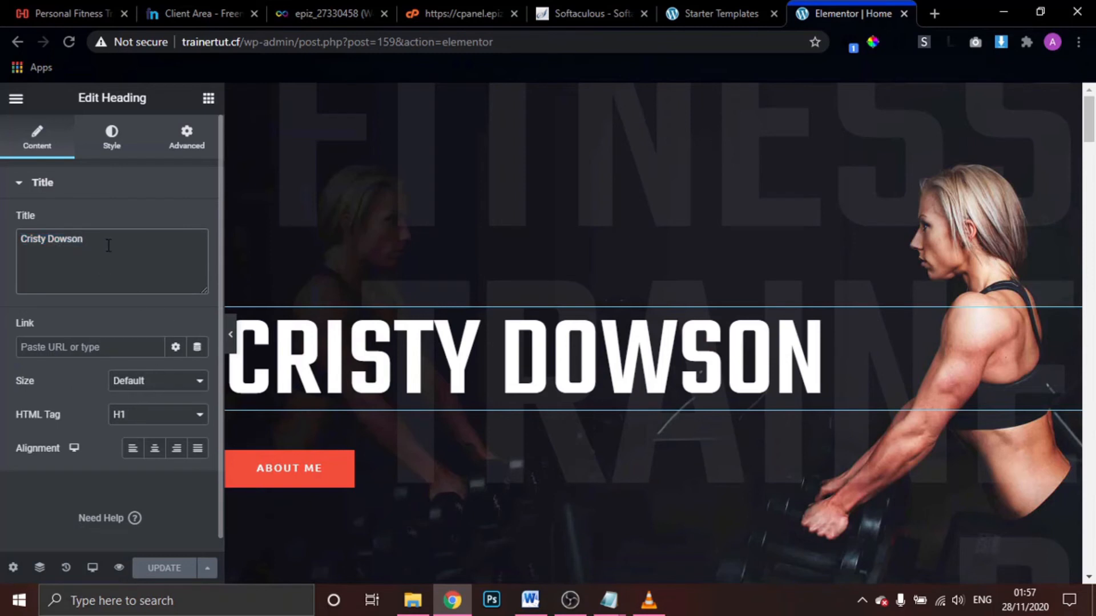
type("jkj")
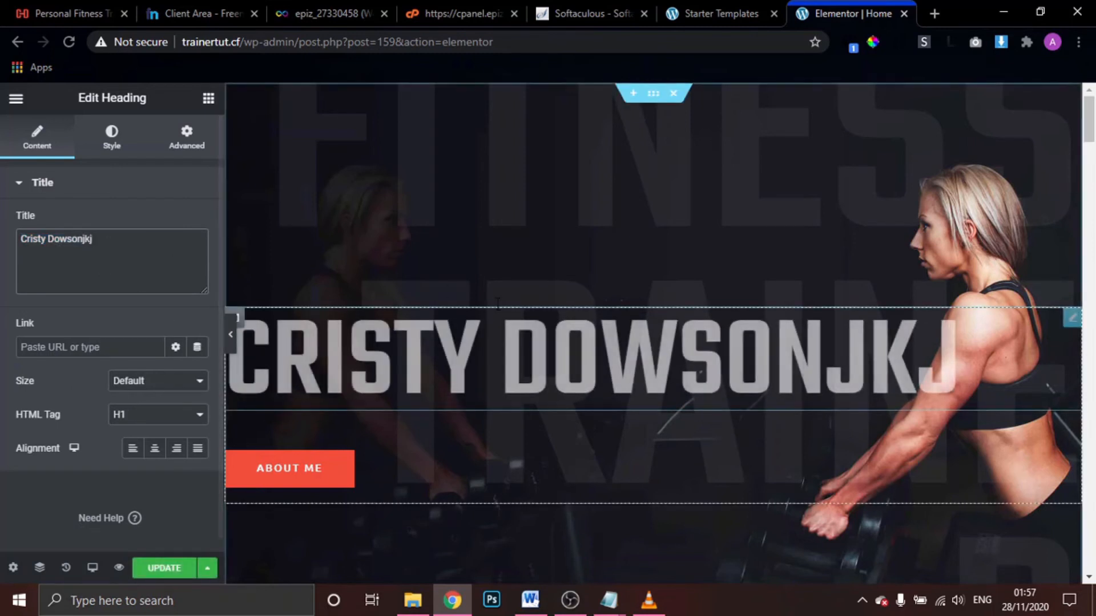
double_click(795, 354)
left_click(866, 356)
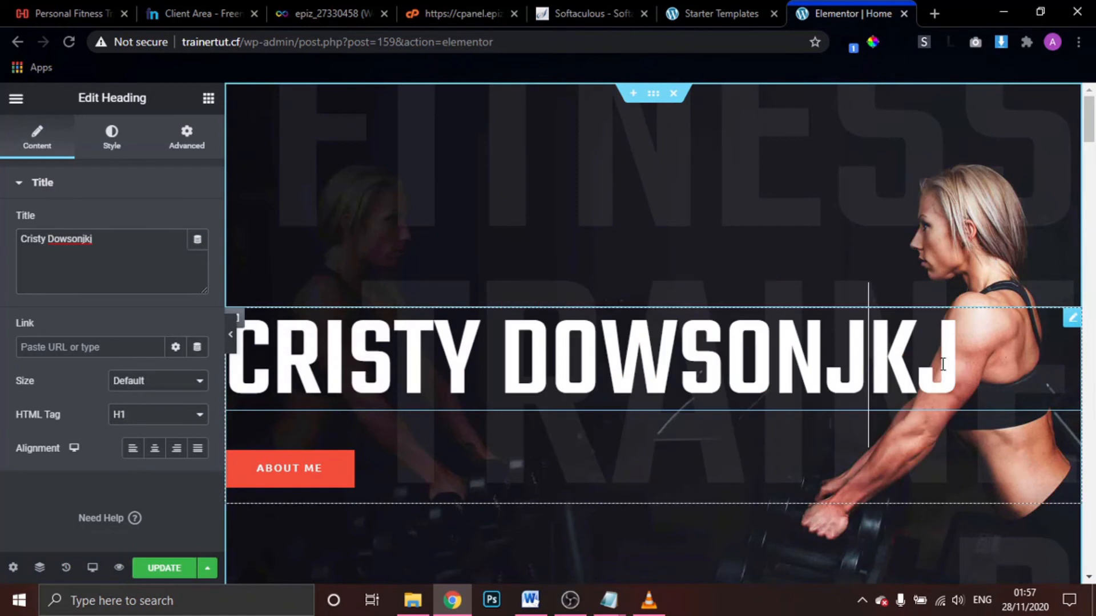
left_click(954, 366)
key("BackSpace")
key("BackSpace")
type("zhzh")
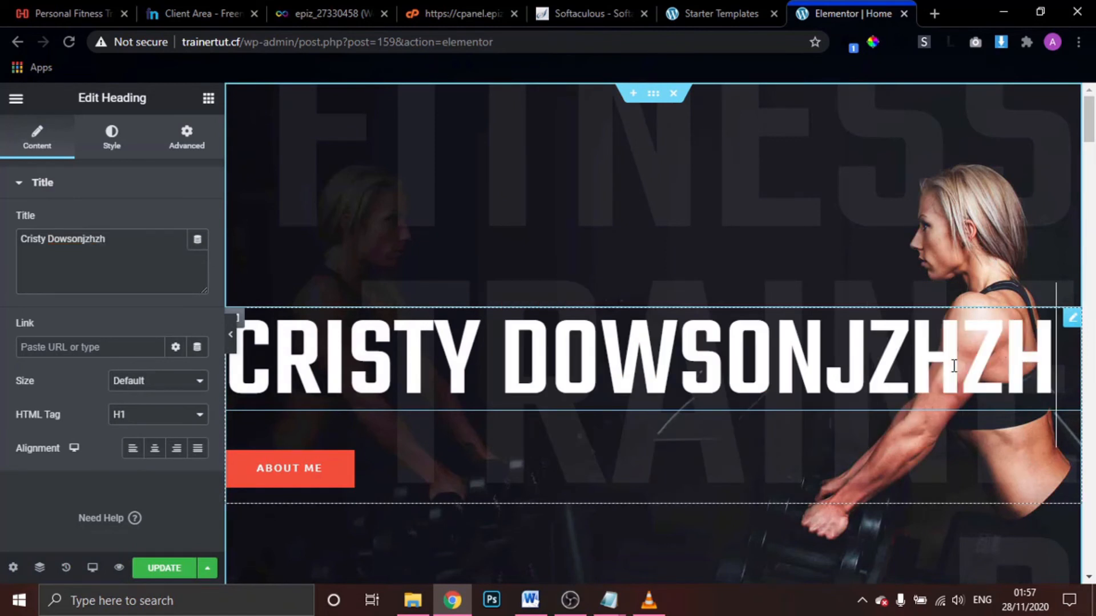
key("BackSpace")
key("BackSpace")
key("BackSpace")
key("BackSpace")
key("BackSpace")
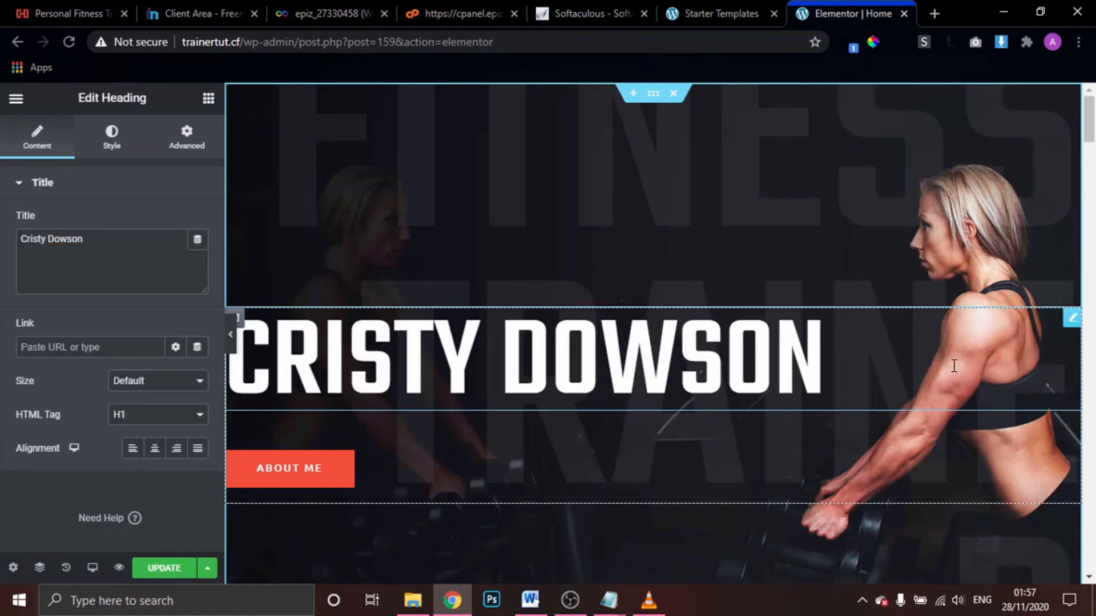
key("ctrl+a")
key("BackSpace")
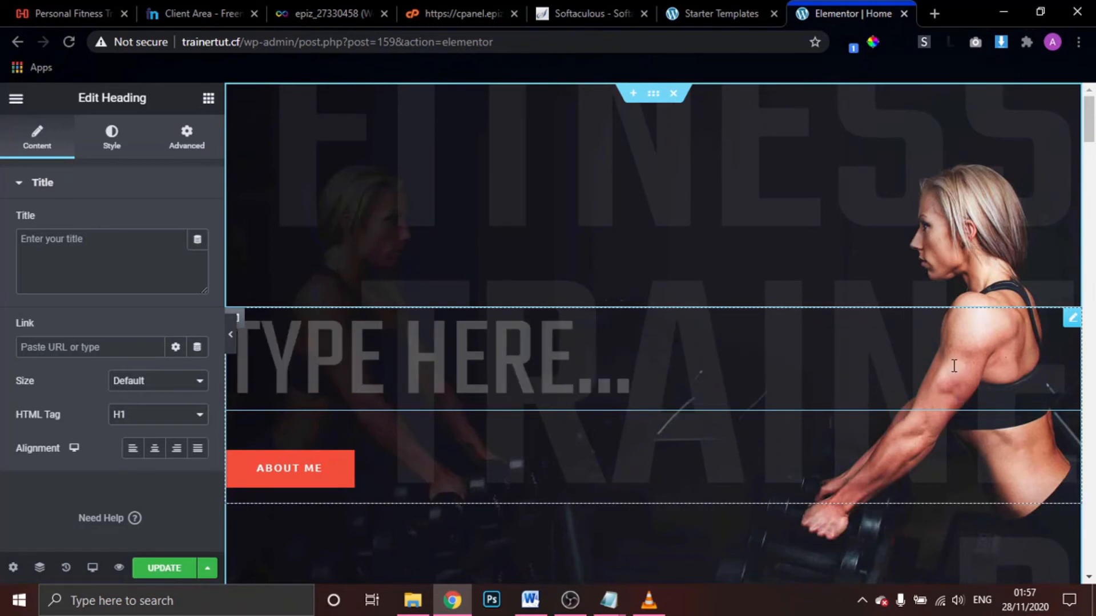
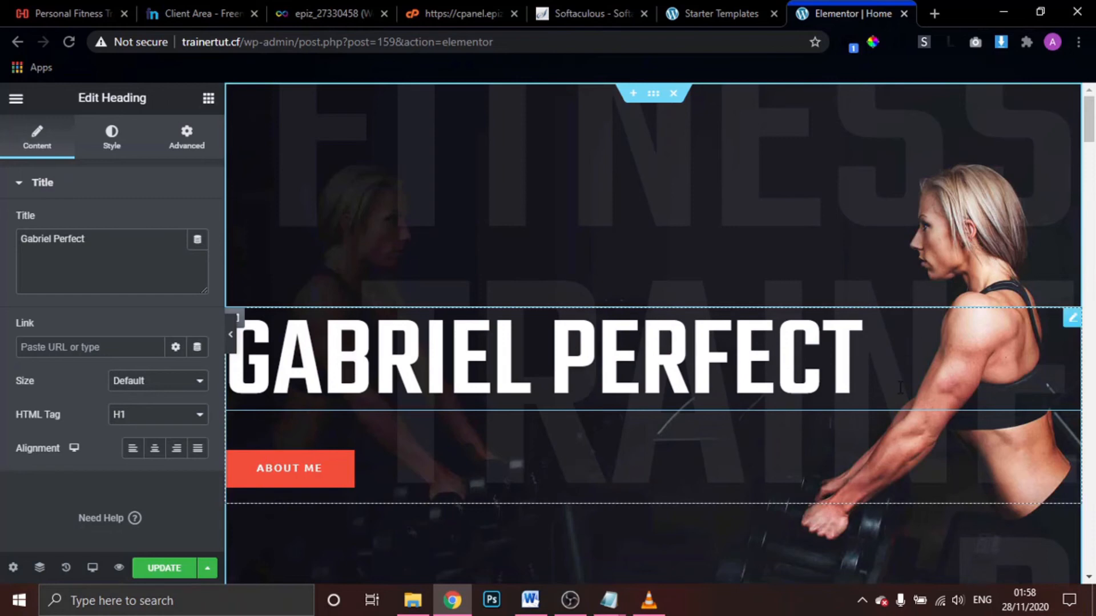
Open the About Me button's settings and dismiss the right-click tip popup
scroll(954, 366, "down", 3)
scroll(900, 388, "down", 1)
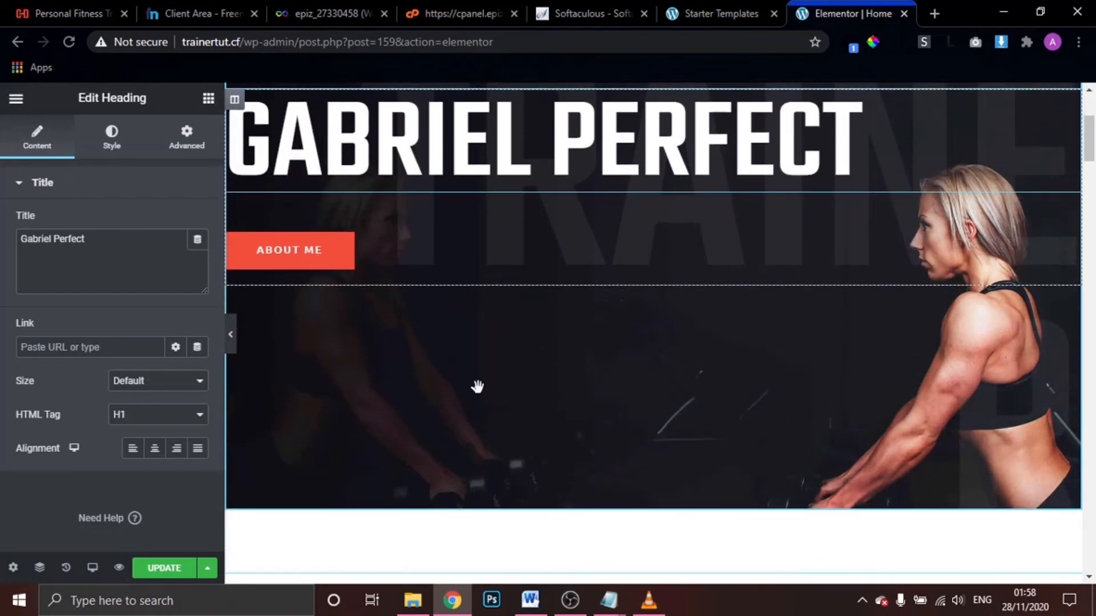
left_click(294, 265)
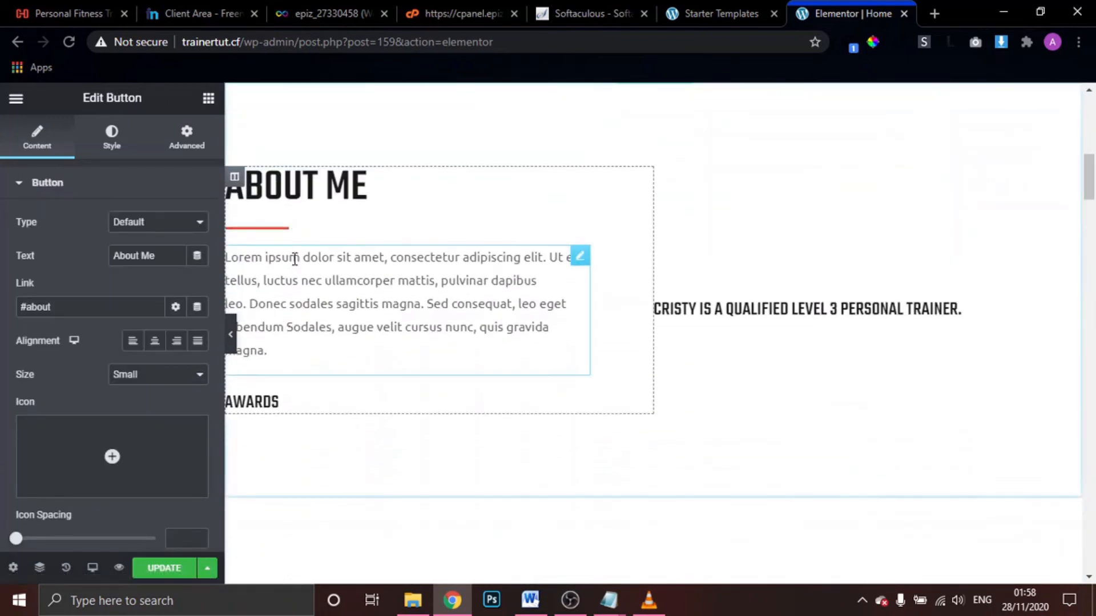
scroll(435, 234, "up", 1)
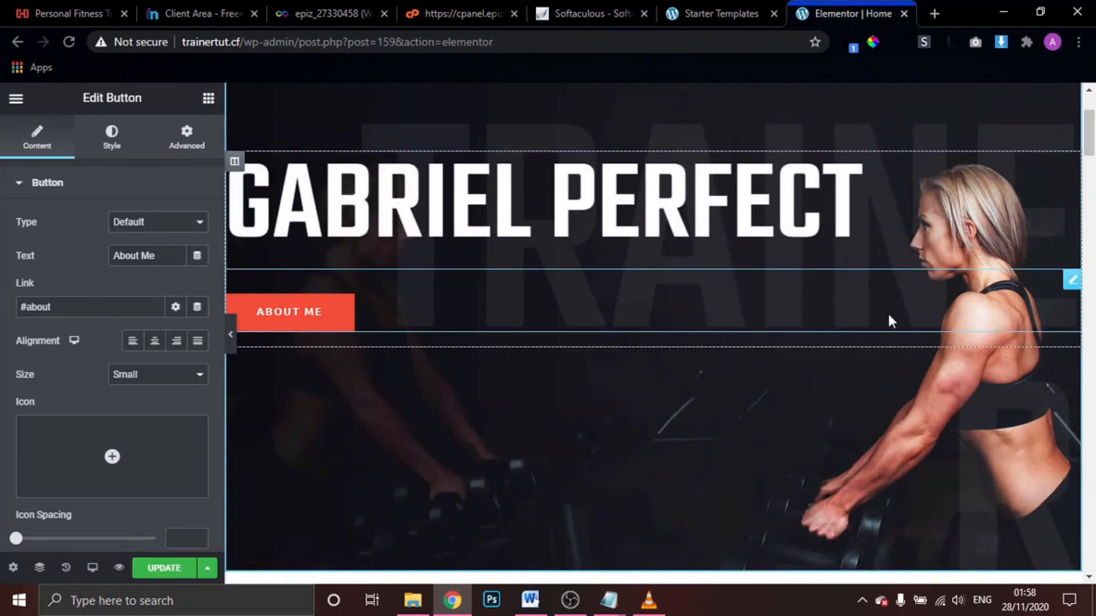
left_click(1073, 281)
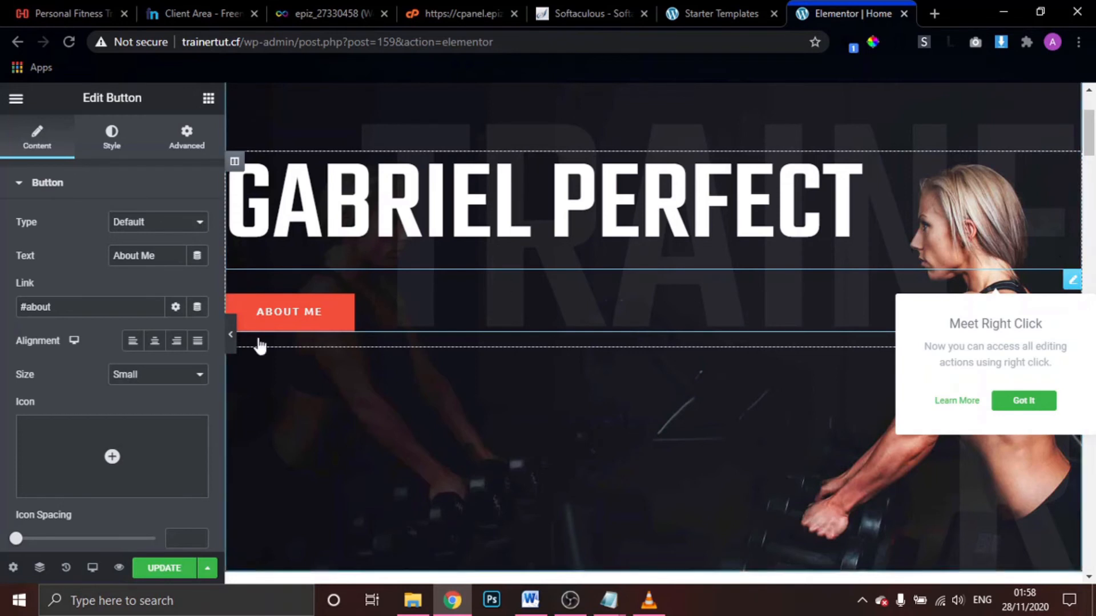
left_click(1024, 401)
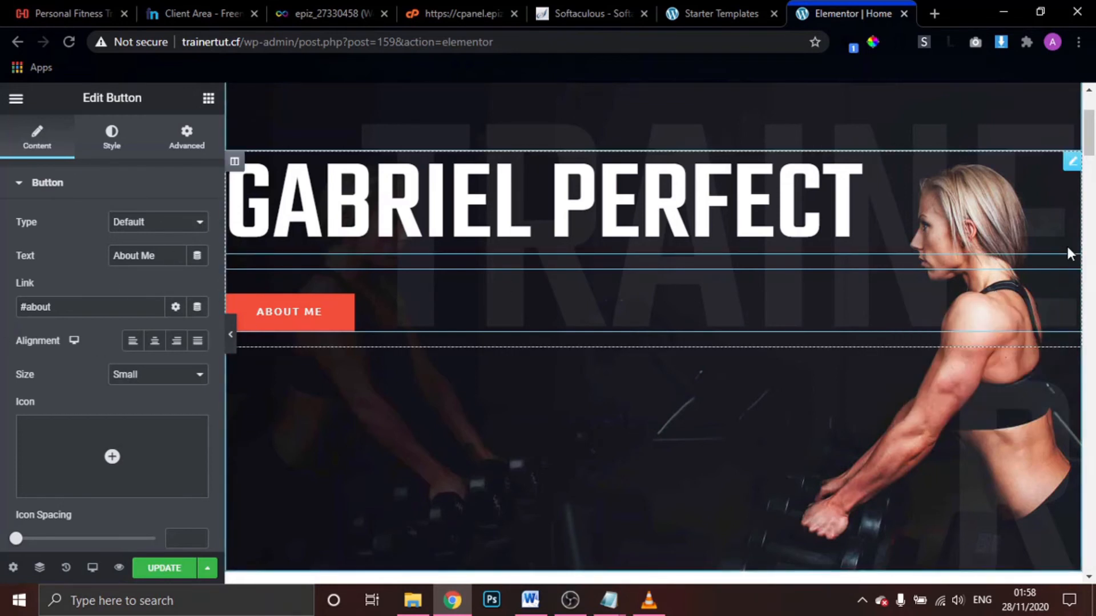
left_click(1071, 162)
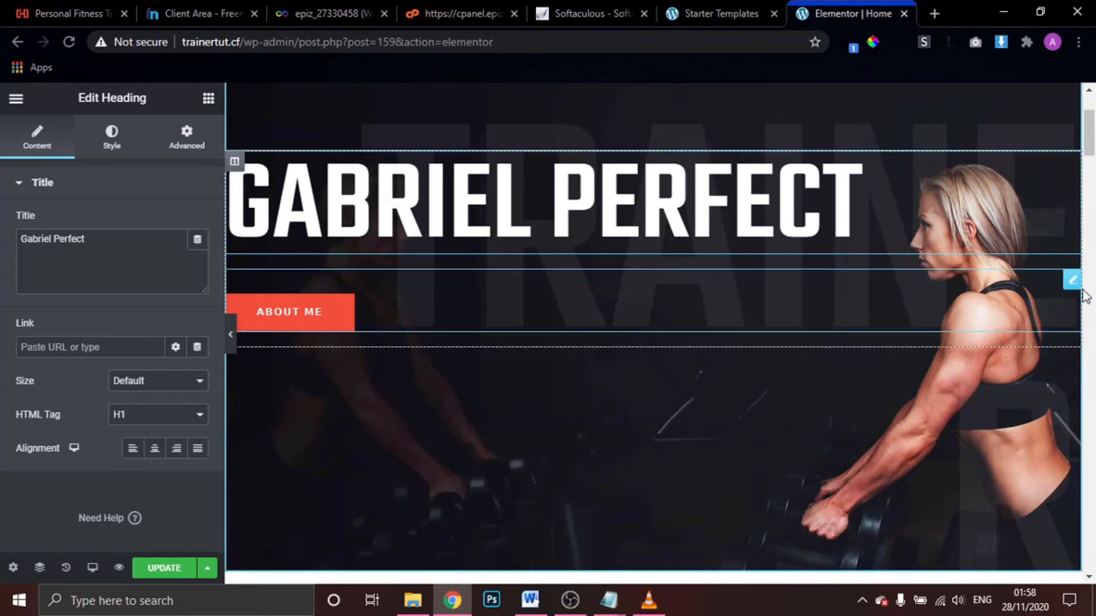
Try a different hero button label, then restore it to 'About Me'
left_click(1073, 281)
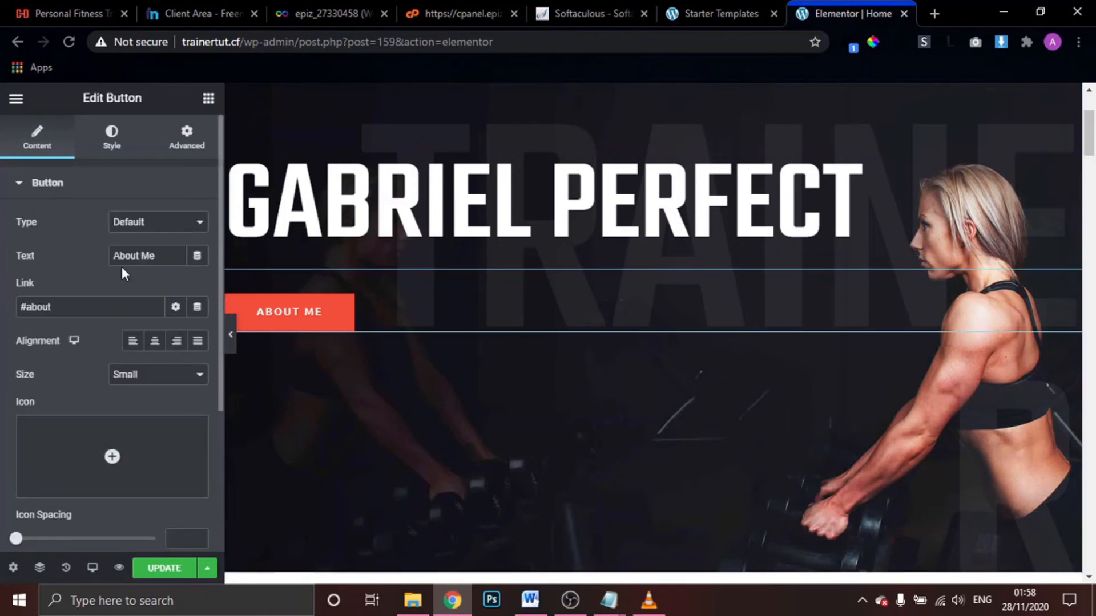
left_click(161, 257)
key("BackSpace")
key("BackSpace")
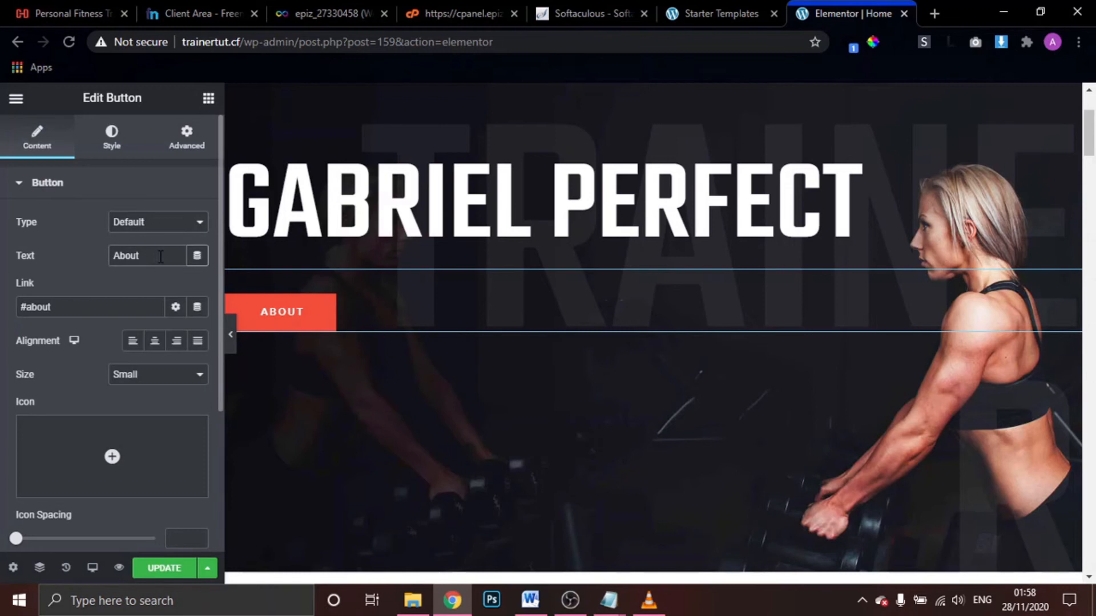
type("Gabriel")
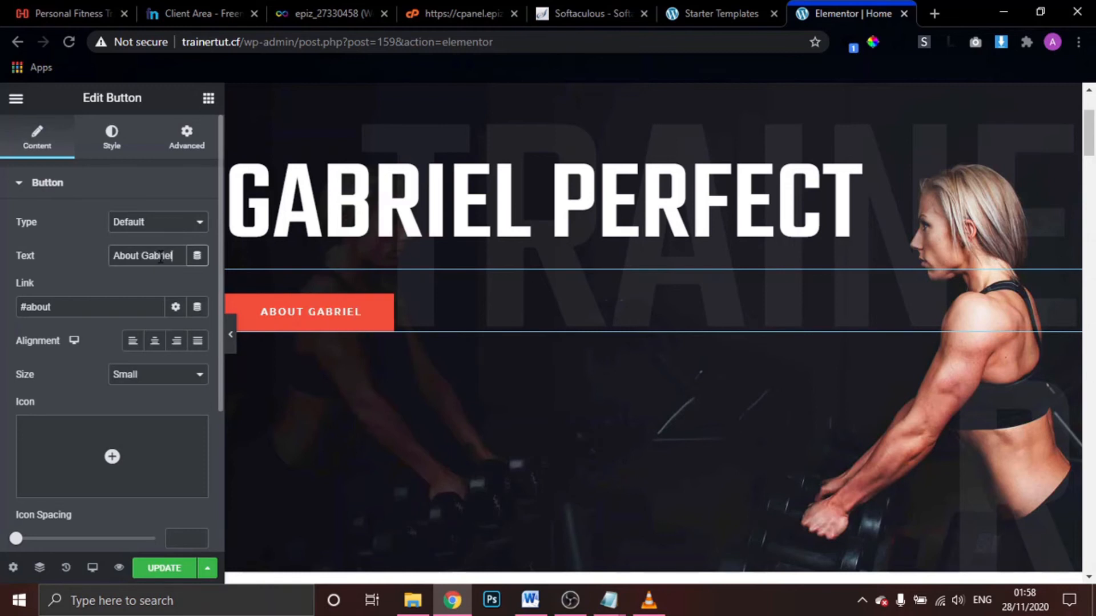
key("BackSpace")
key("BackSpace")
key("BackSpace")
key("BackSpace")
key("BackSpace")
key("BackSpace")
key("BackSpace")
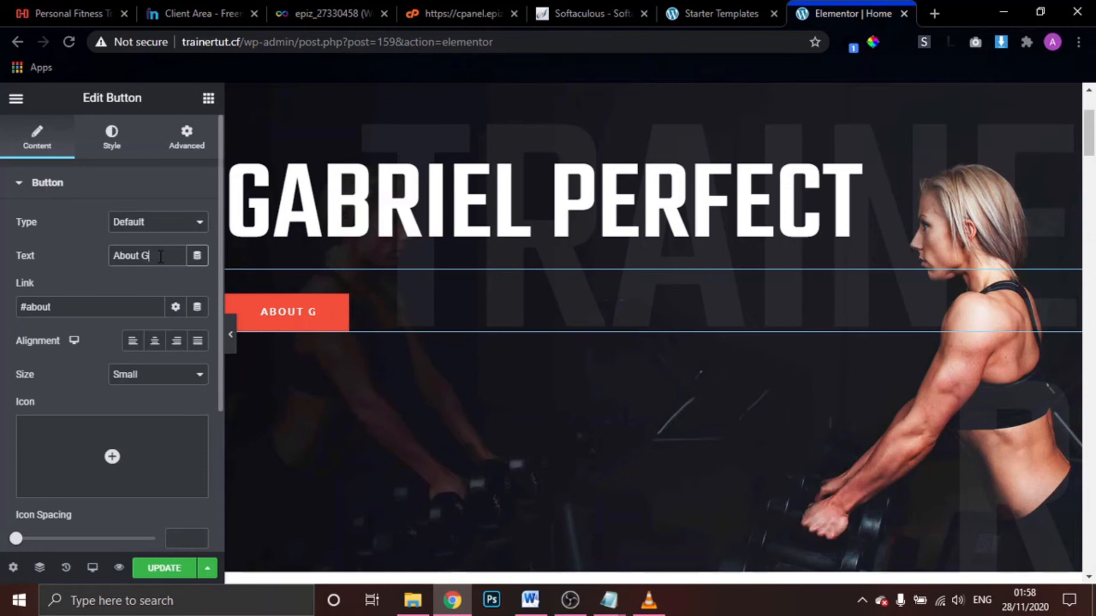
type("Me")
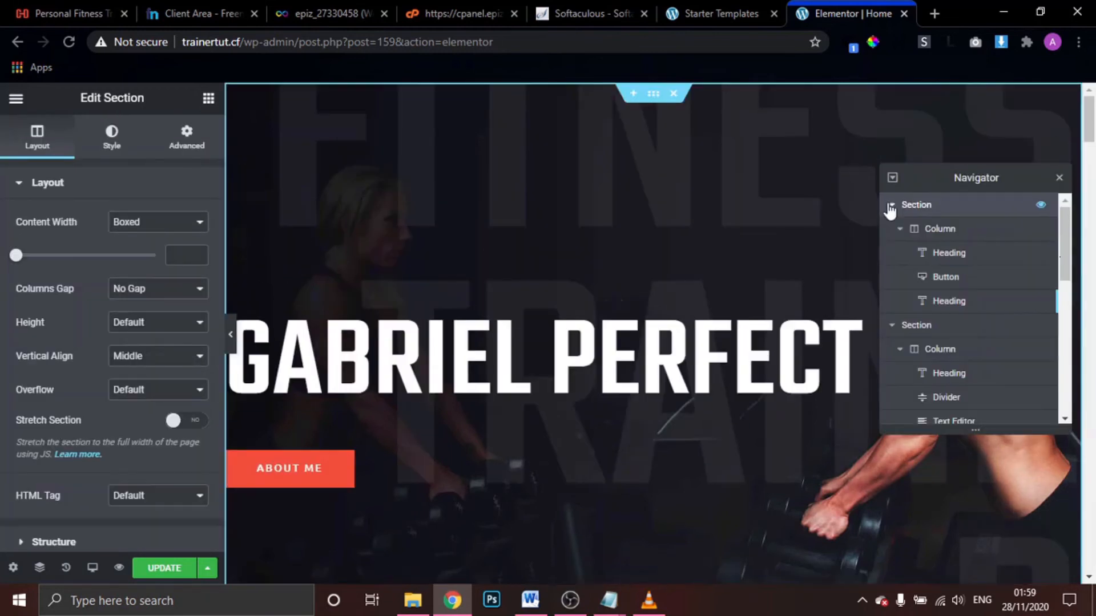
Collapse the Navigator sections and select the Personal Training paragraph
left_click(893, 207)
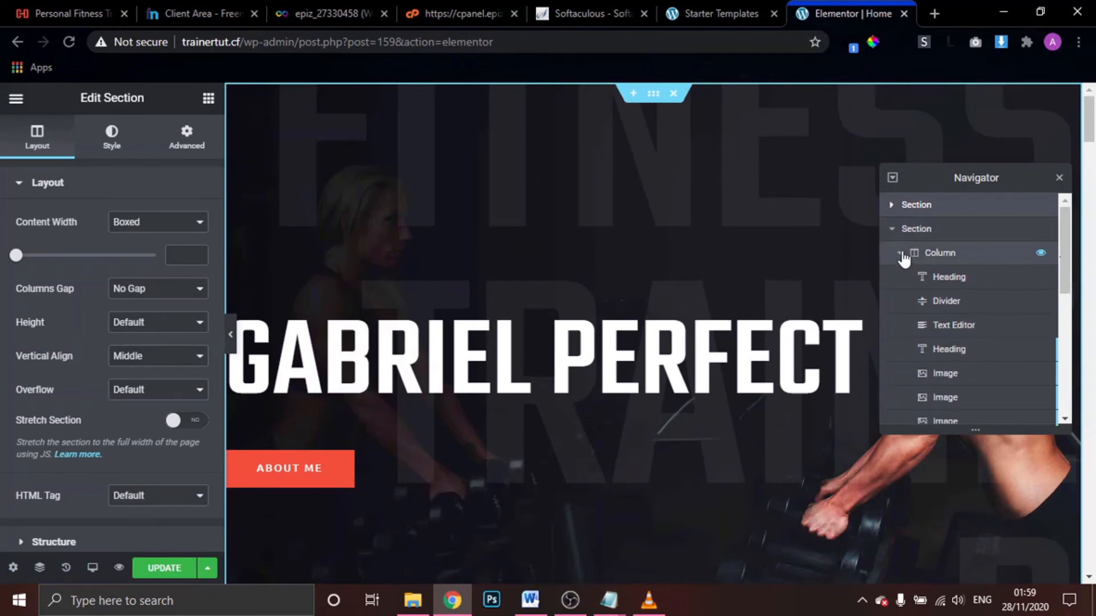
left_click(900, 252)
scroll(650, 329, "down", 15)
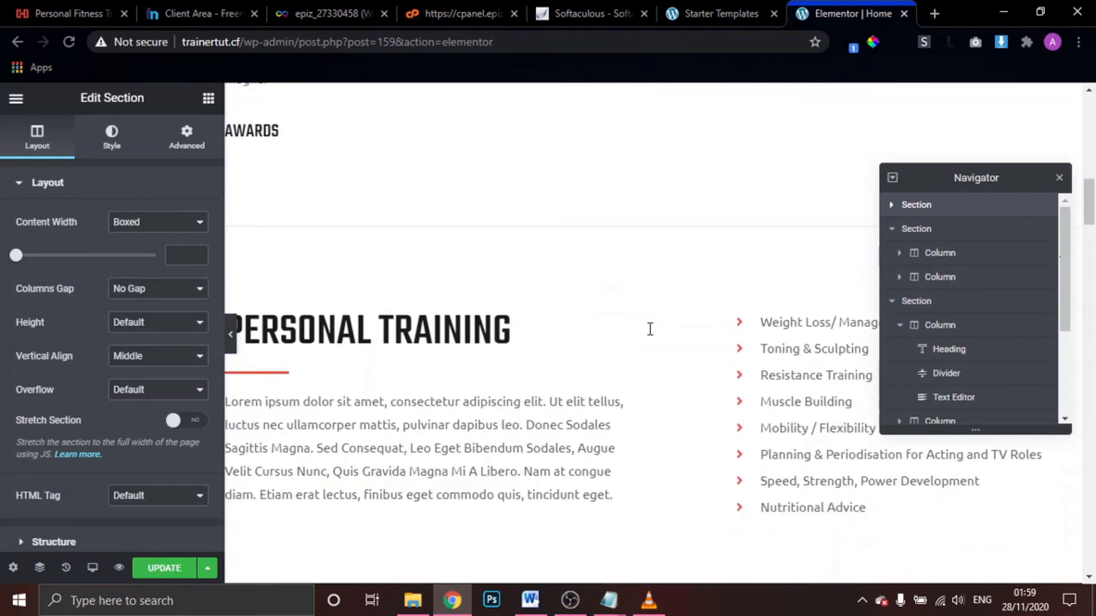
scroll(649, 329, "up", 3)
scroll(649, 330, "down", 3)
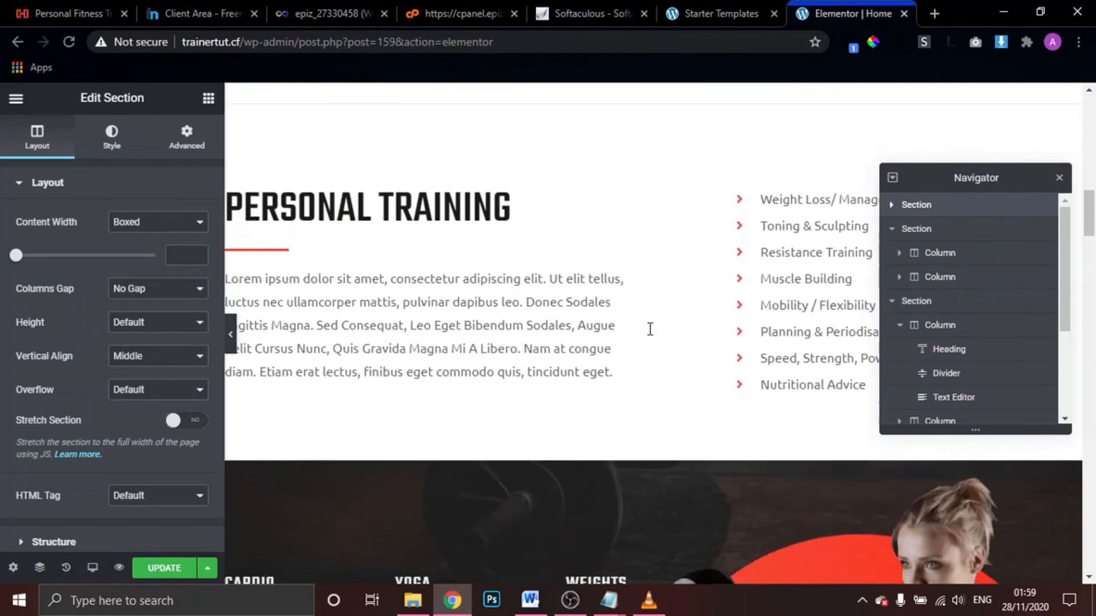
scroll(650, 329, "down", 1)
left_click(380, 197)
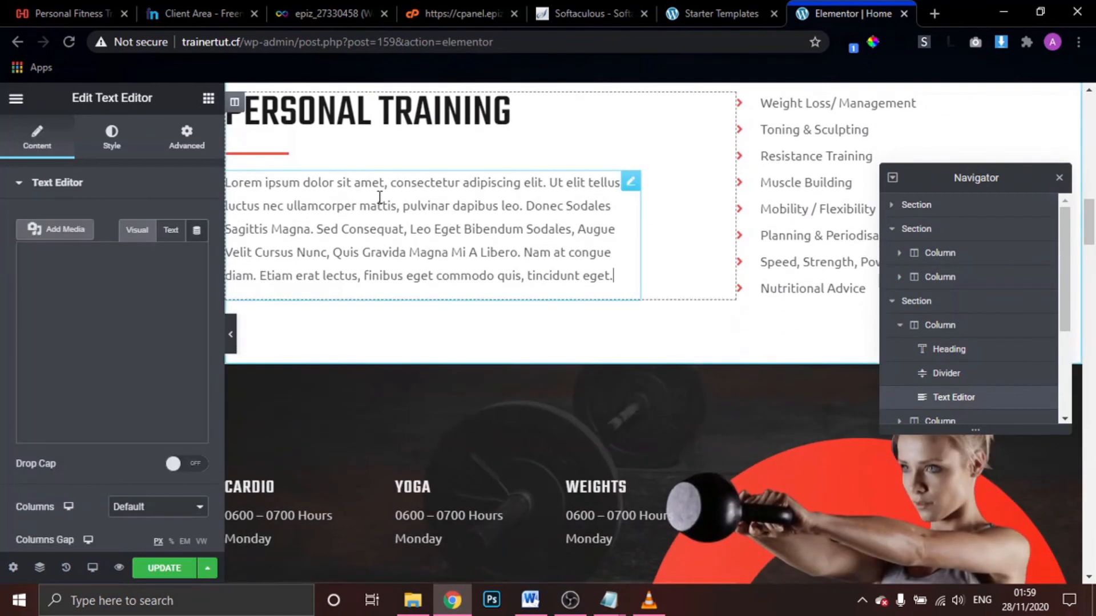
scroll(484, 222, "up", 1)
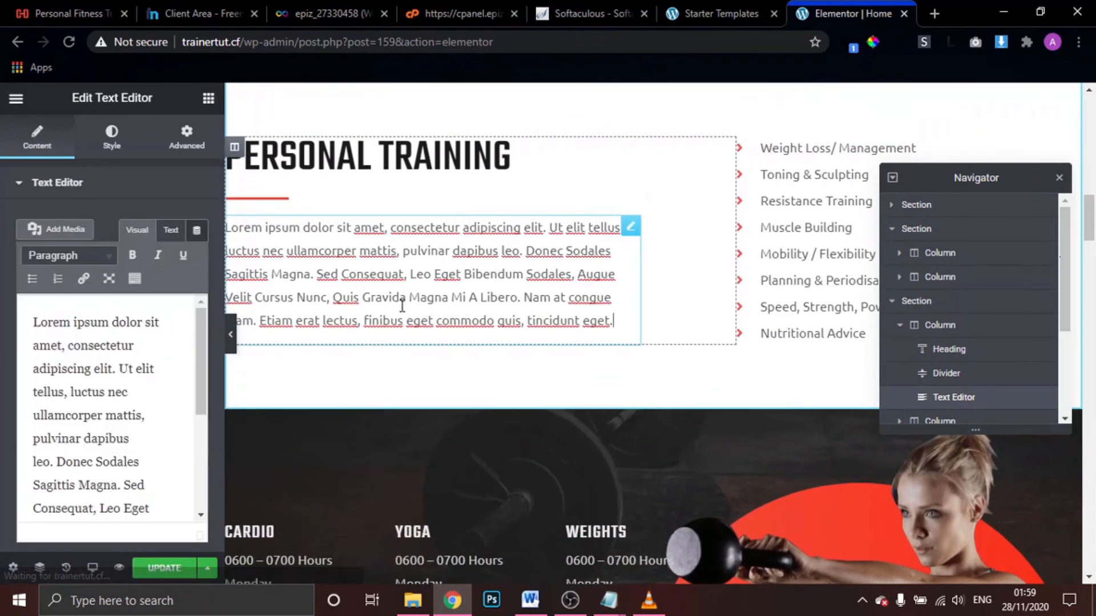
Replace the lorem ipsum with the introduction beginning "Hi. I'm the trainer here"
left_click(119, 380)
key("ctrl+a")
type("H")
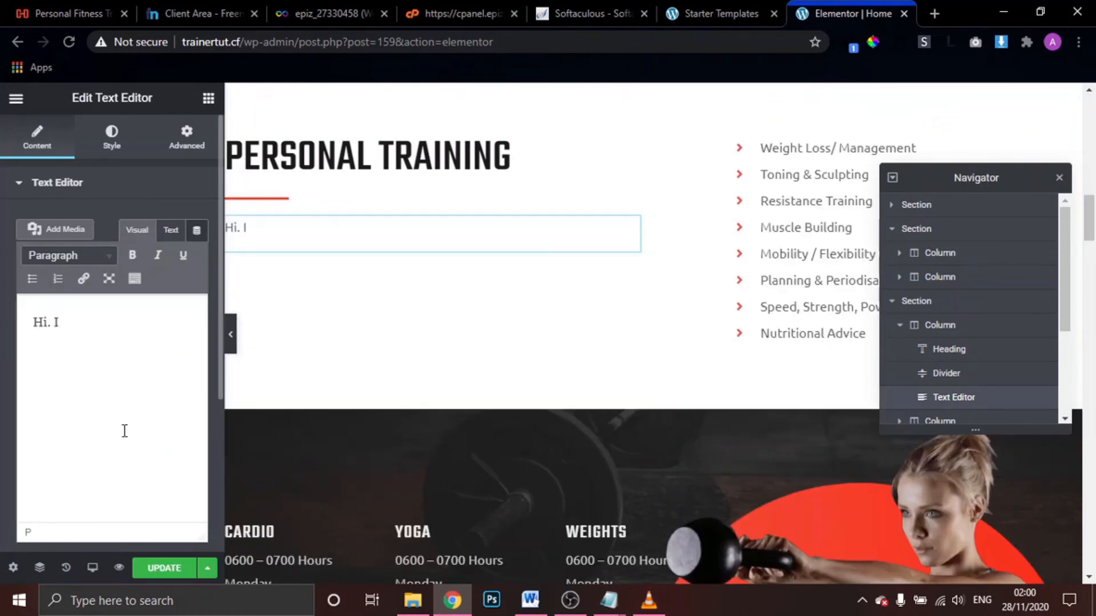
type("i. I'm the trainer here a")
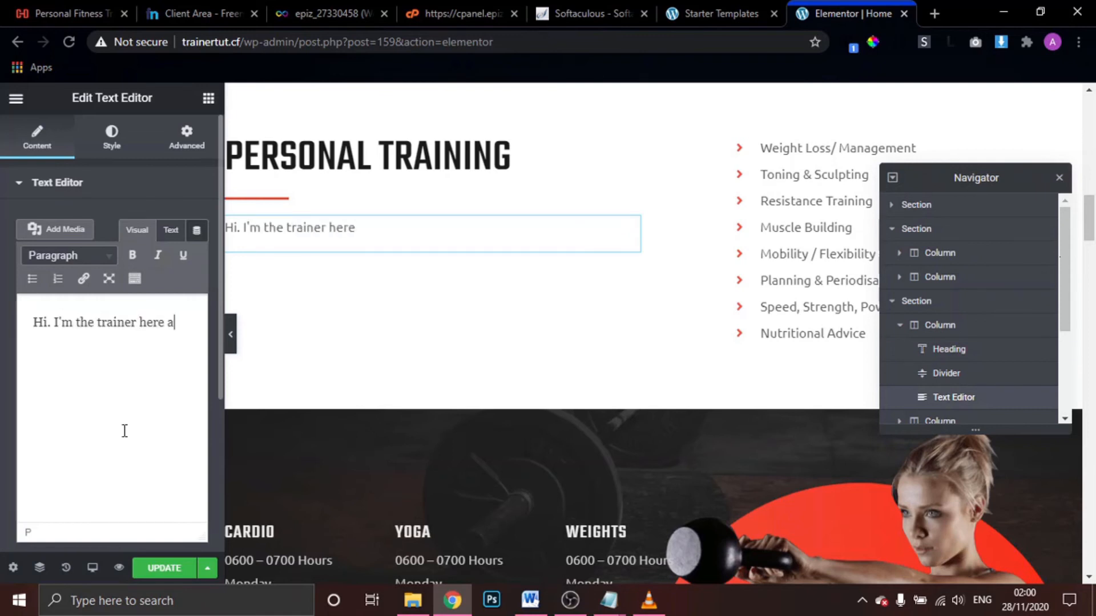
type("nd I've been into th")
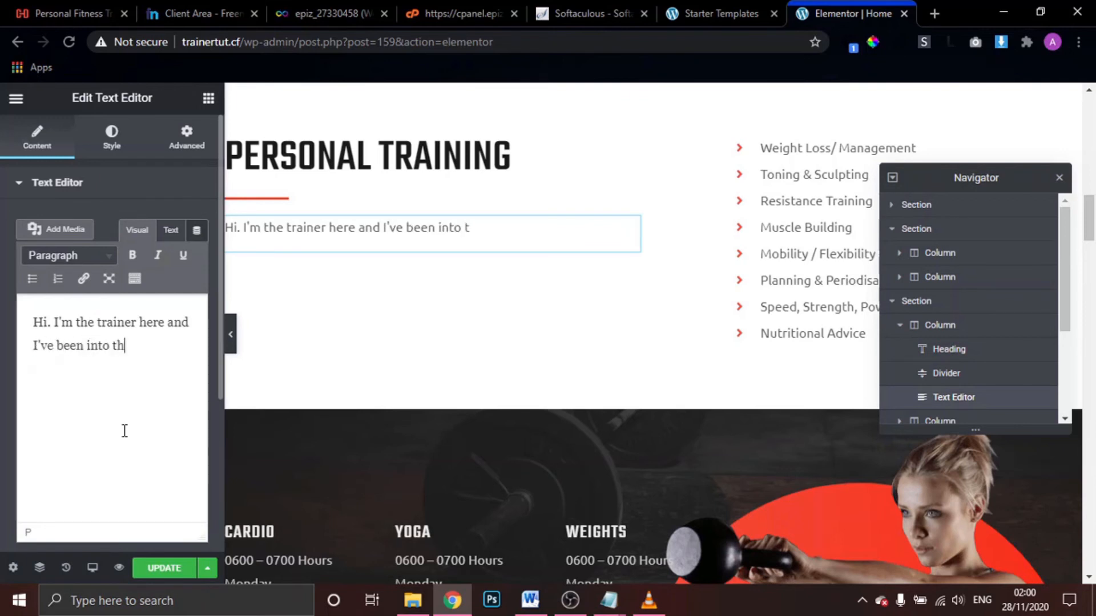
type("is business")
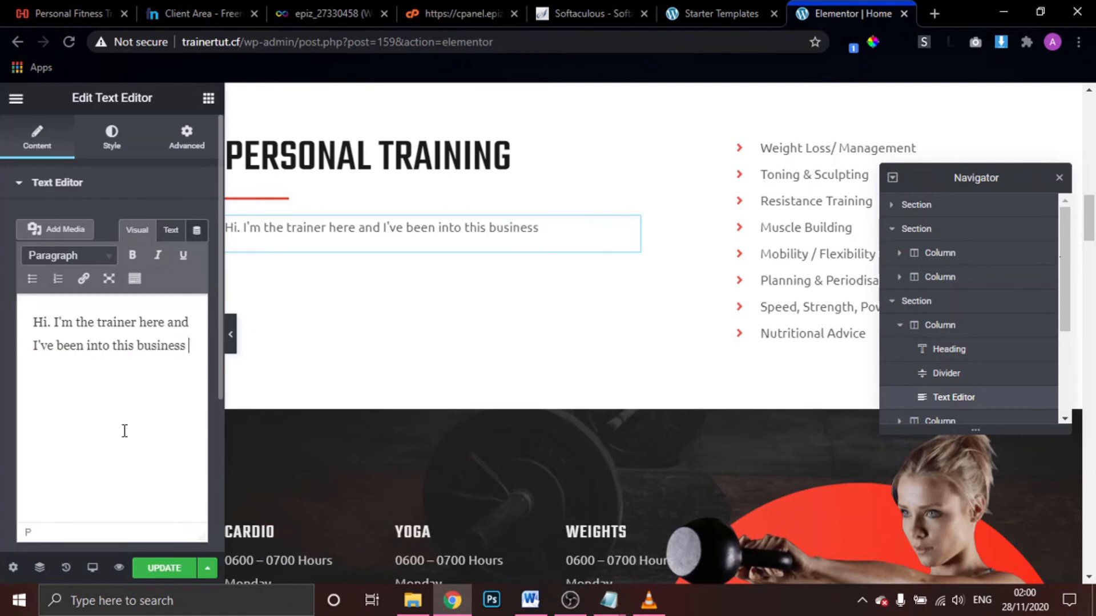
type(" for a long t")
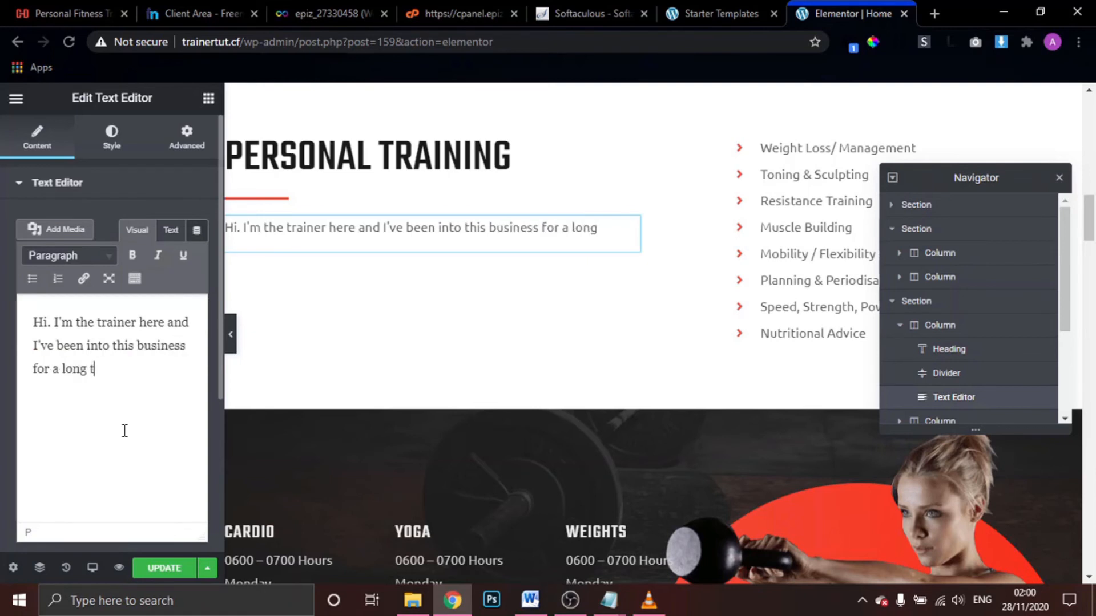
type("ime now")
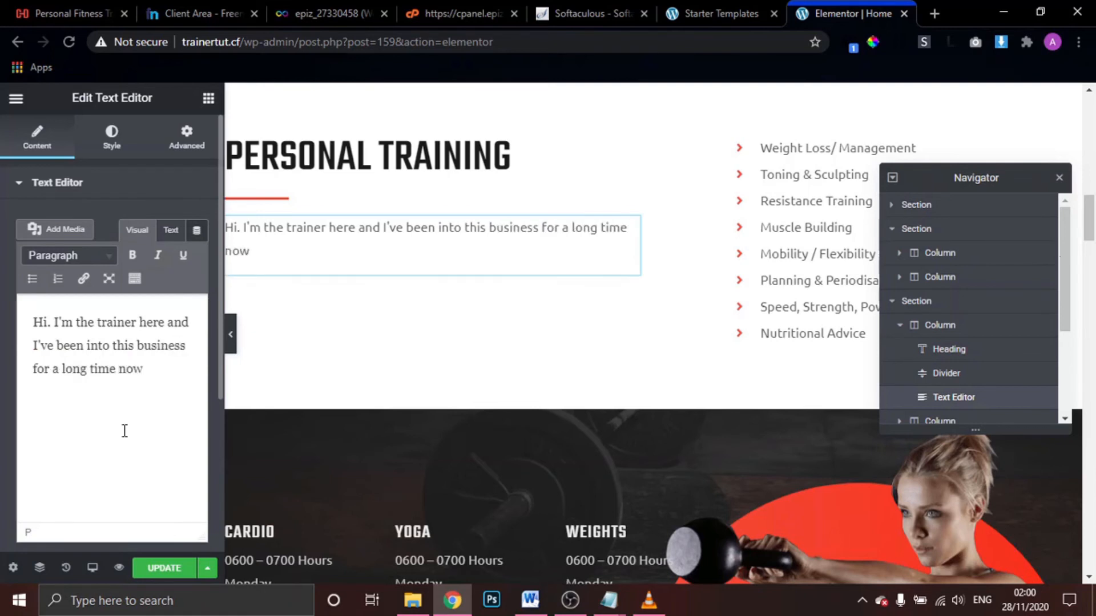
type(", talking about")
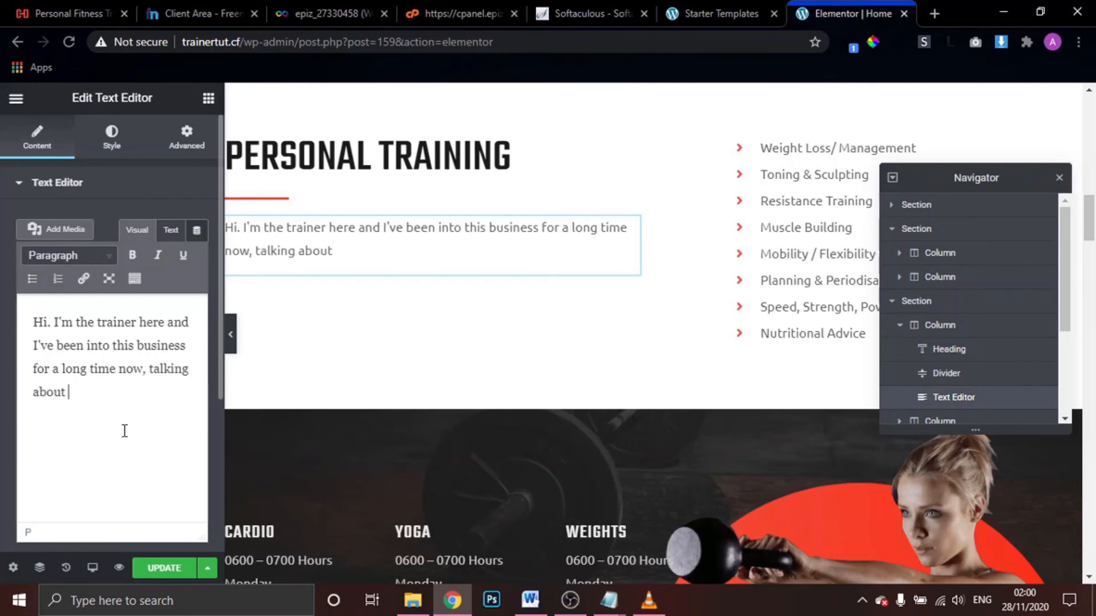
type(" 9years down")
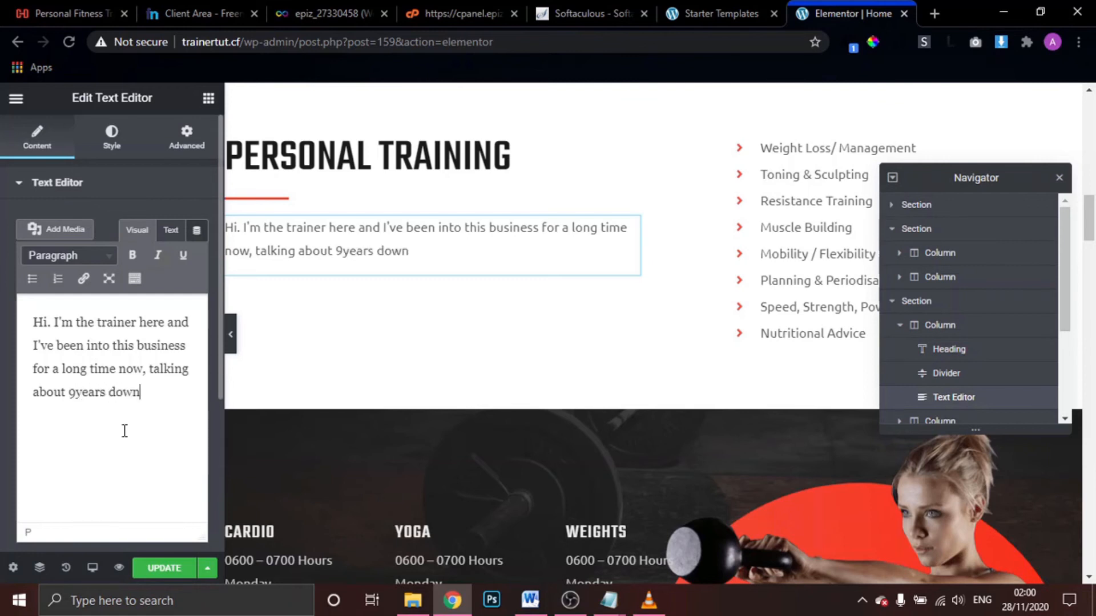
type(" the line a")
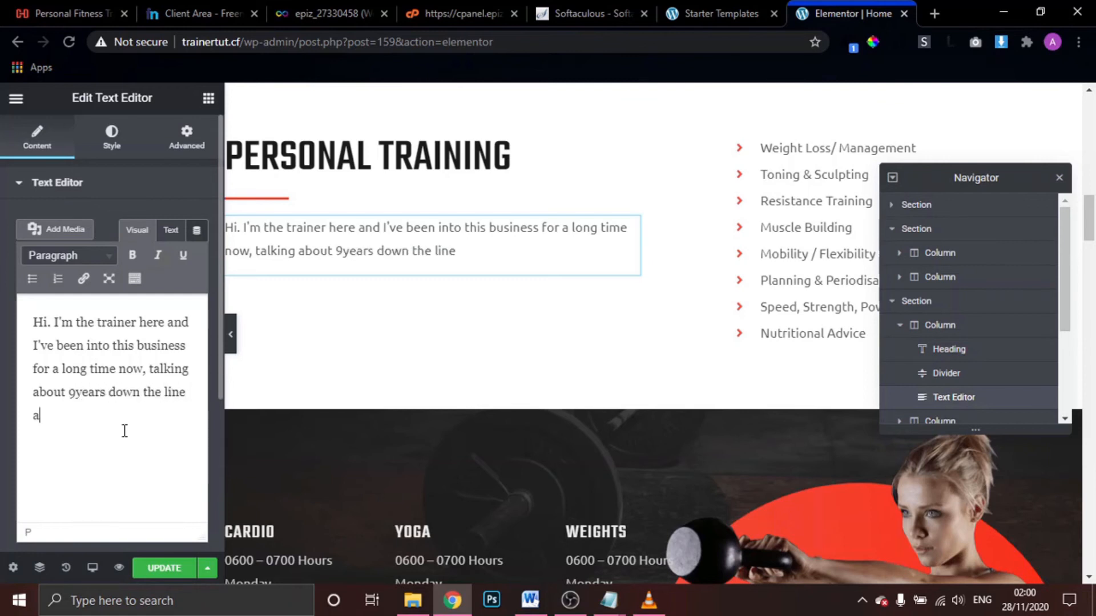
type("nd still counting.")
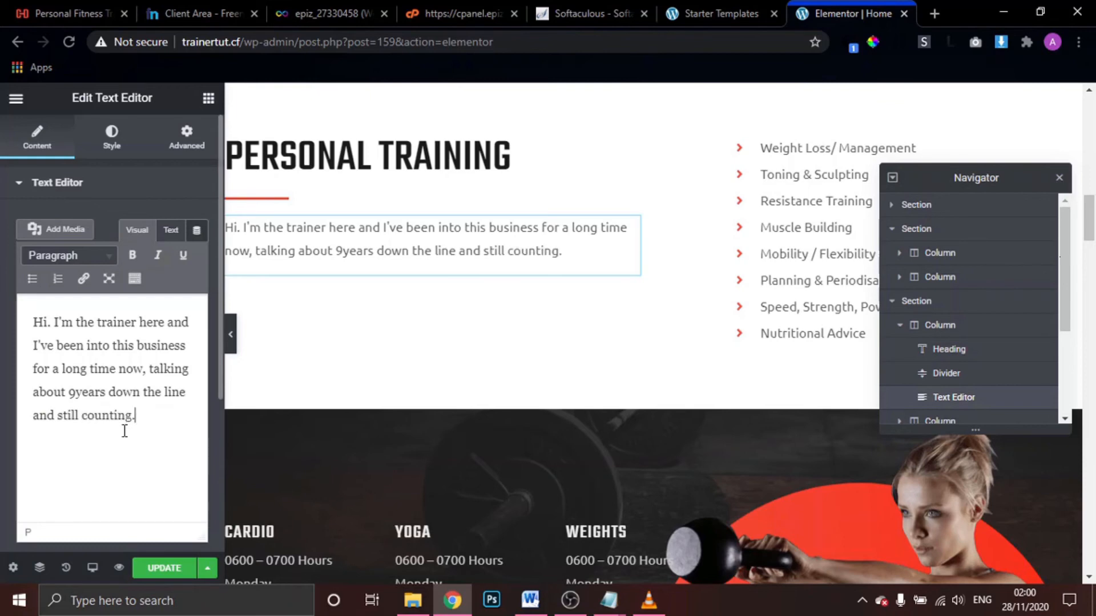
Scroll back to the top and open the hero section's Edit Section settings
scroll(347, 323, "up", 10)
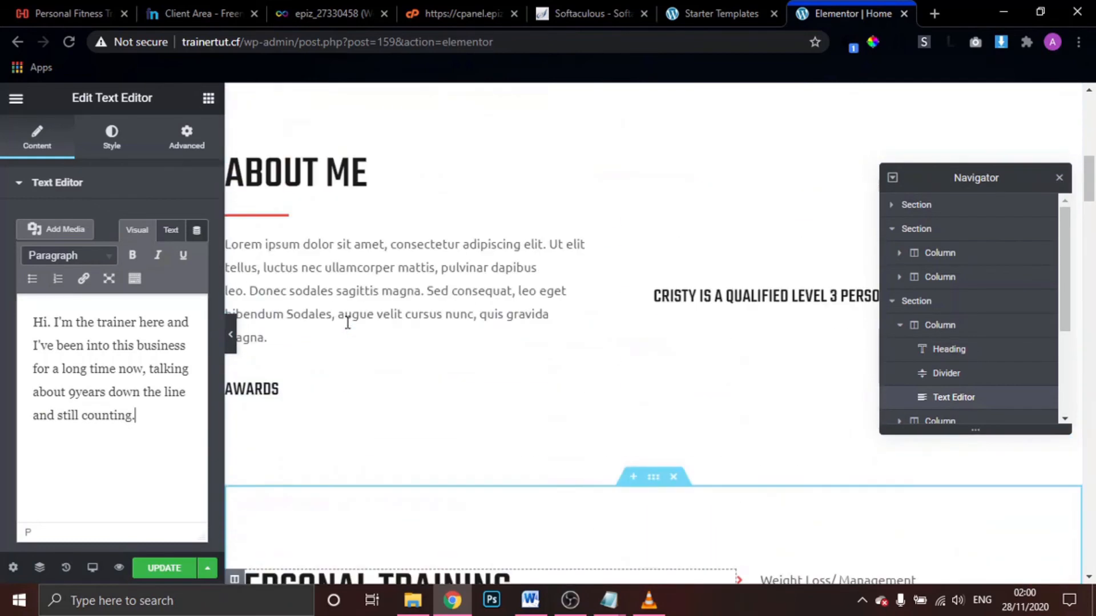
scroll(346, 320, "down", 15)
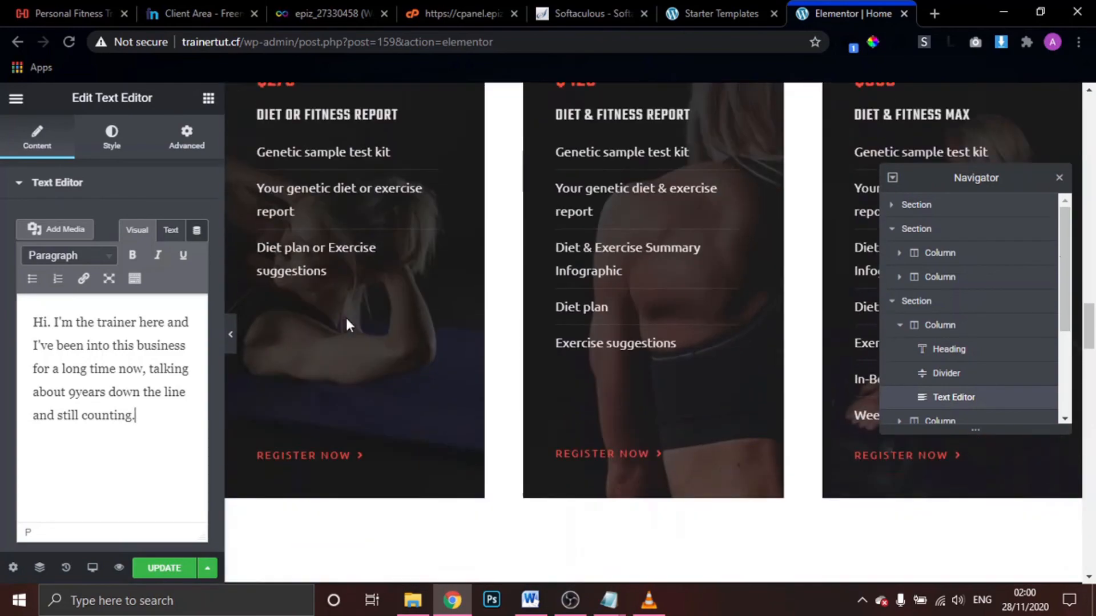
scroll(346, 323, "down", 10)
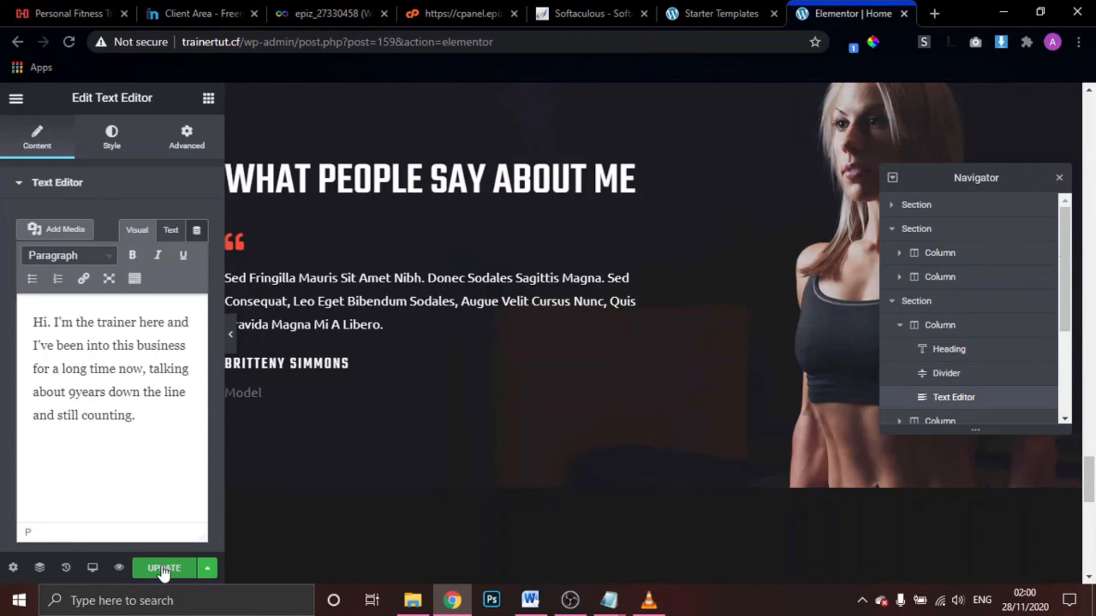
scroll(681, 322, "up", 10)
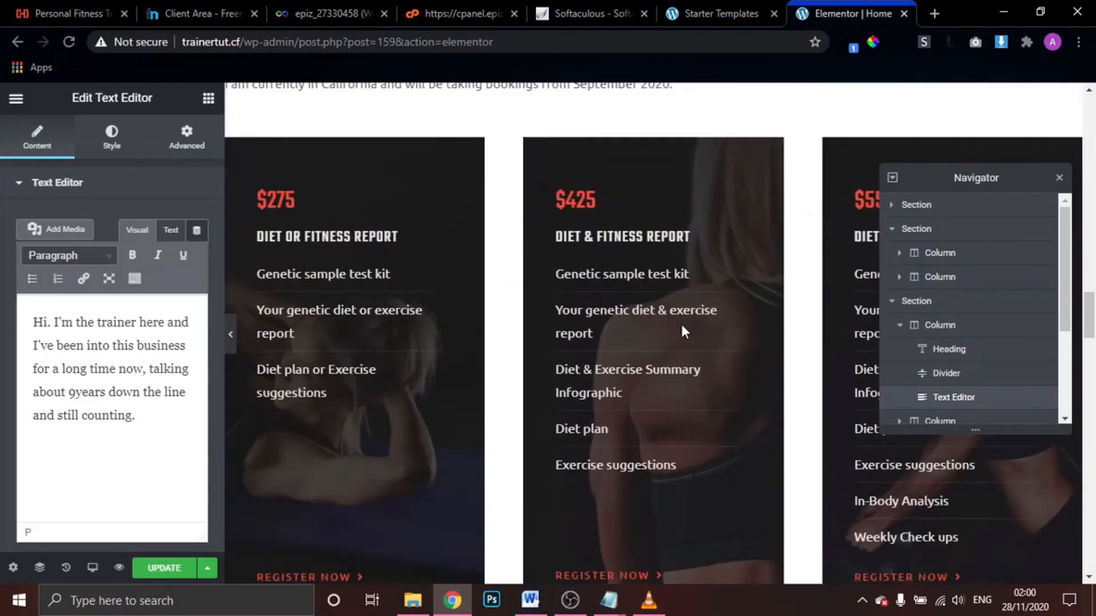
scroll(681, 322, "up", 10)
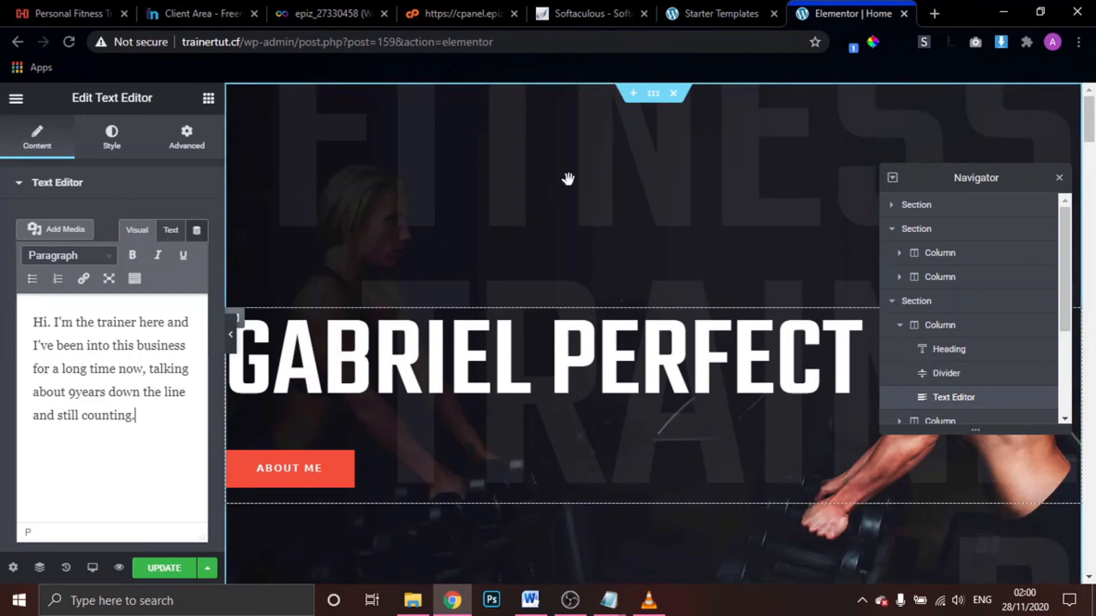
left_click(655, 102)
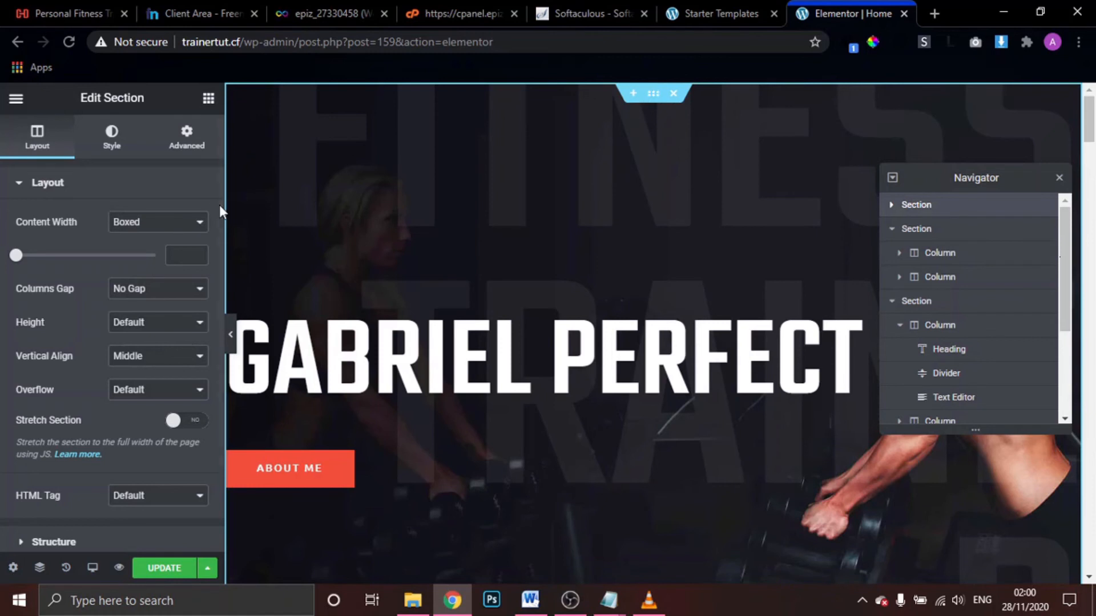
Browse the Media Library for the hero background, pick muscular-man.jpg, then close without inserting
left_click(113, 144)
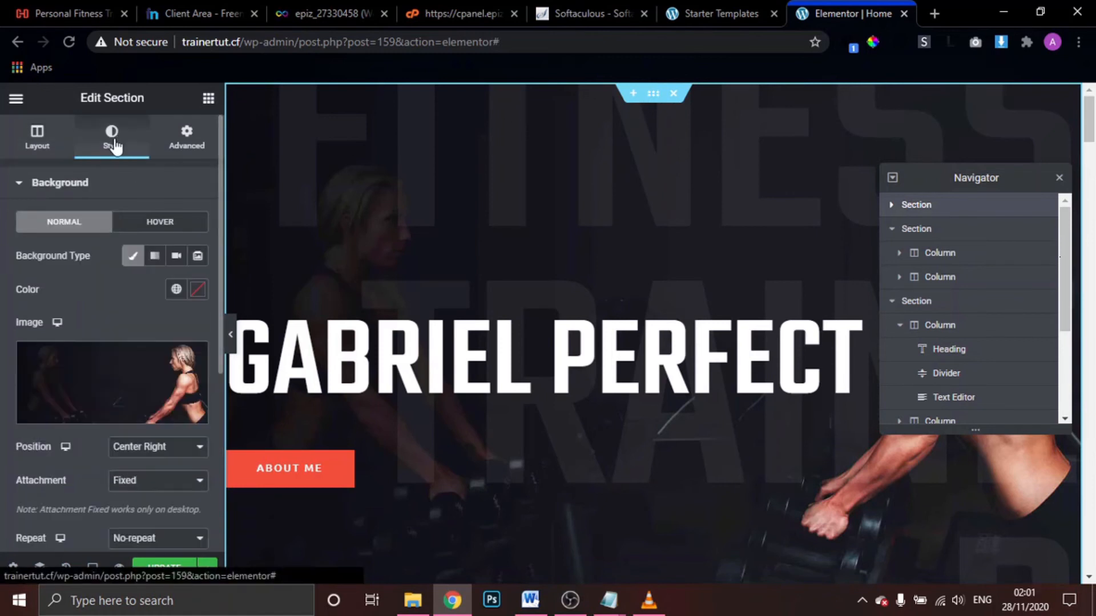
left_click(154, 375)
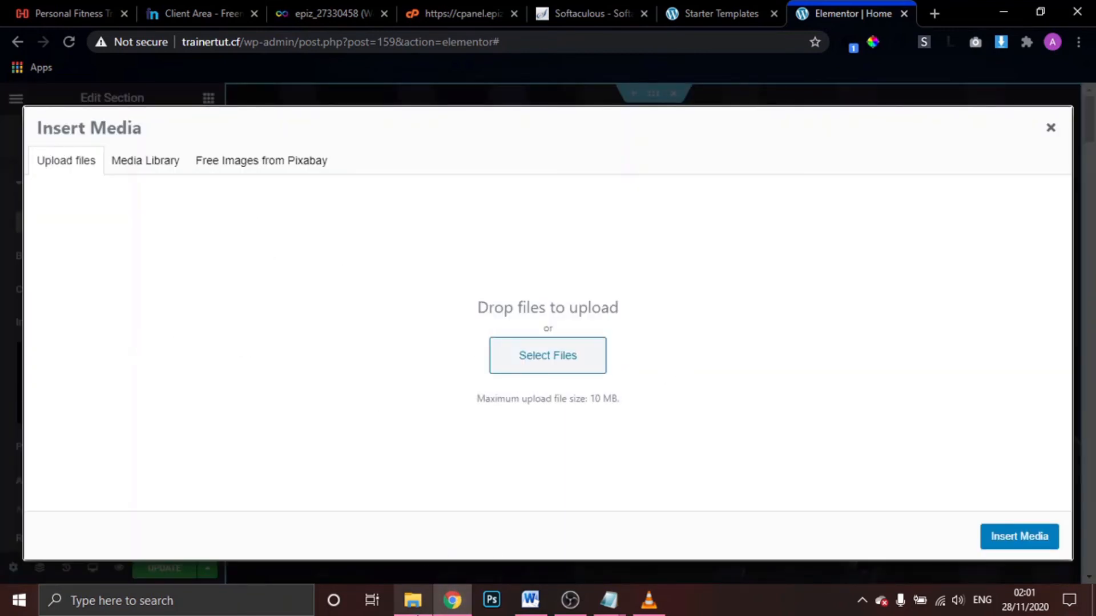
mouse_move(415, 613)
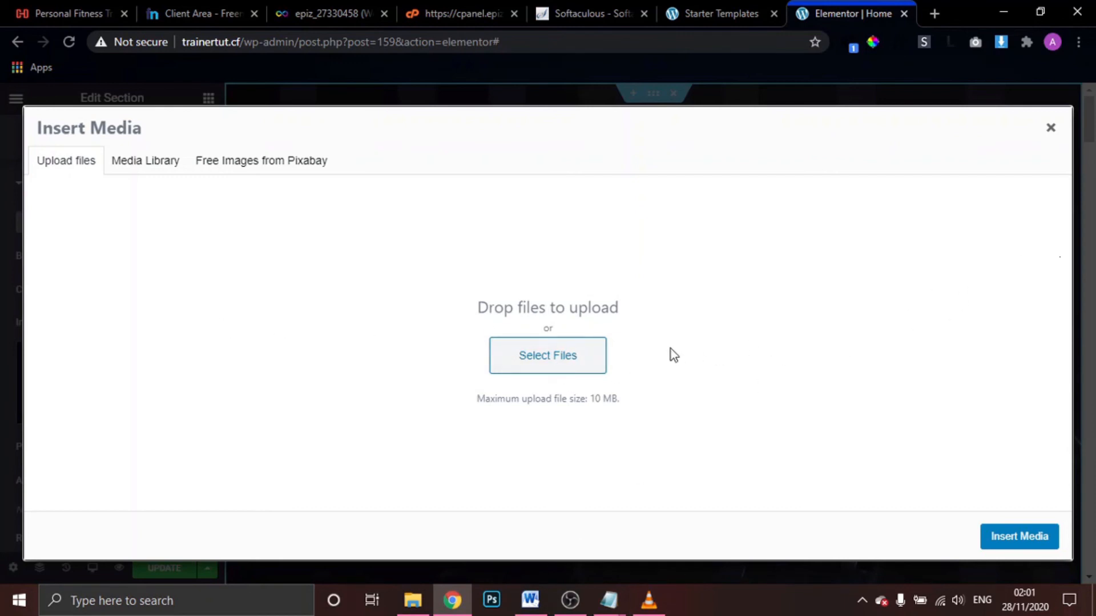
left_click(137, 167)
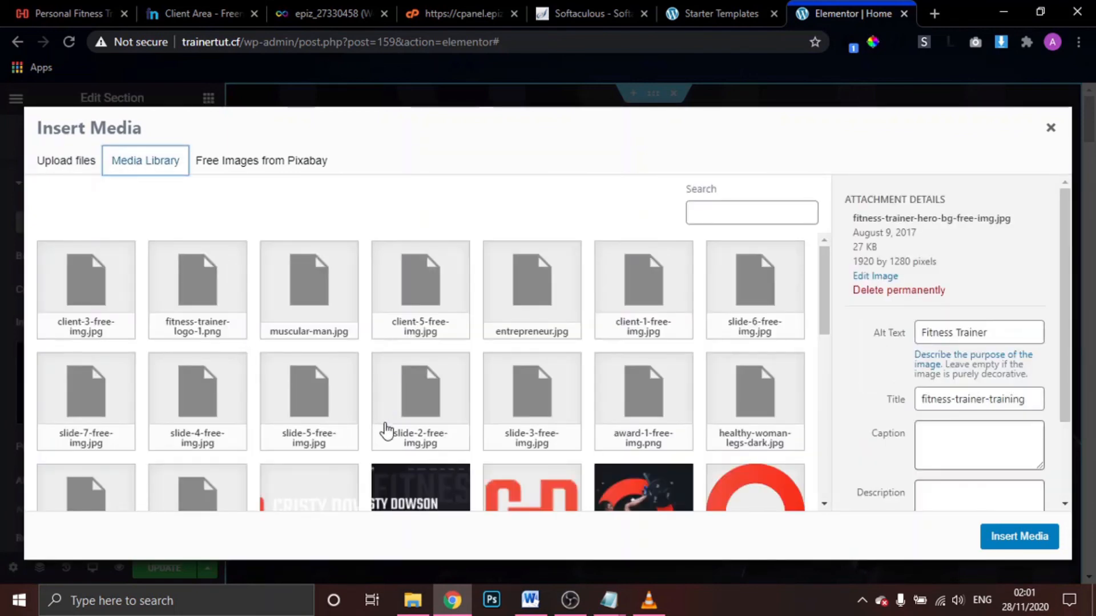
scroll(573, 453, "down", 3)
scroll(573, 454, "down", 2)
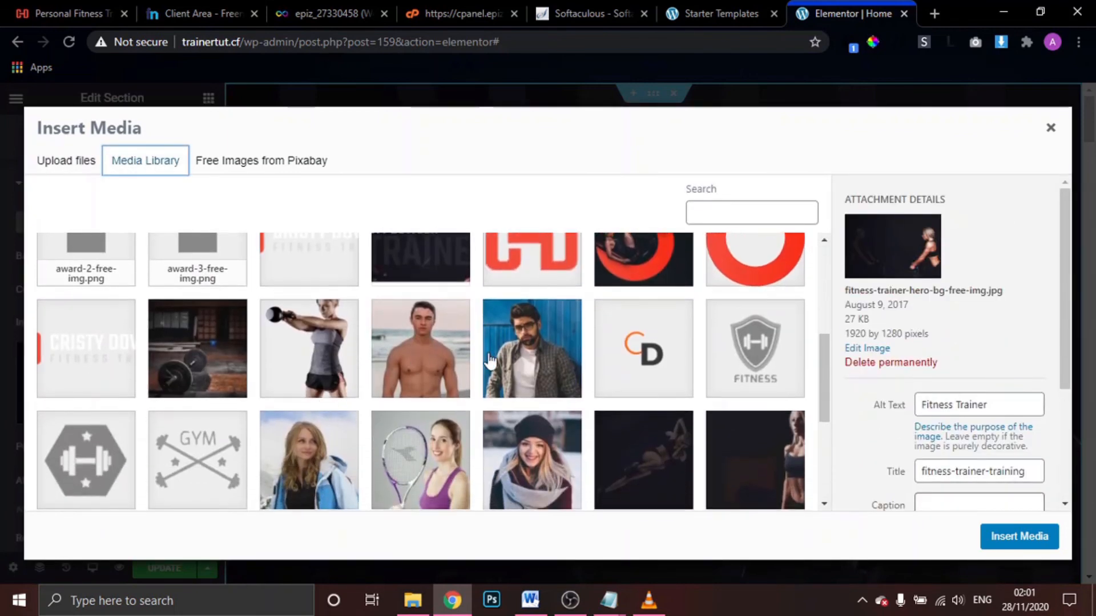
left_click(445, 341)
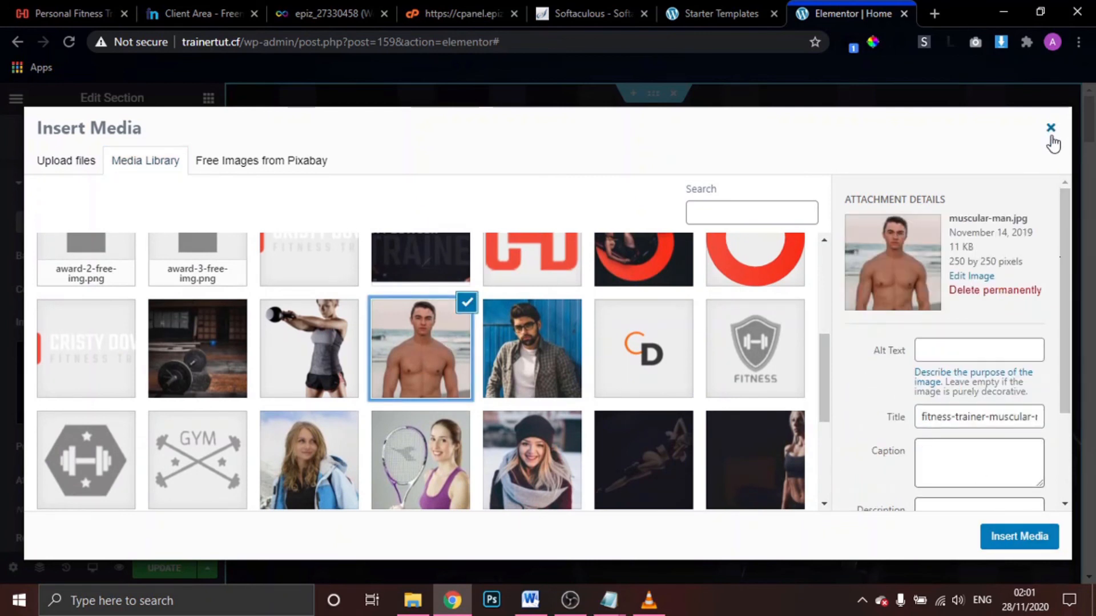
left_click(1051, 129)
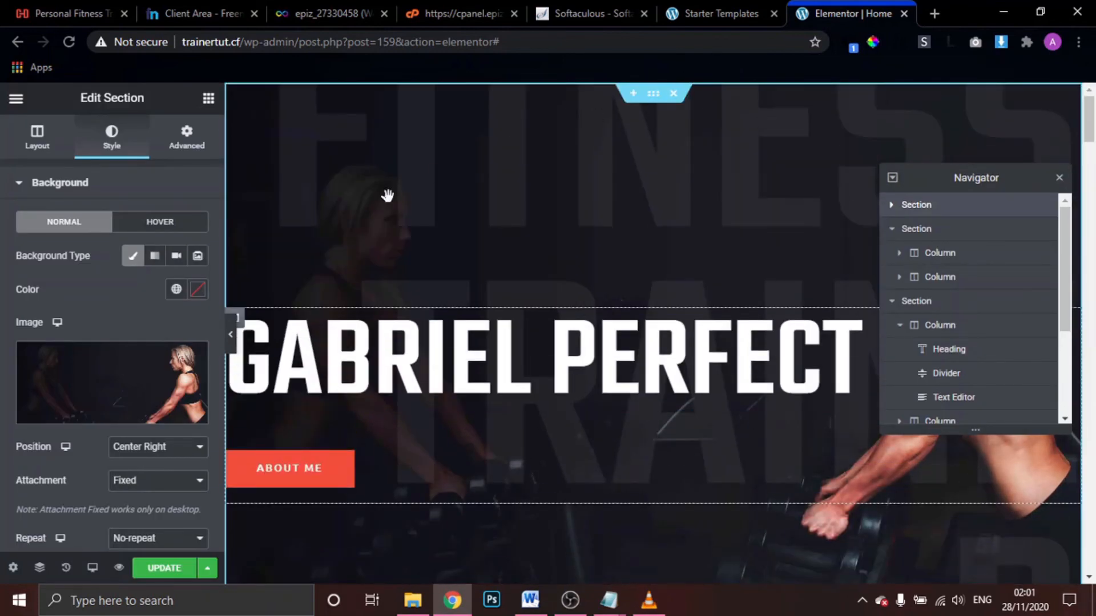
Expand the hero section's Background Overlay settings
scroll(107, 268, "down", 3)
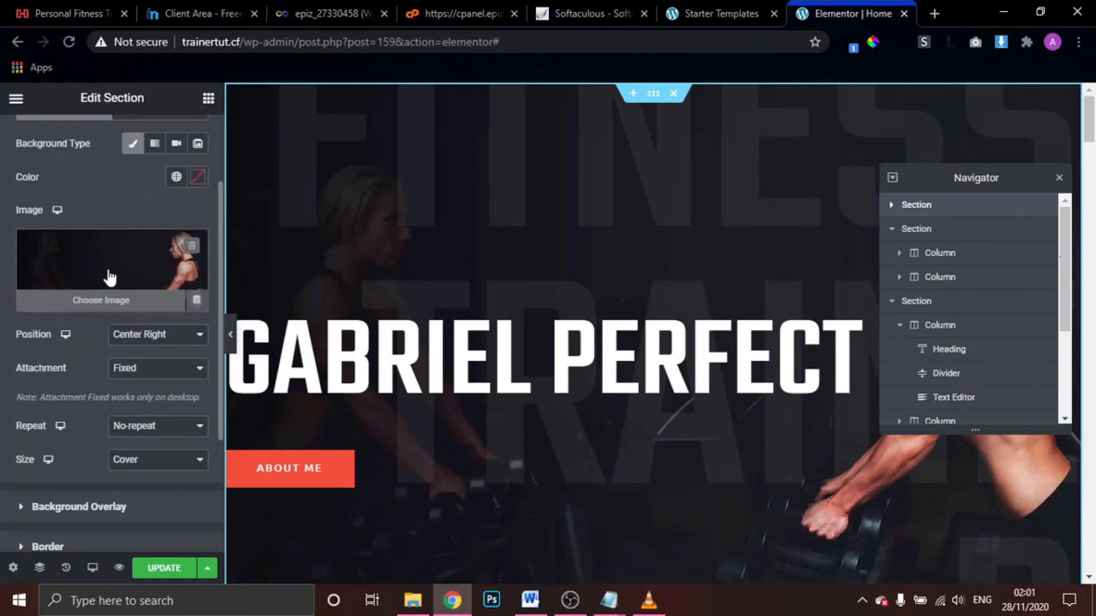
scroll(108, 266, "up", 3)
scroll(108, 271, "down", 4)
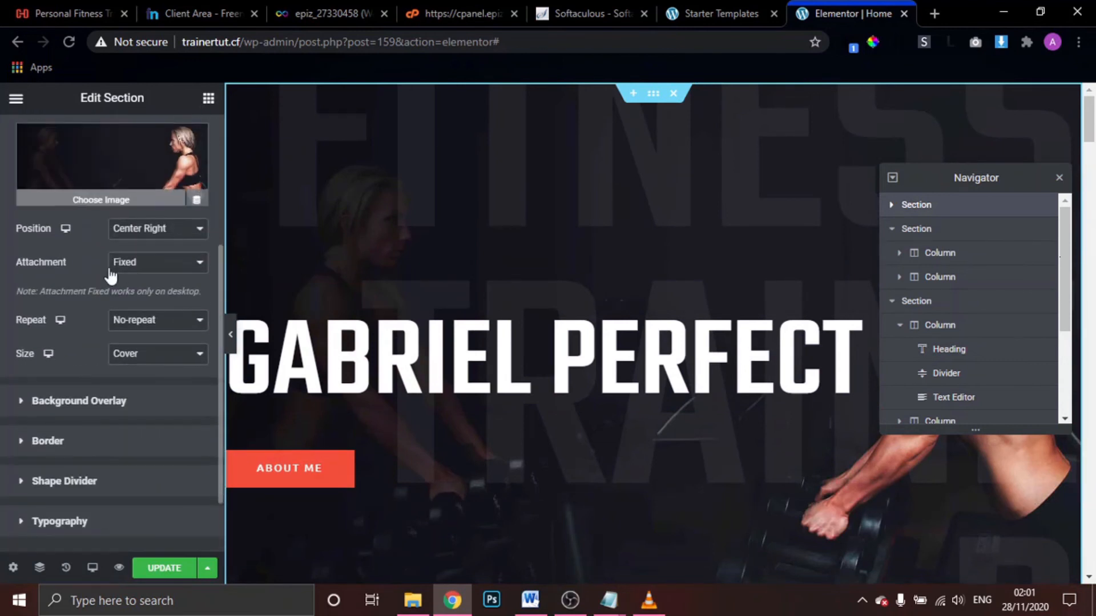
left_click(99, 402)
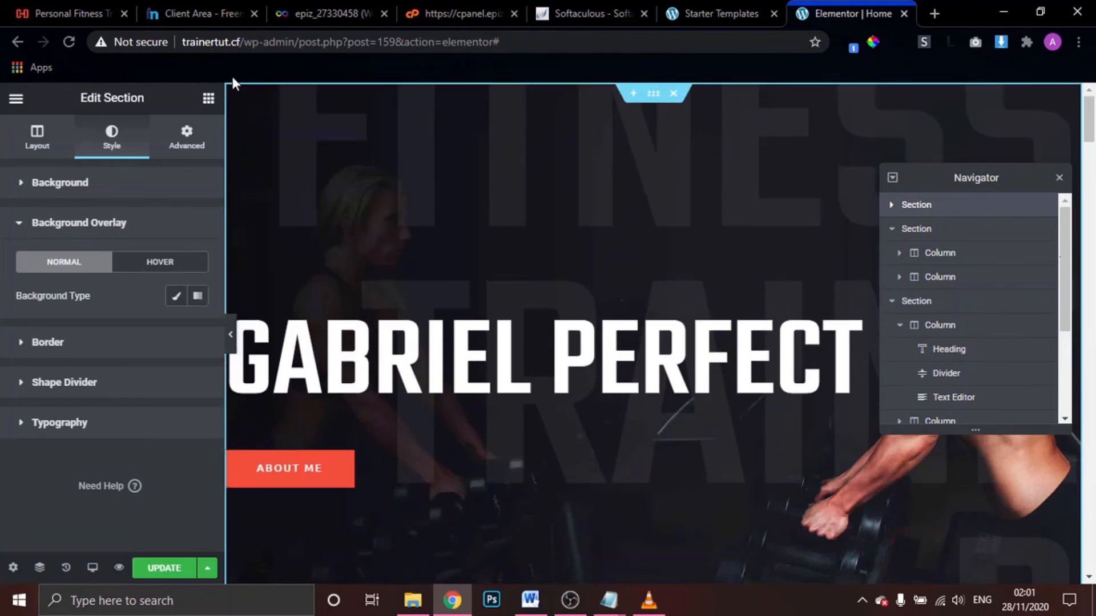
Scroll to the pricing cards and edit the $425 plan's Diet & Fitness Report heading
scroll(348, 355, "down", 4)
scroll(348, 356, "down", 5)
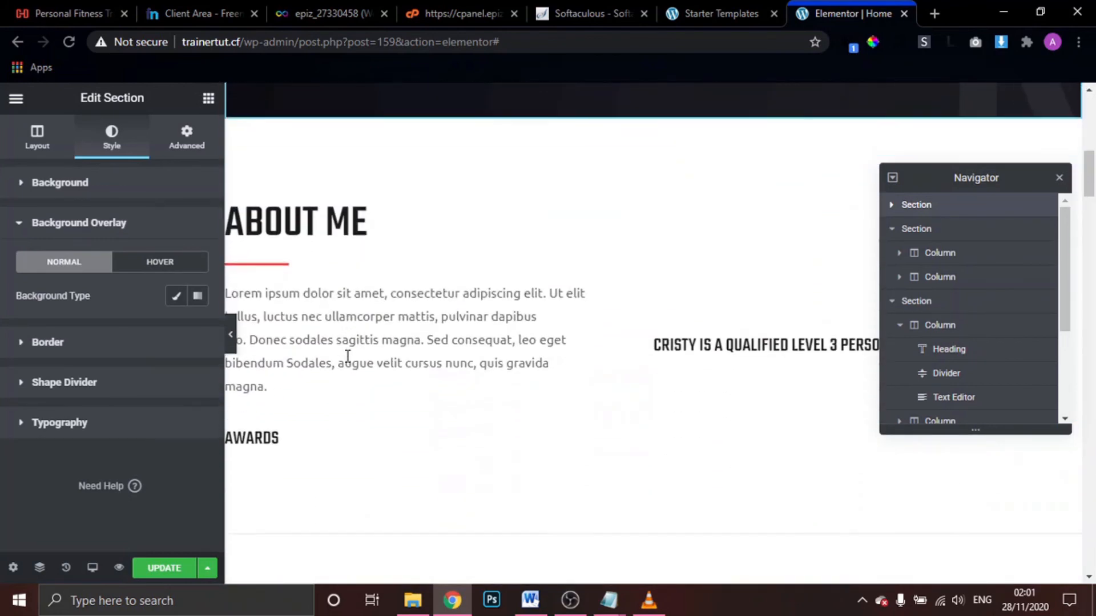
scroll(347, 355, "up", 9)
scroll(347, 356, "down", 15)
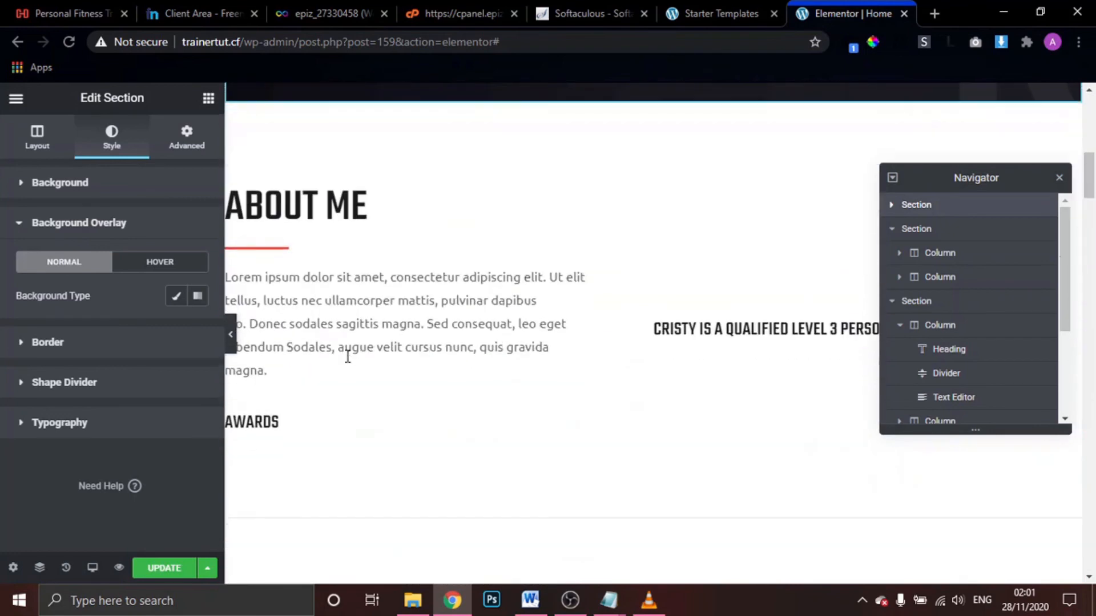
scroll(347, 356, "up", 2)
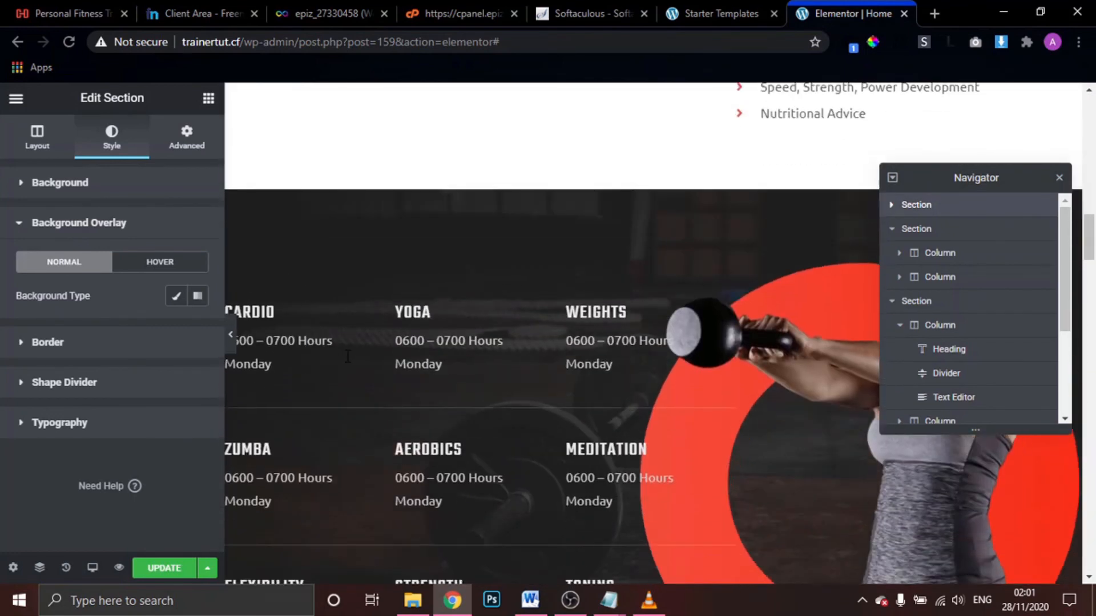
scroll(806, 215, "up", 1)
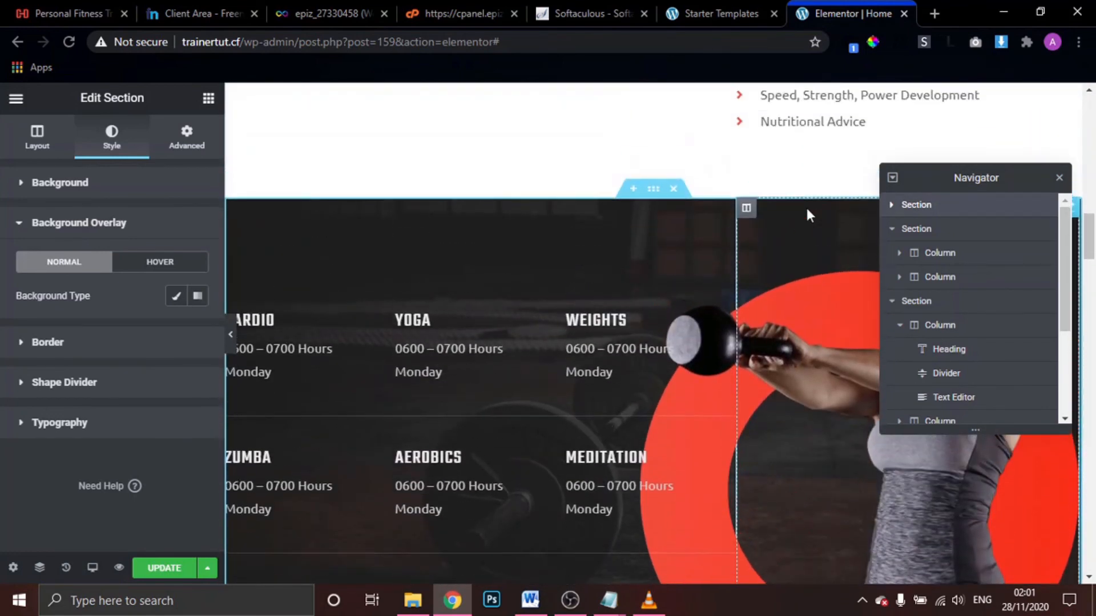
scroll(819, 346, "down", 1)
scroll(818, 339, "down", 2)
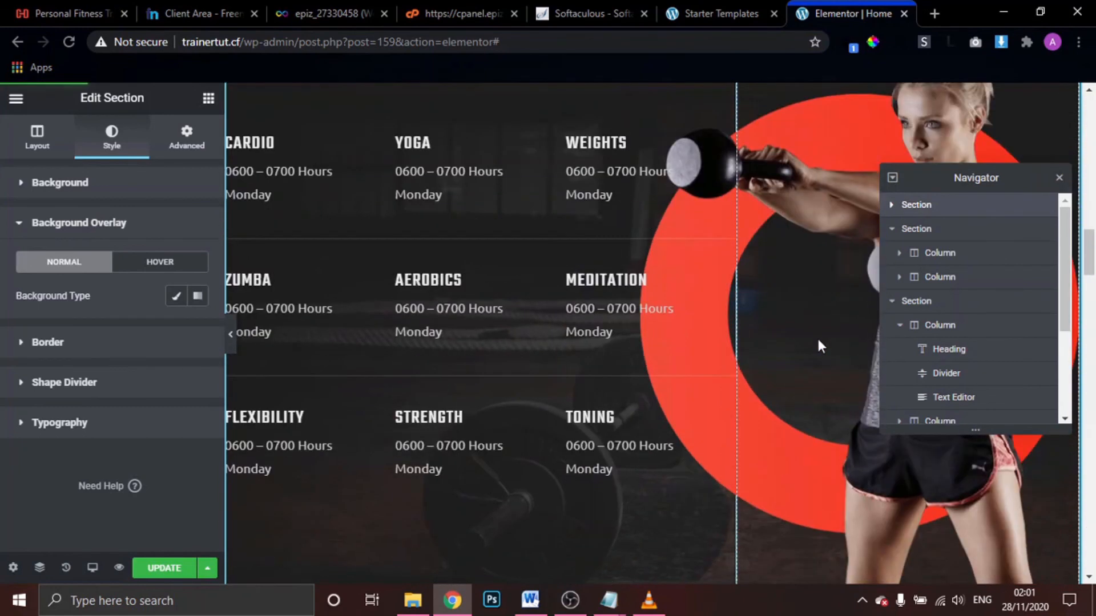
scroll(818, 339, "up", 7)
scroll(818, 340, "down", 10)
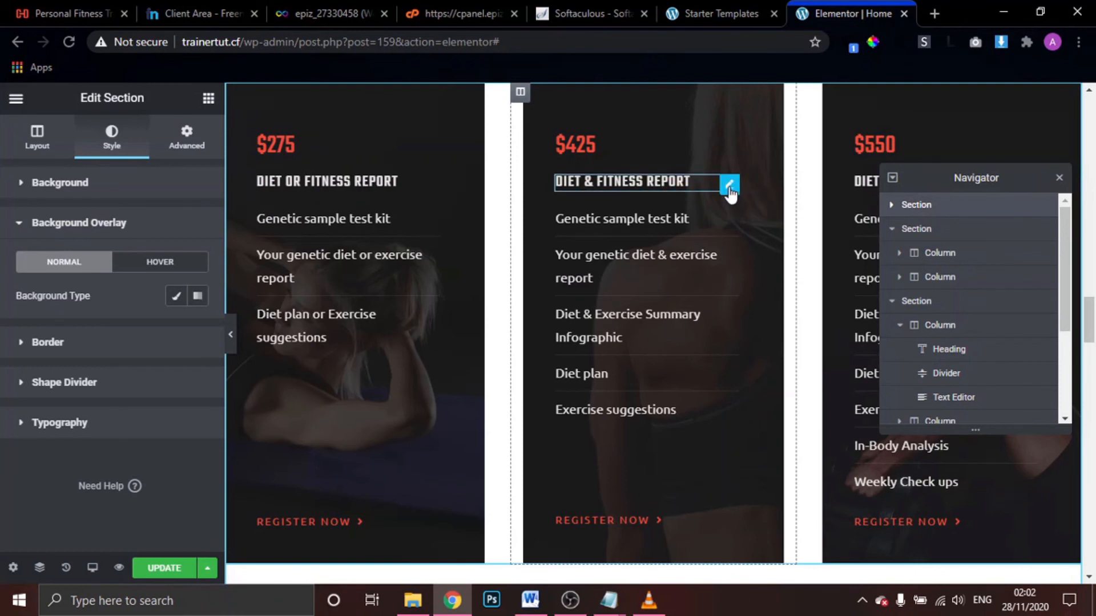
left_click(729, 185)
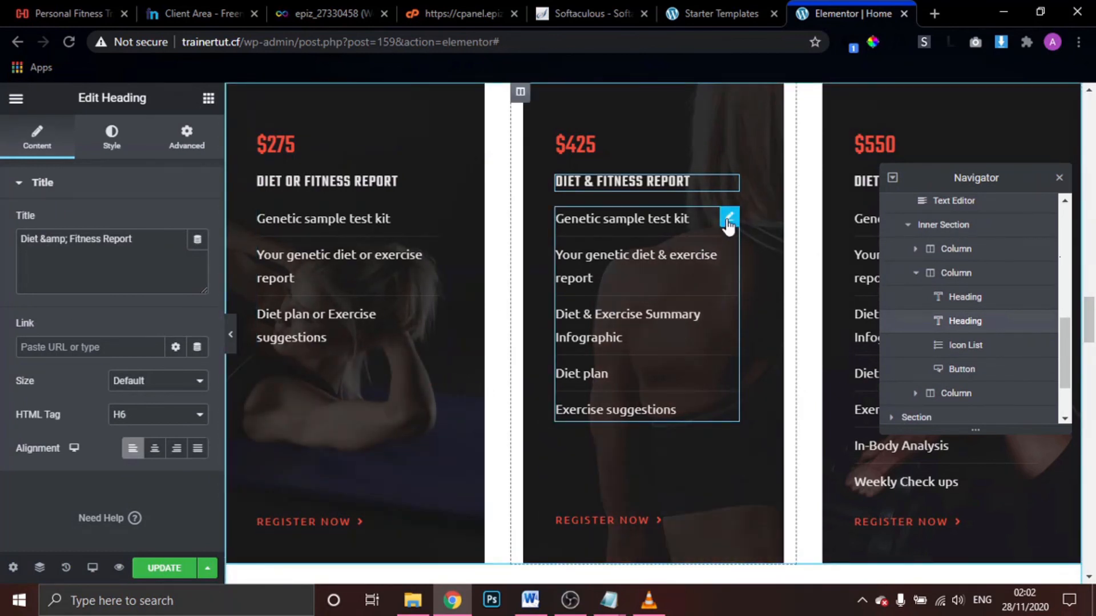
Select the $275 pricing column and show its background settings: crunches photo, positioned Center Right
scroll(728, 225, "up", 1)
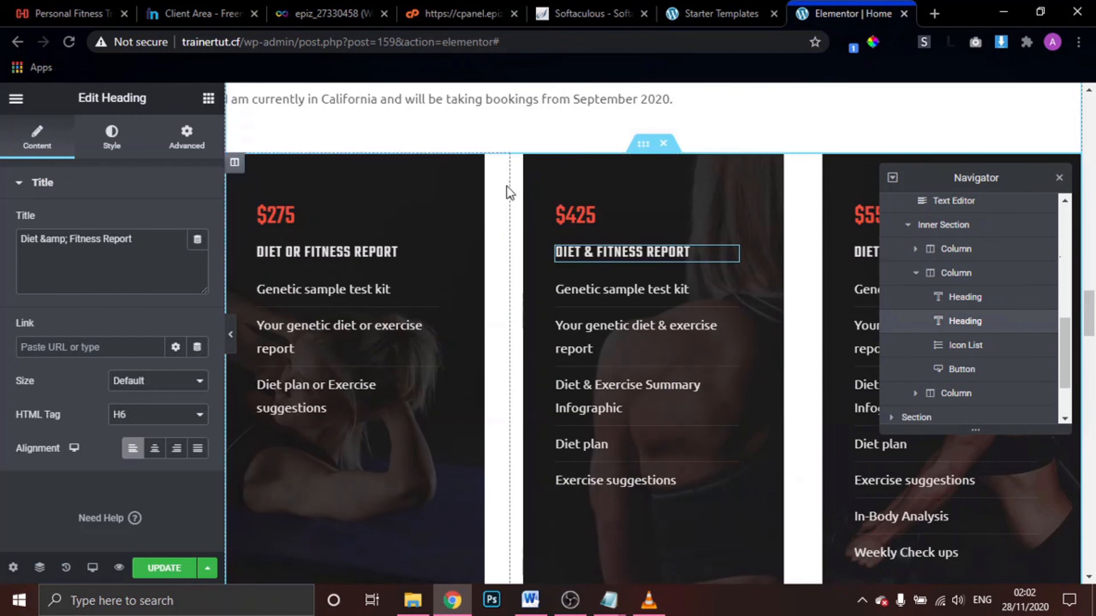
left_click(520, 163)
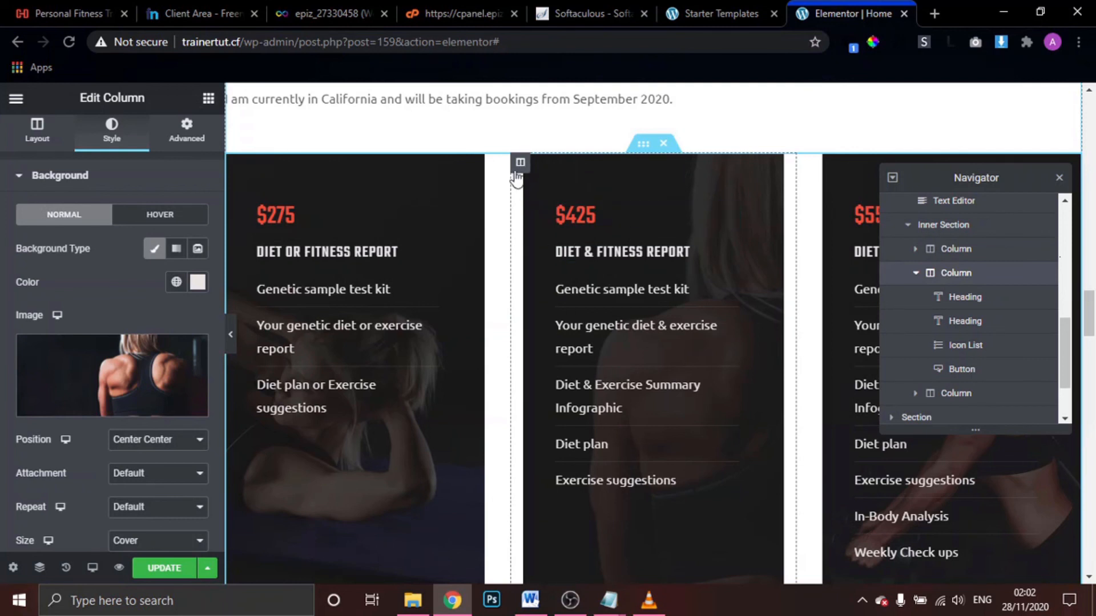
mouse_move(97, 375)
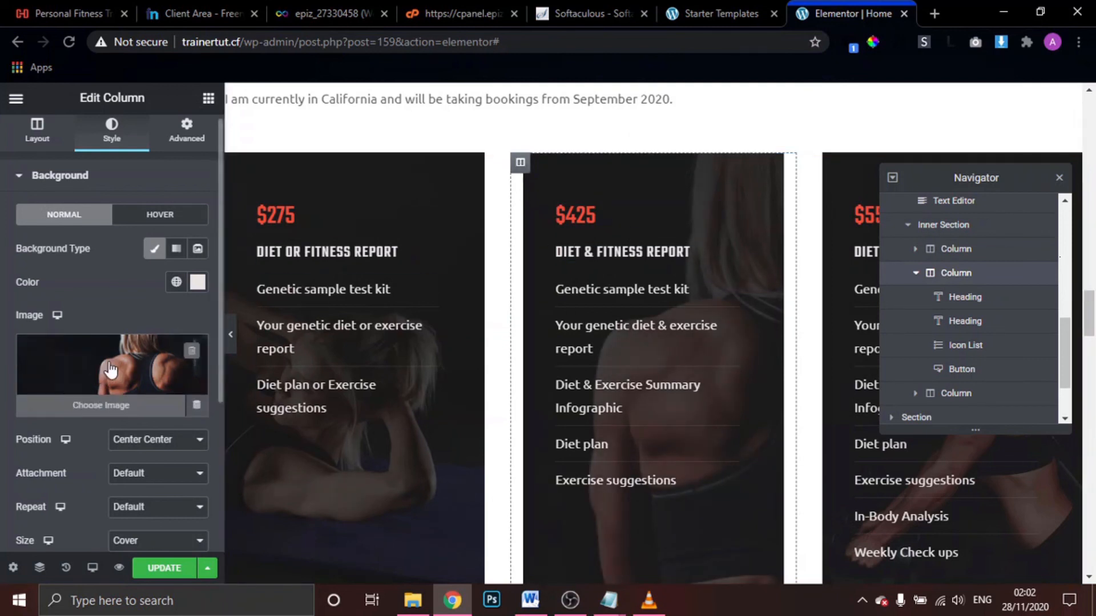
scroll(122, 436, "down", 3)
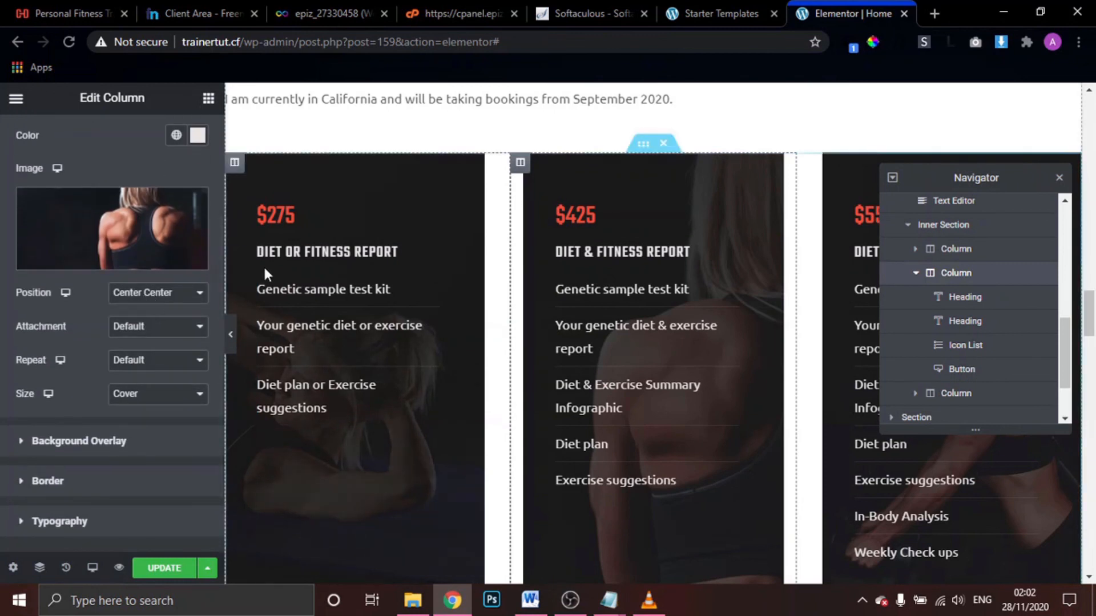
left_click(234, 166)
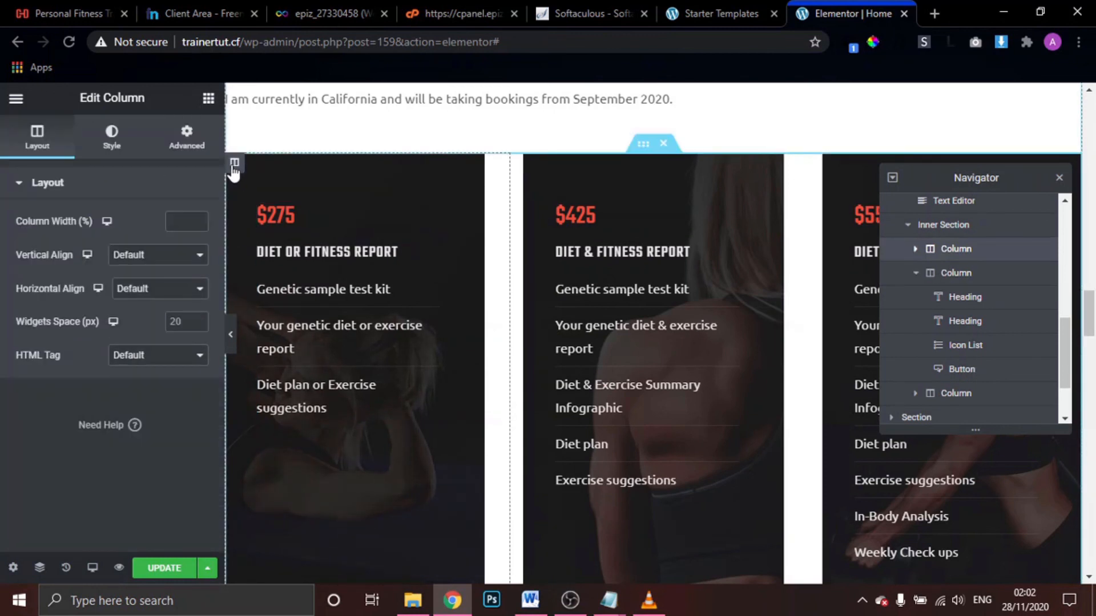
left_click(112, 137)
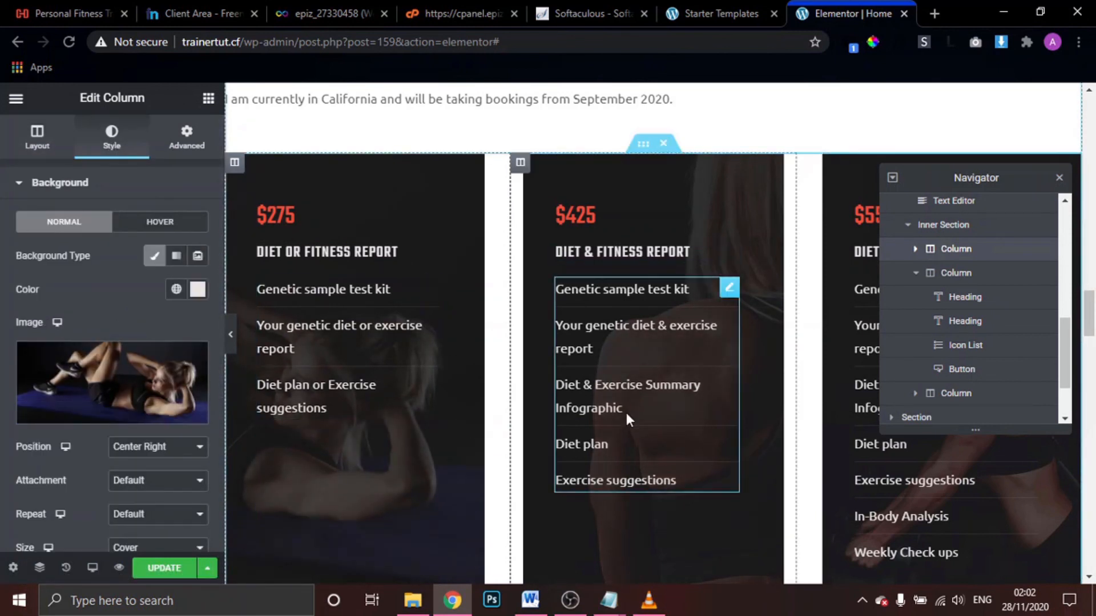
Select the Training Gallery slider to show its Image Carousel settings with 7 images
scroll(625, 413, "down", 13)
scroll(625, 413, "down", 1)
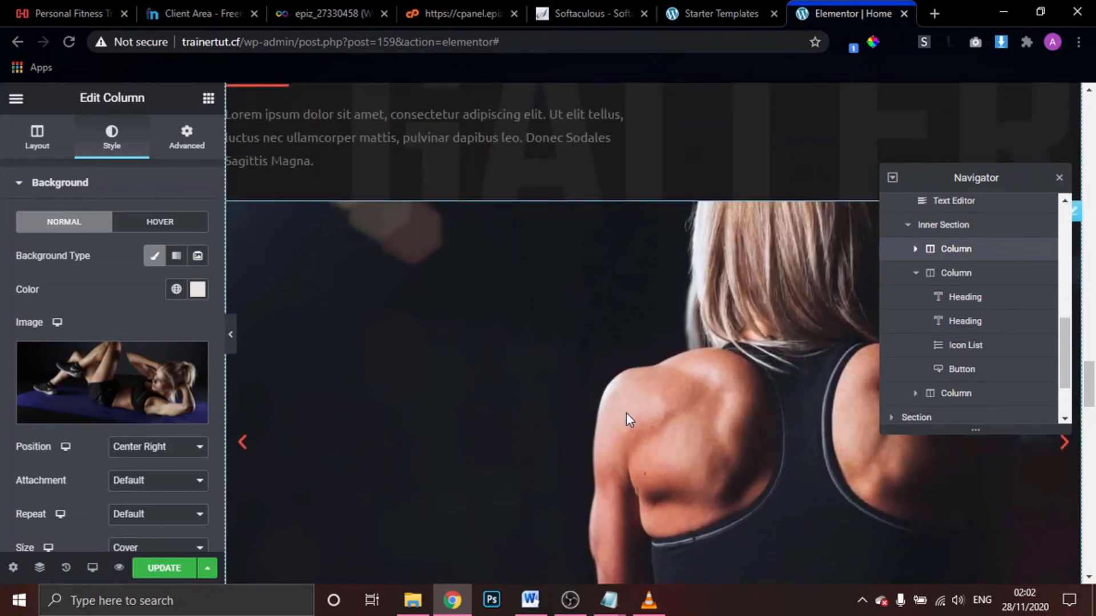
scroll(626, 414, "up", 1)
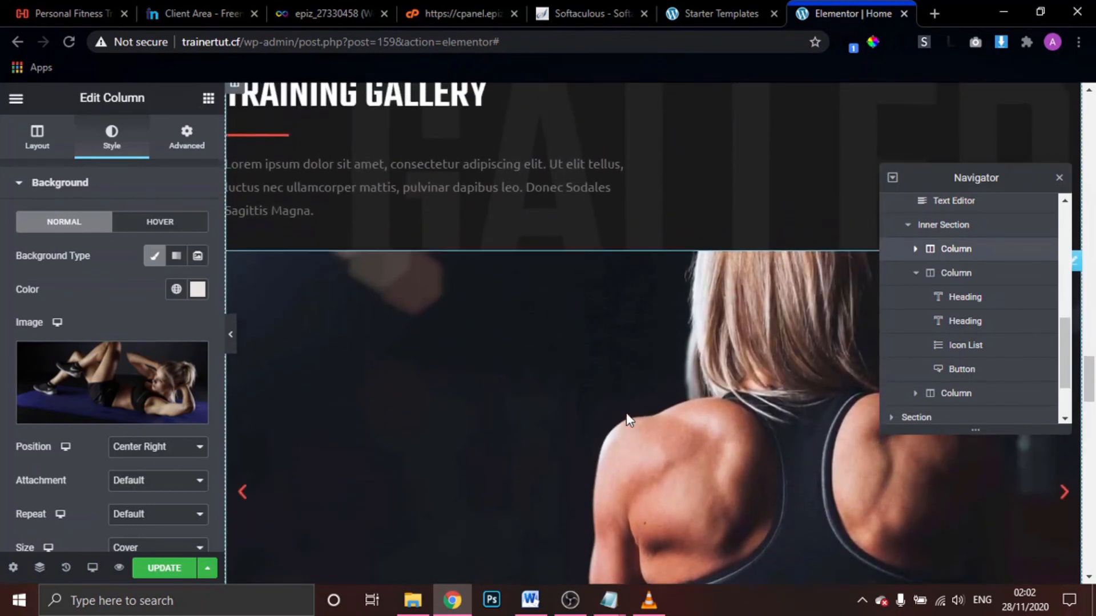
scroll(626, 414, "down", 2)
scroll(626, 414, "down", 1)
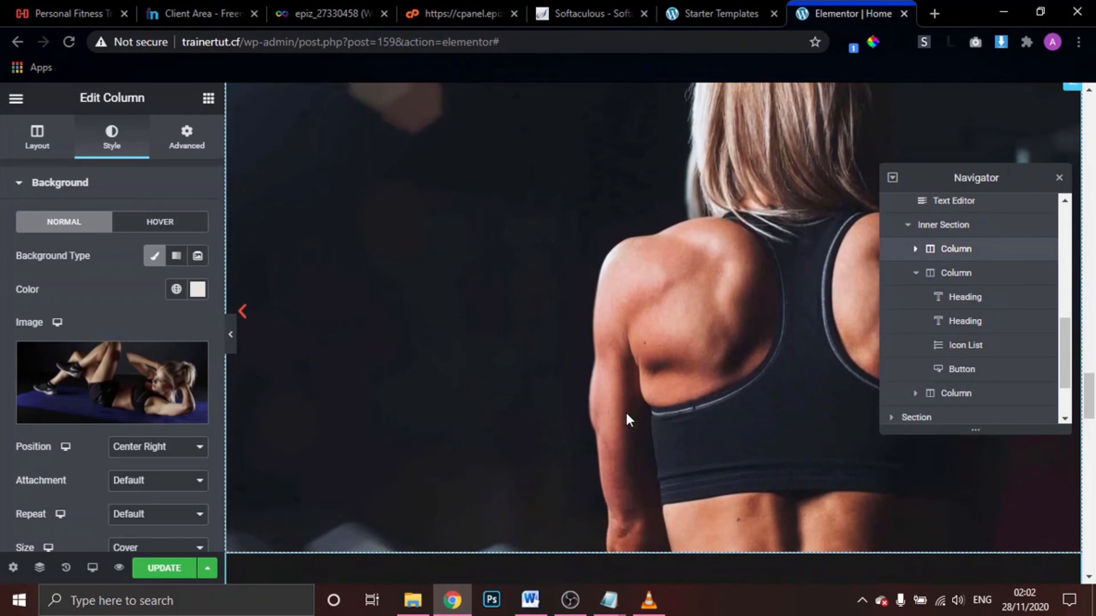
scroll(626, 414, "up", 1)
scroll(625, 413, "down", 4)
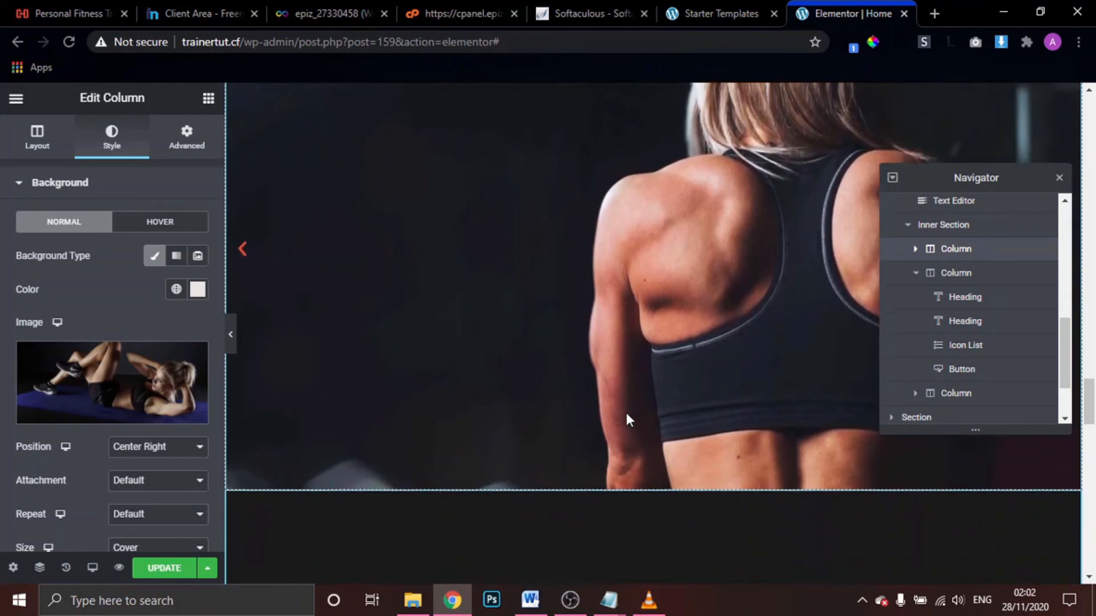
scroll(626, 413, "down", 3)
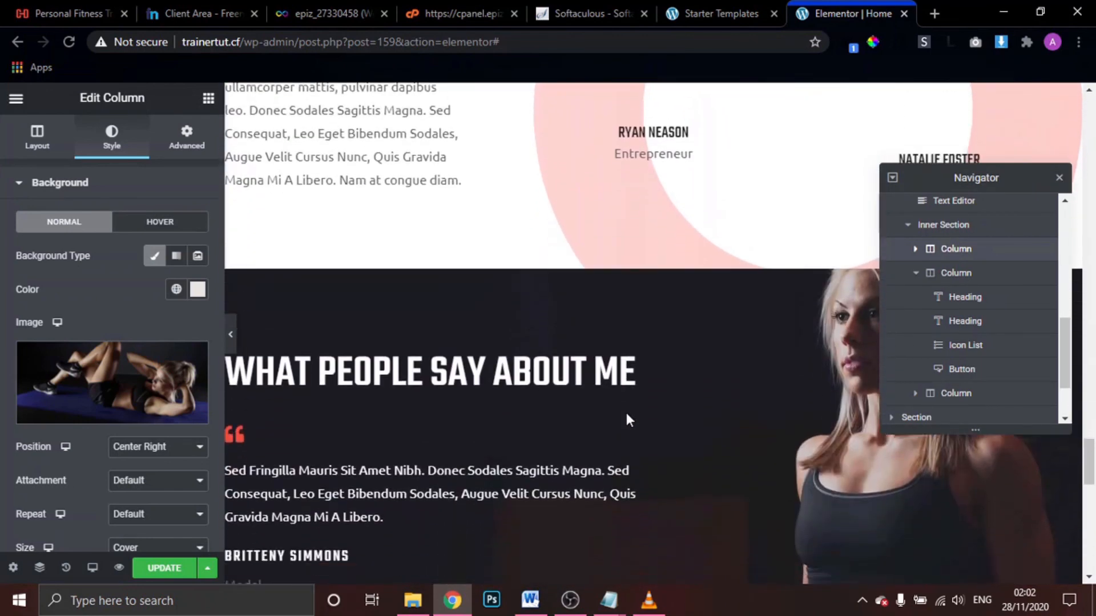
scroll(625, 413, "up", 5)
scroll(628, 418, "up", 6)
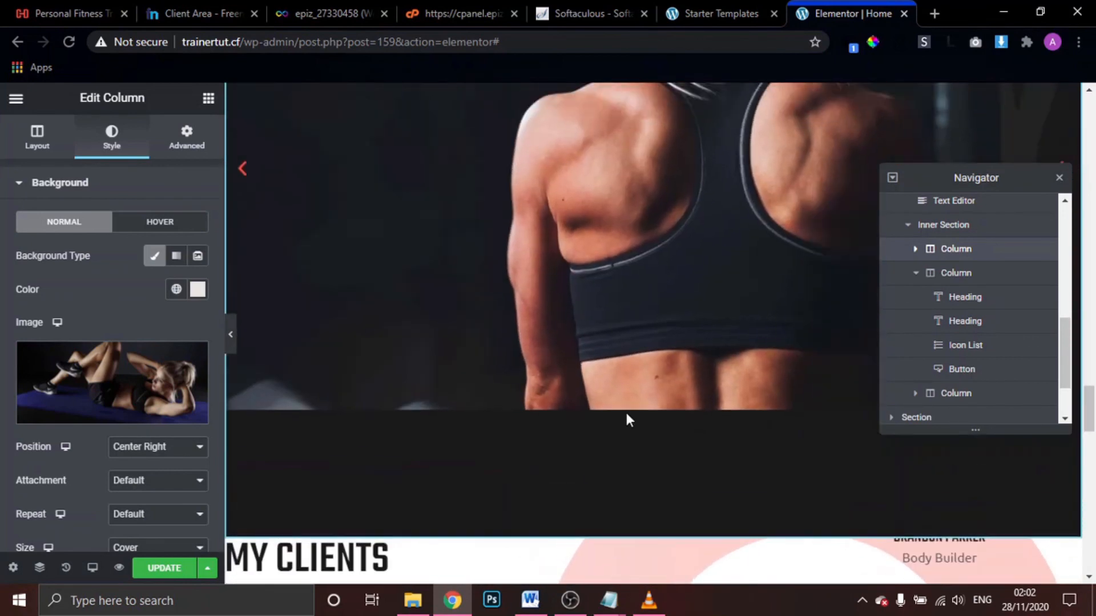
scroll(622, 414, "down", 1)
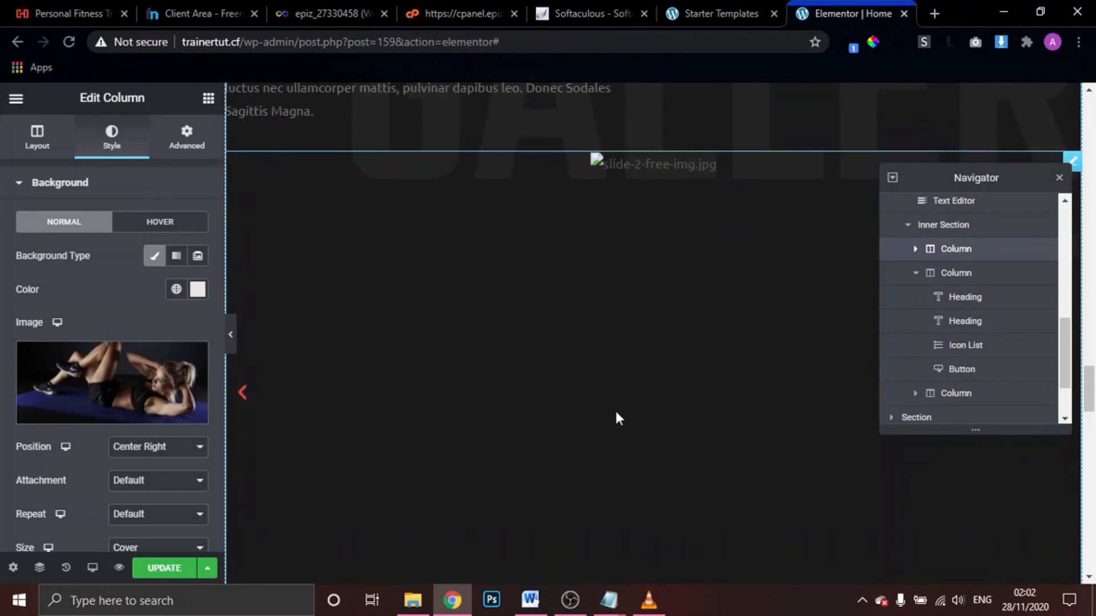
left_click(543, 323)
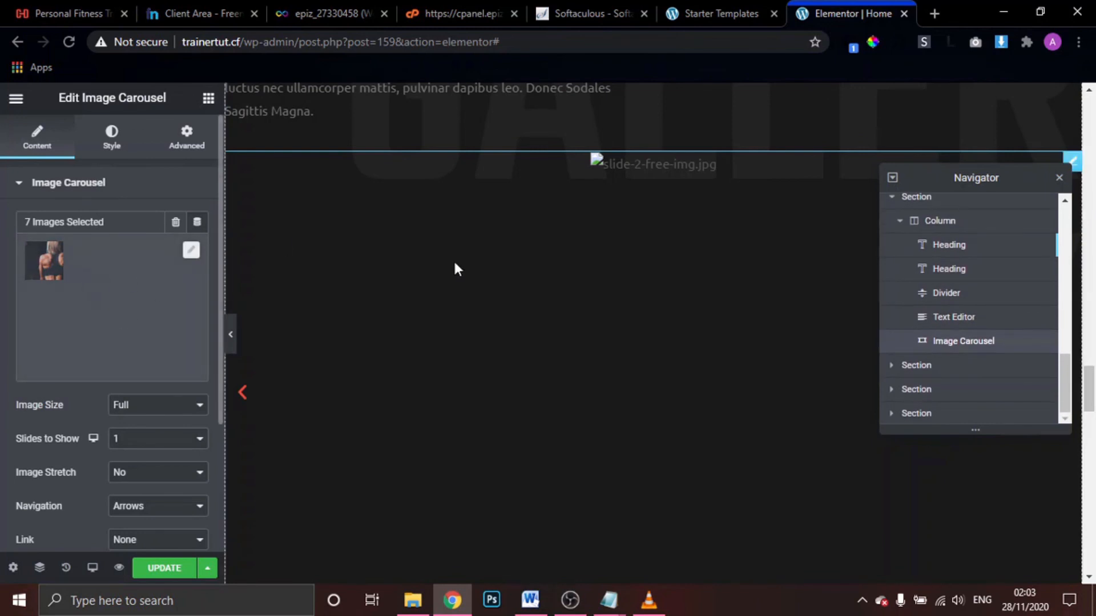
Remove the broken slide images from the carousel's gallery
left_click(91, 287)
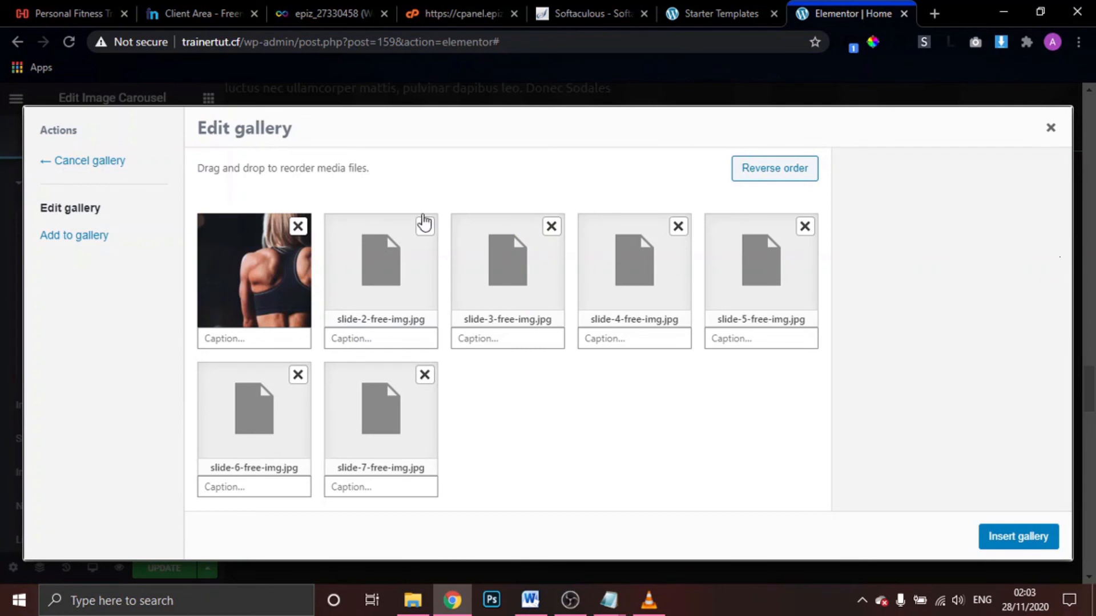
left_click(425, 226)
left_click(425, 226)
left_click(425, 226)
left_click(424, 226)
left_click(425, 226)
left_click(424, 226)
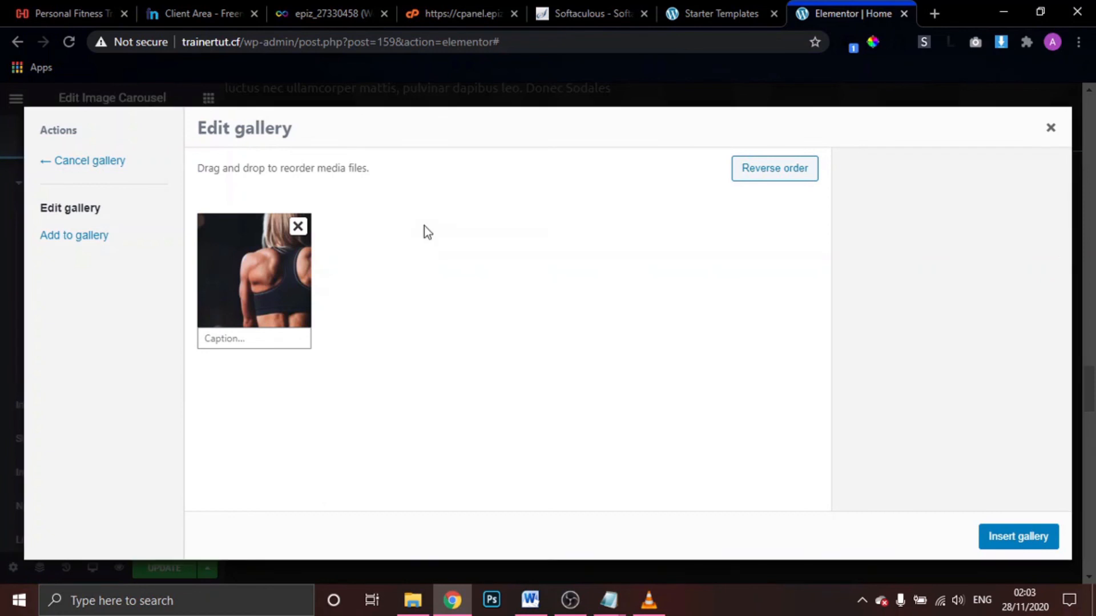
Add the glasses portrait, barbell, kettlebell woman, muscular man and blonde client photos, then insert the six-image gallery
left_click(79, 238)
scroll(367, 307, "down", 10)
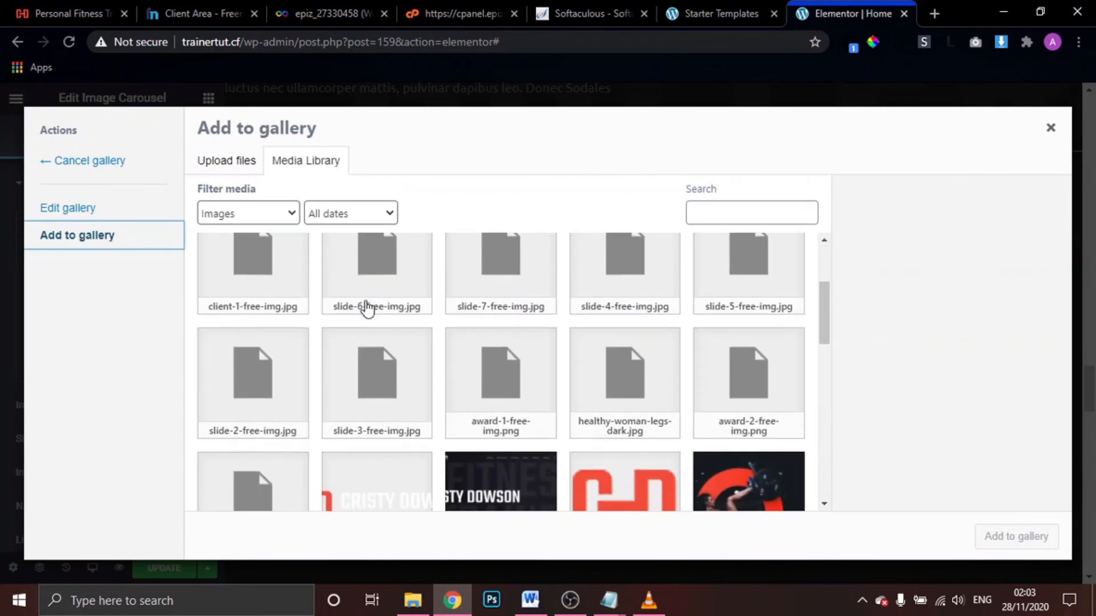
scroll(306, 355, "up", 3)
left_click(254, 460)
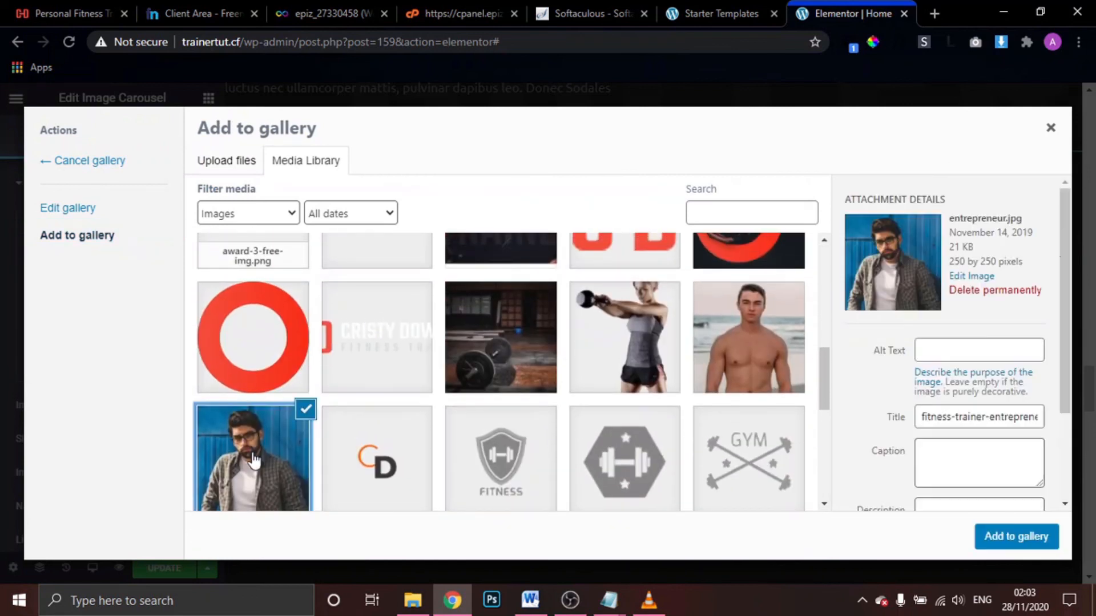
left_click(502, 355)
left_click(659, 317)
left_click(738, 326)
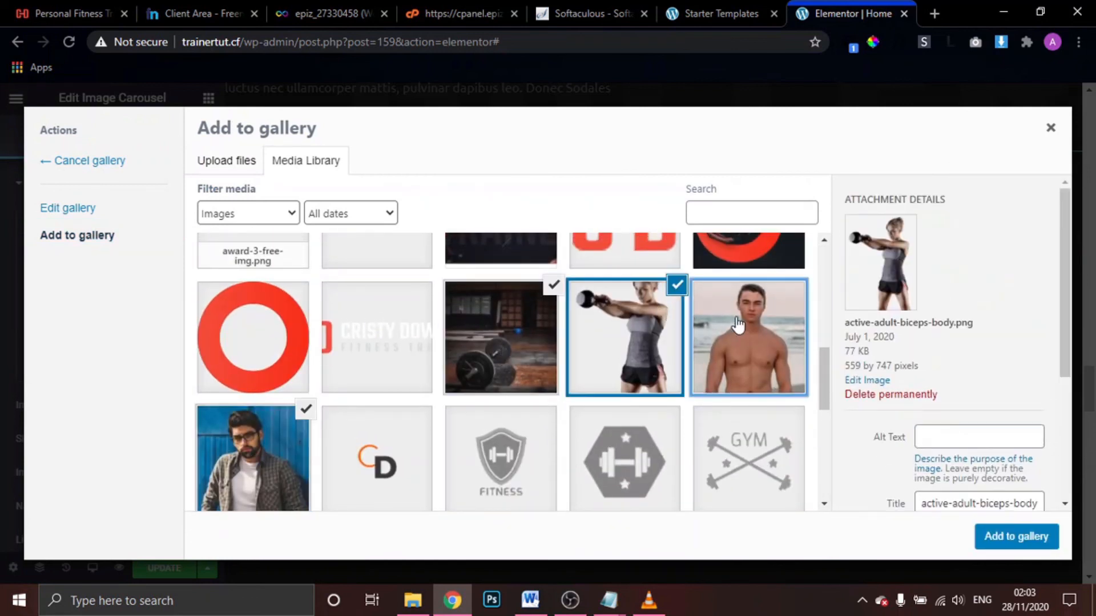
scroll(622, 475, "down", 4)
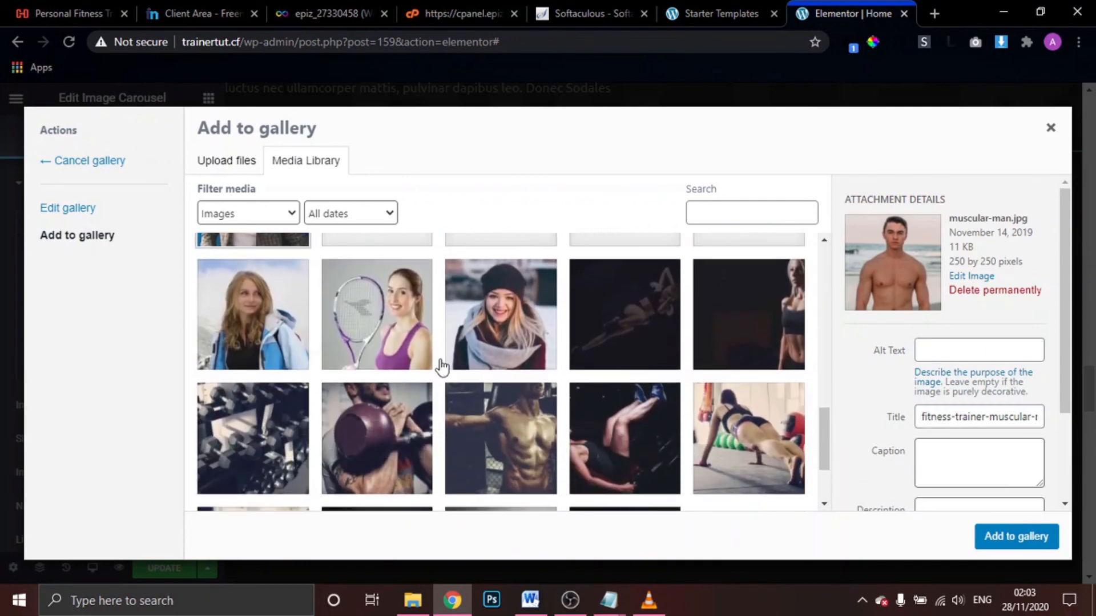
left_click(283, 351)
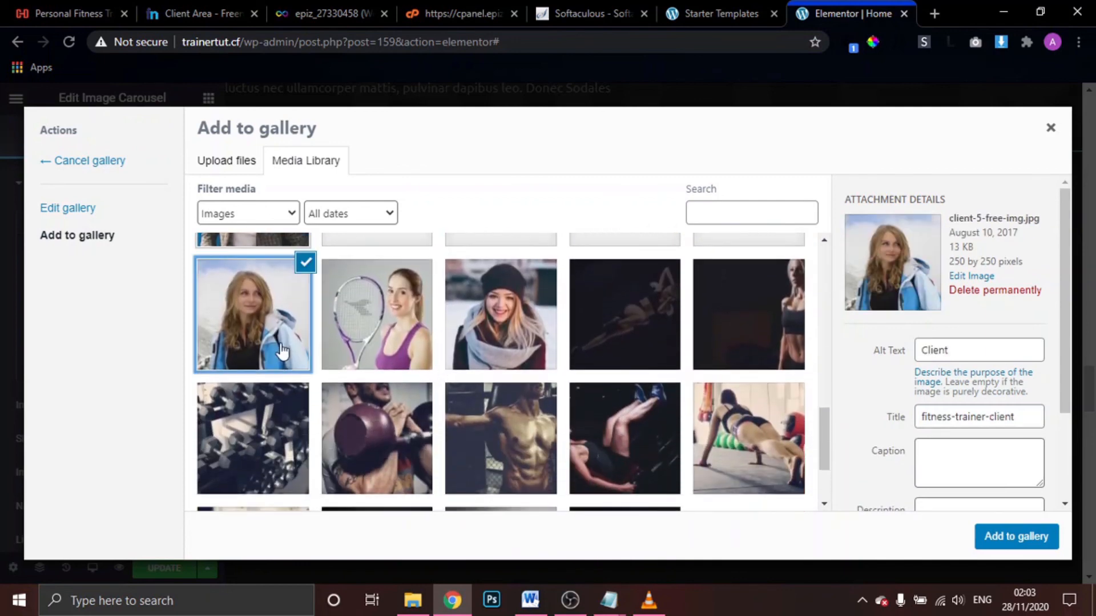
left_click(1019, 537)
left_click(996, 534)
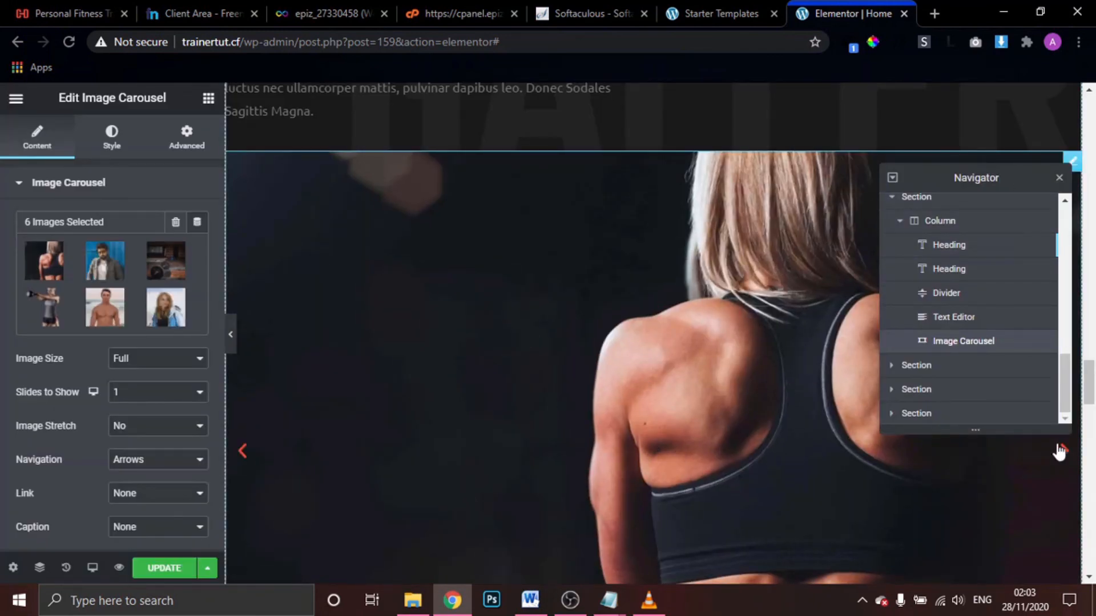
left_click(1062, 452)
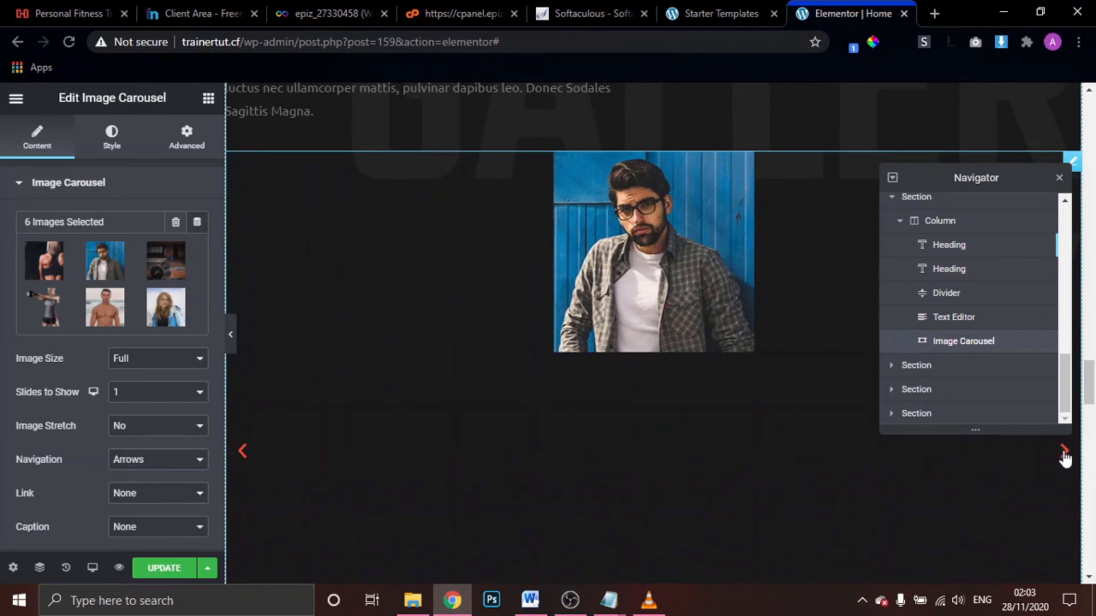
left_click(1064, 453)
left_click(1064, 453)
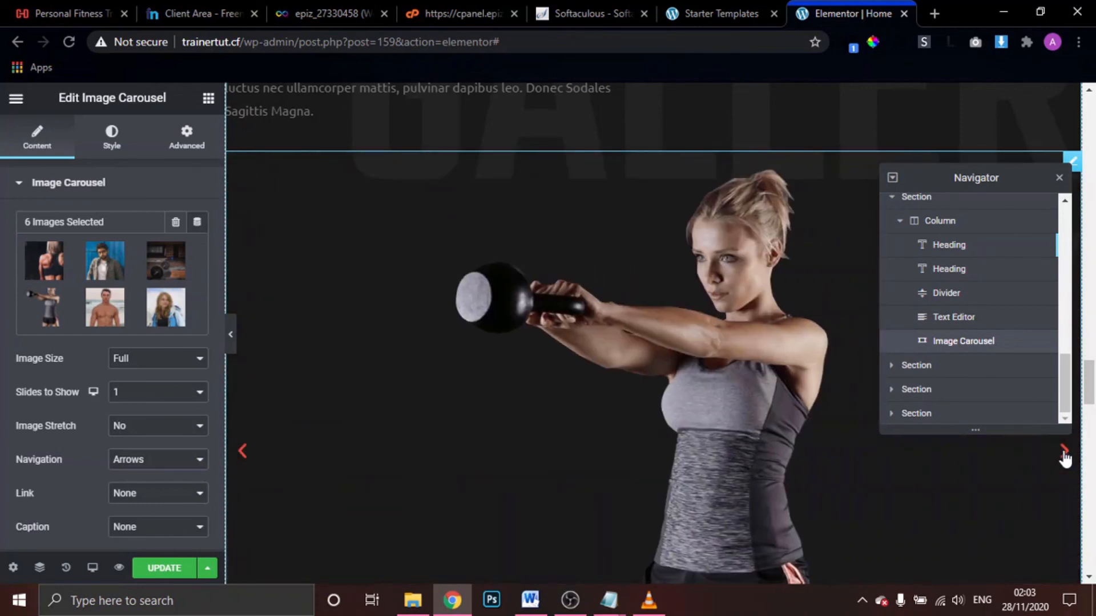
left_click(1063, 452)
left_click(1064, 452)
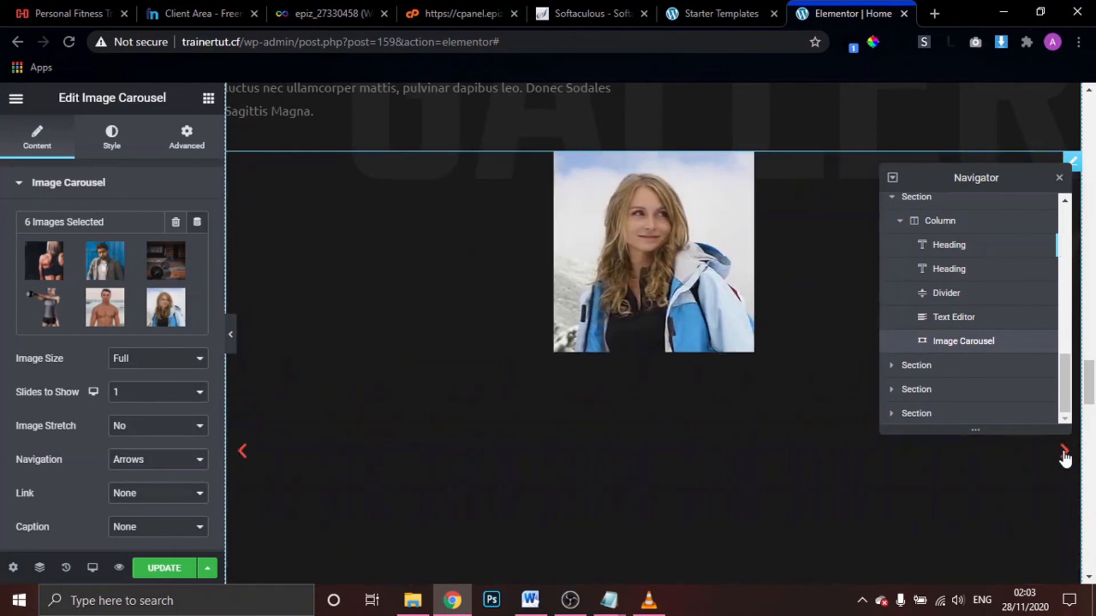
left_click(1064, 452)
scroll(66, 401, "down", 2)
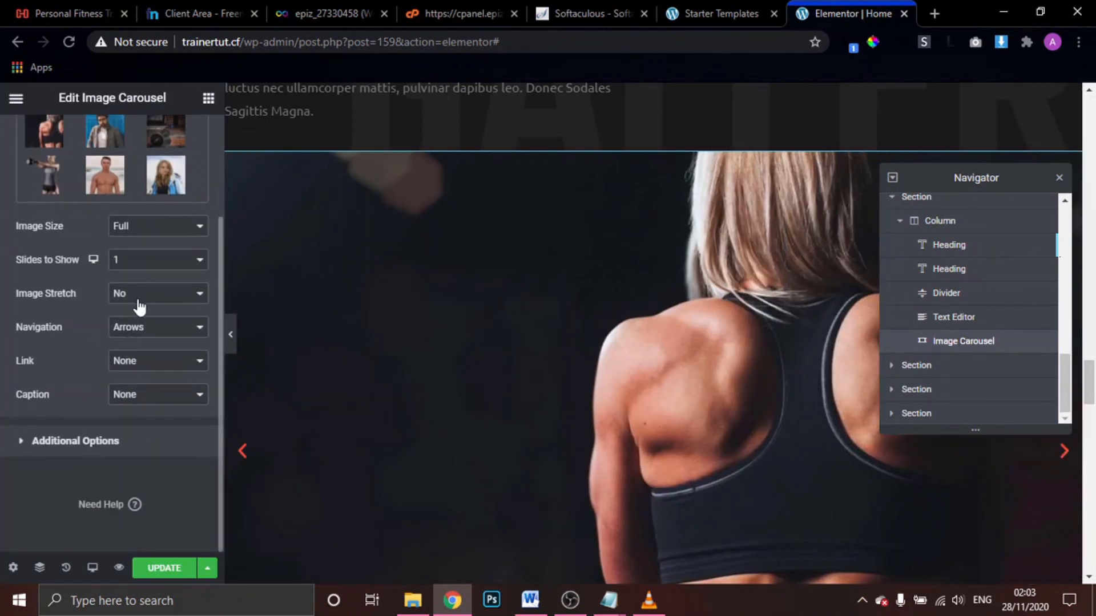
scroll(573, 269, "down", 10)
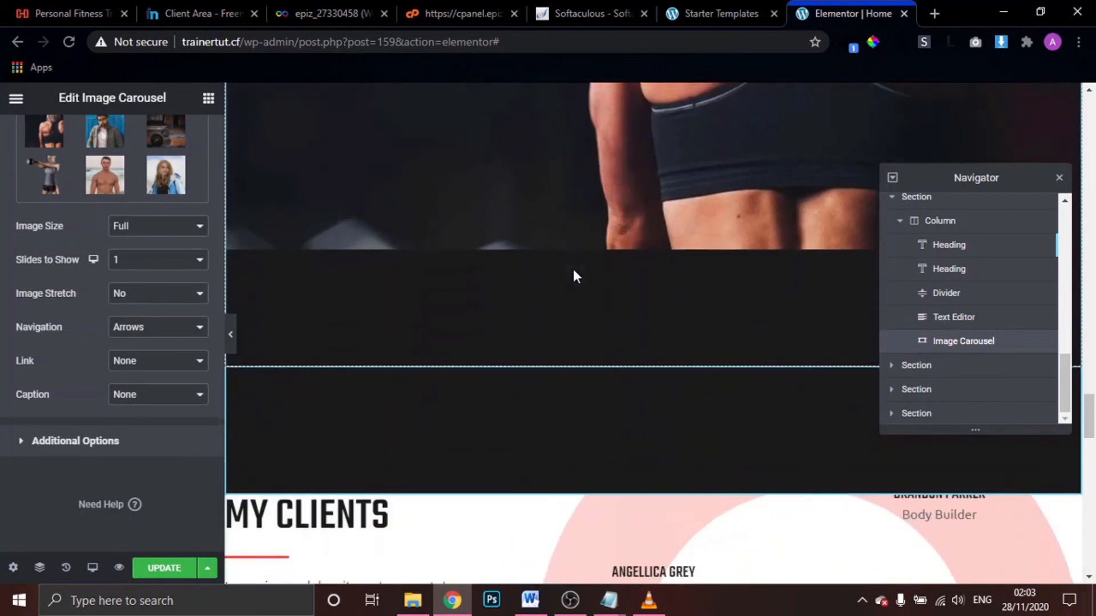
scroll(573, 269, "down", 10)
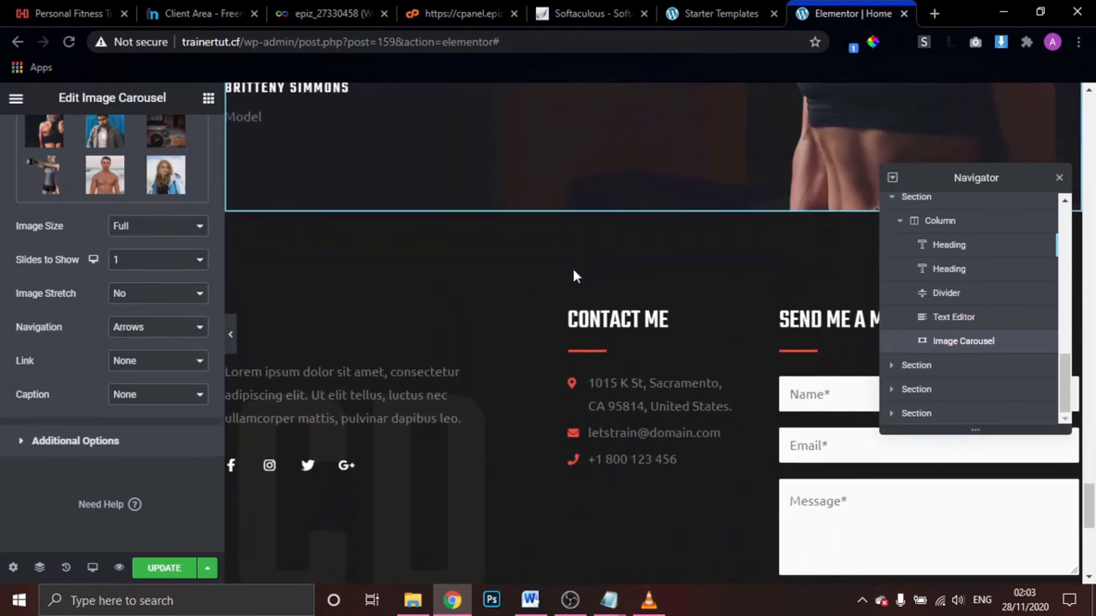
scroll(573, 269, "up", 8)
scroll(573, 269, "down", 10)
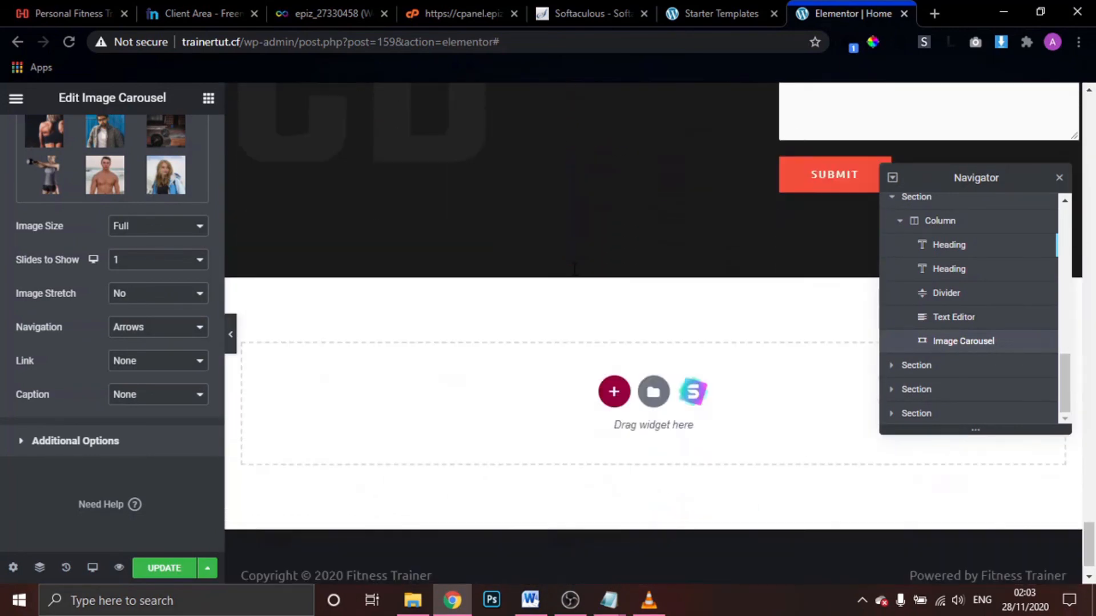
scroll(573, 269, "up", 4)
scroll(574, 269, "up", 2)
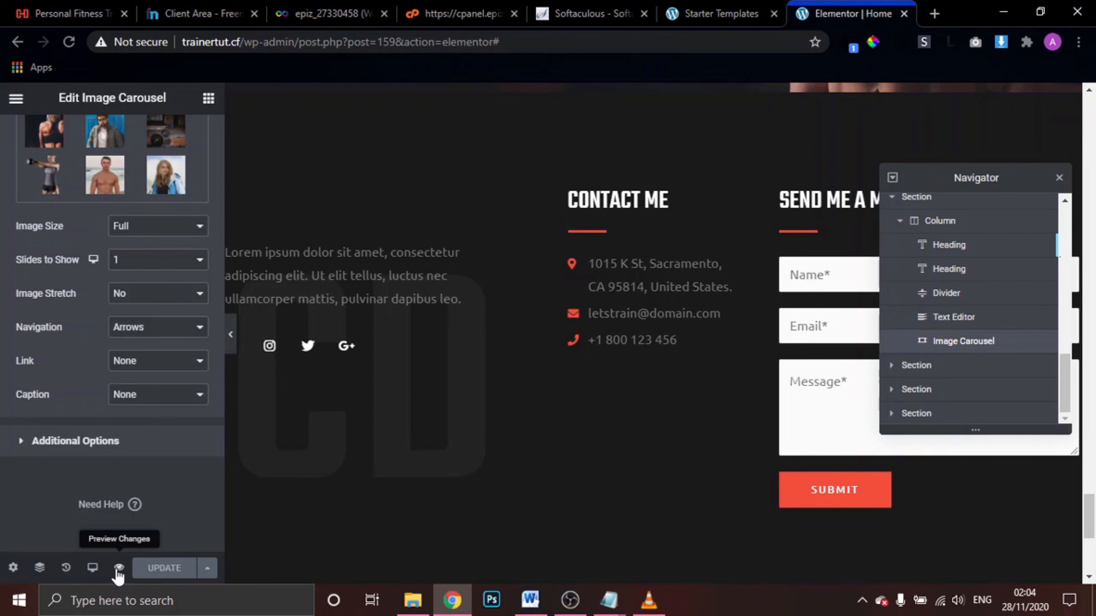
Preview the edited Home page in a new tab and scroll down to the Training Gallery
left_click(118, 568)
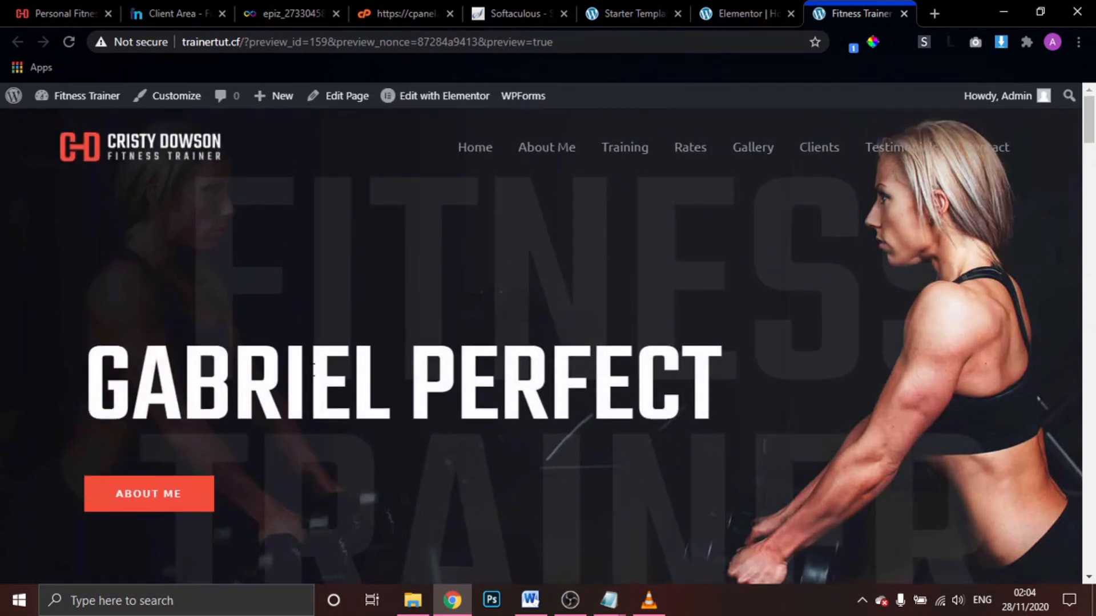
scroll(624, 457, "down", 8)
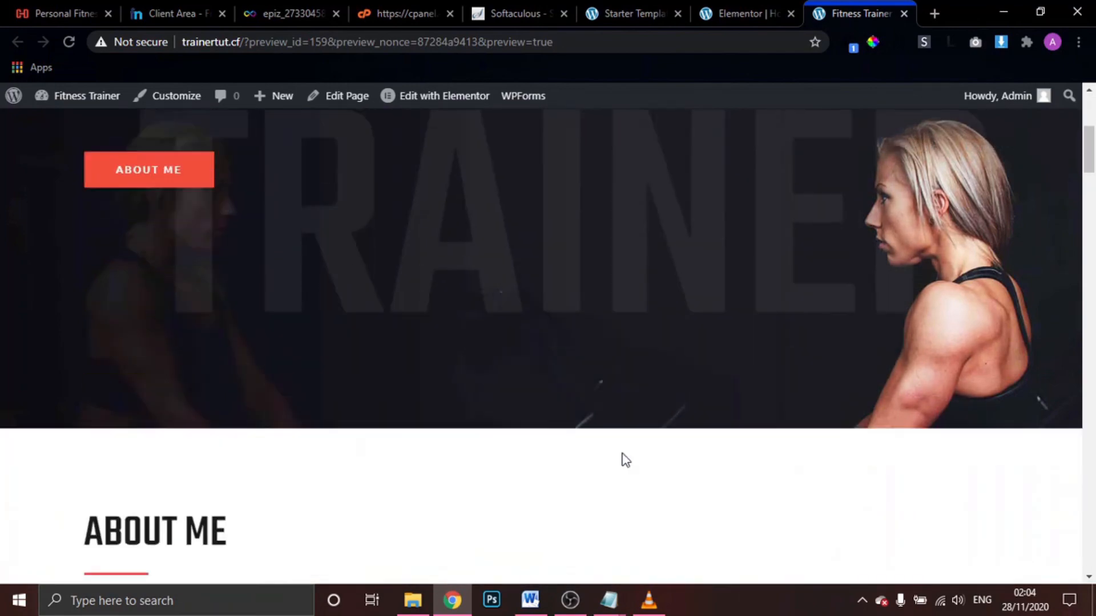
scroll(625, 460, "down", 15)
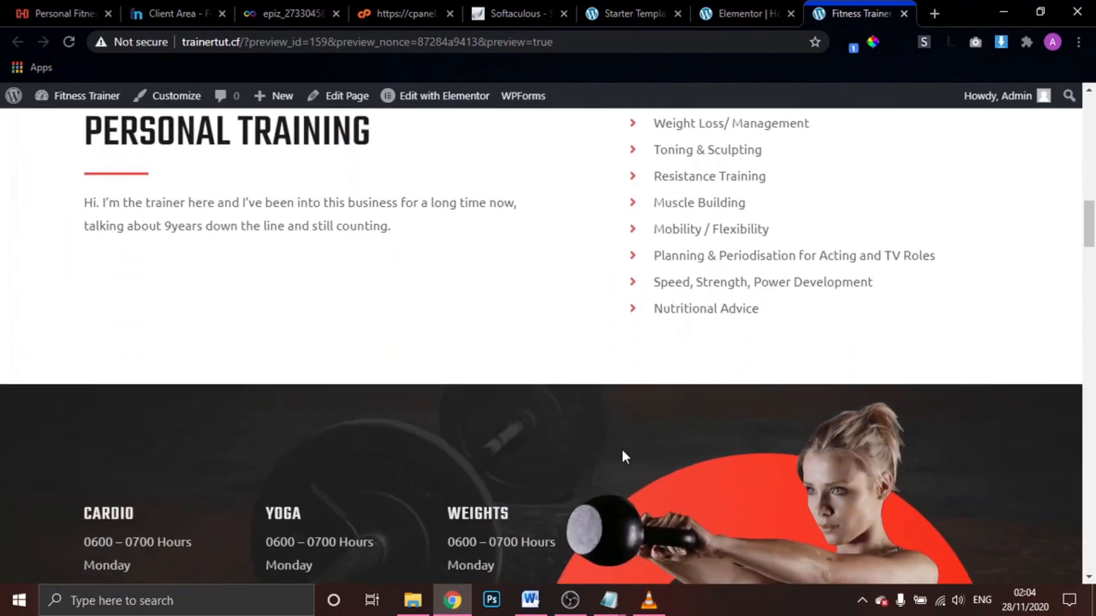
scroll(626, 455, "down", 15)
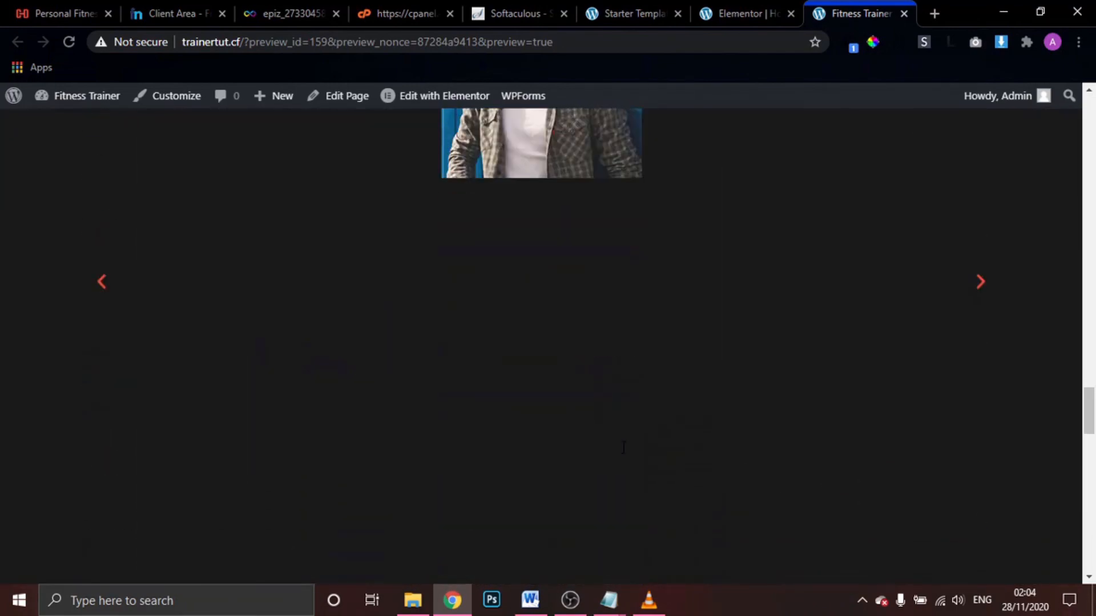
scroll(624, 442, "down", 4)
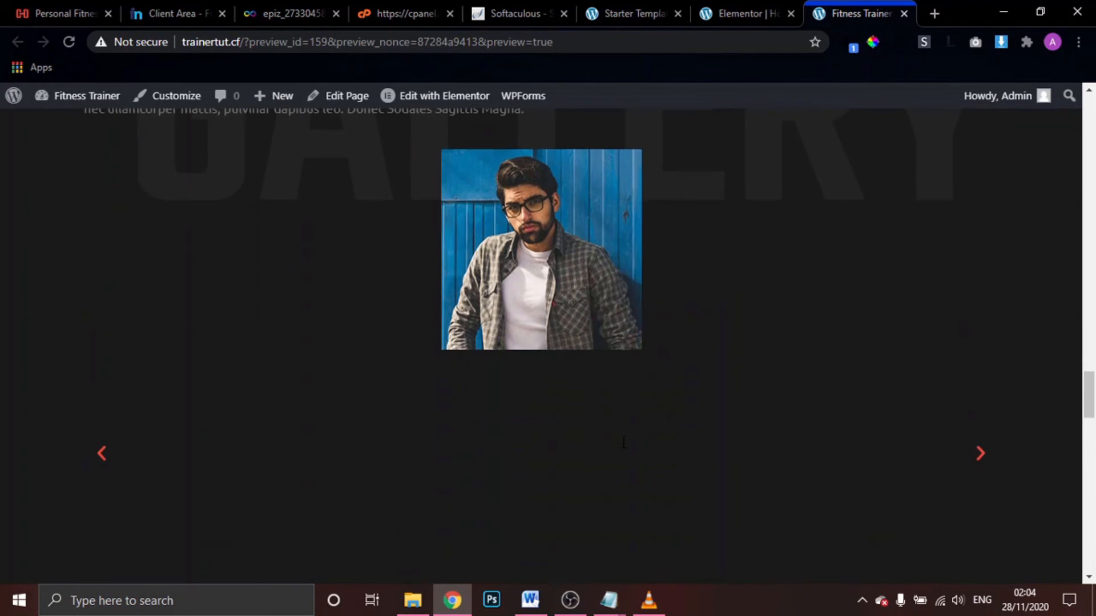
Step through the gallery slider's new photos, then return to the top of the page
left_click(980, 454)
left_click(979, 455)
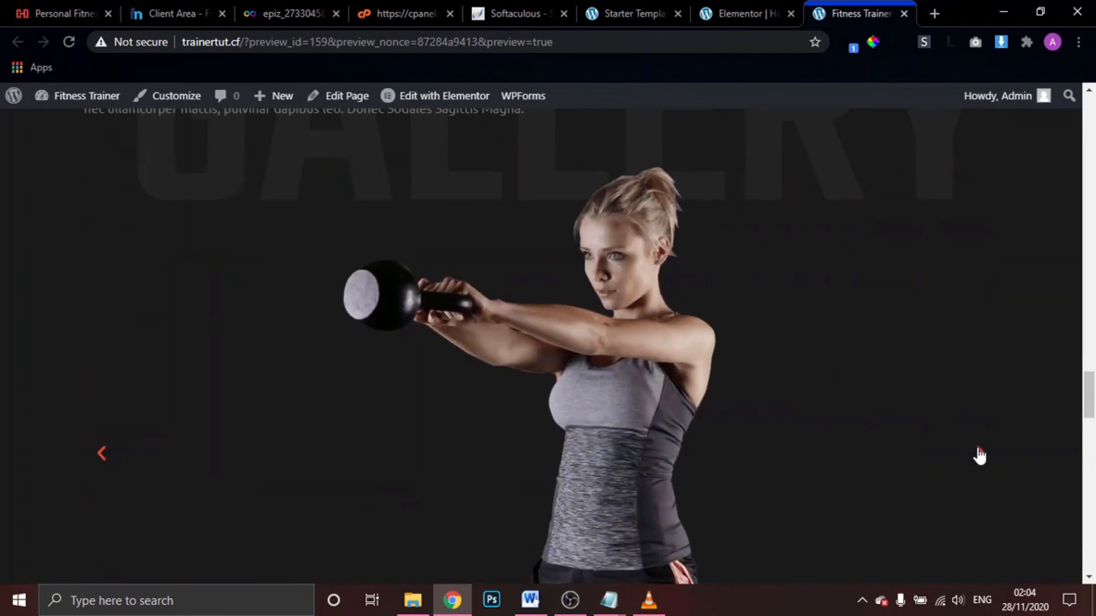
left_click(980, 454)
left_click(980, 455)
left_click(980, 455)
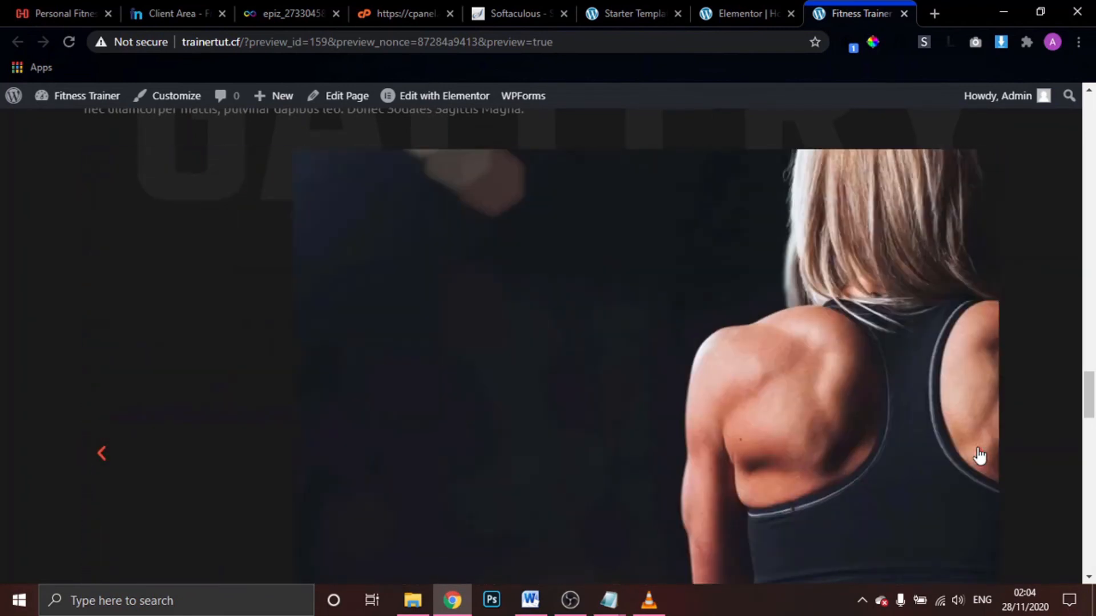
left_click(980, 455)
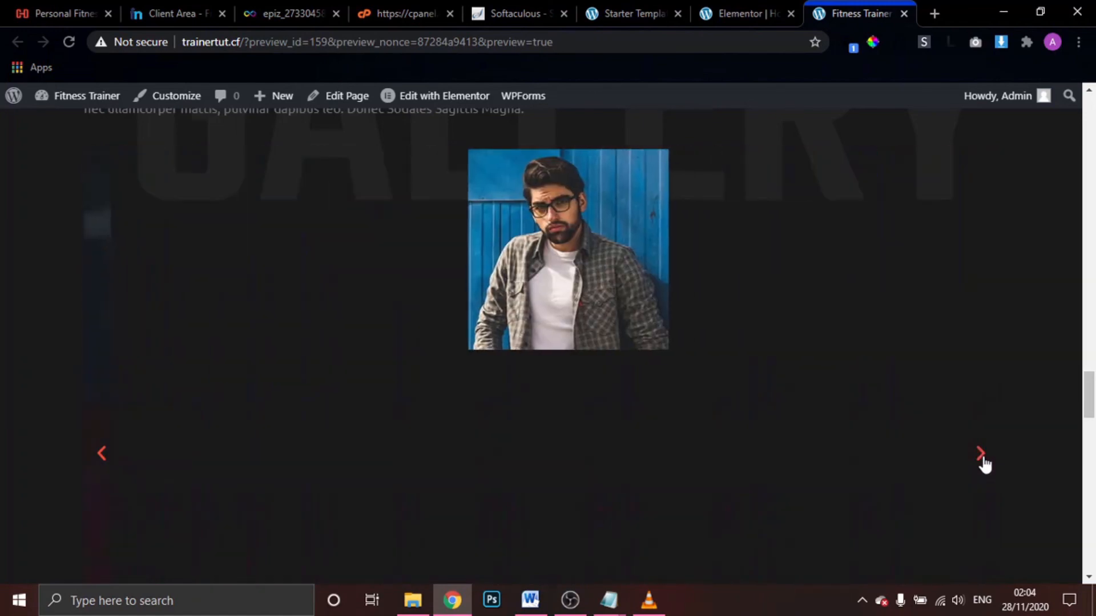
left_click(980, 455)
left_click(980, 455)
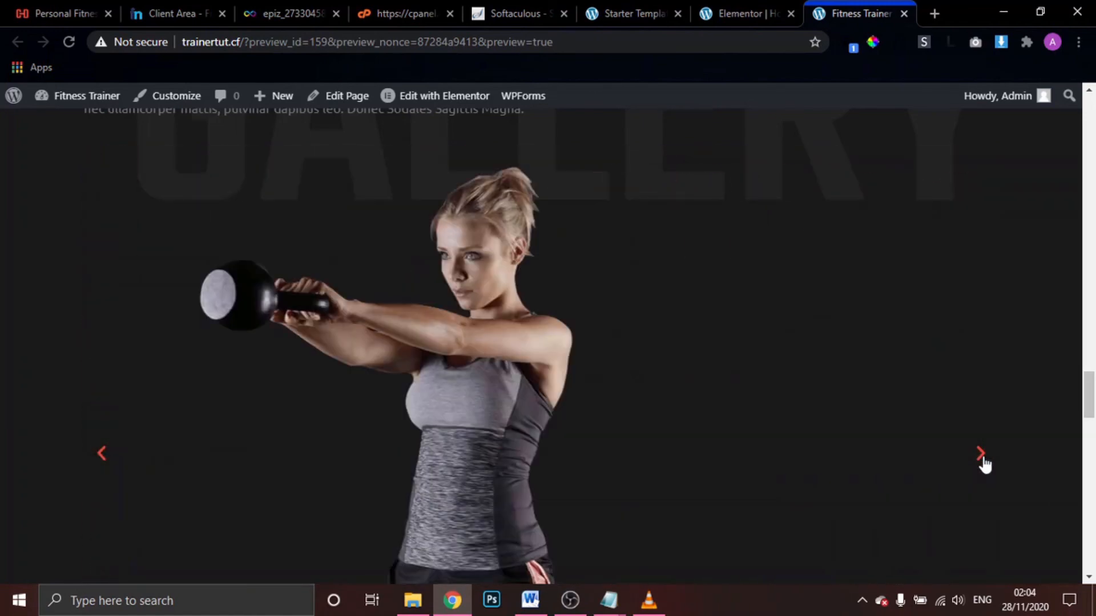
left_click(982, 457)
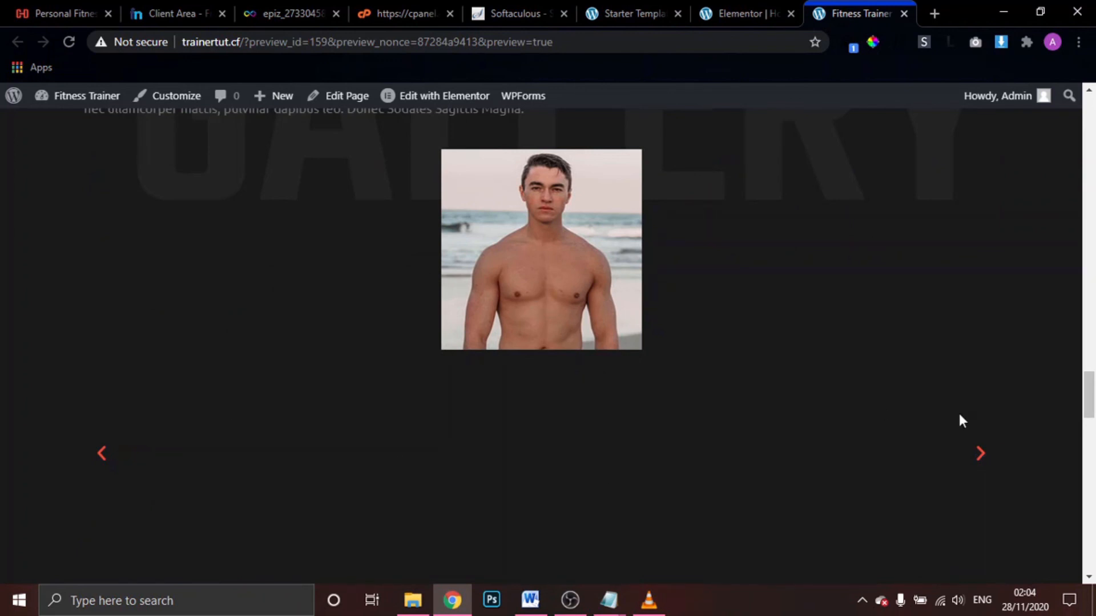
left_click(979, 455)
left_click(979, 455)
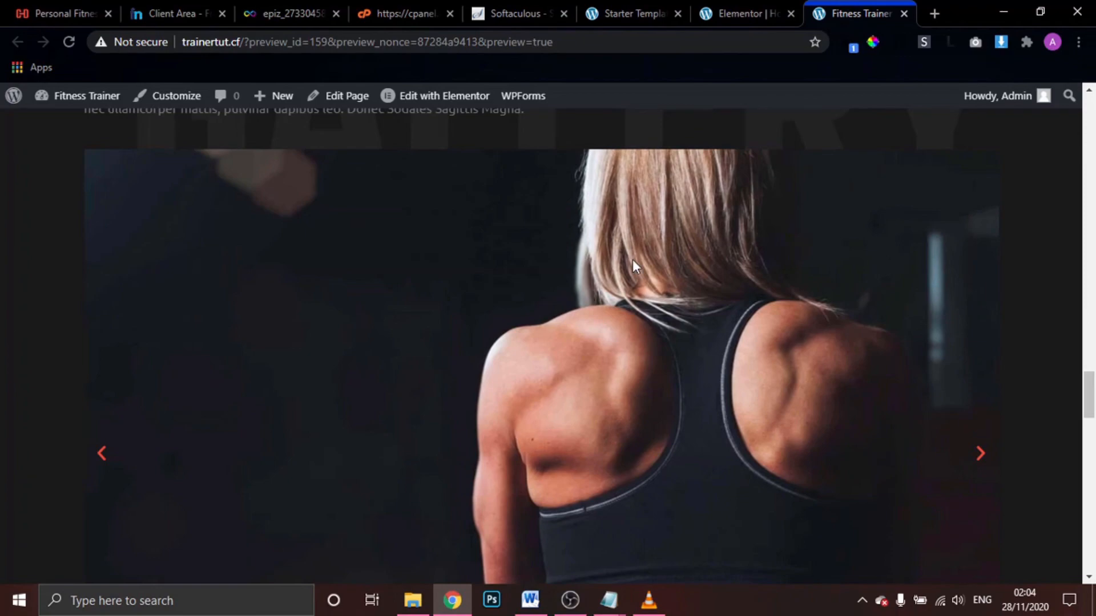
scroll(632, 261, "up", 15)
scroll(633, 261, "up", 20)
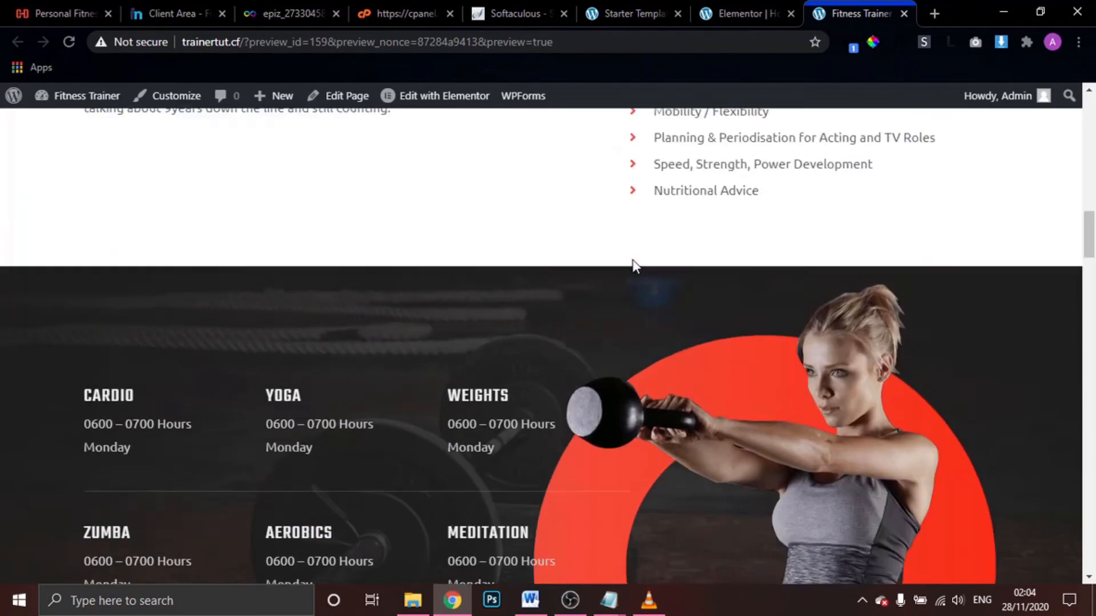